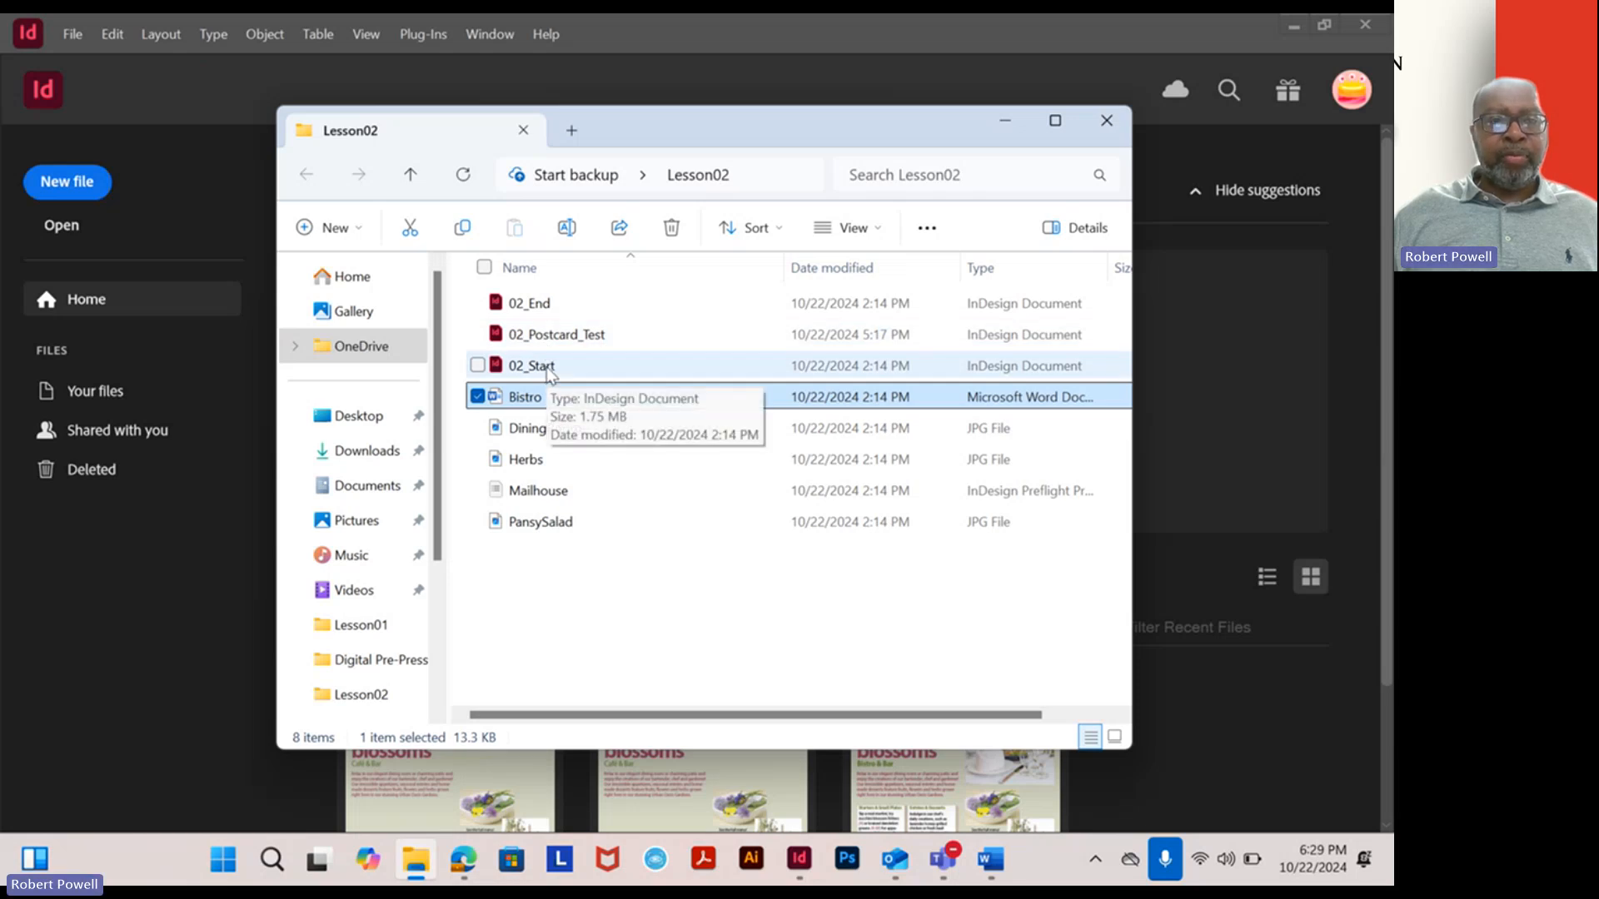
# Open 02_Start from the Lesson02 folder, updating its modified links, and collapse the Links panel.
pyautogui.doubleClick(547, 368)
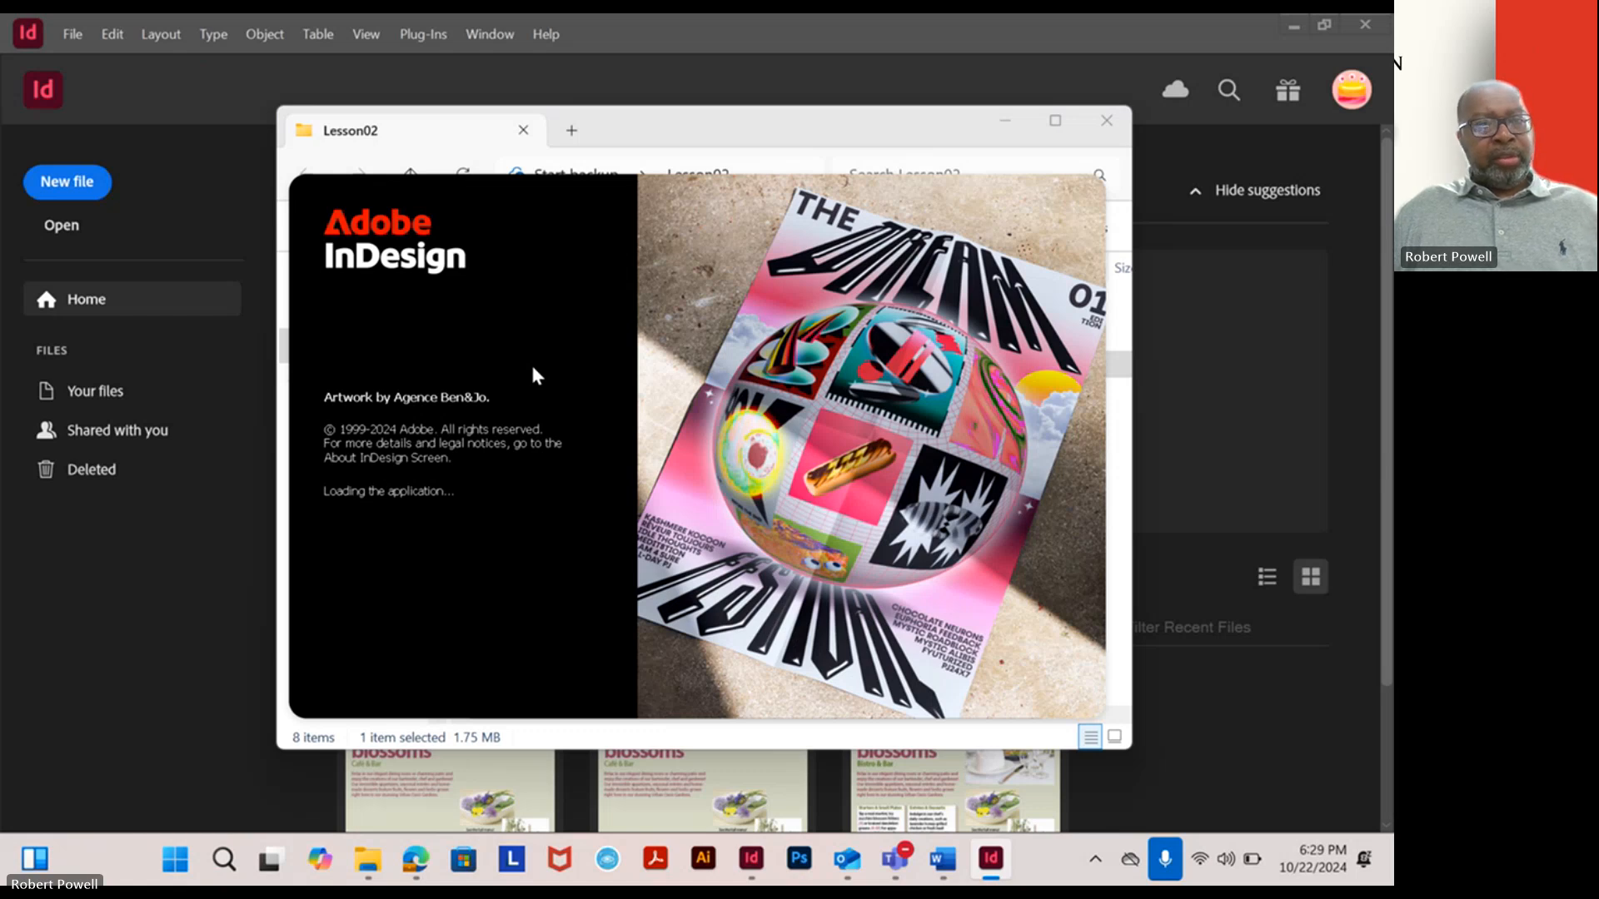
pyautogui.click(73, 34)
pyautogui.click(161, 77)
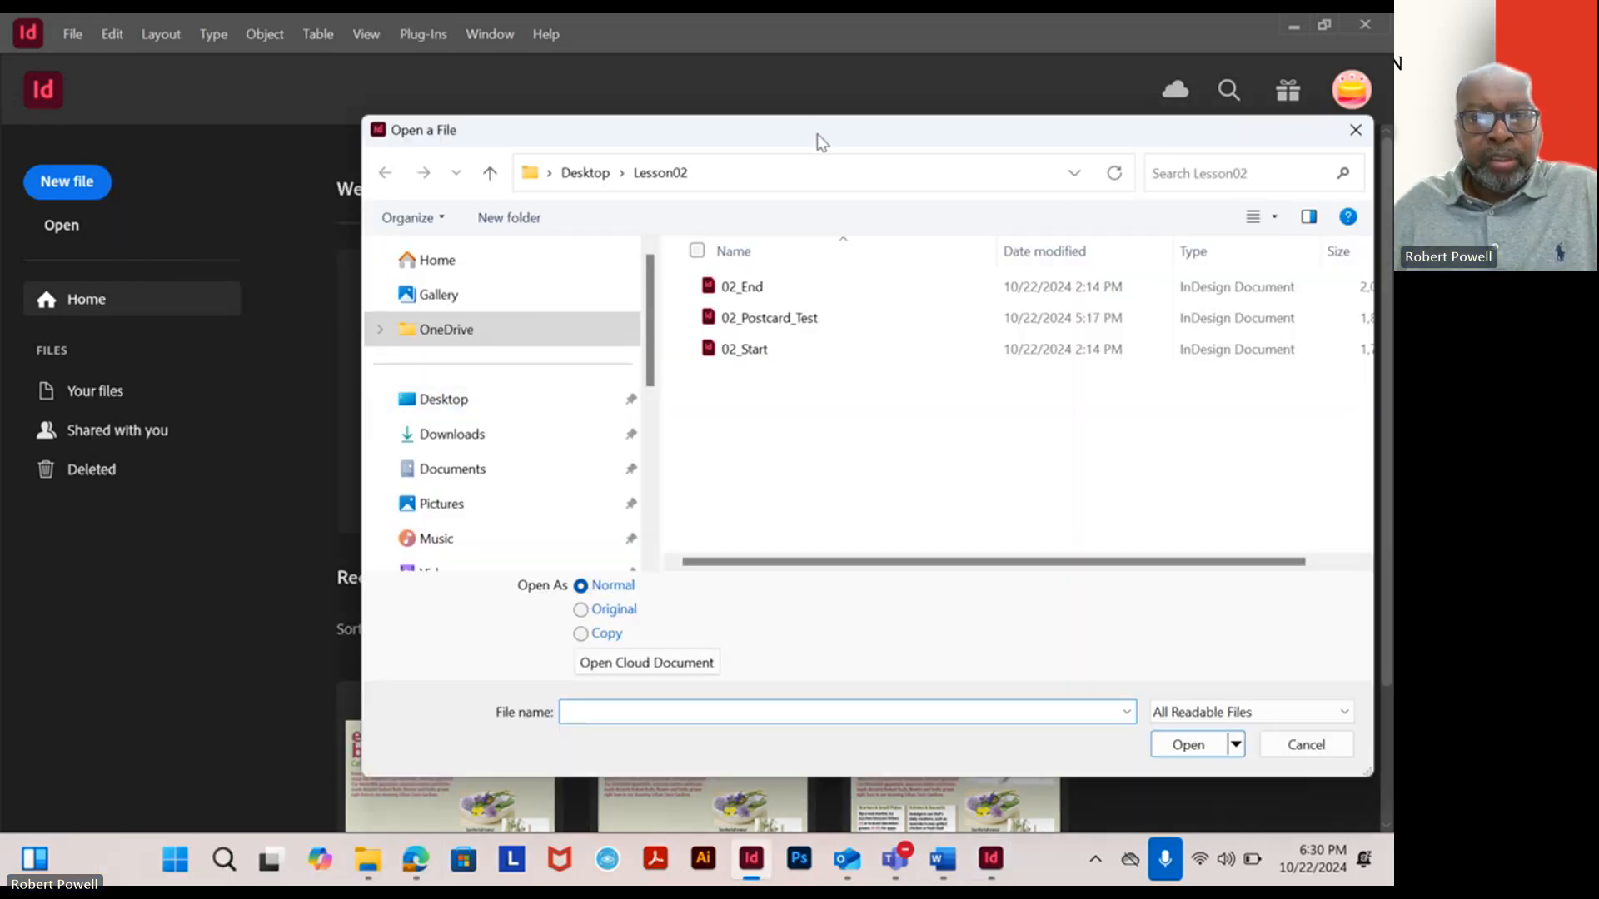
pyautogui.moveTo(817, 133); pyautogui.dragTo(559, 94)
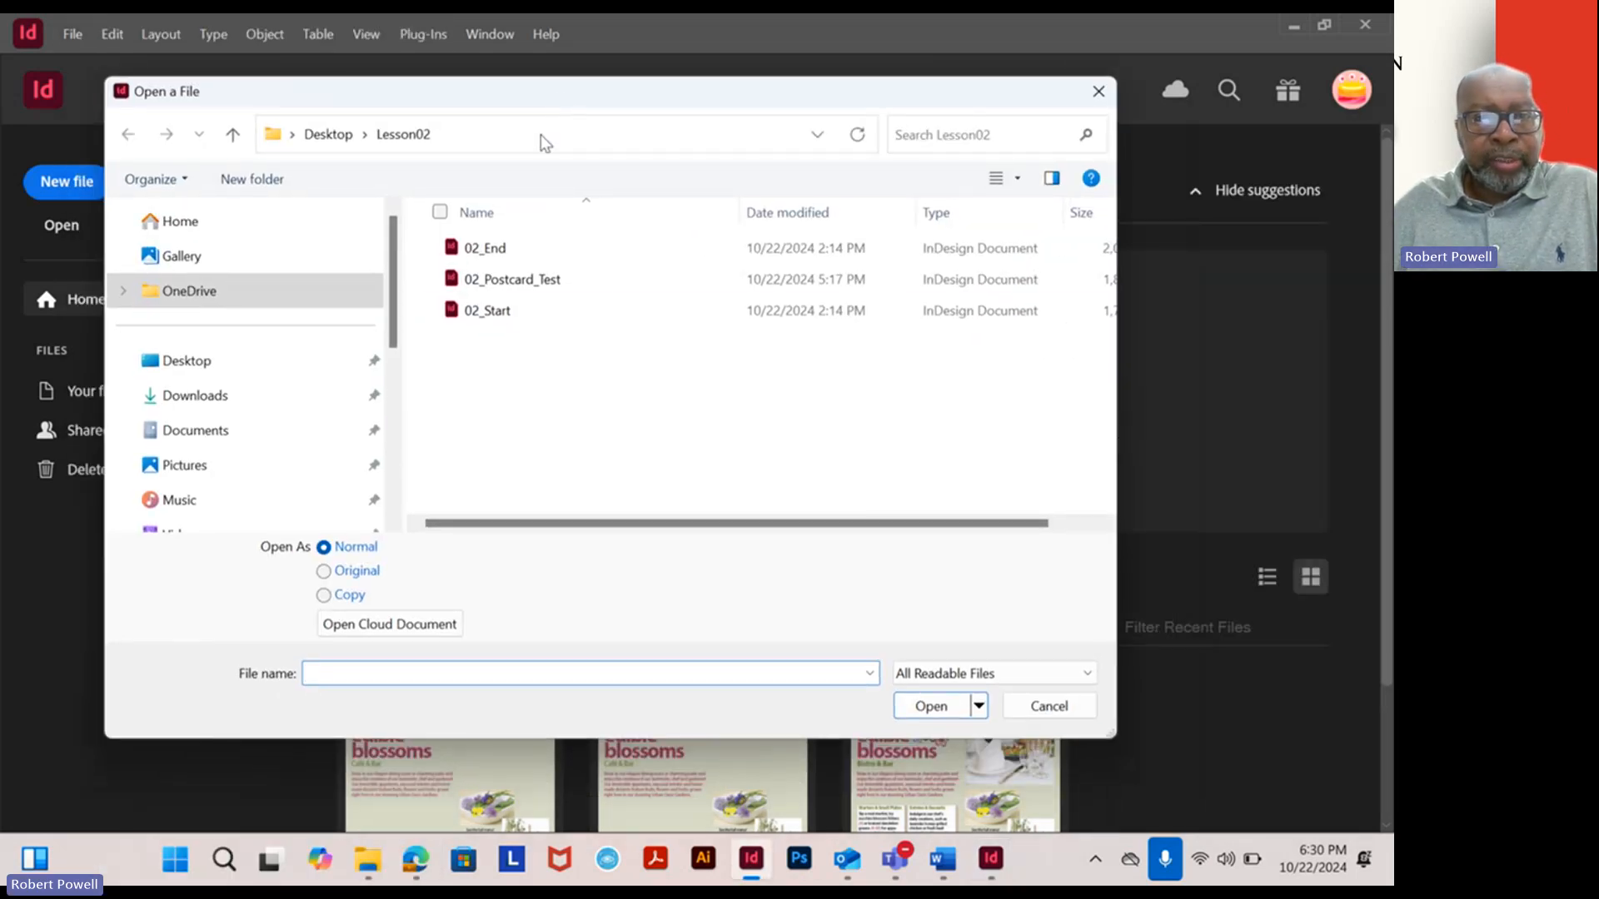
pyautogui.doubleClick(505, 314)
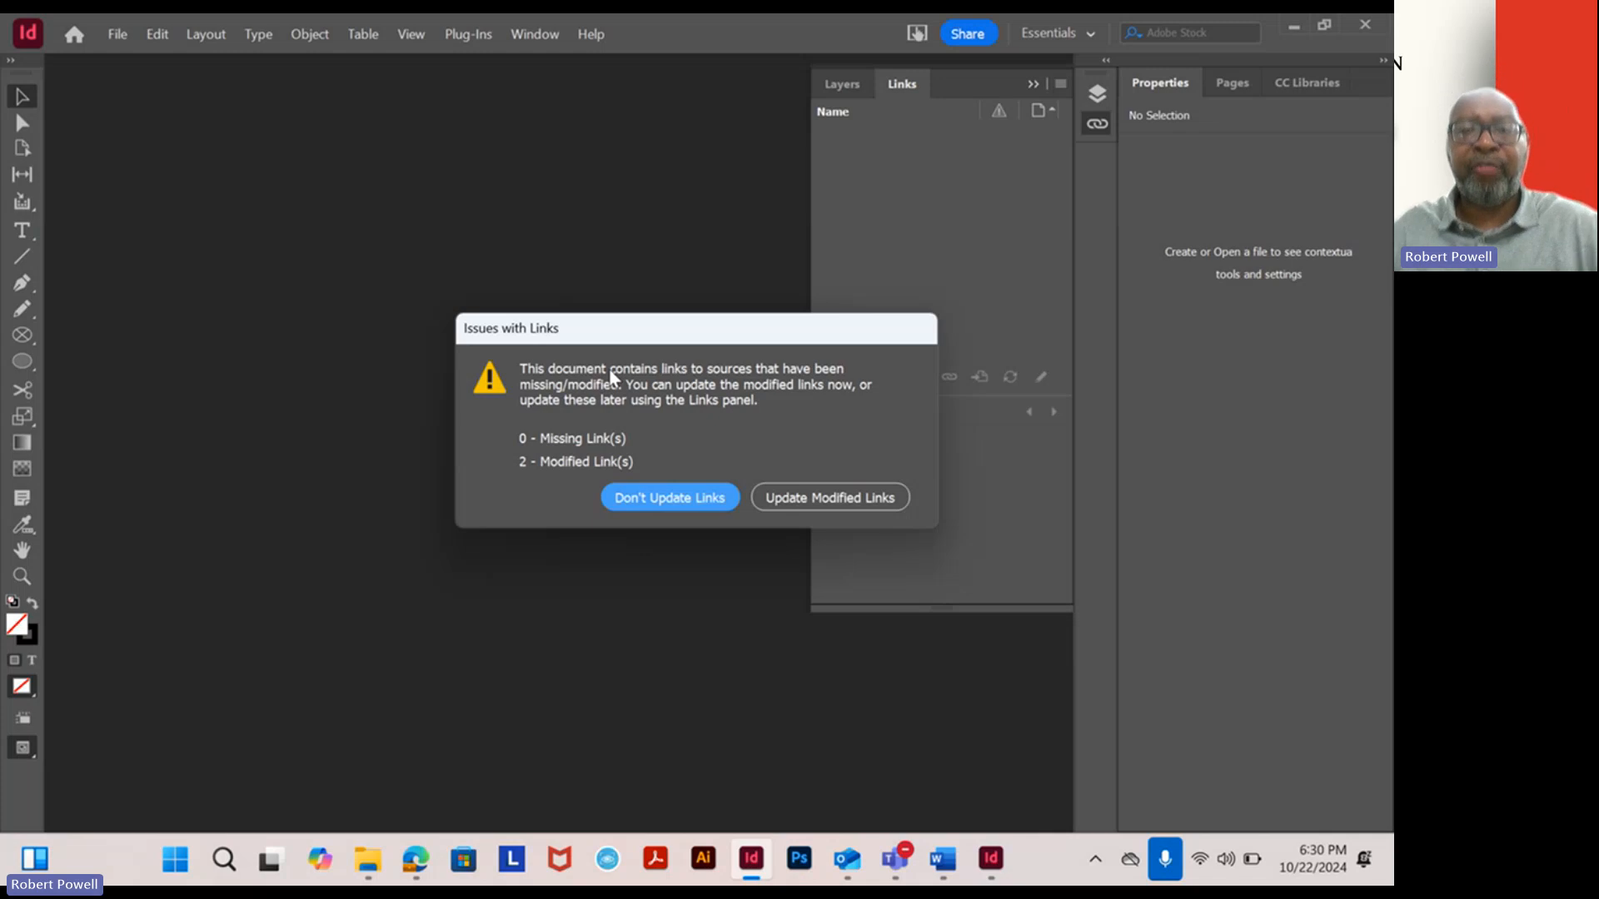
pyautogui.click(851, 500)
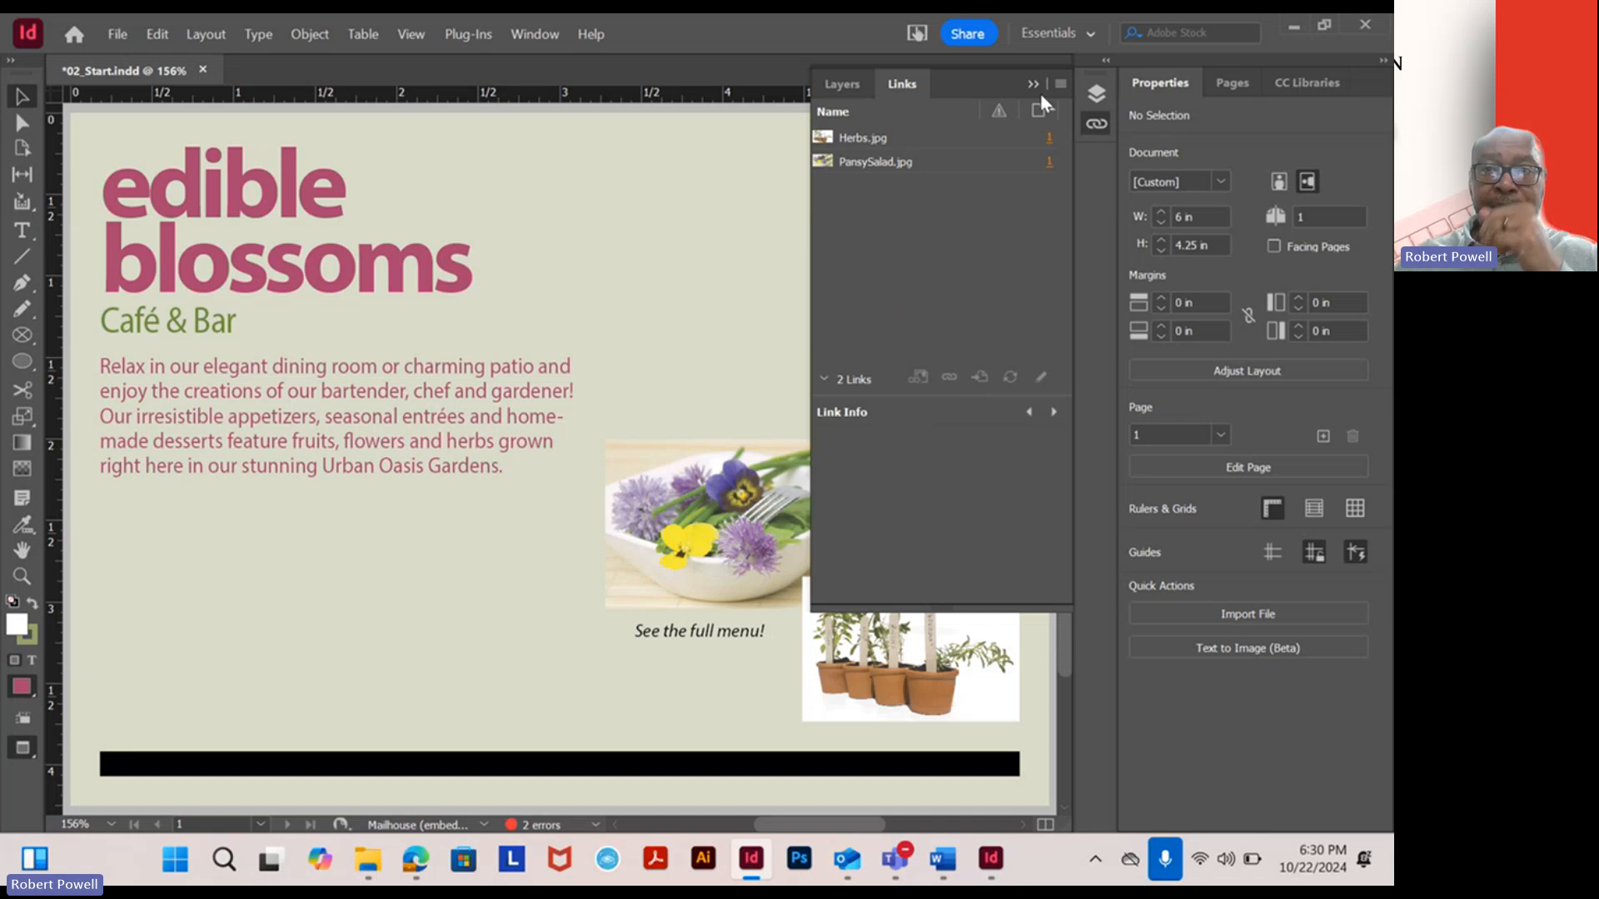
pyautogui.click(1031, 85)
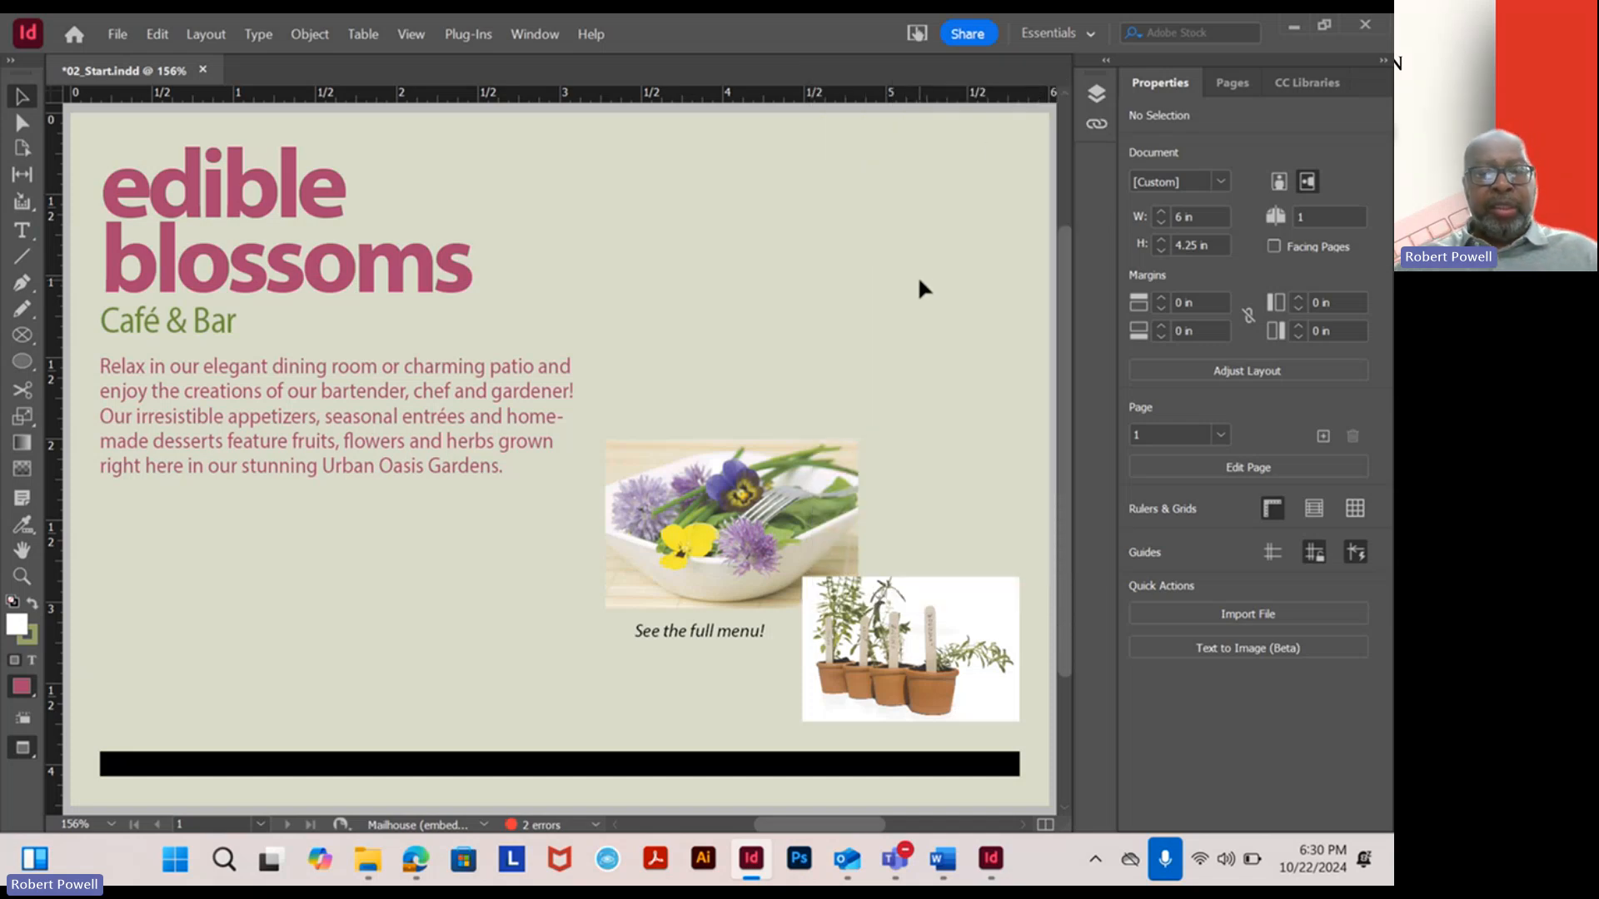
pyautogui.scroll(-1, 917, 282)
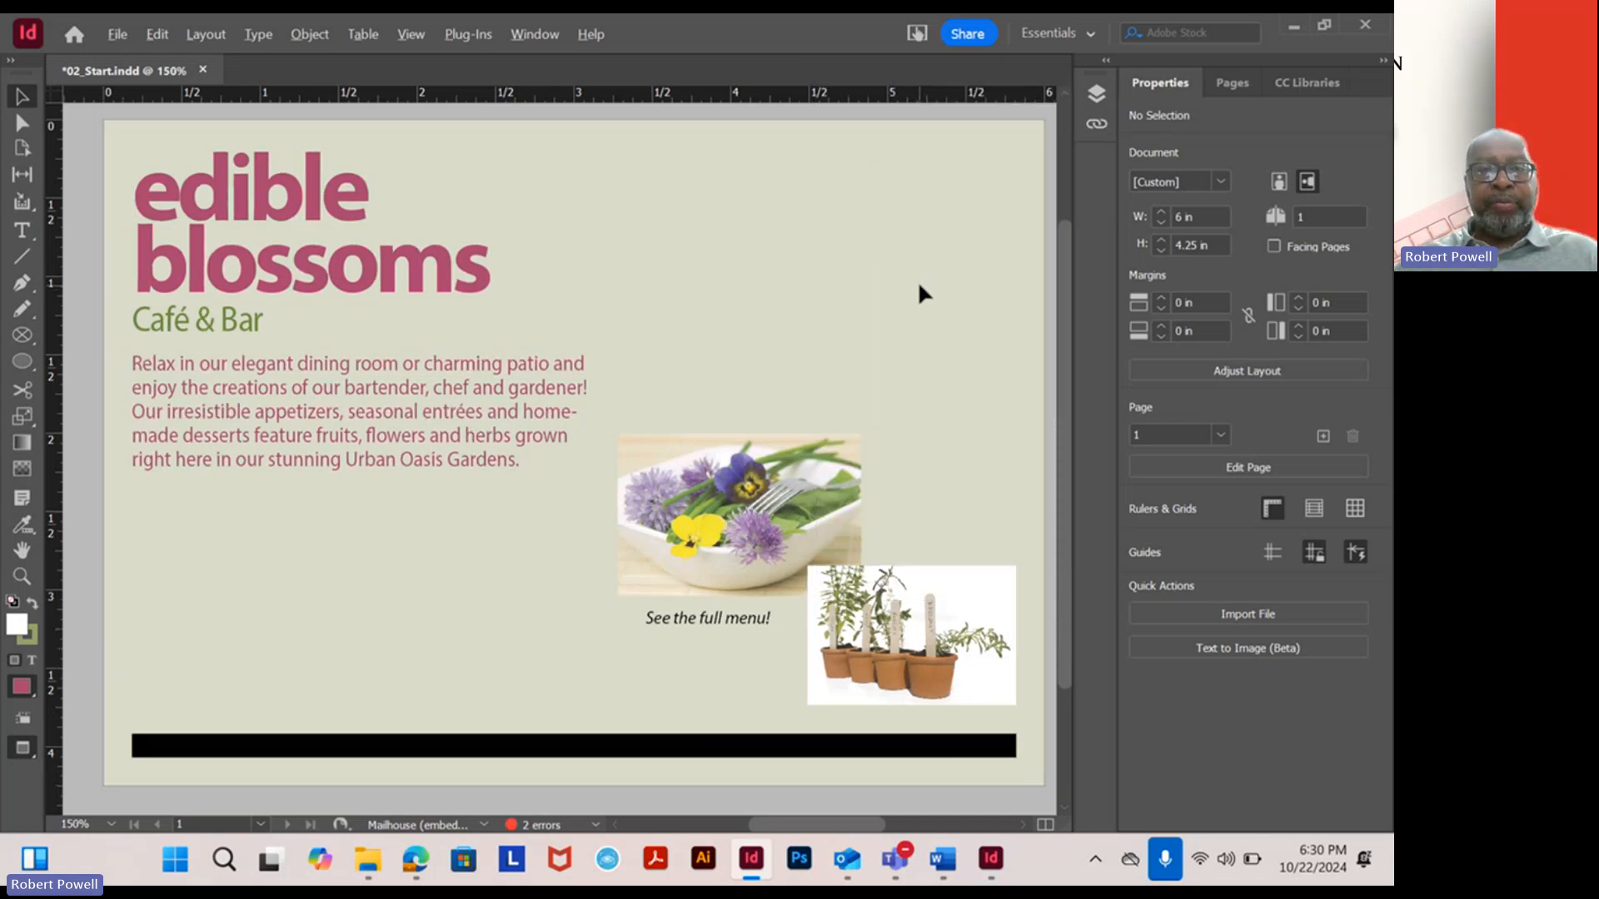
pyautogui.scroll(-1, 910, 286)
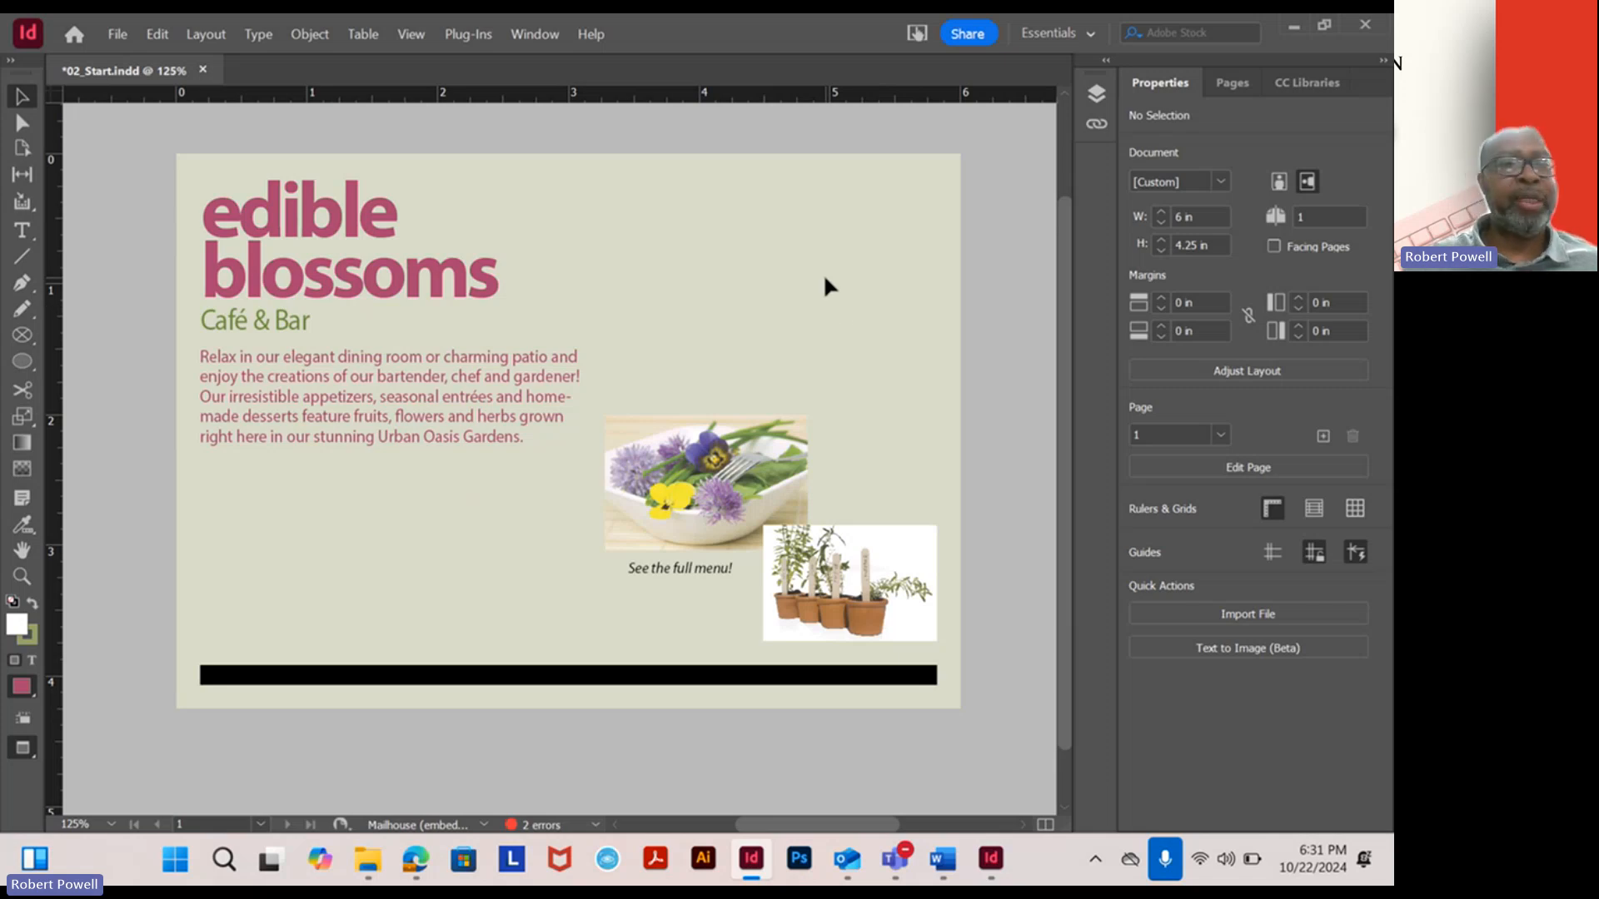
# Open the finished sample 02_End from the Lesson02 folder with its modified links updated, and view the whole postcard.
pyautogui.click(105, 37)
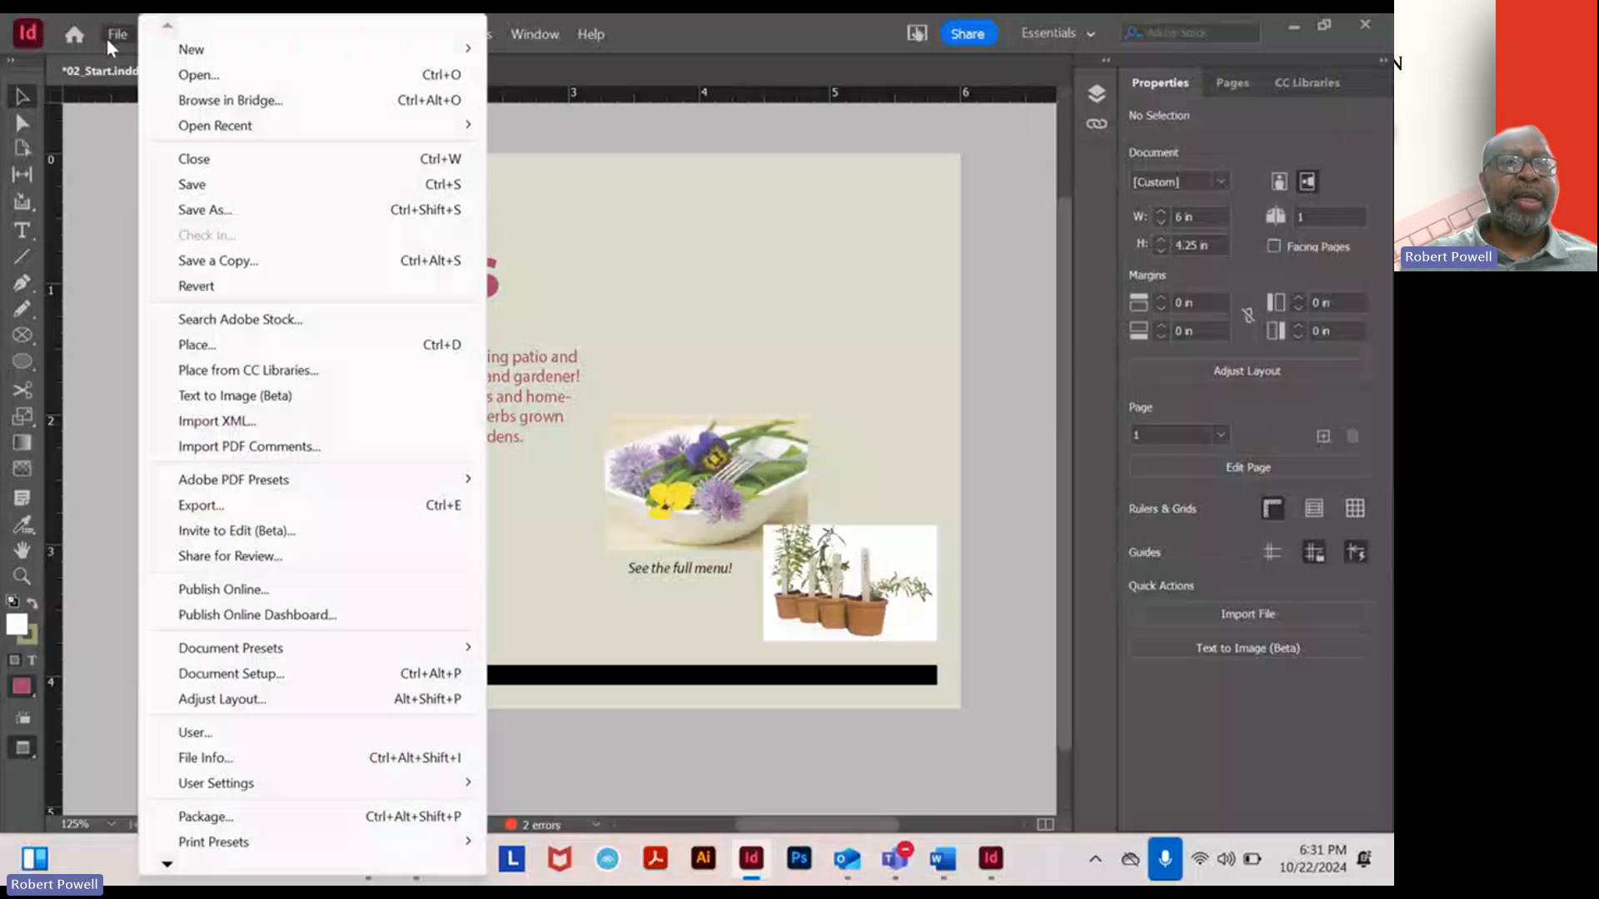
pyautogui.click(186, 74)
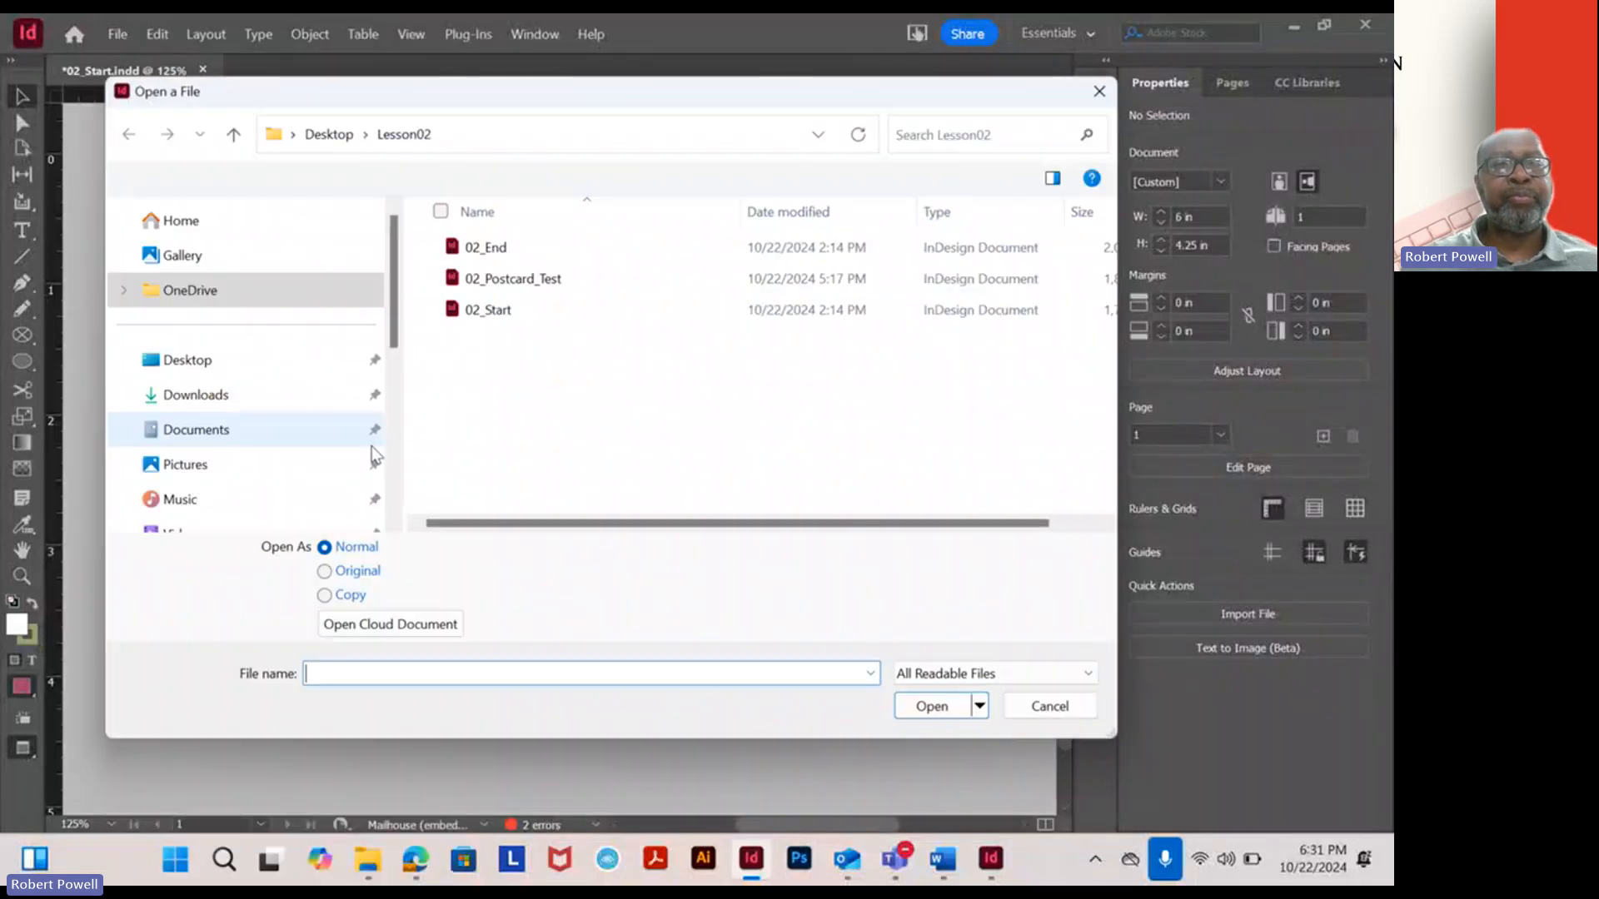
pyautogui.doubleClick(491, 248)
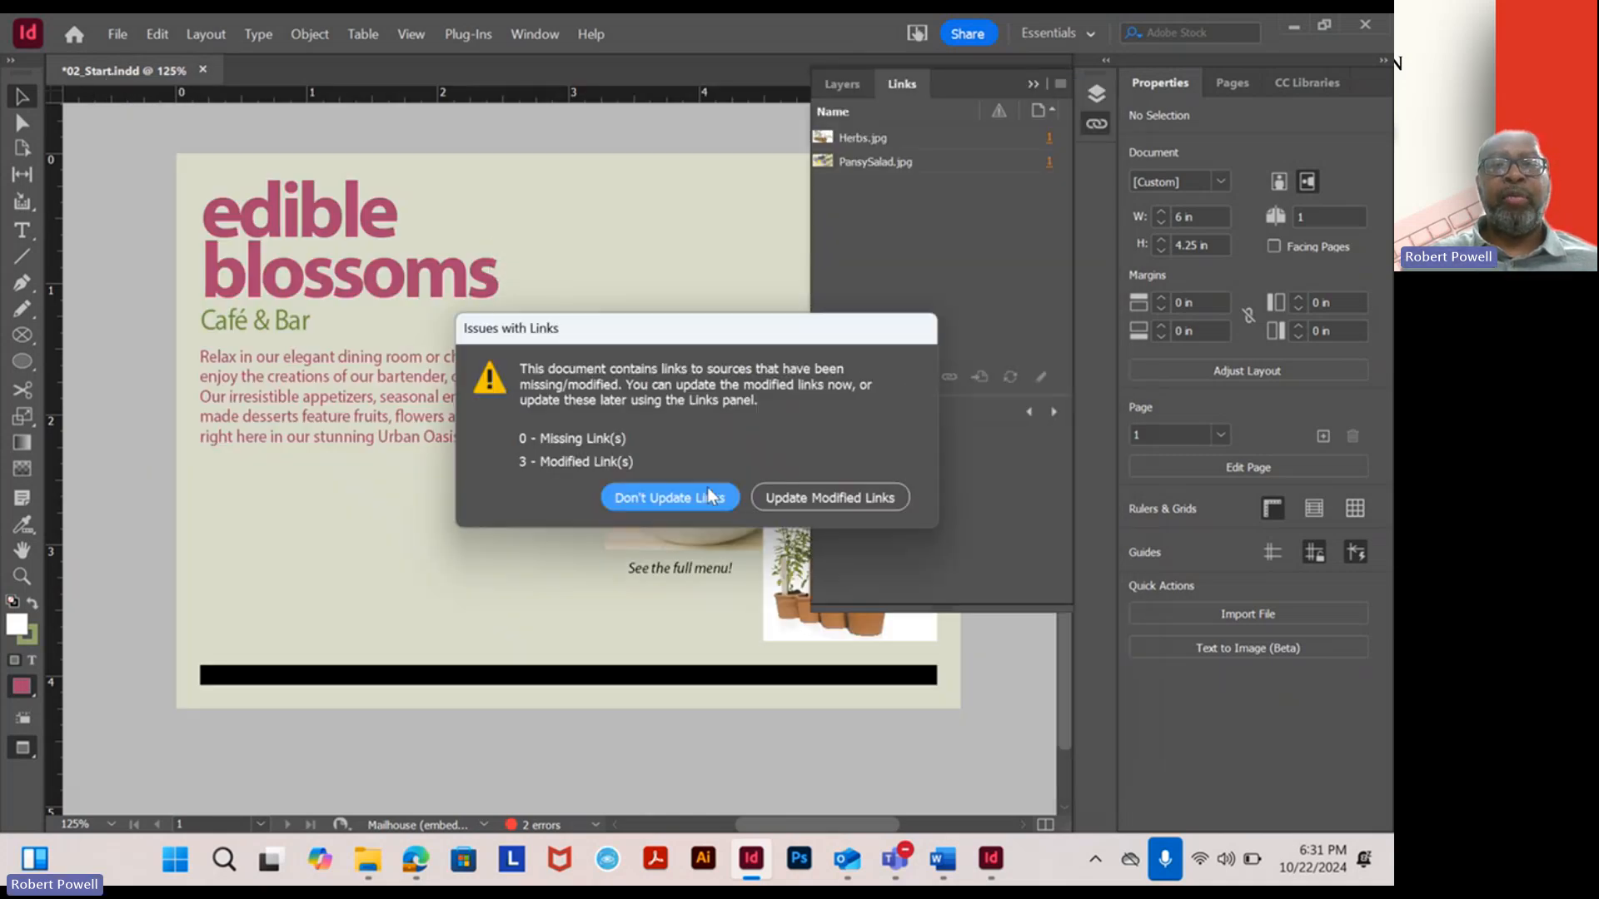
pyautogui.click(779, 497)
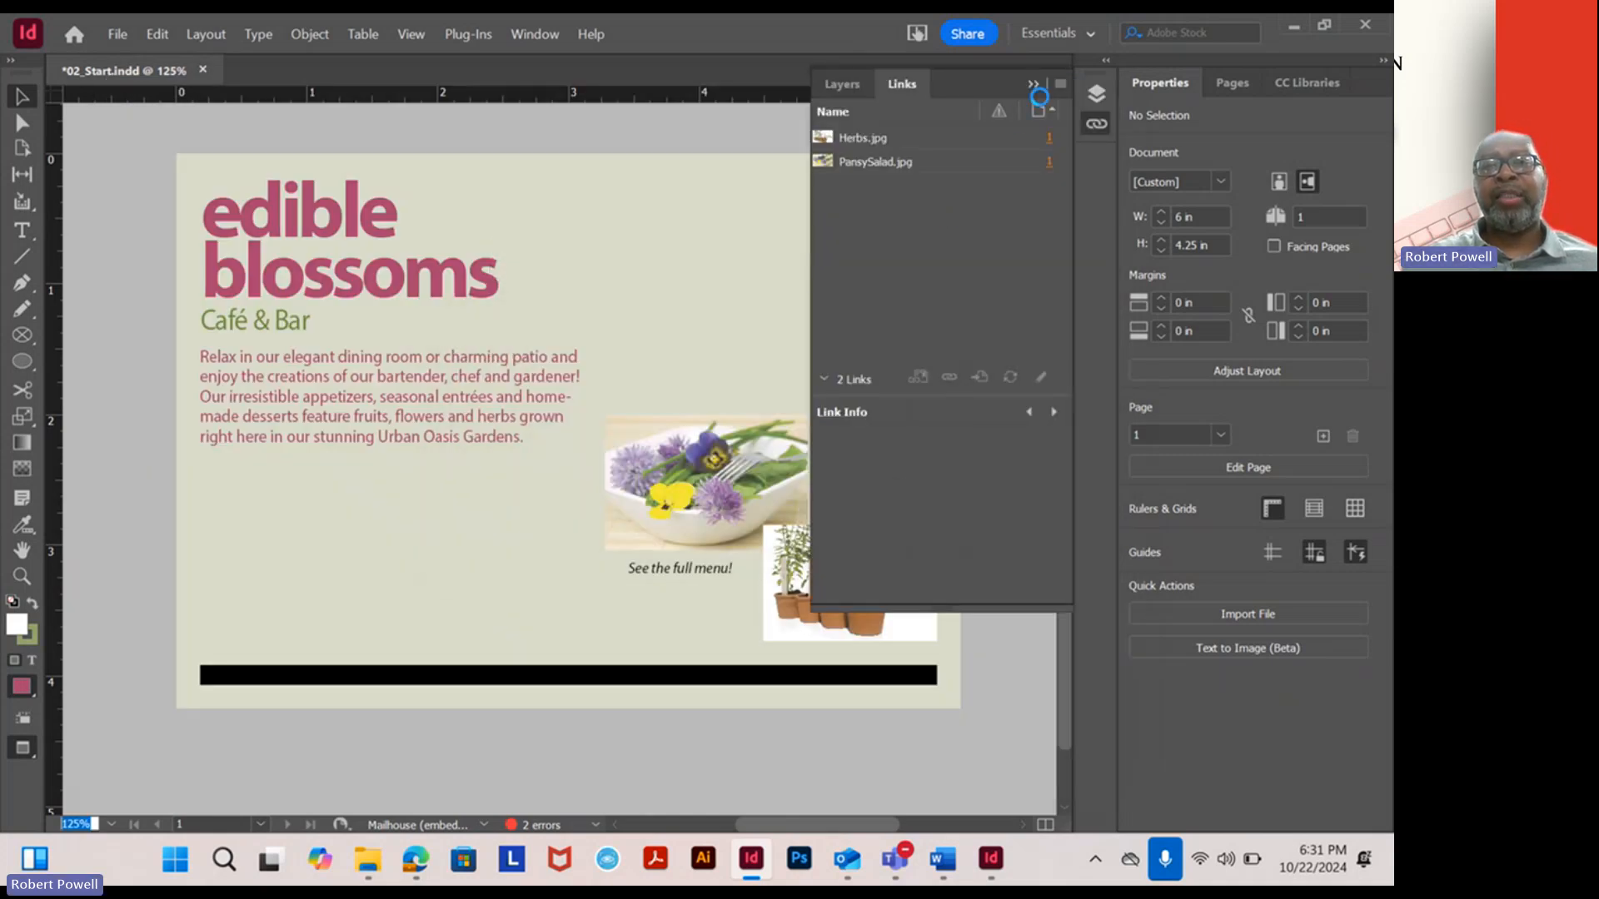
pyautogui.click(1034, 85)
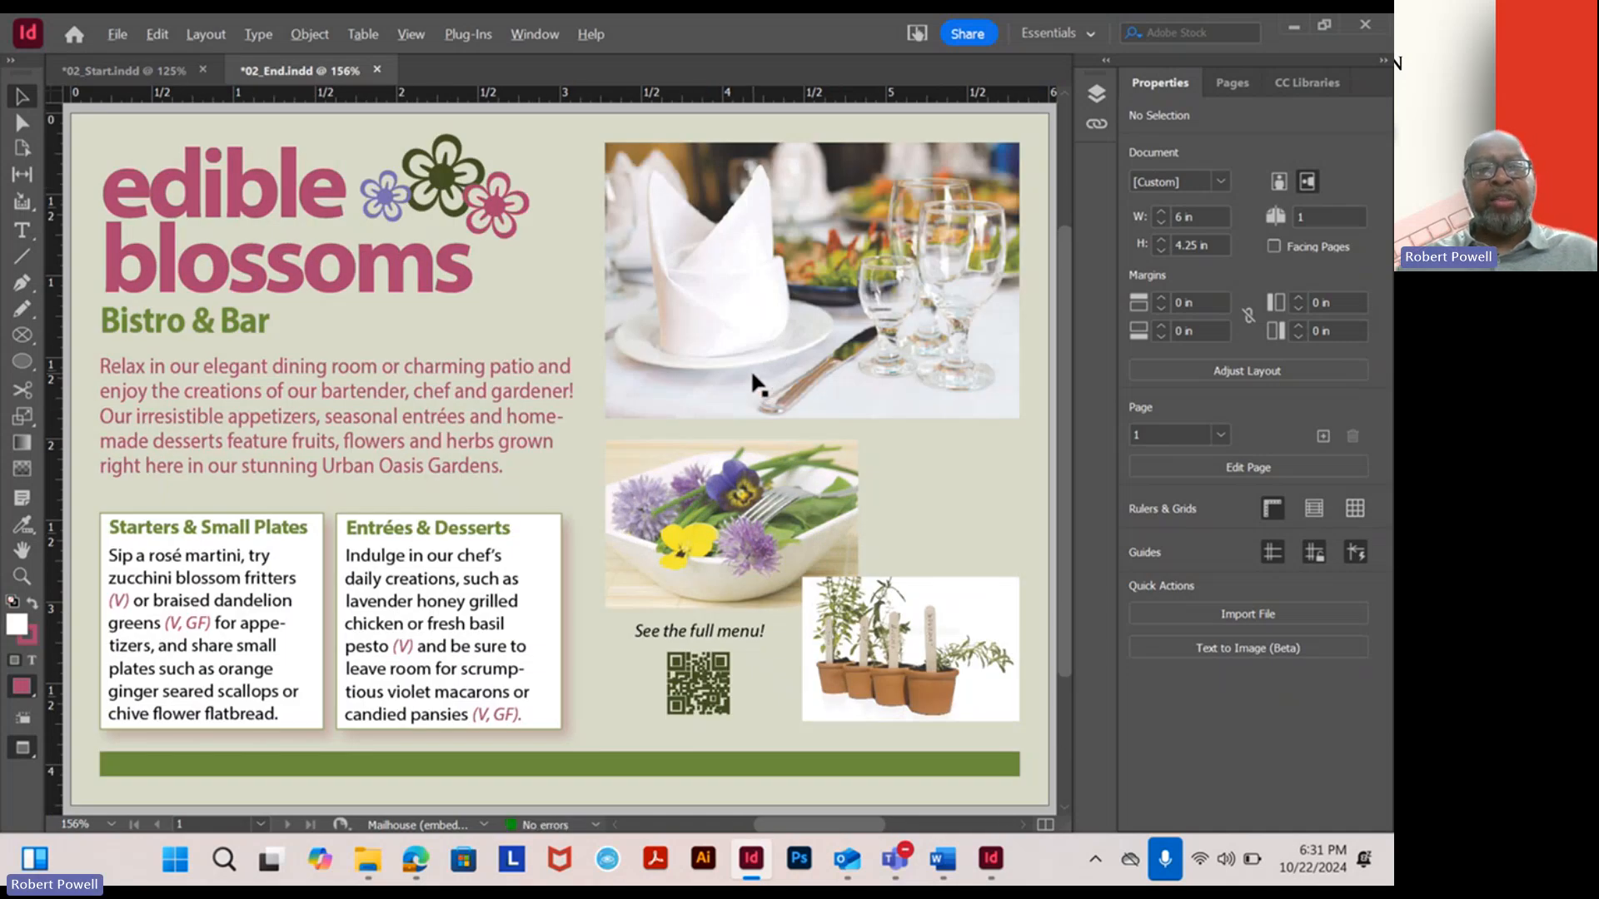
pyautogui.hotkey('ctrl', '-')
pyautogui.hotkey('ctrl', '-')
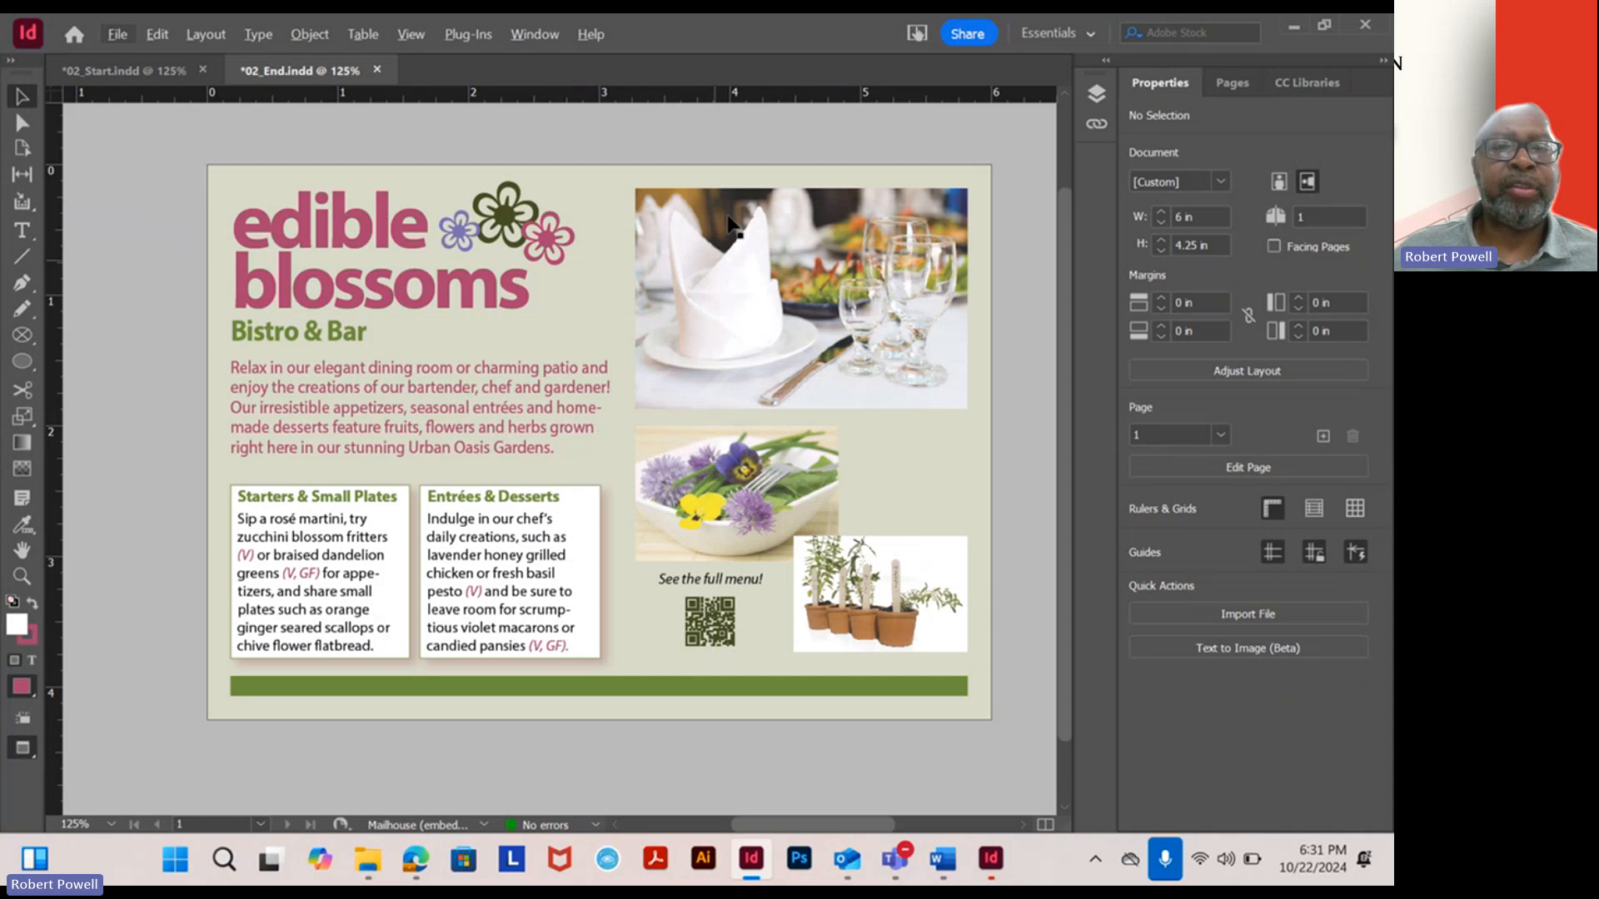
# Return to the 02_Start document and turn on the display of guides.
pyautogui.click(150, 73)
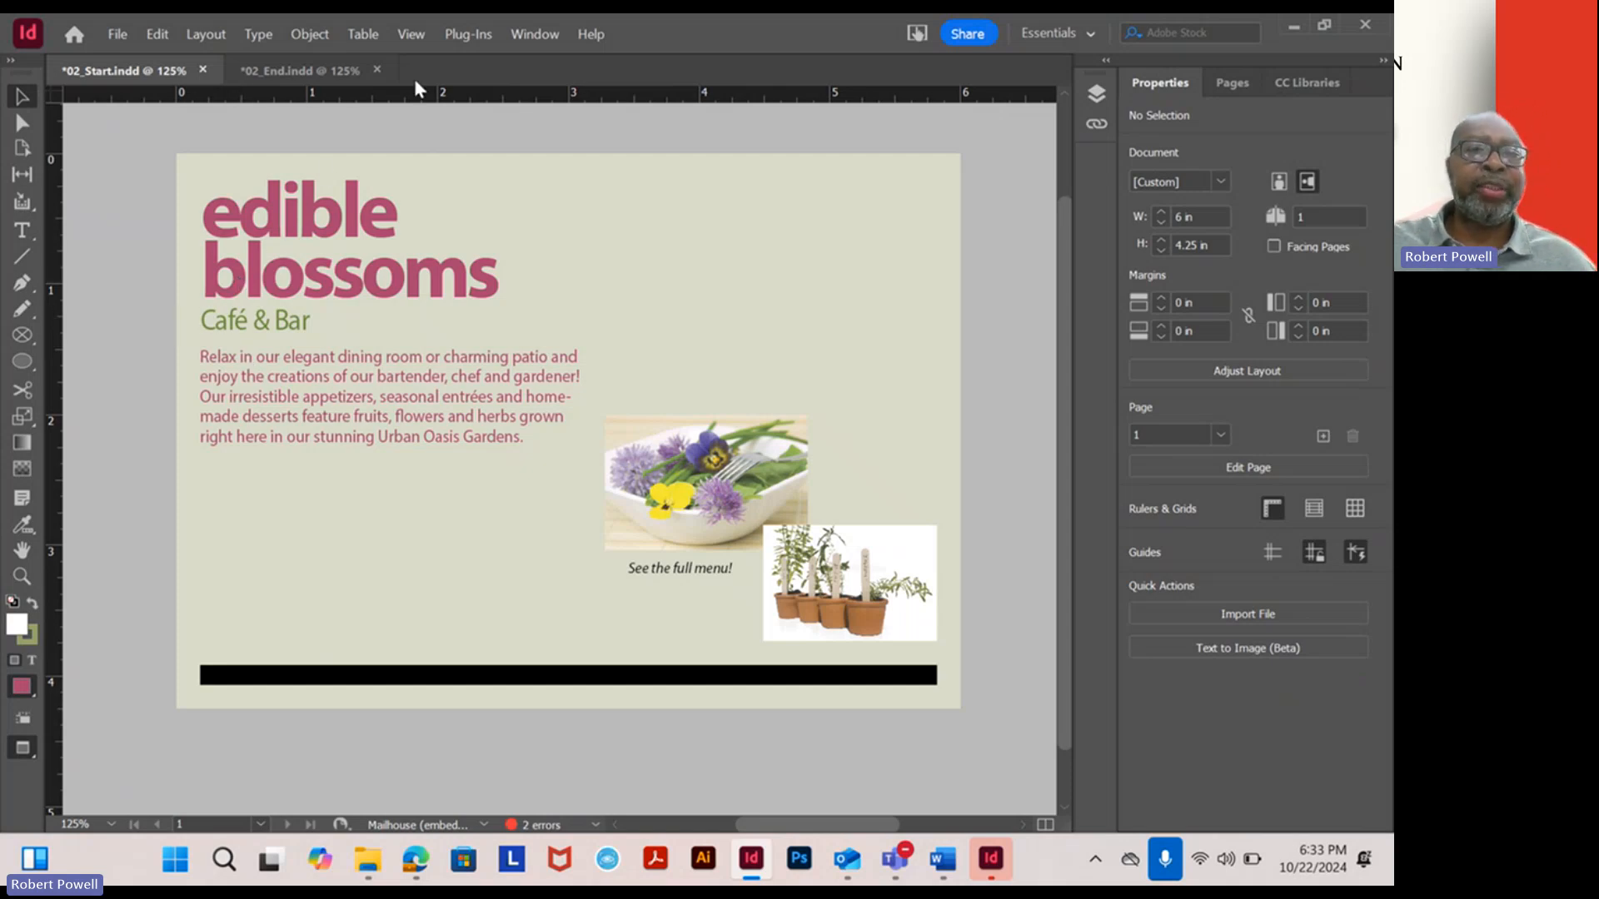
pyautogui.click(416, 38)
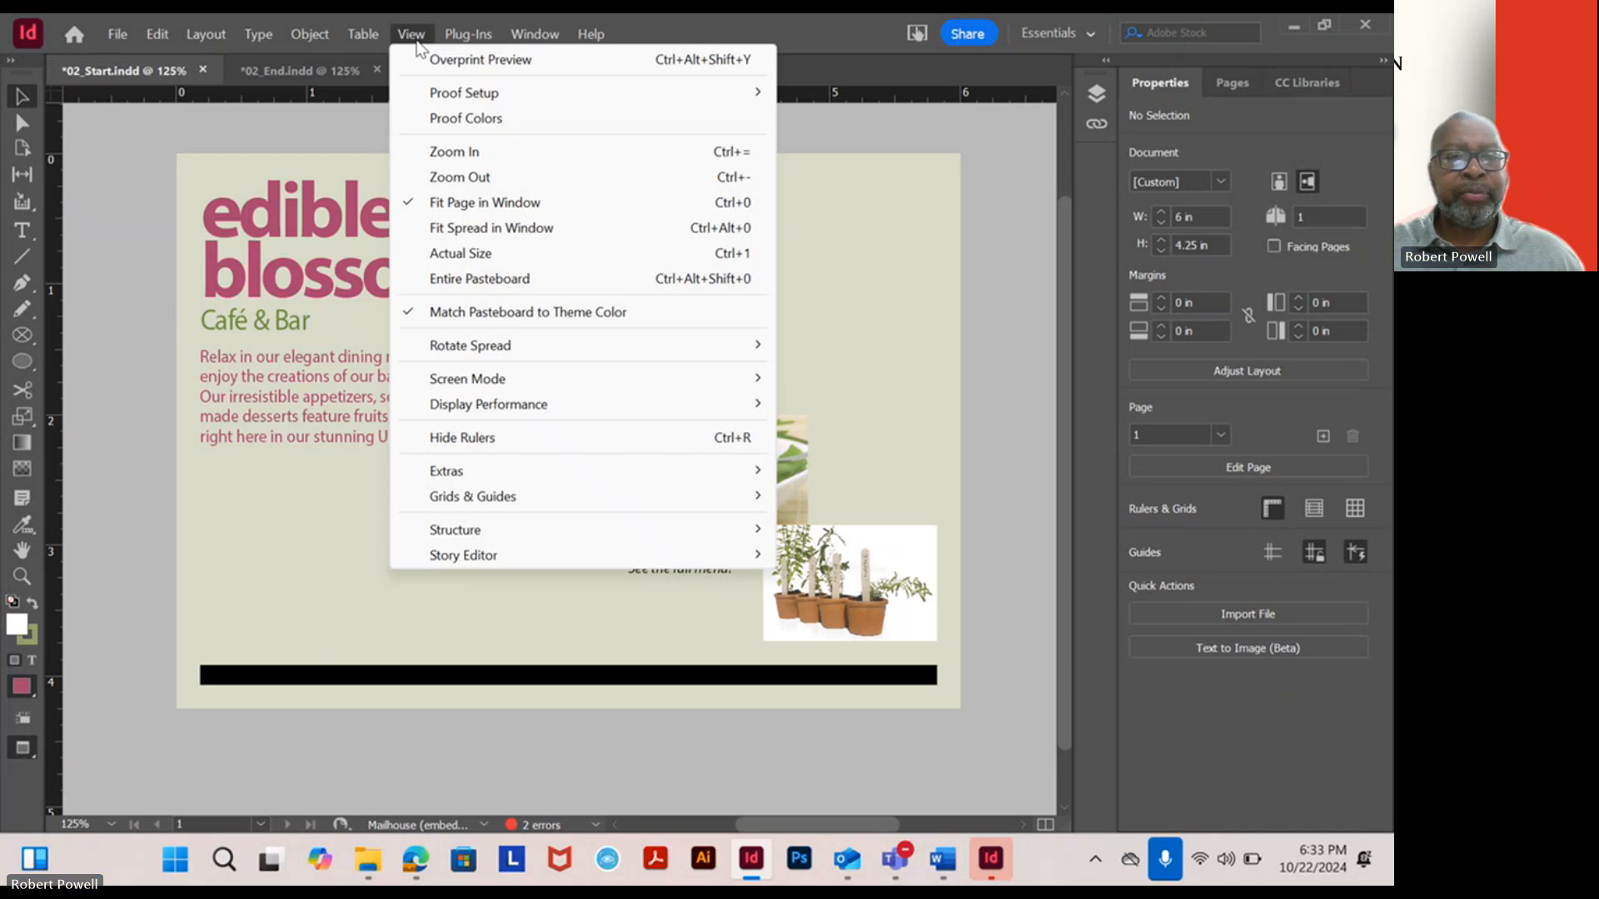
pyautogui.moveTo(515, 496)
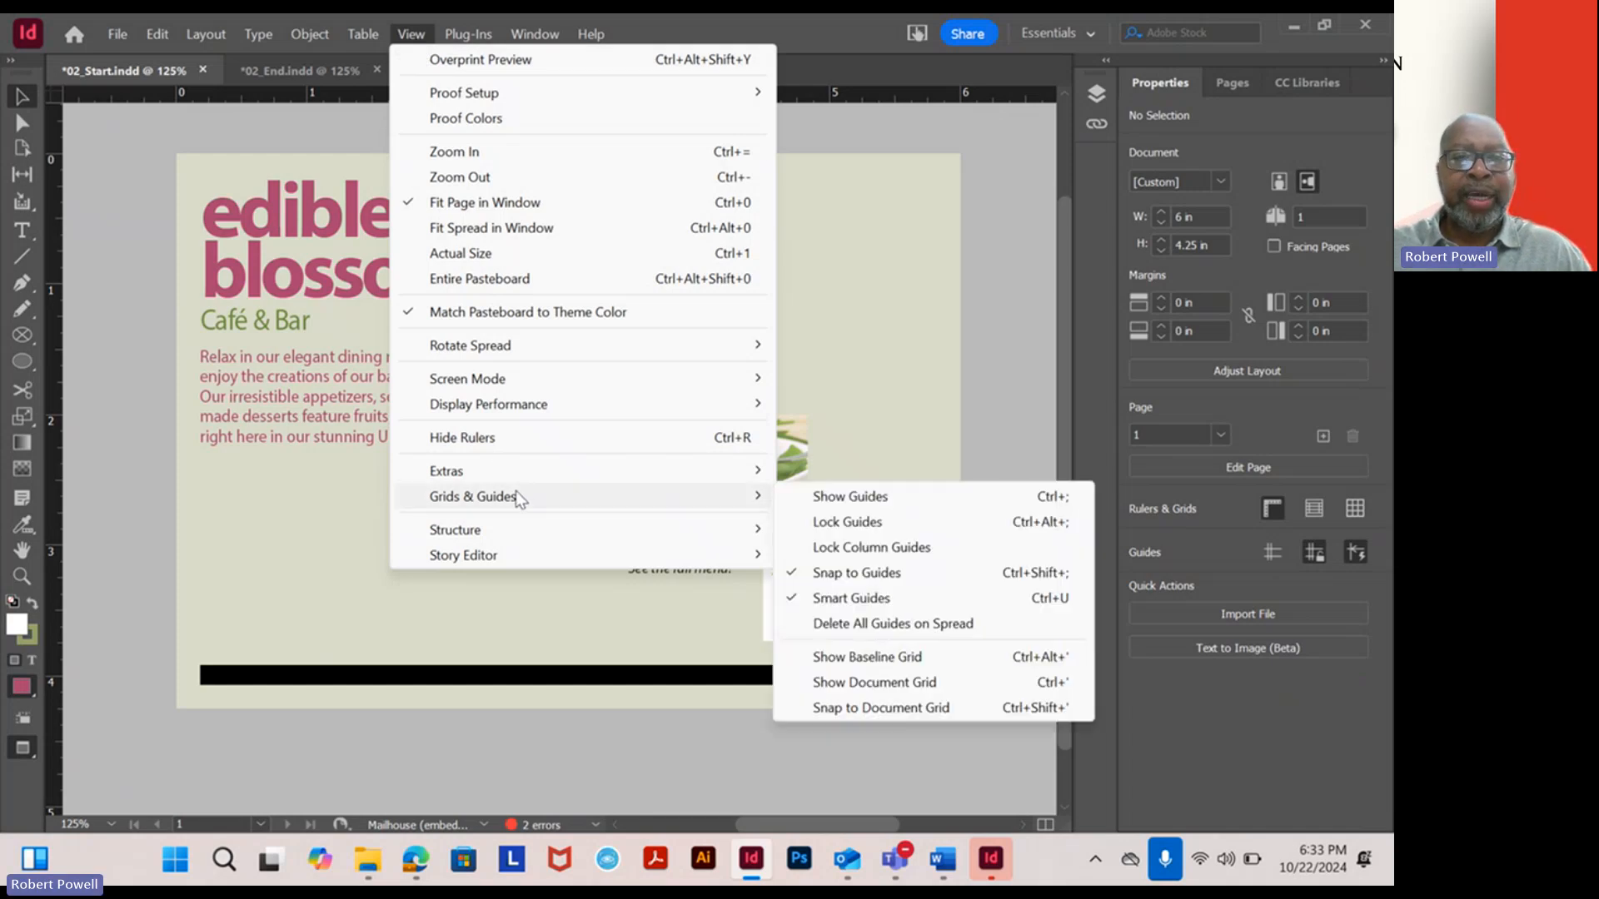
pyautogui.click(871, 498)
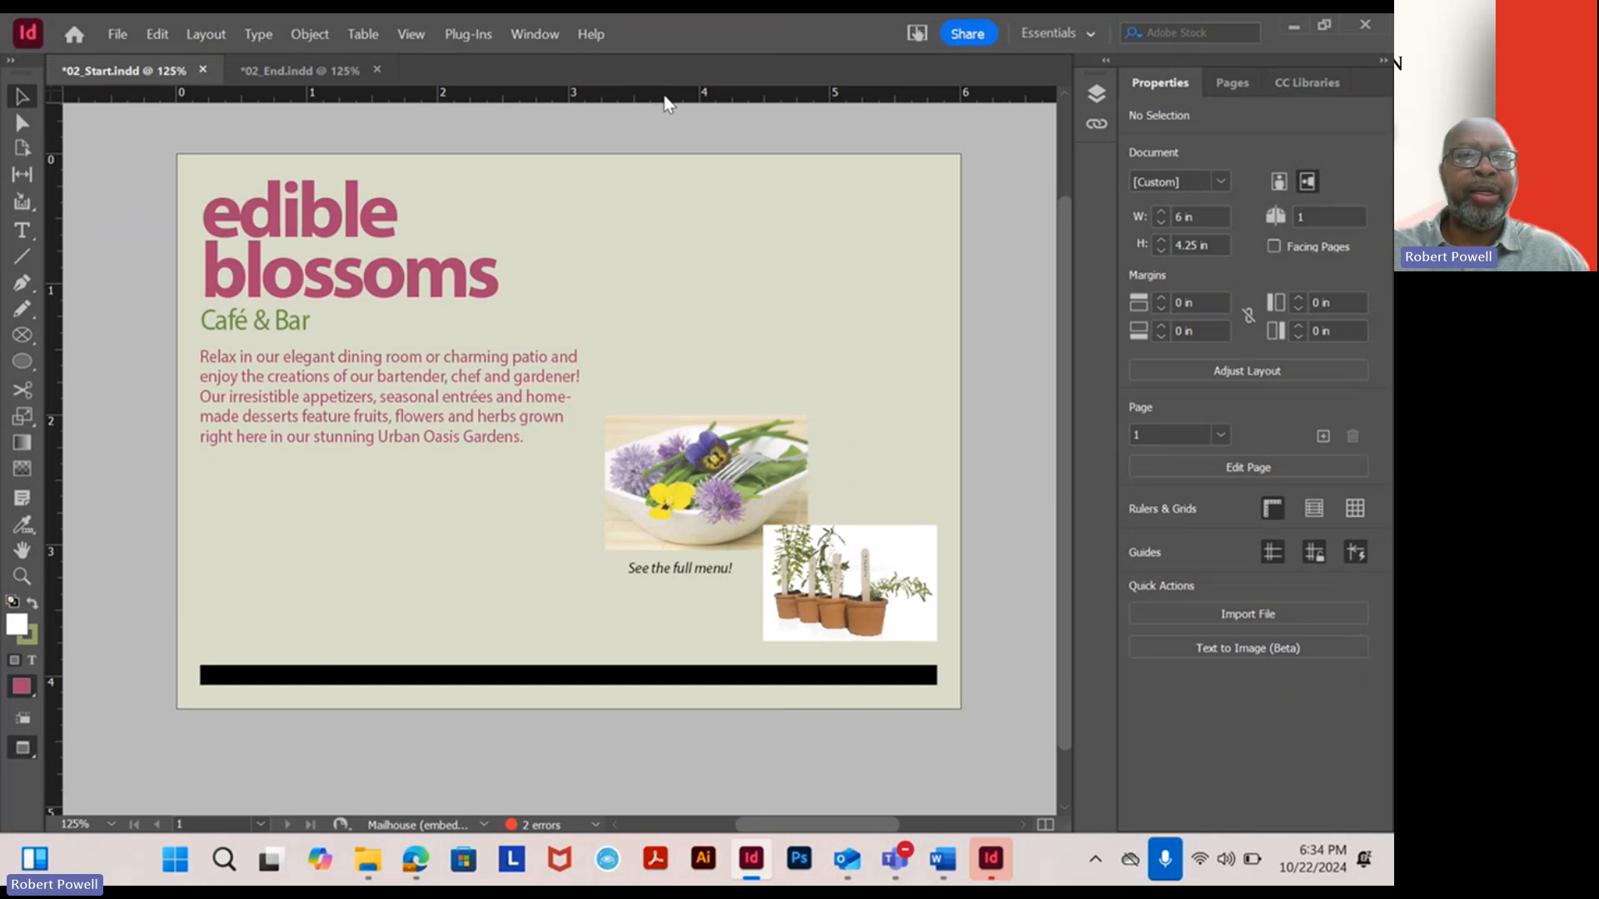
# Place a horizontal ruler guide on the pasteboard above the page at about Y -0.92 in.
pyautogui.moveTo(667, 94); pyautogui.dragTo(644, 48)
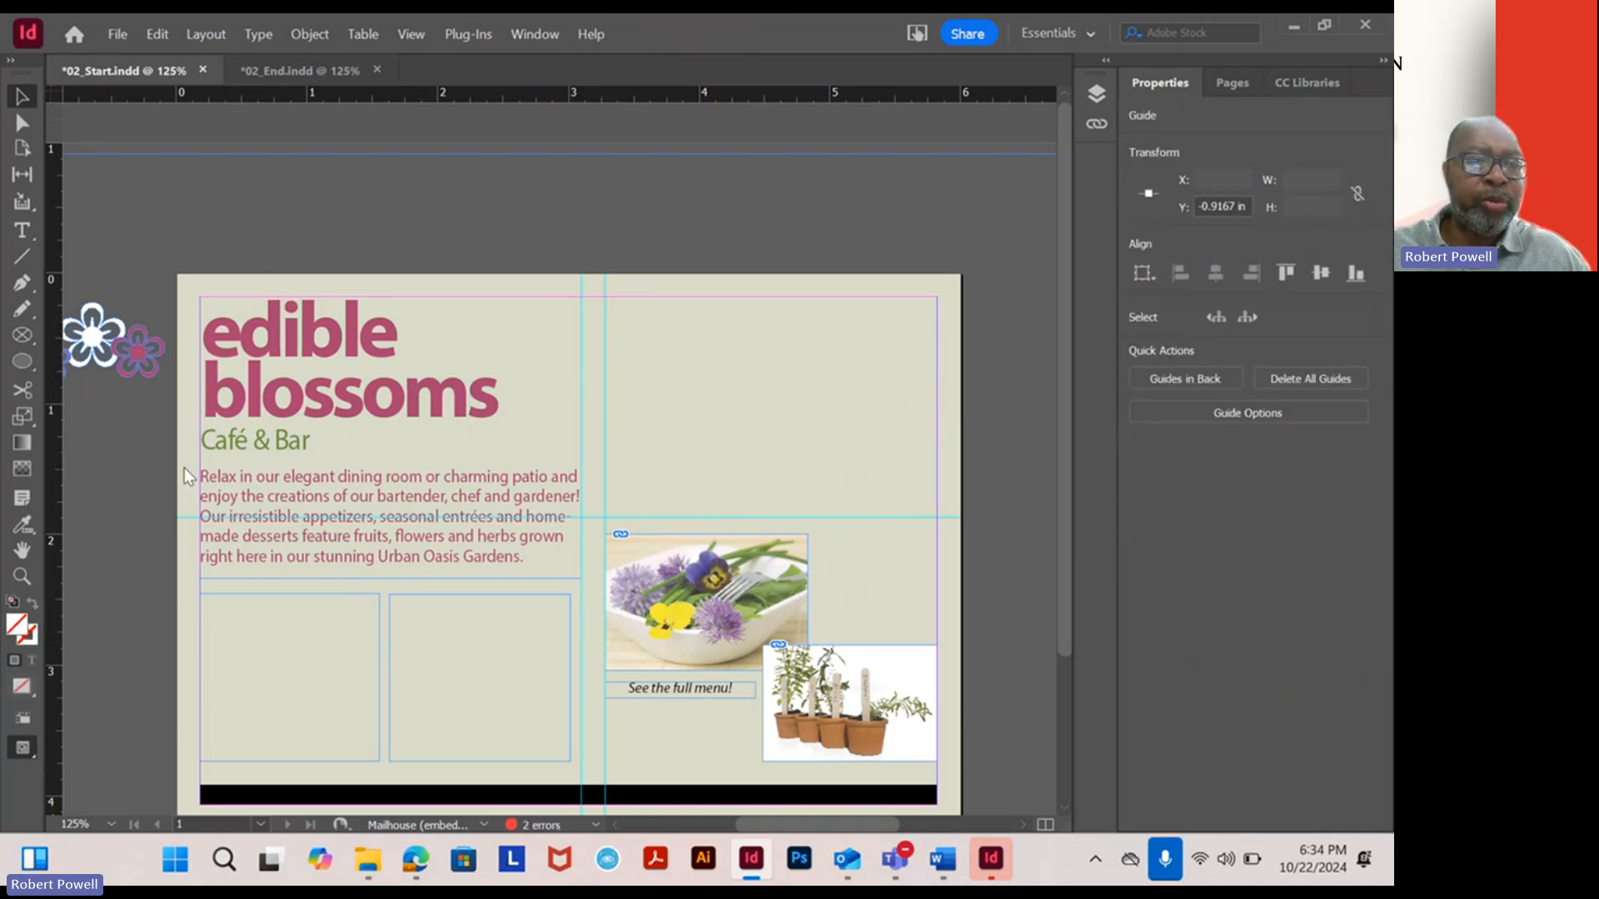
pyautogui.moveTo(183, 468); pyautogui.dragTo(6, 495)
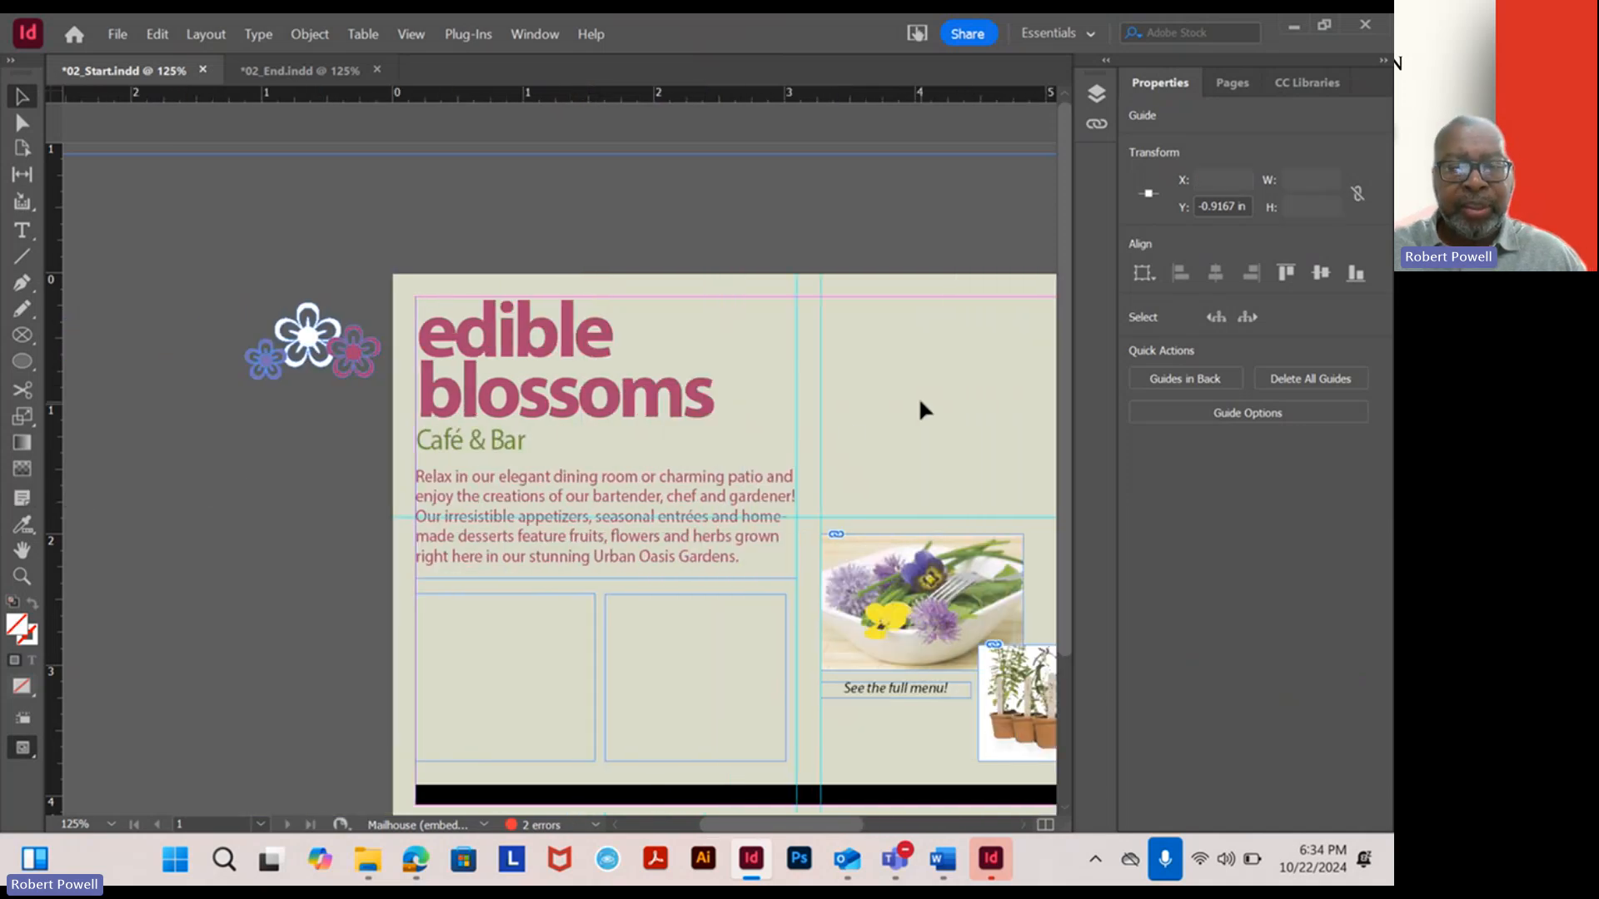
pyautogui.moveTo(963, 297); pyautogui.dragTo(627, 201)
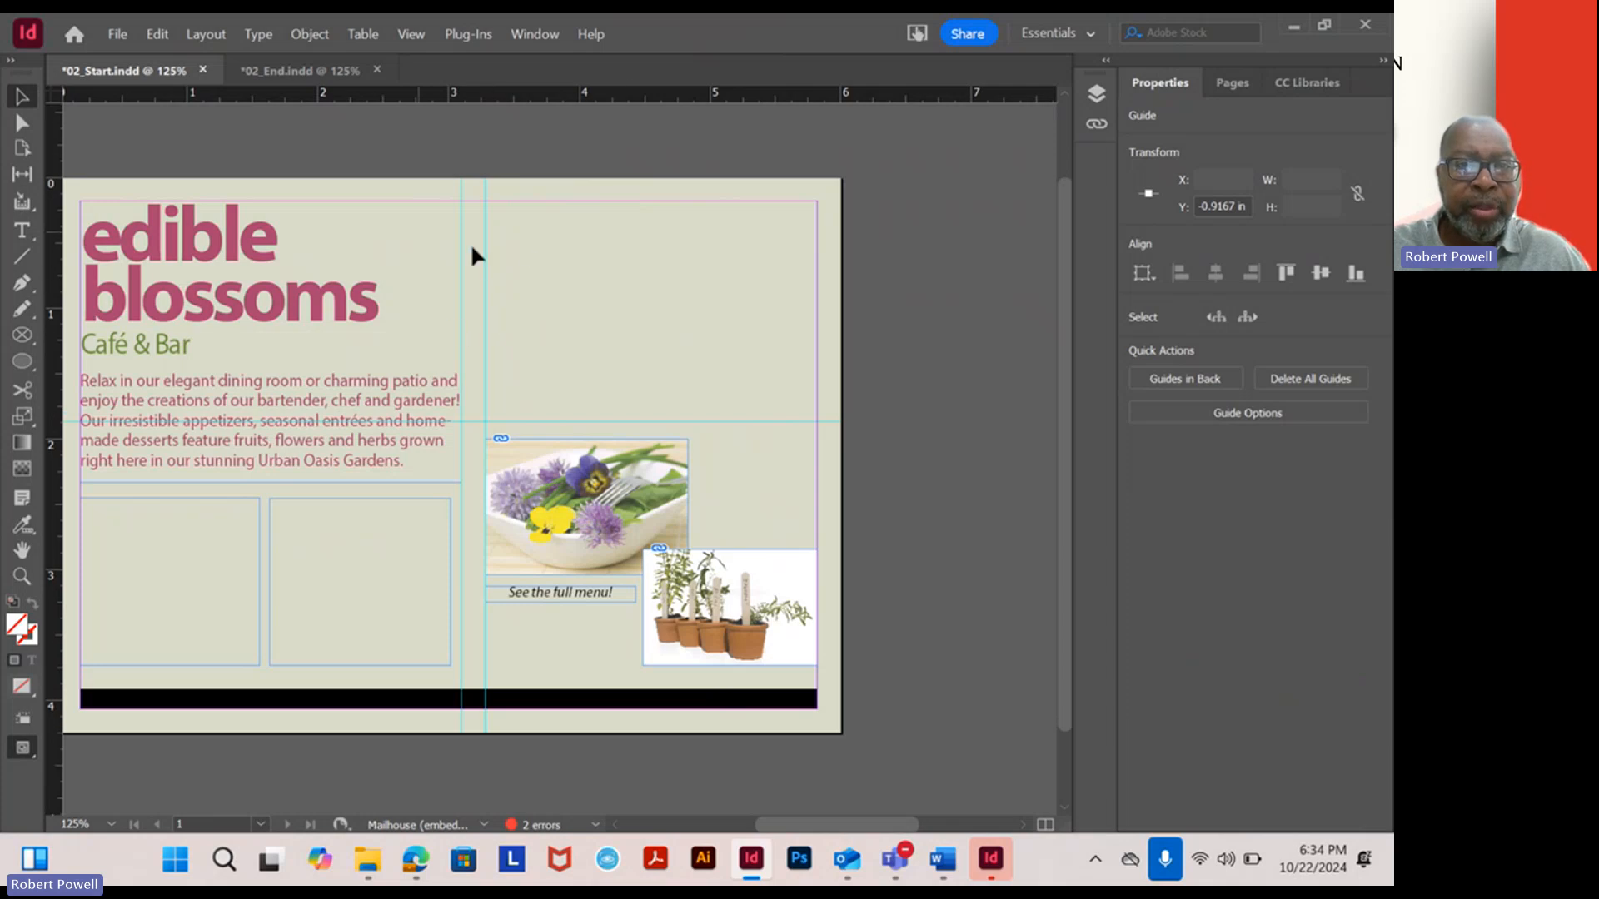
pyautogui.moveTo(449, 321); pyautogui.dragTo(546, 282)
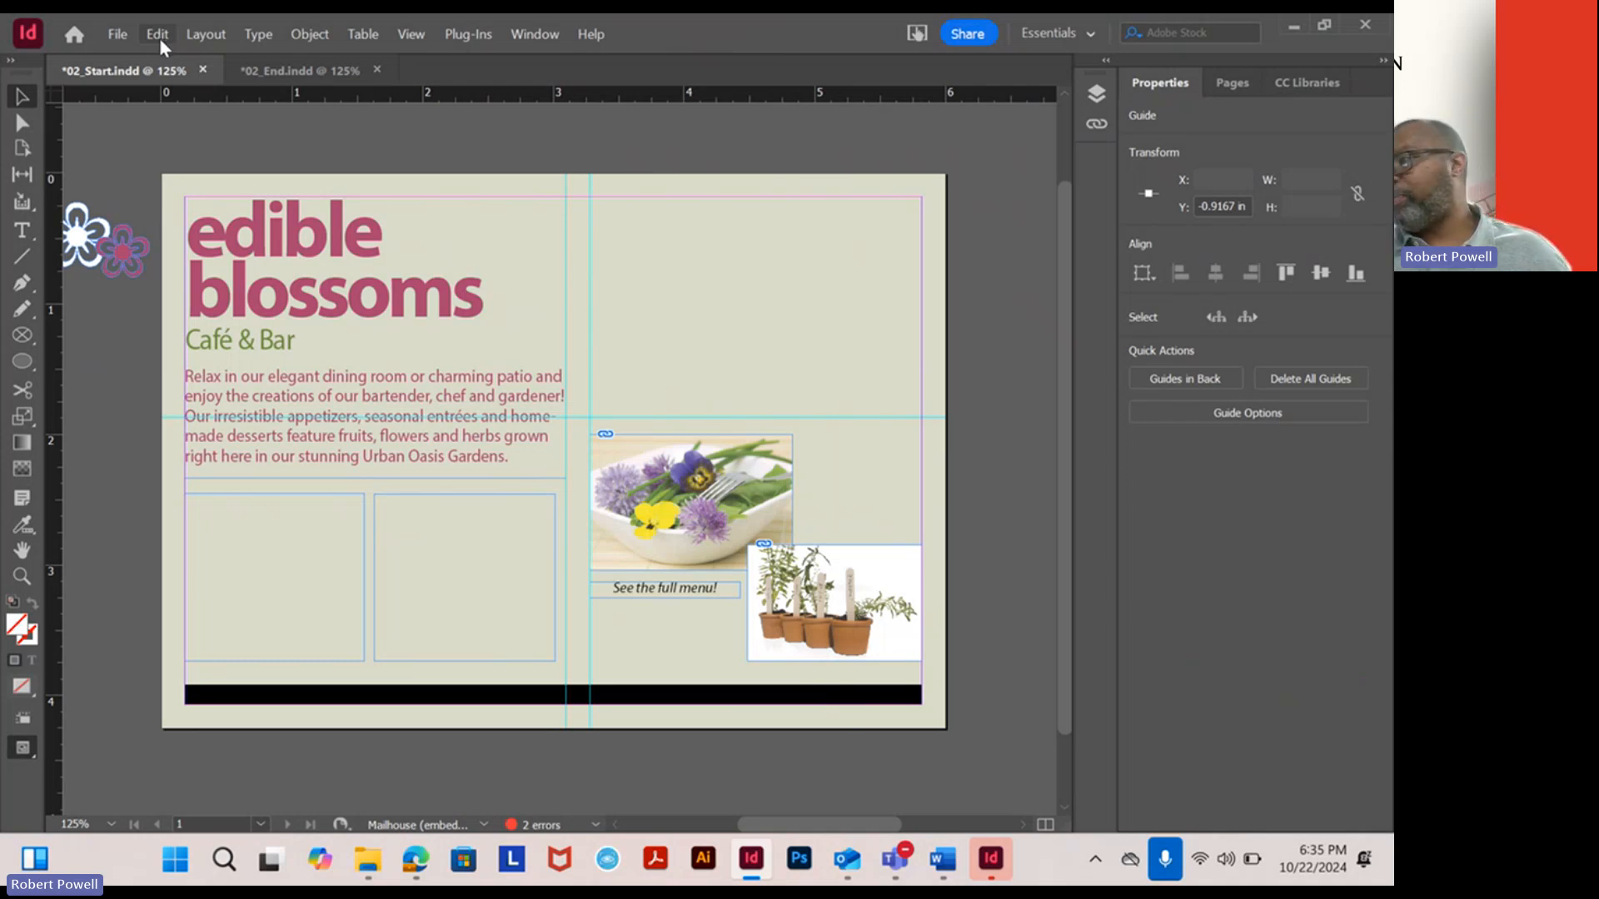
# Show the hidden characters in the 02_Start document.
pyautogui.click(256, 33)
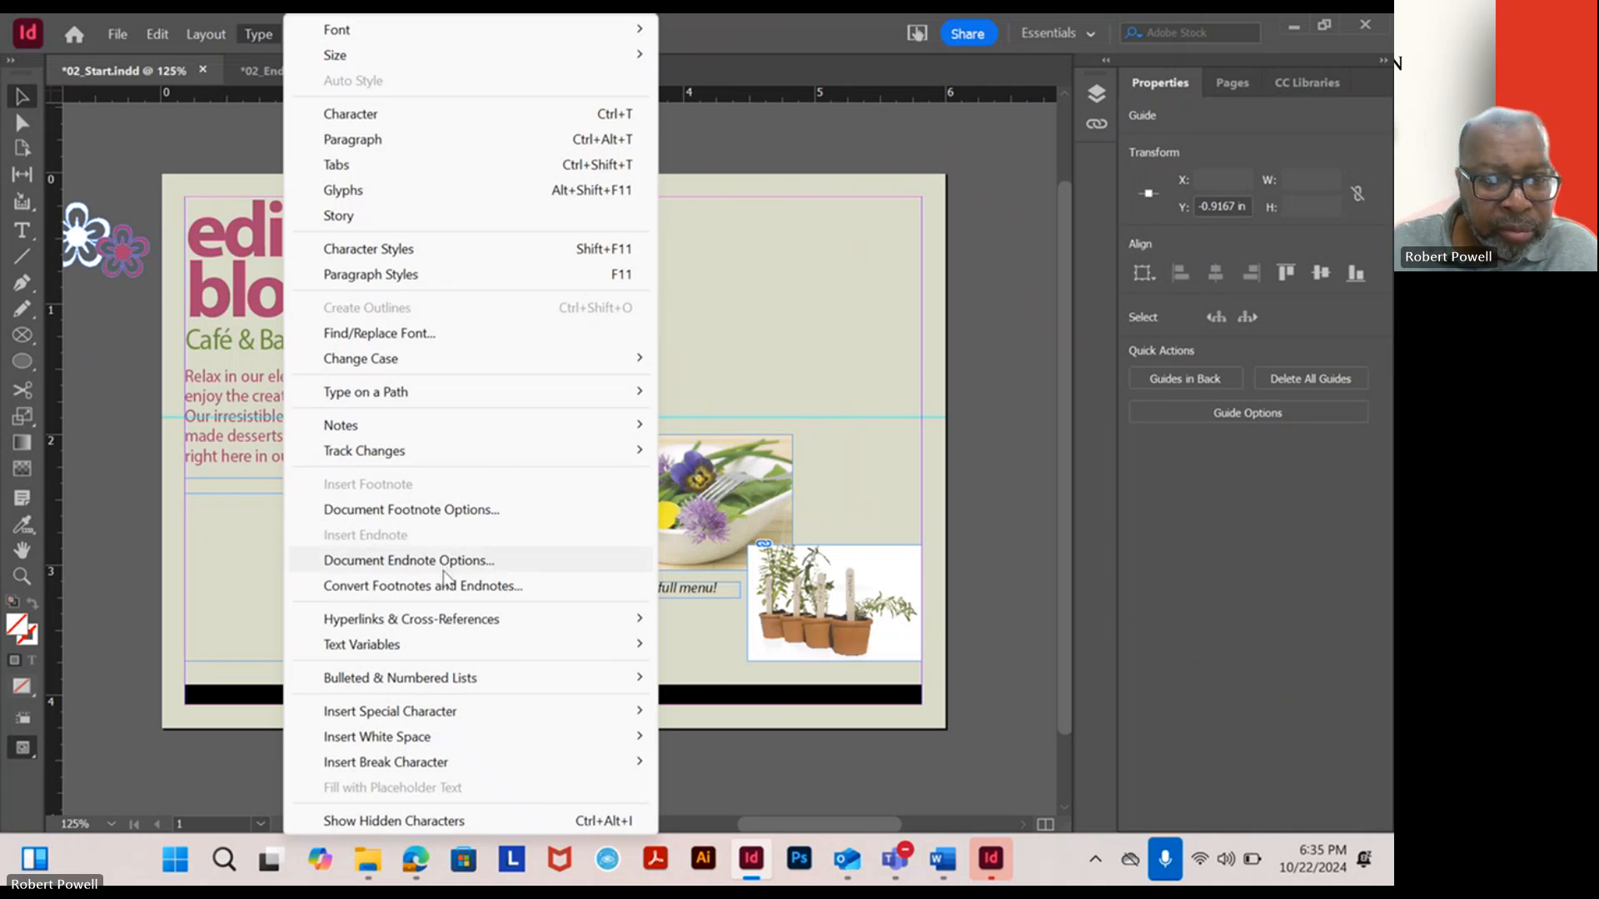
pyautogui.click(443, 823)
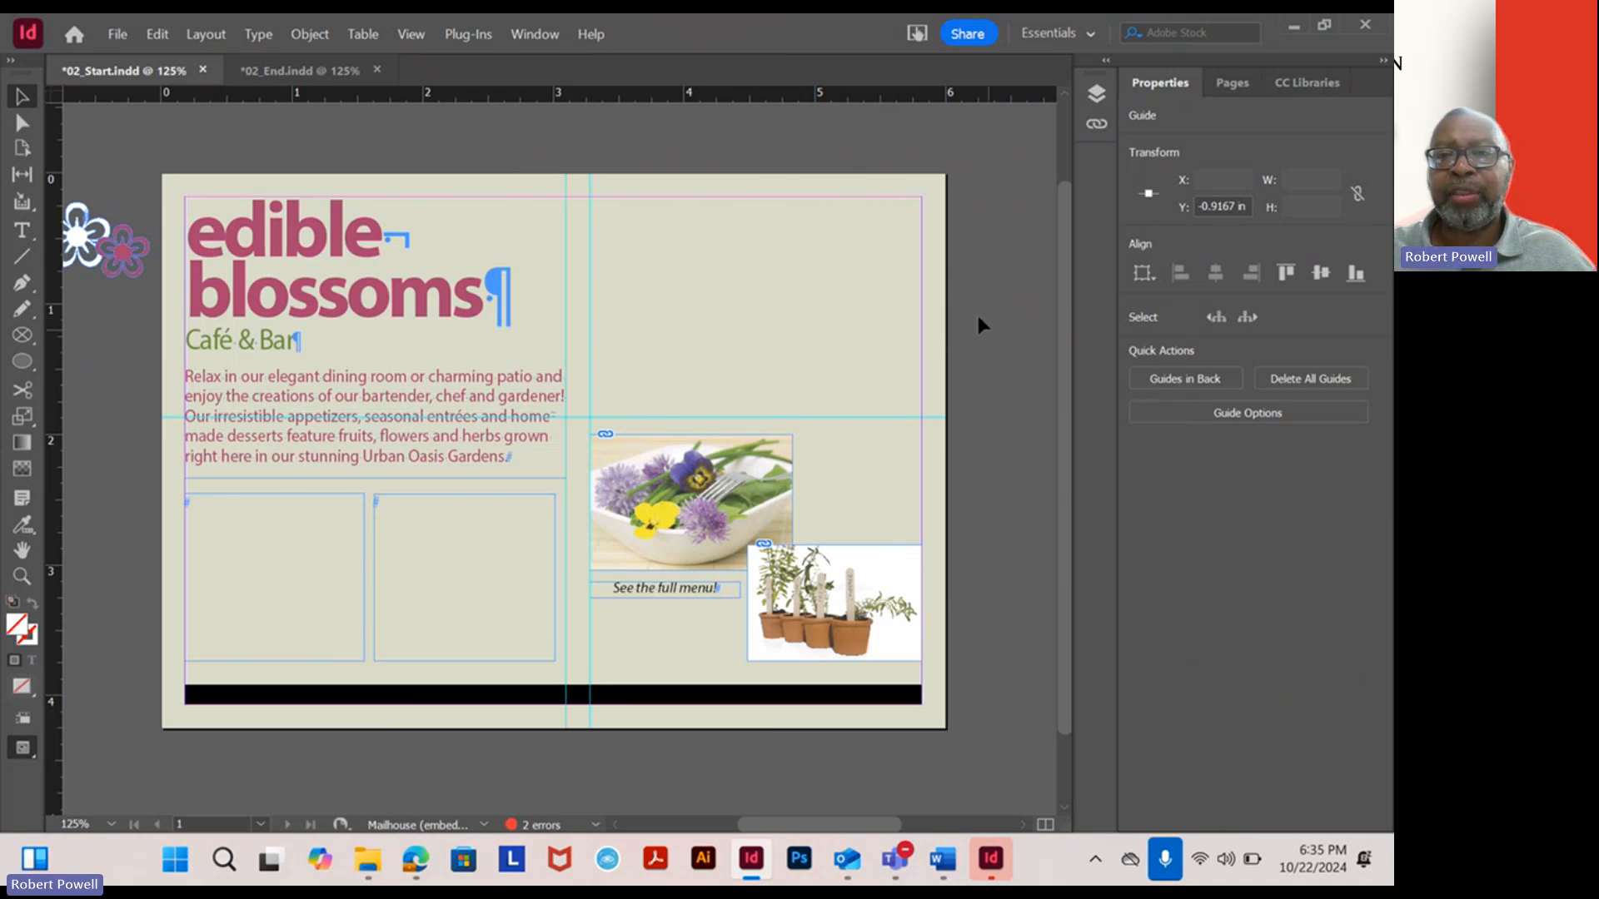
# Review the page size and margins in Document Setup and leave without making changes.
pyautogui.click(122, 33)
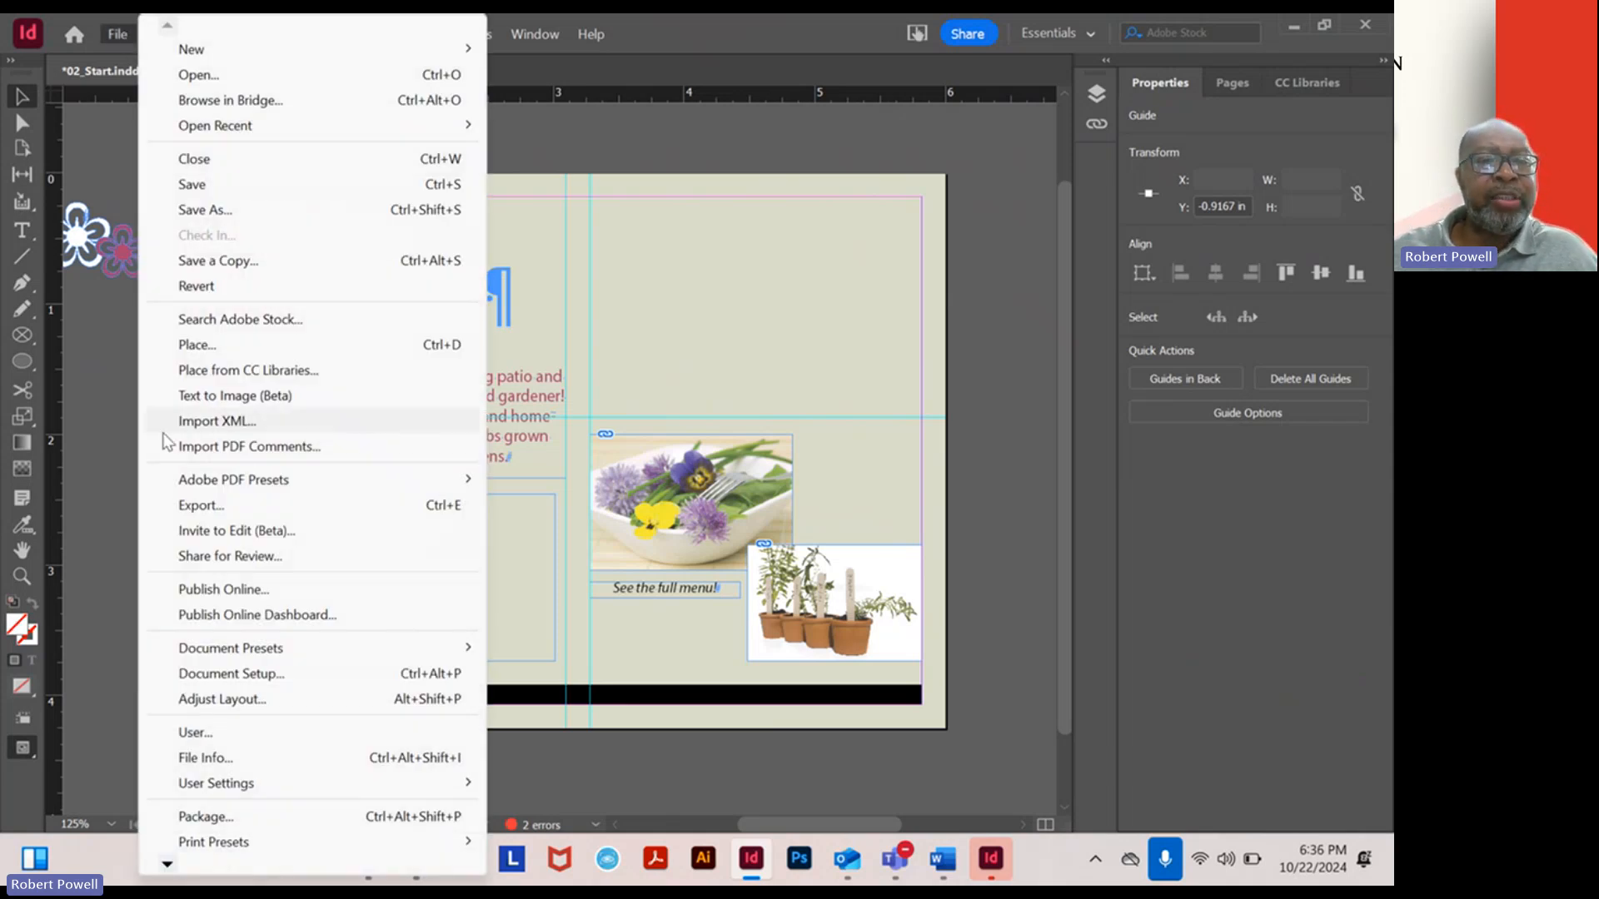
pyautogui.click(203, 676)
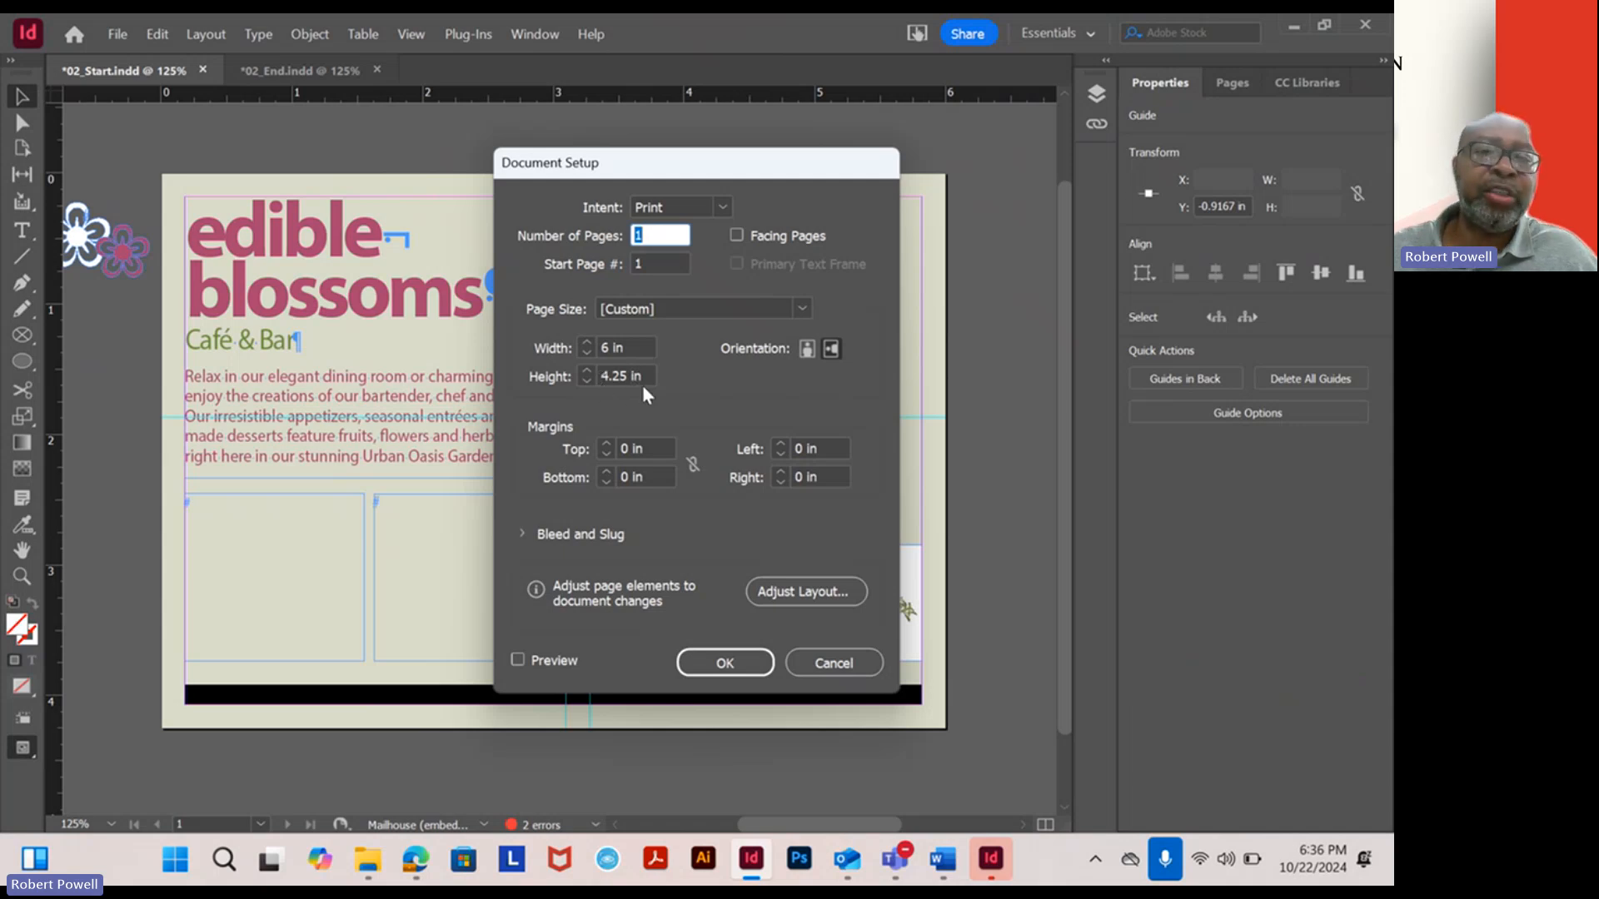
pyautogui.click(812, 667)
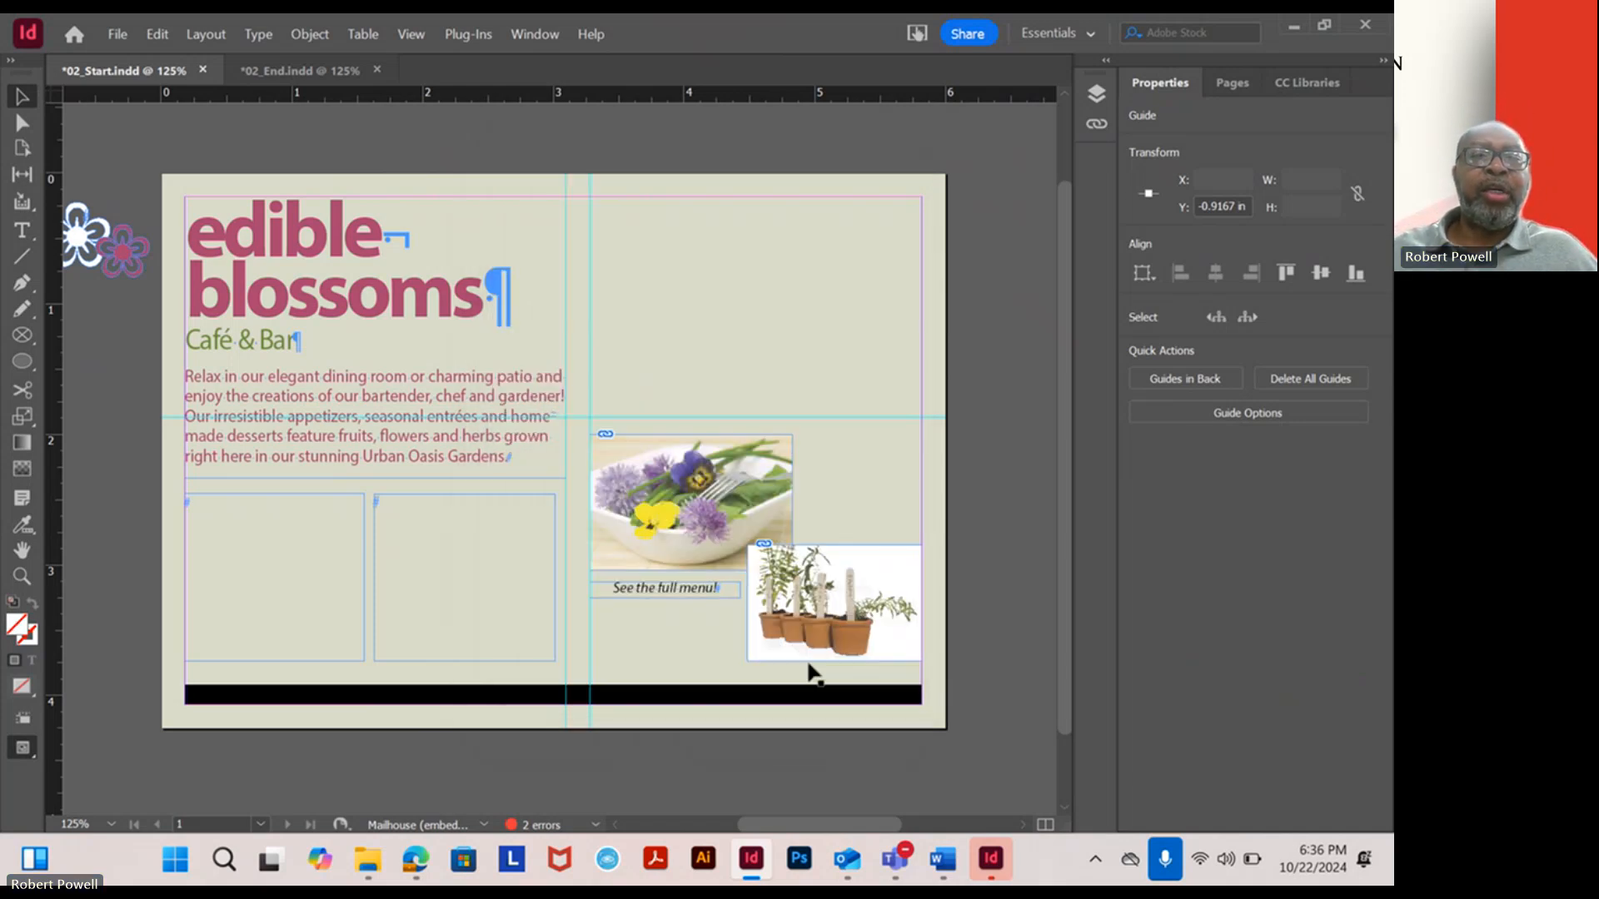
pyautogui.click(411, 34)
pyautogui.press('Escape')
pyautogui.click(252, 32)
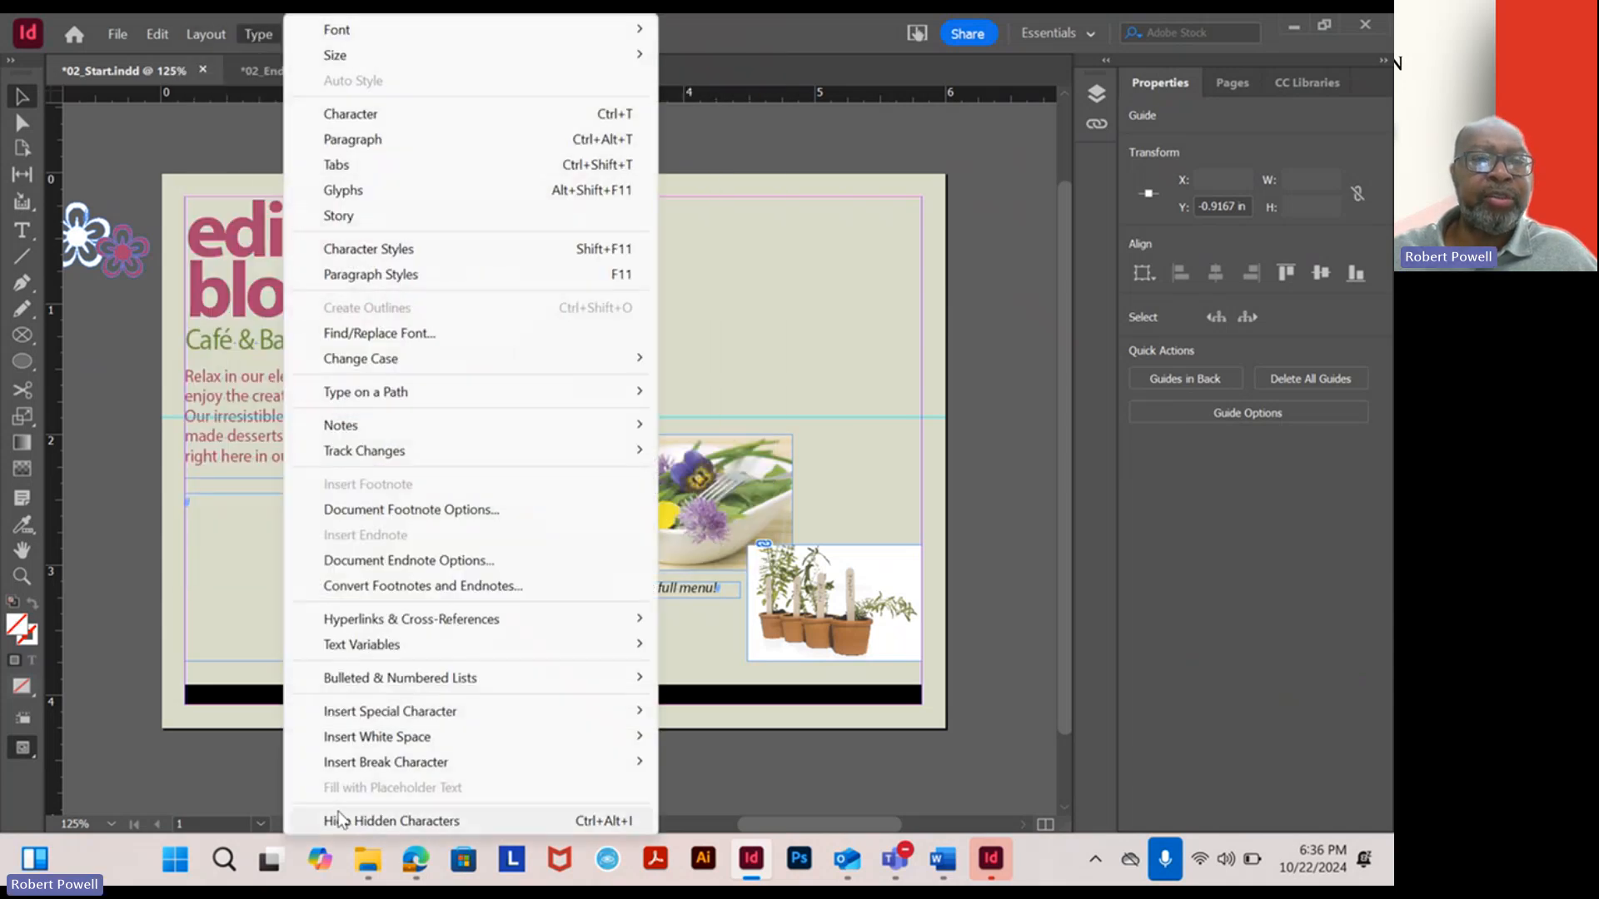
pyautogui.click(136, 319)
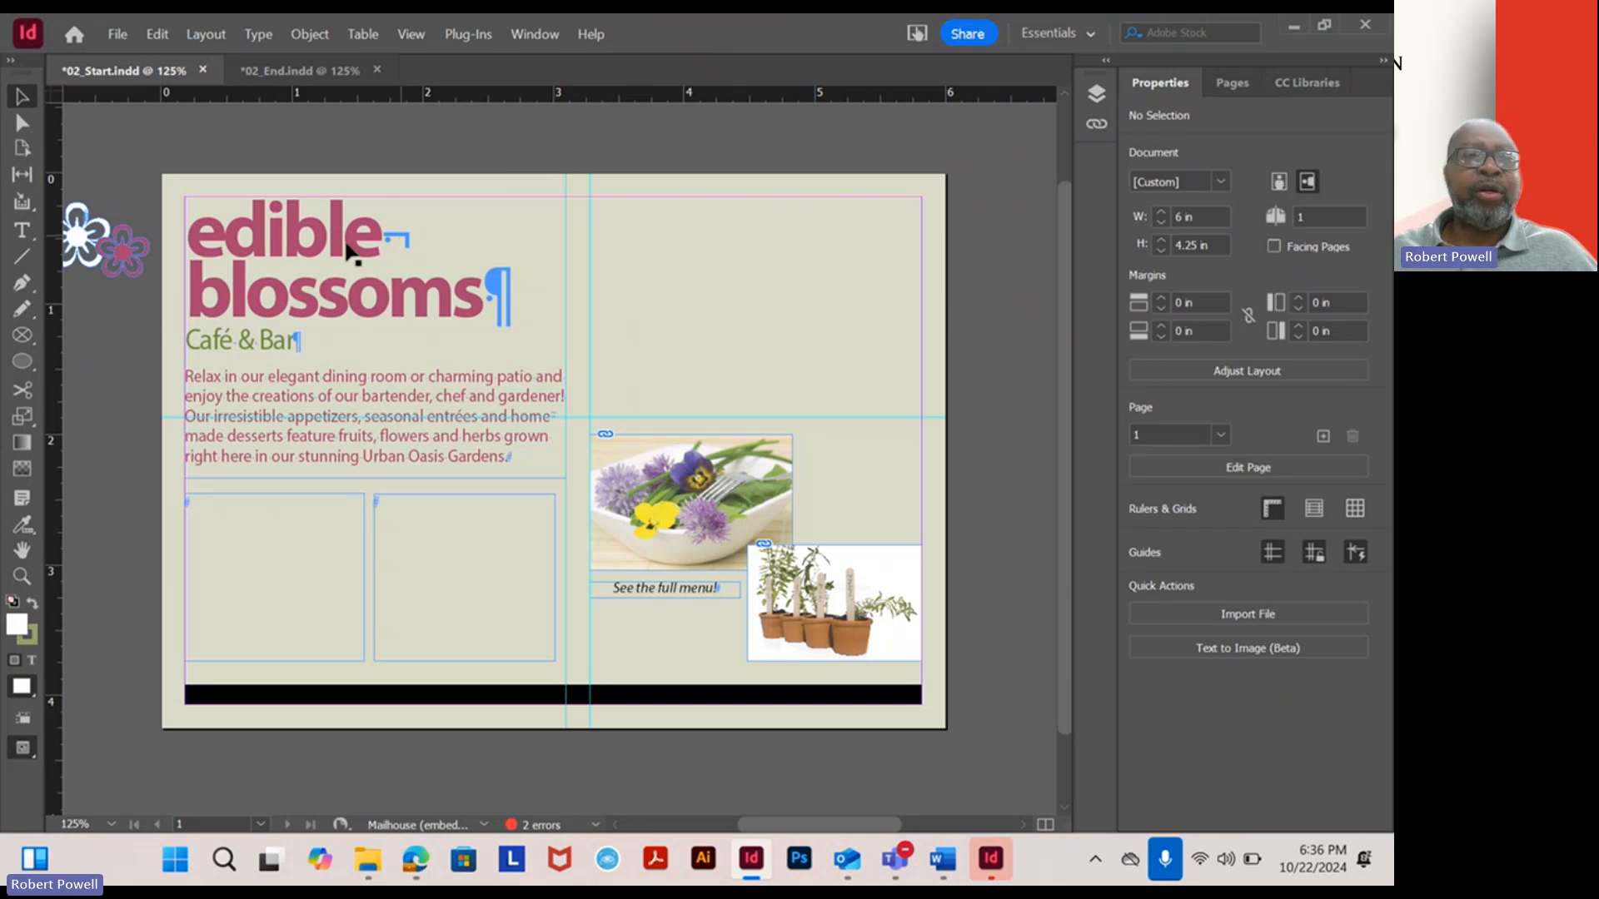
# Try a paragraph break between "edible" and "blossoms" in the headline, and restore the forced line break.
pyautogui.click(25, 229)
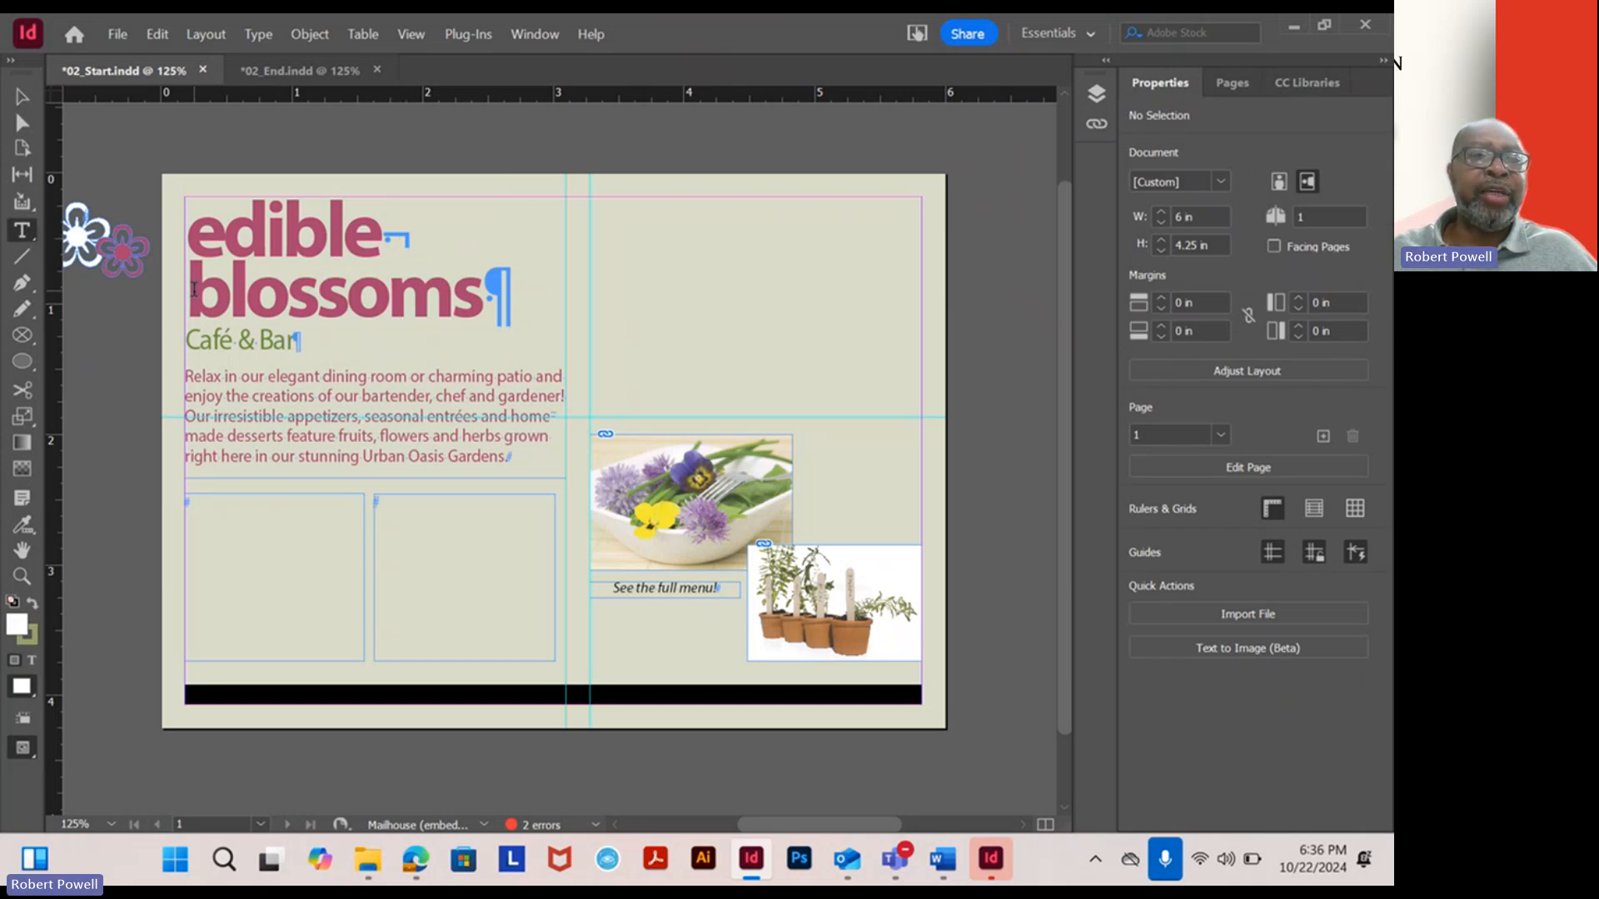
pyautogui.click(199, 287)
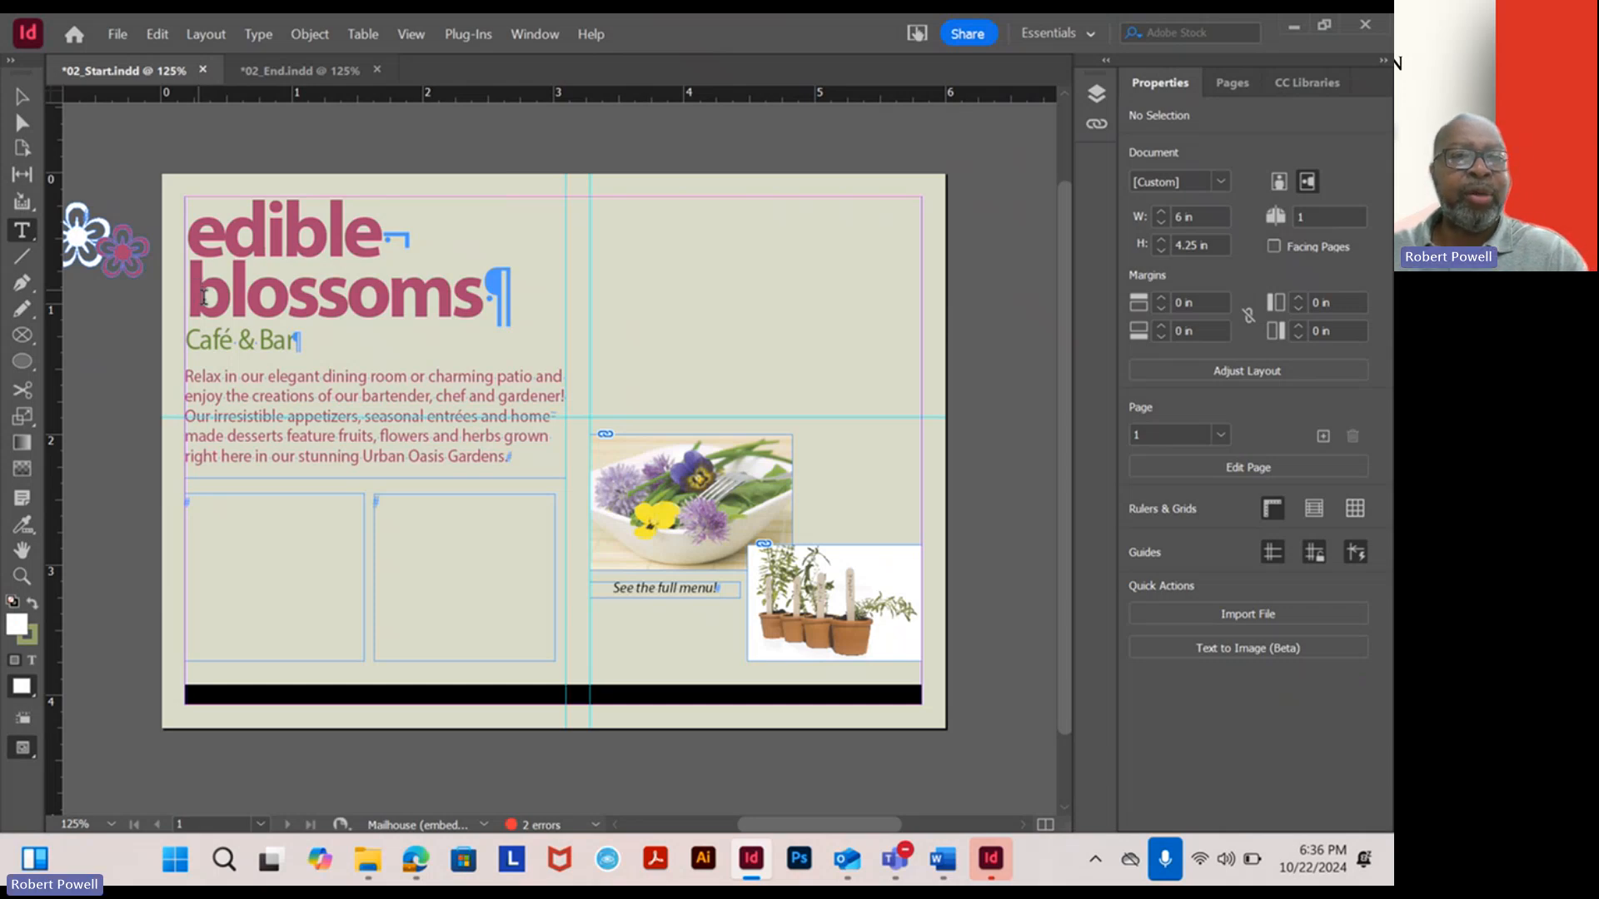
pyautogui.press('BackSpace')
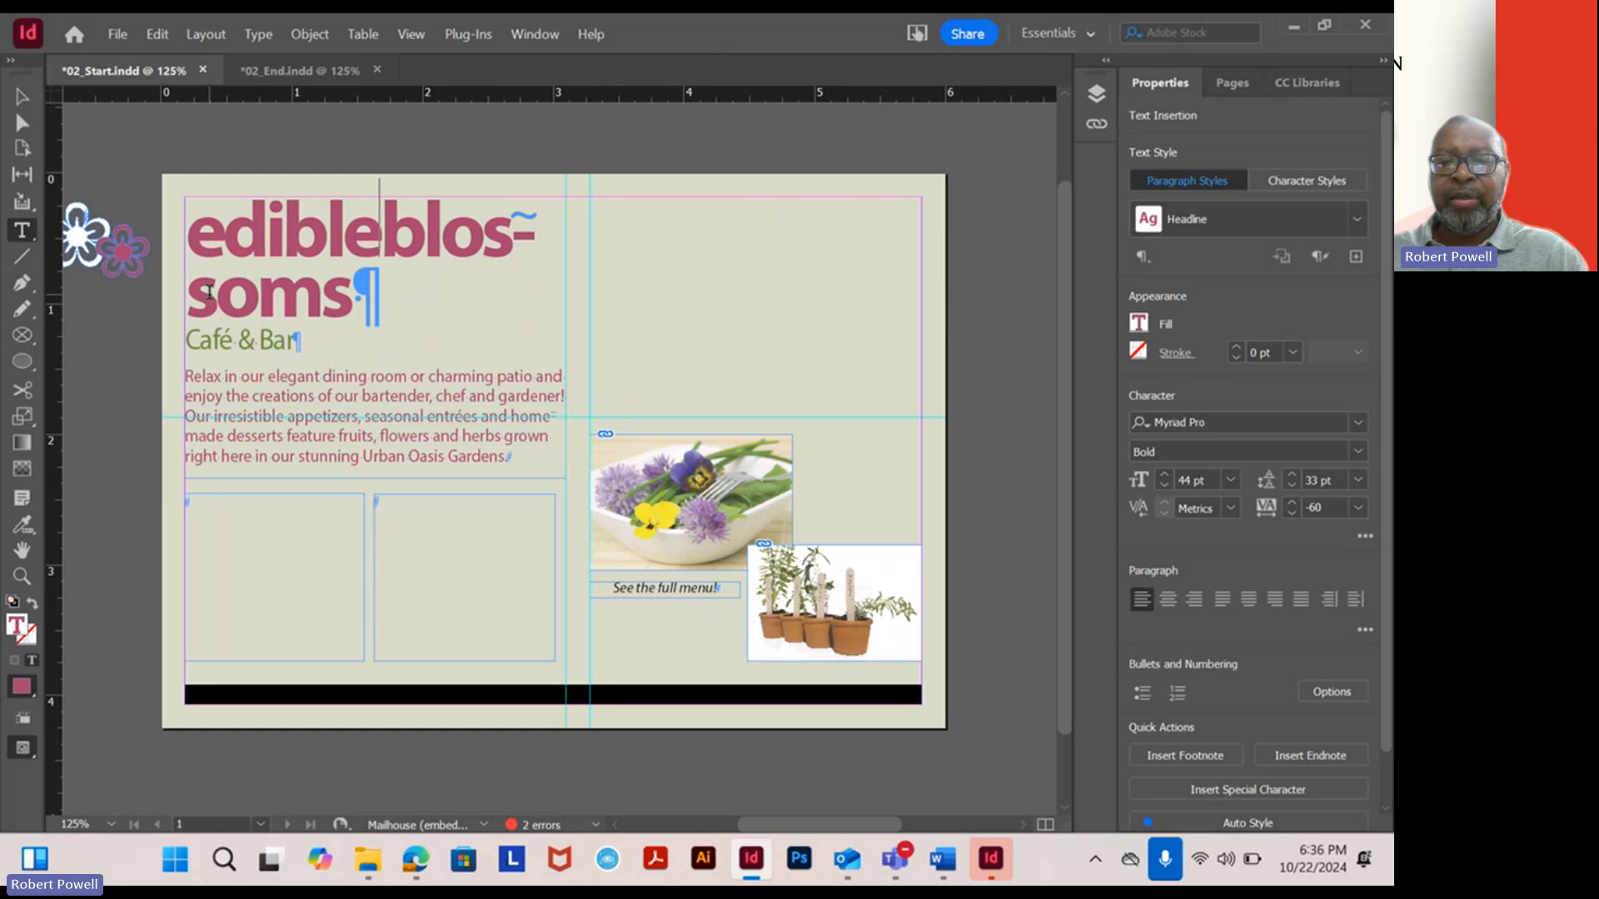
pyautogui.press('Return')
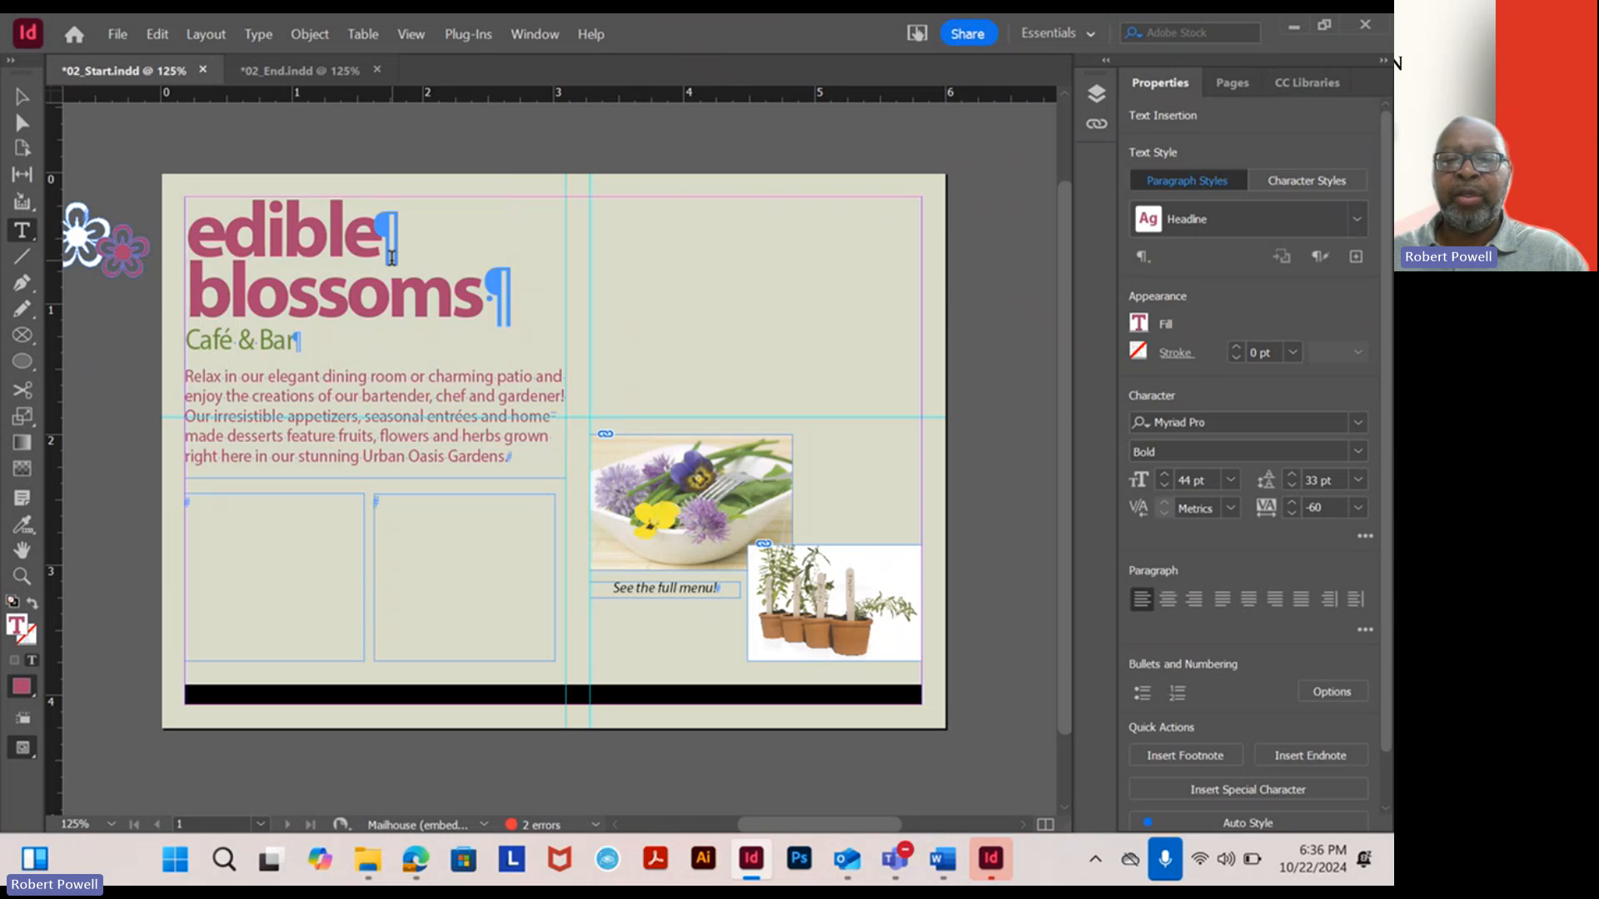
pyautogui.press('BackSpace')
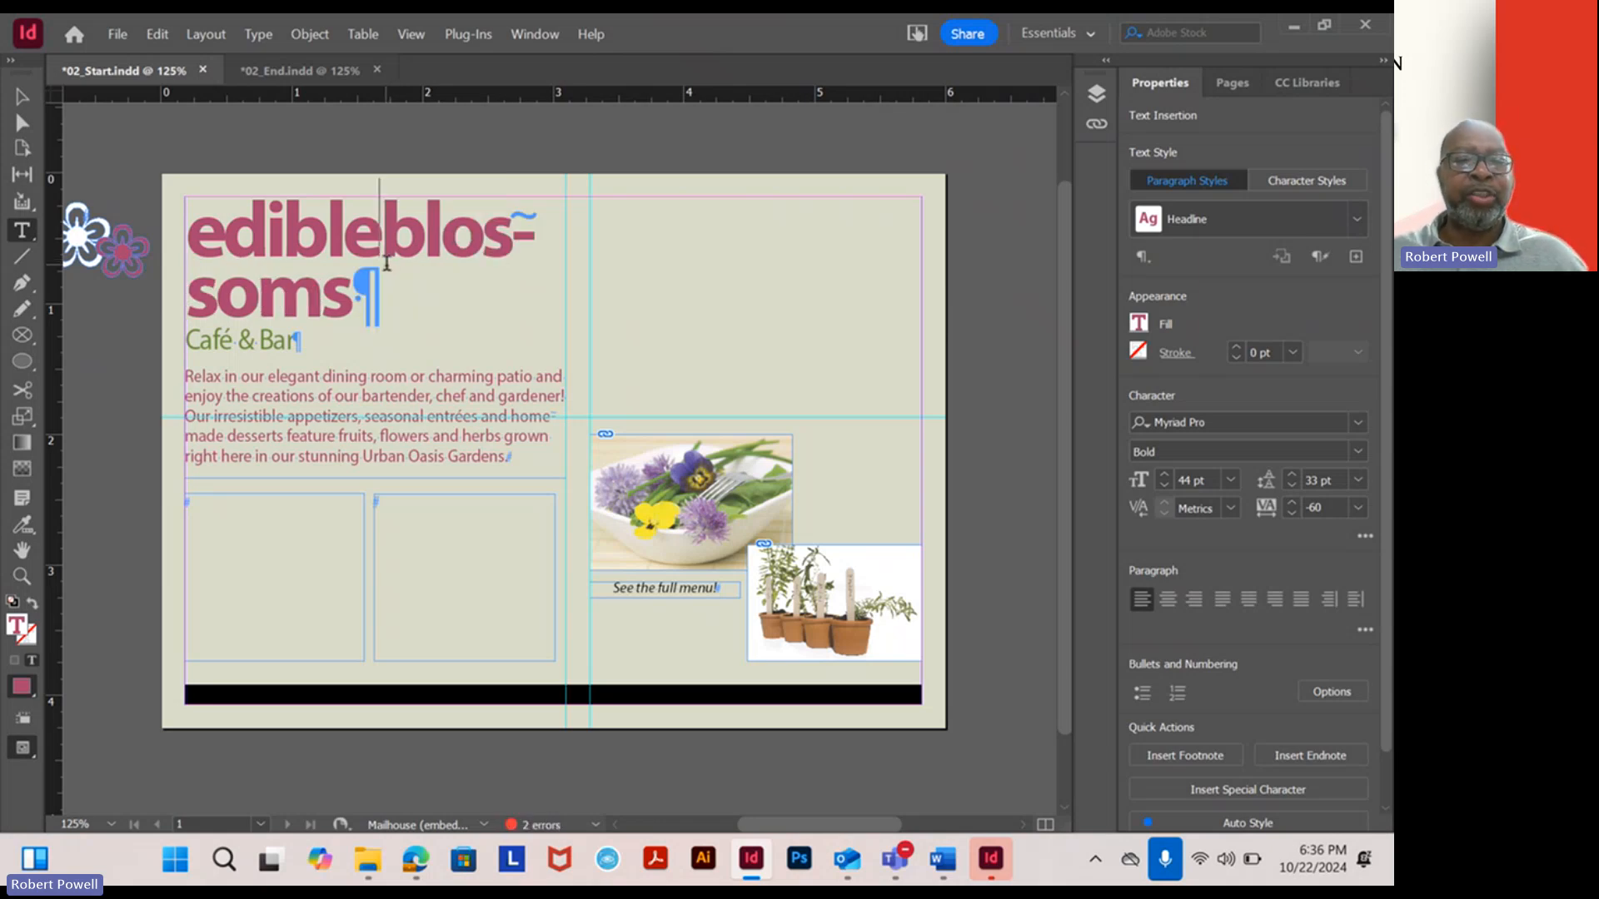
pyautogui.hotkey('shift', 'Return')
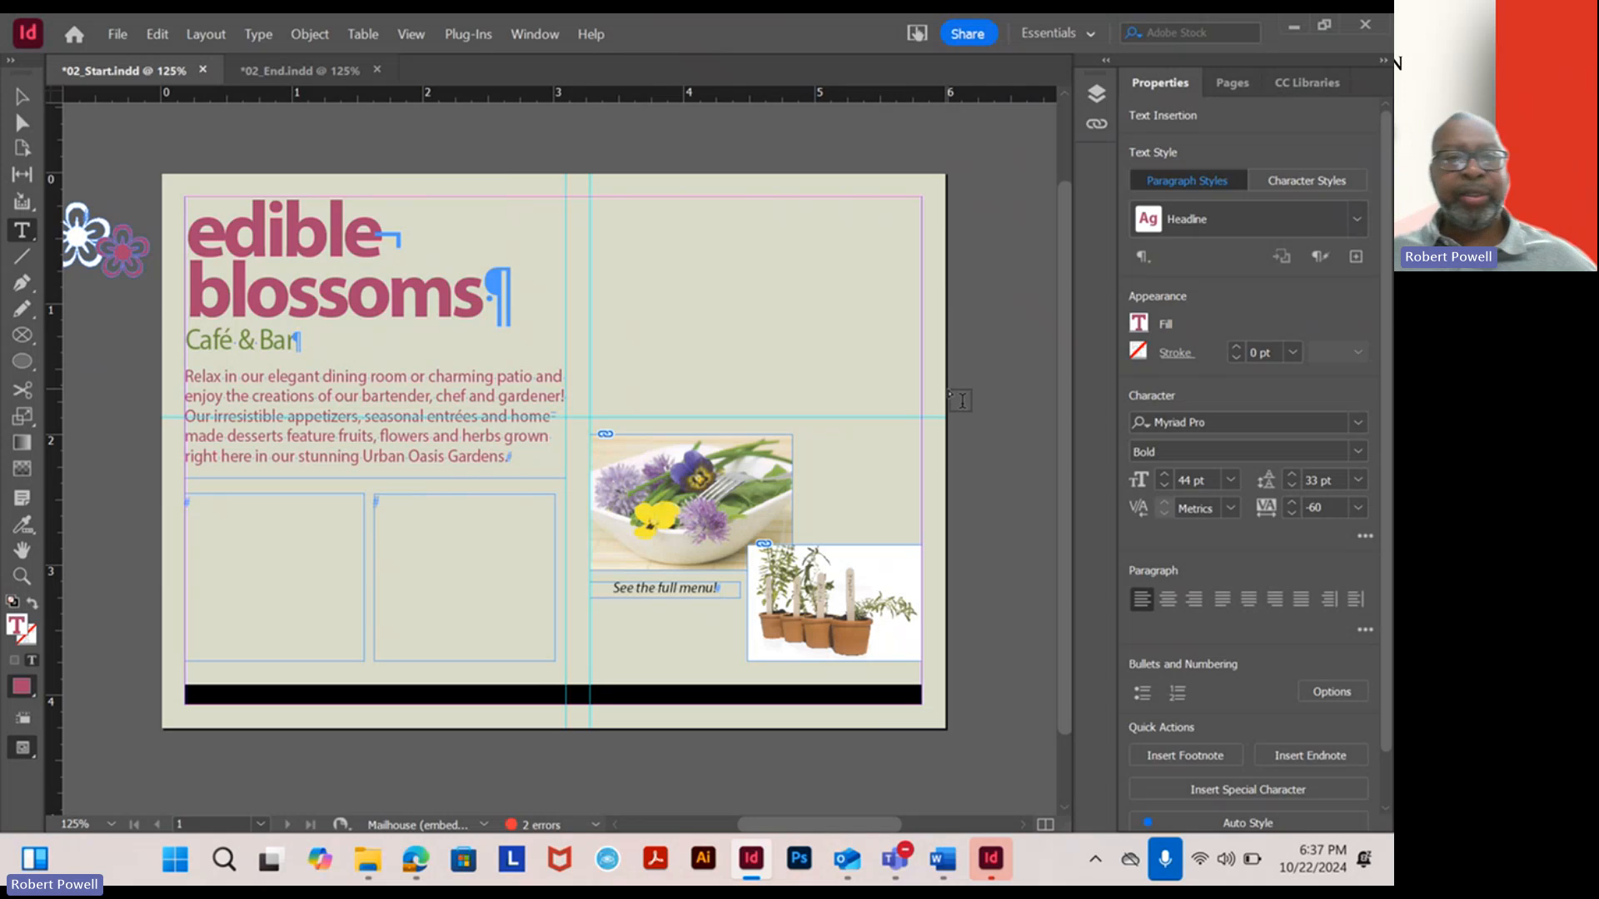
# Turn off the display of hidden characters in the 02_Start document.
pyautogui.click(266, 36)
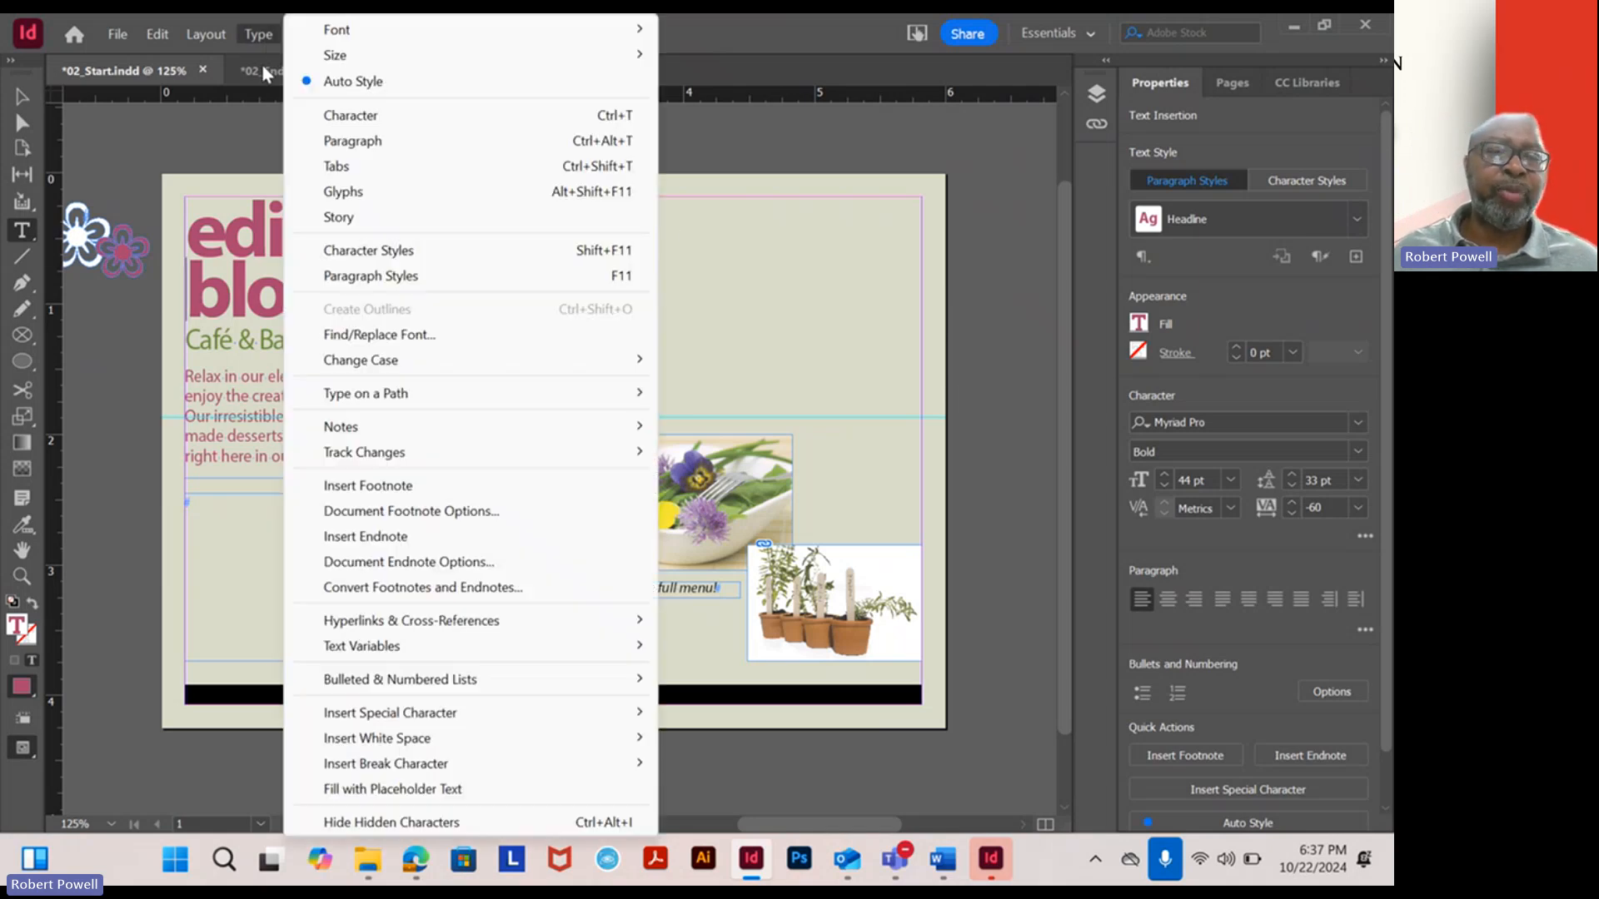
pyautogui.click(378, 822)
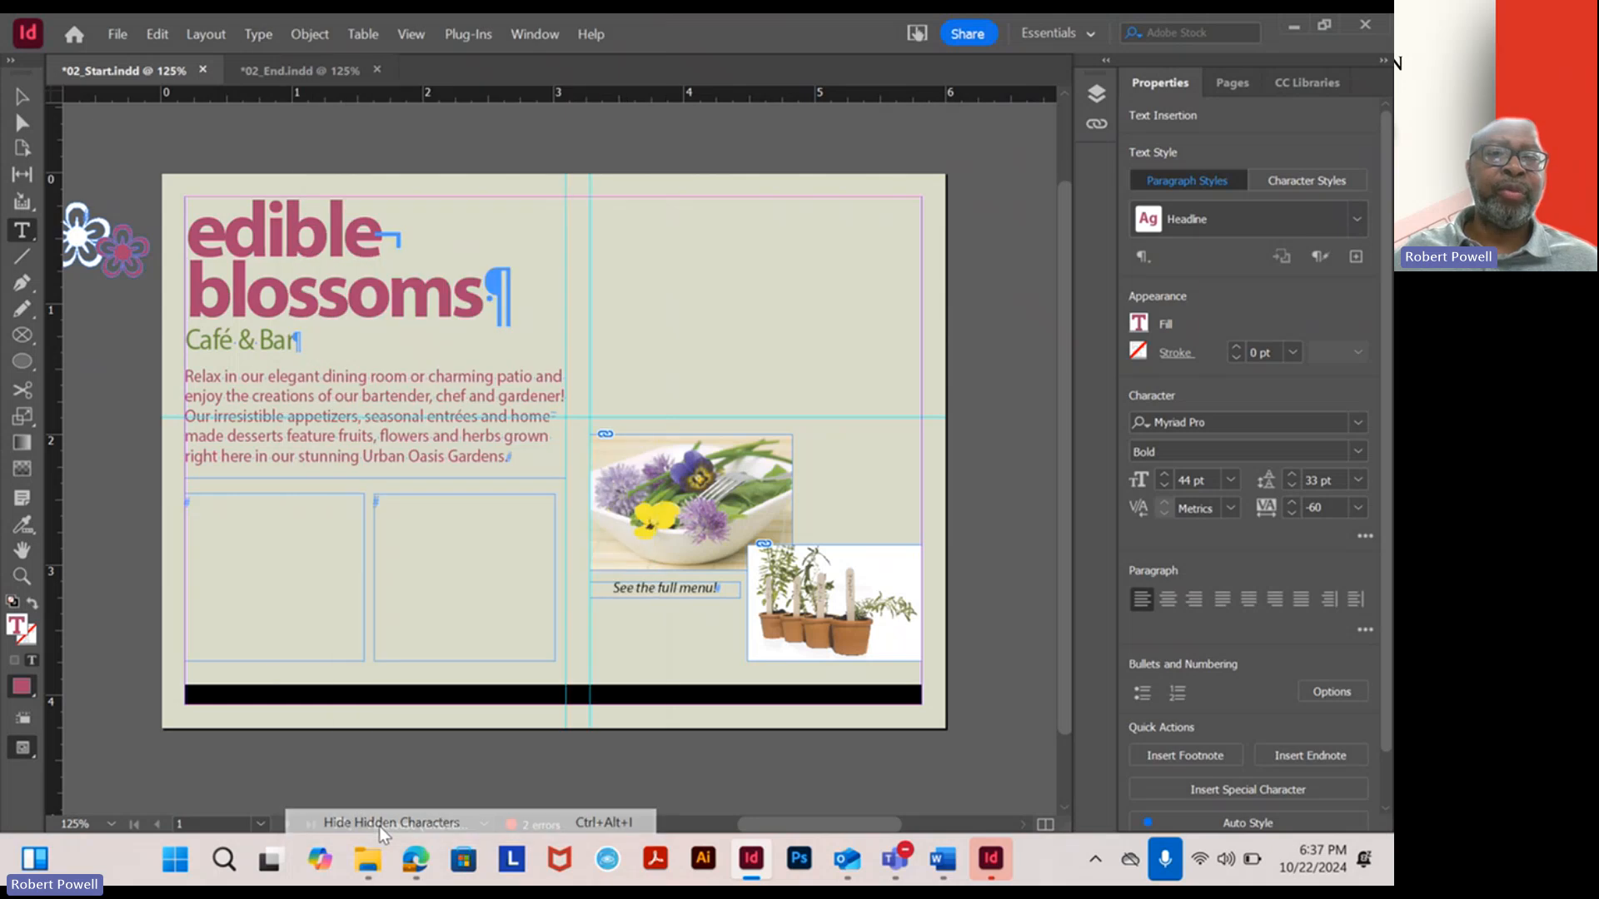
pyautogui.click(22, 97)
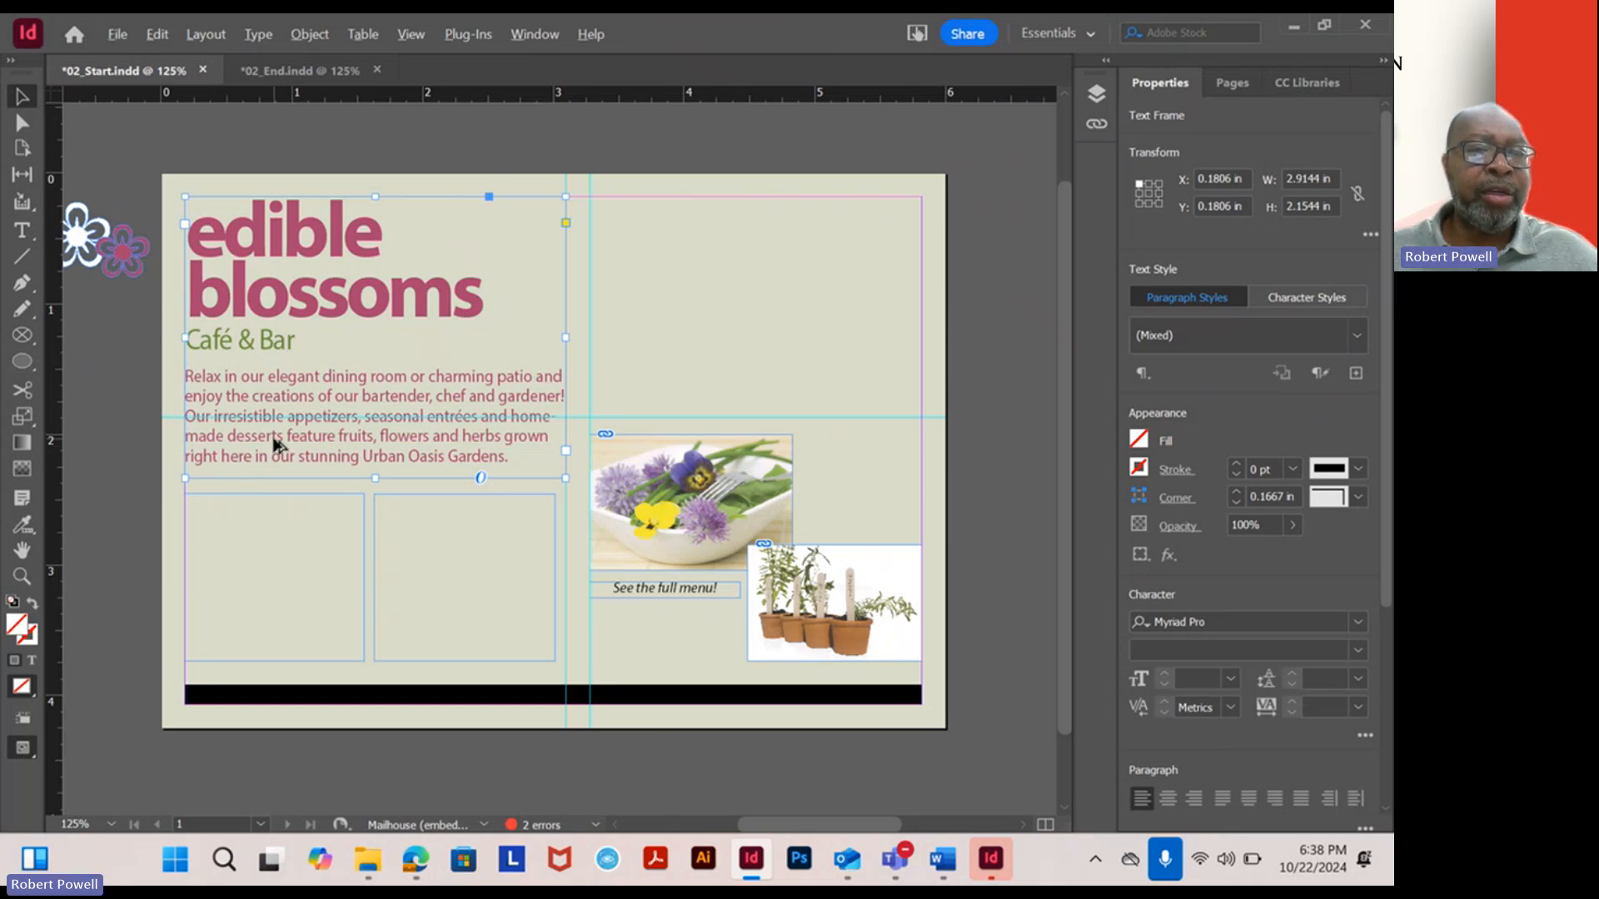
# Try replacing the word "Café" with "Bistro" in the green tagline under the headline.
pyautogui.scroll(4, 275, 446)
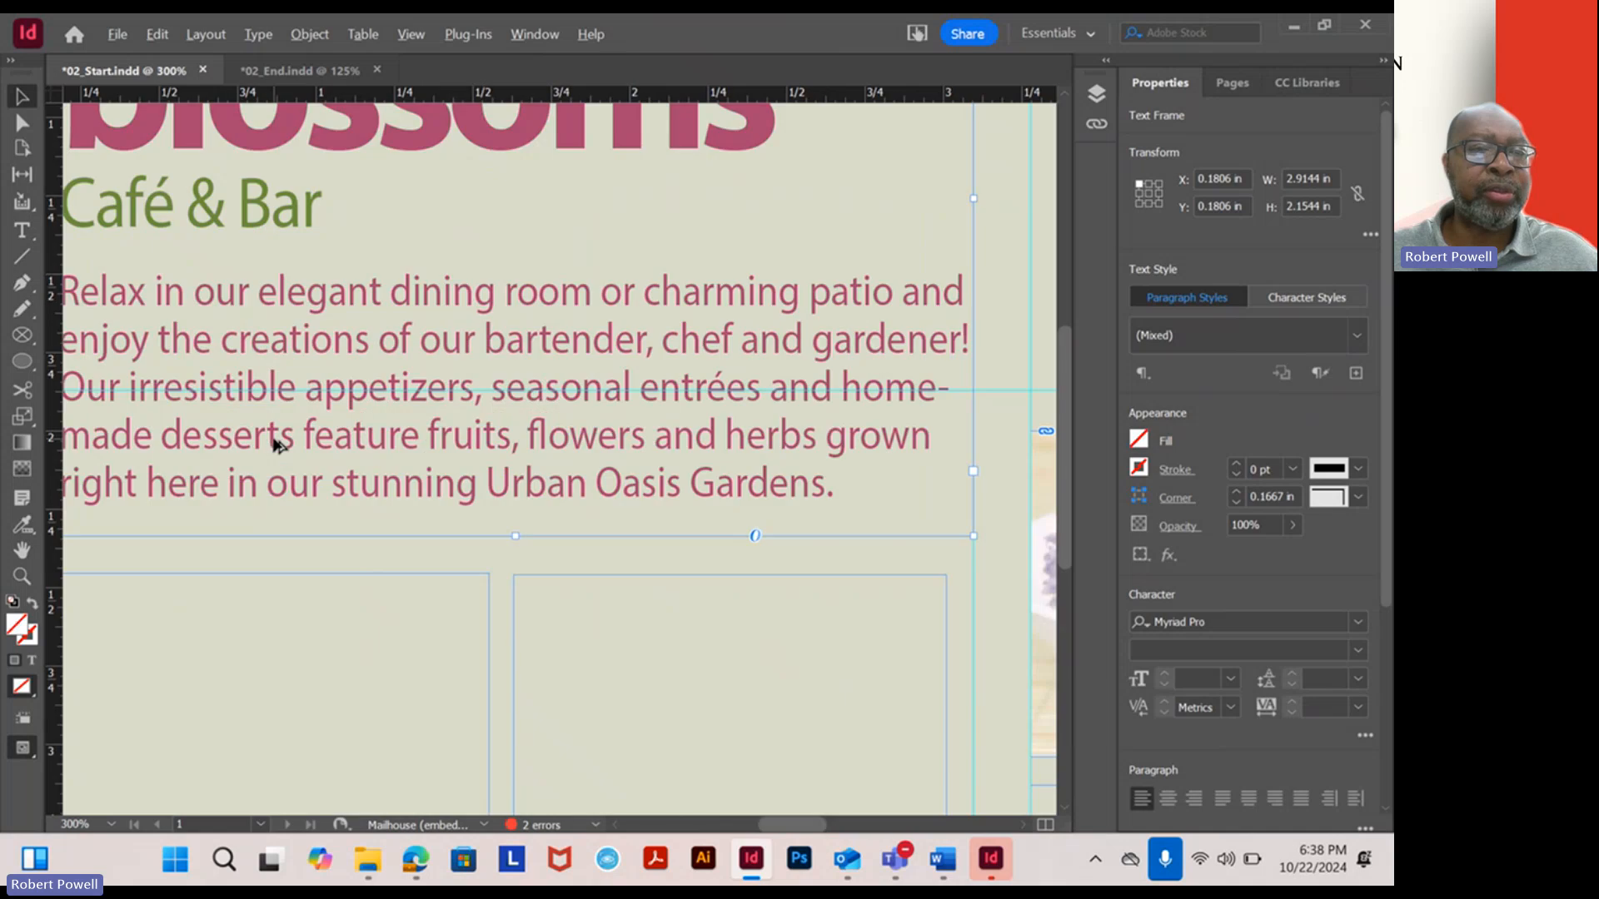
pyautogui.moveTo(208, 299); pyautogui.dragTo(412, 310)
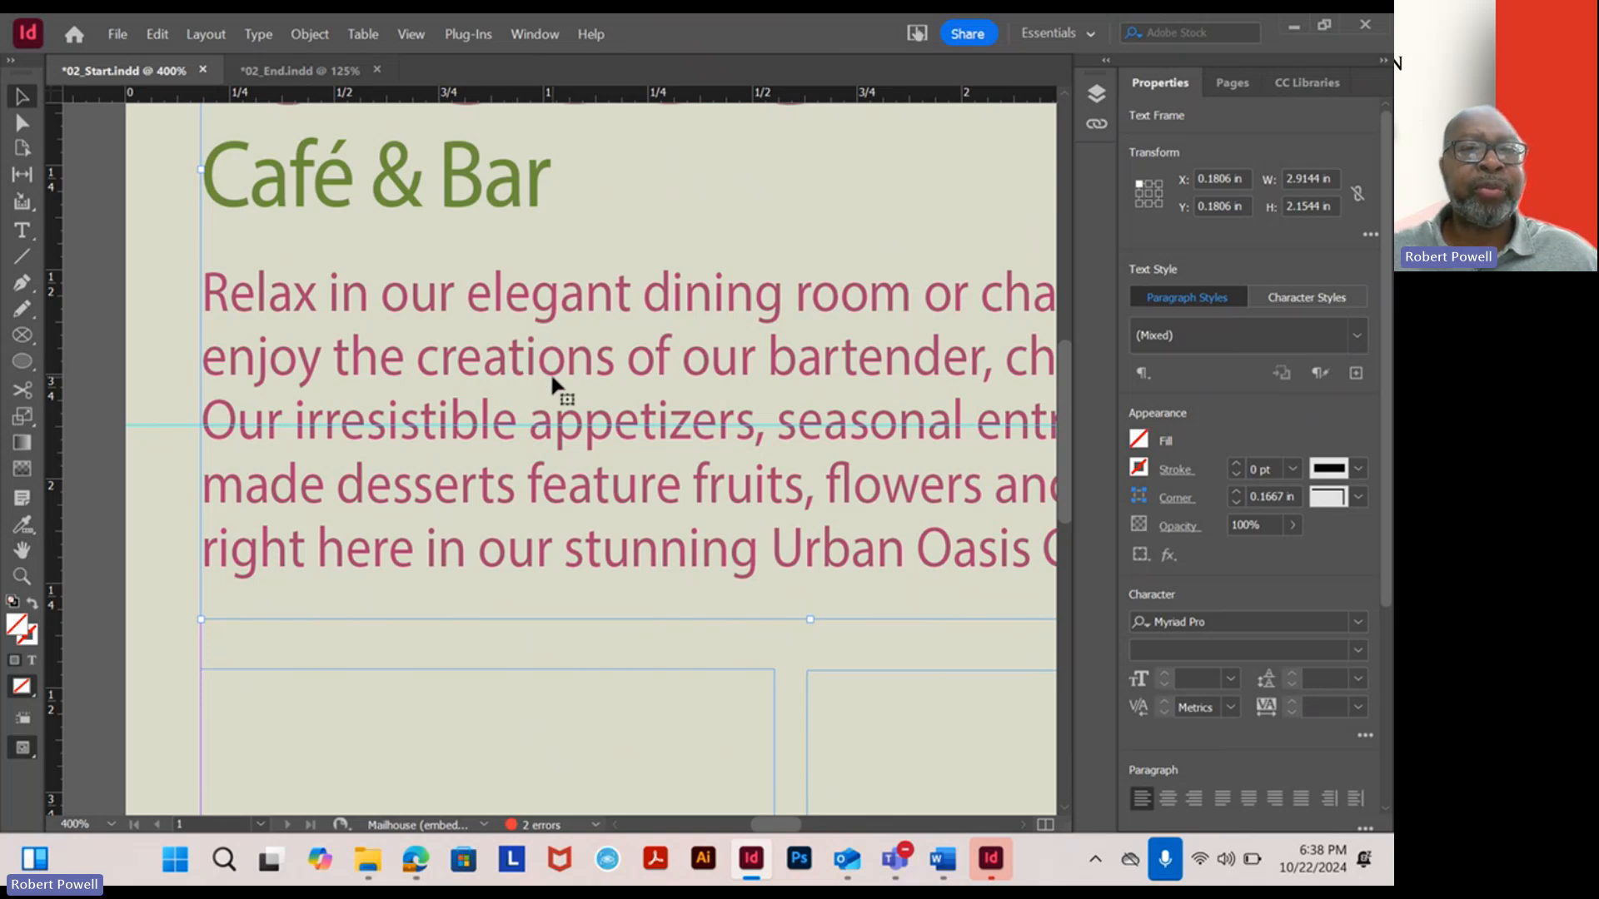
pyautogui.press('space')
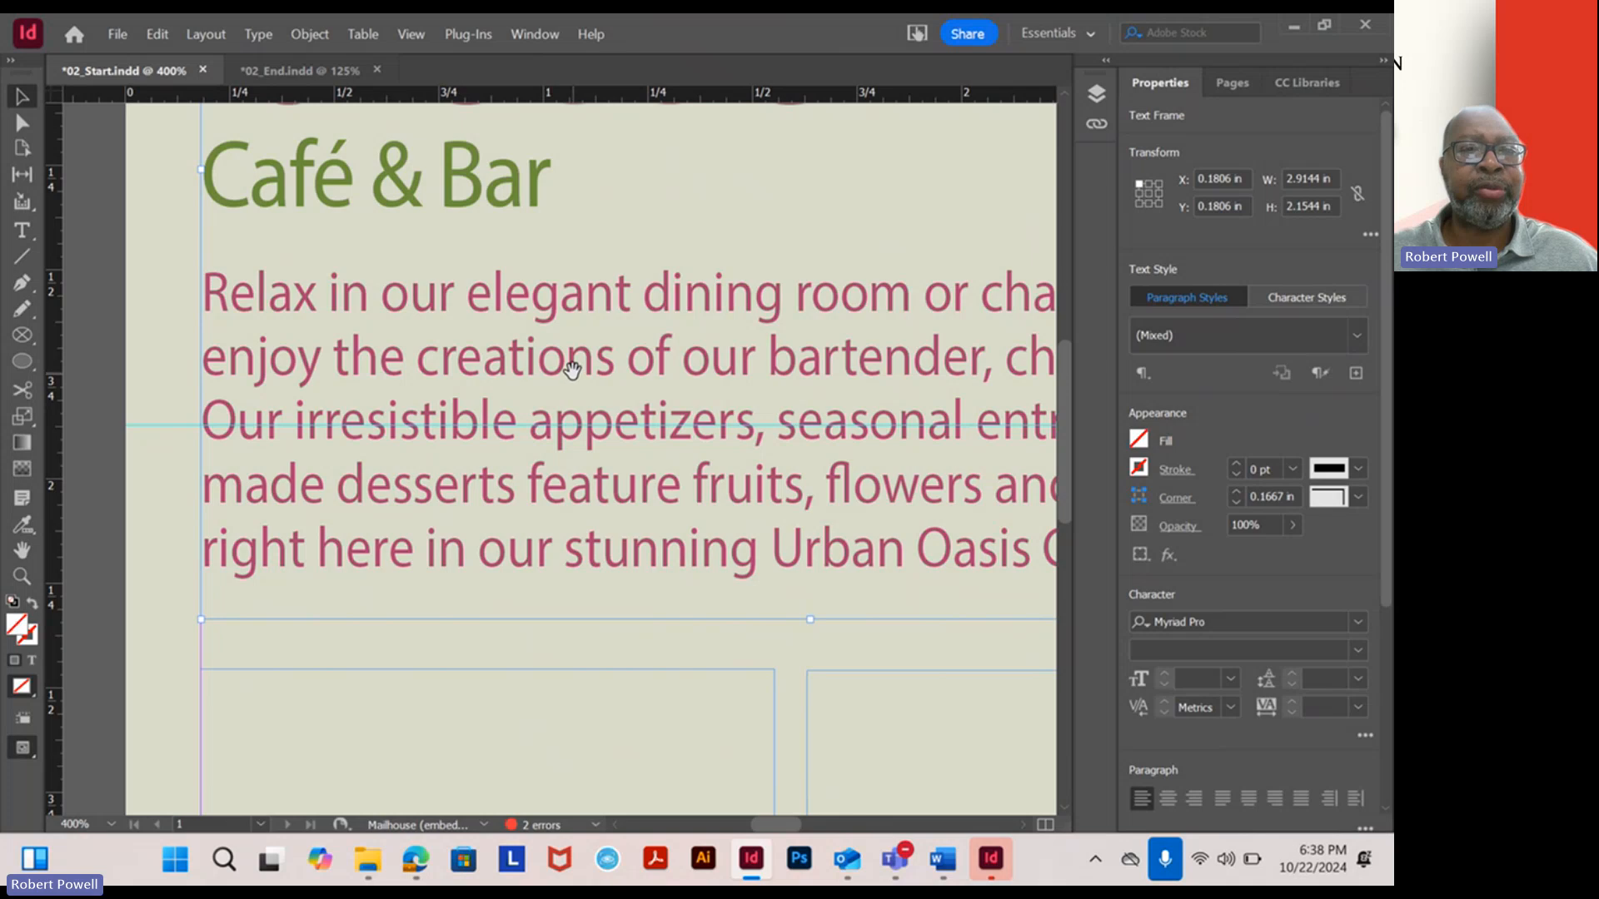
pyautogui.moveTo(573, 369); pyautogui.dragTo(620, 483)
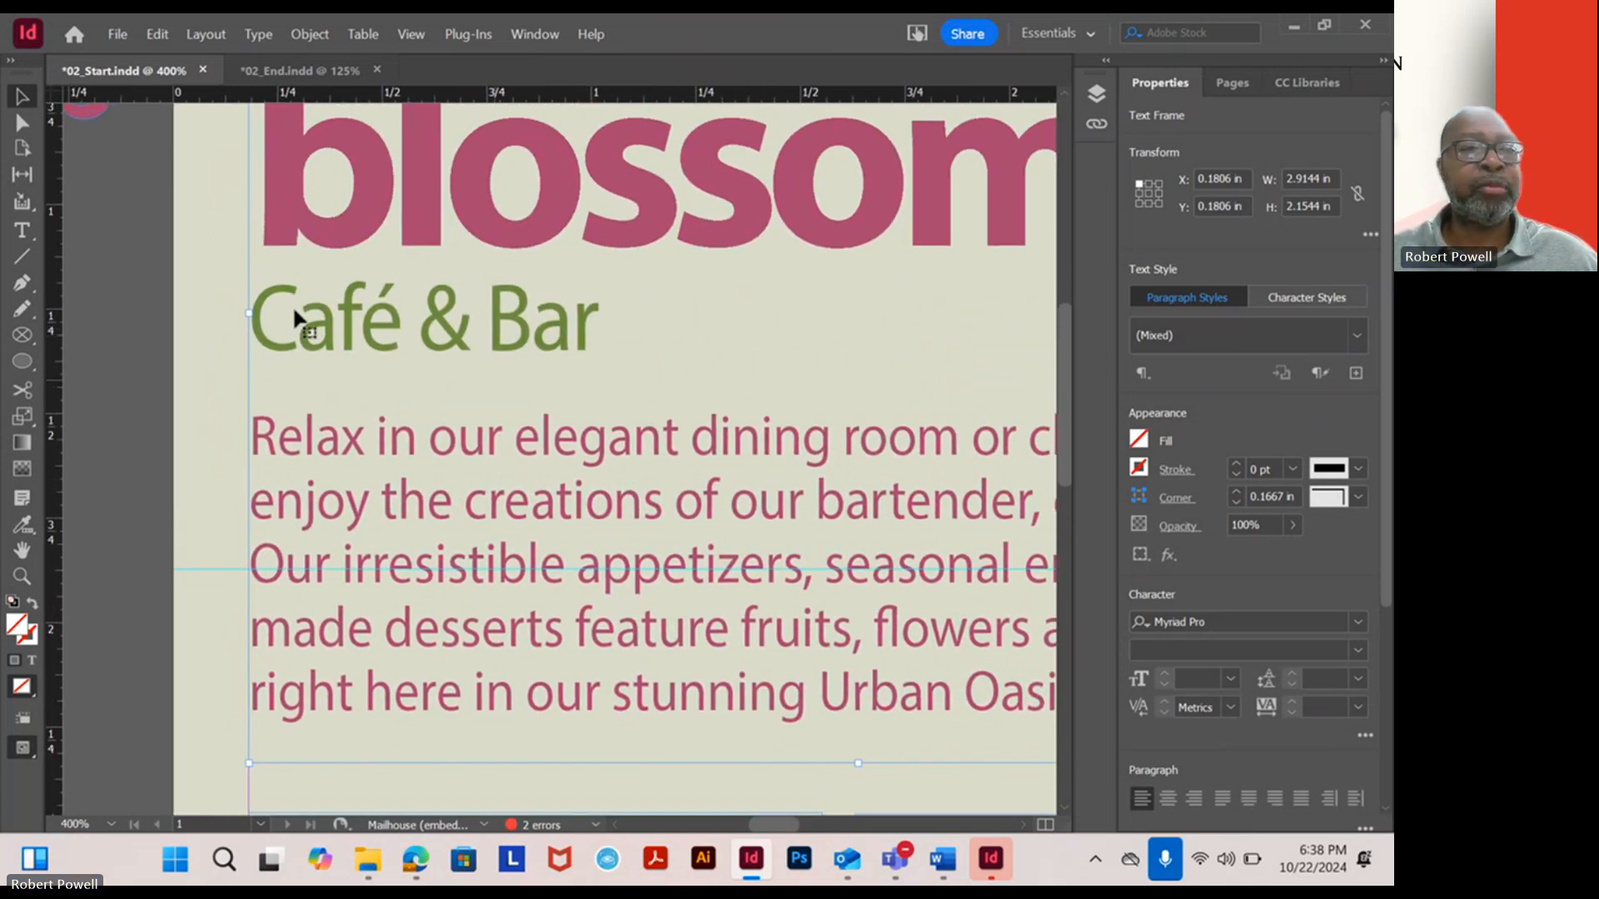
pyautogui.click(25, 227)
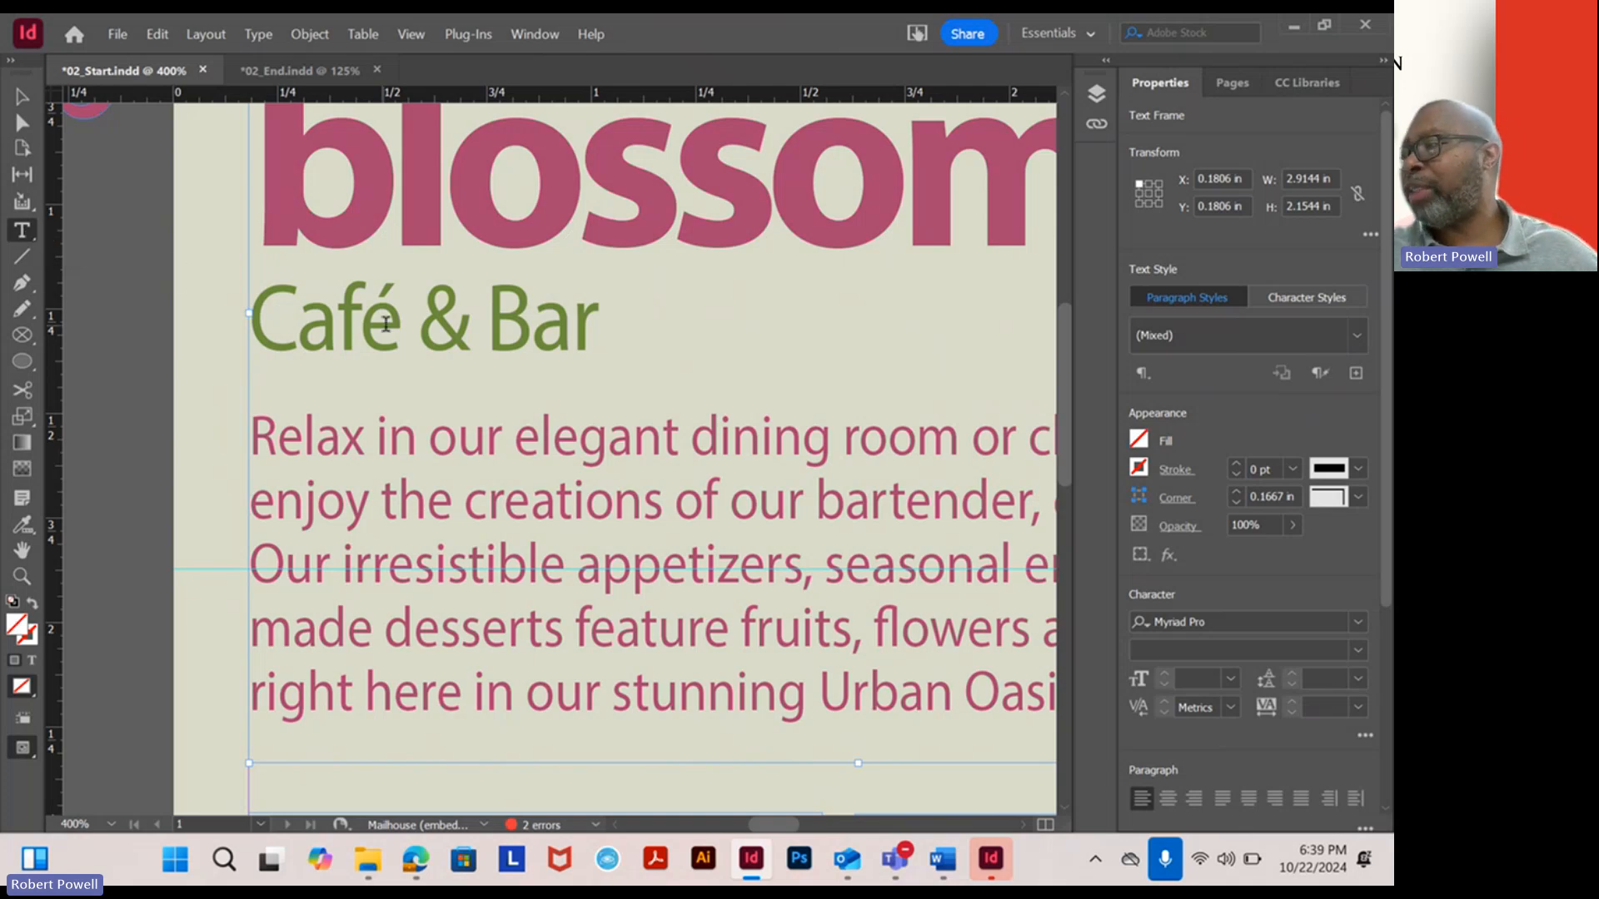
pyautogui.moveTo(395, 321); pyautogui.dragTo(270, 319)
pyautogui.write('Bis')
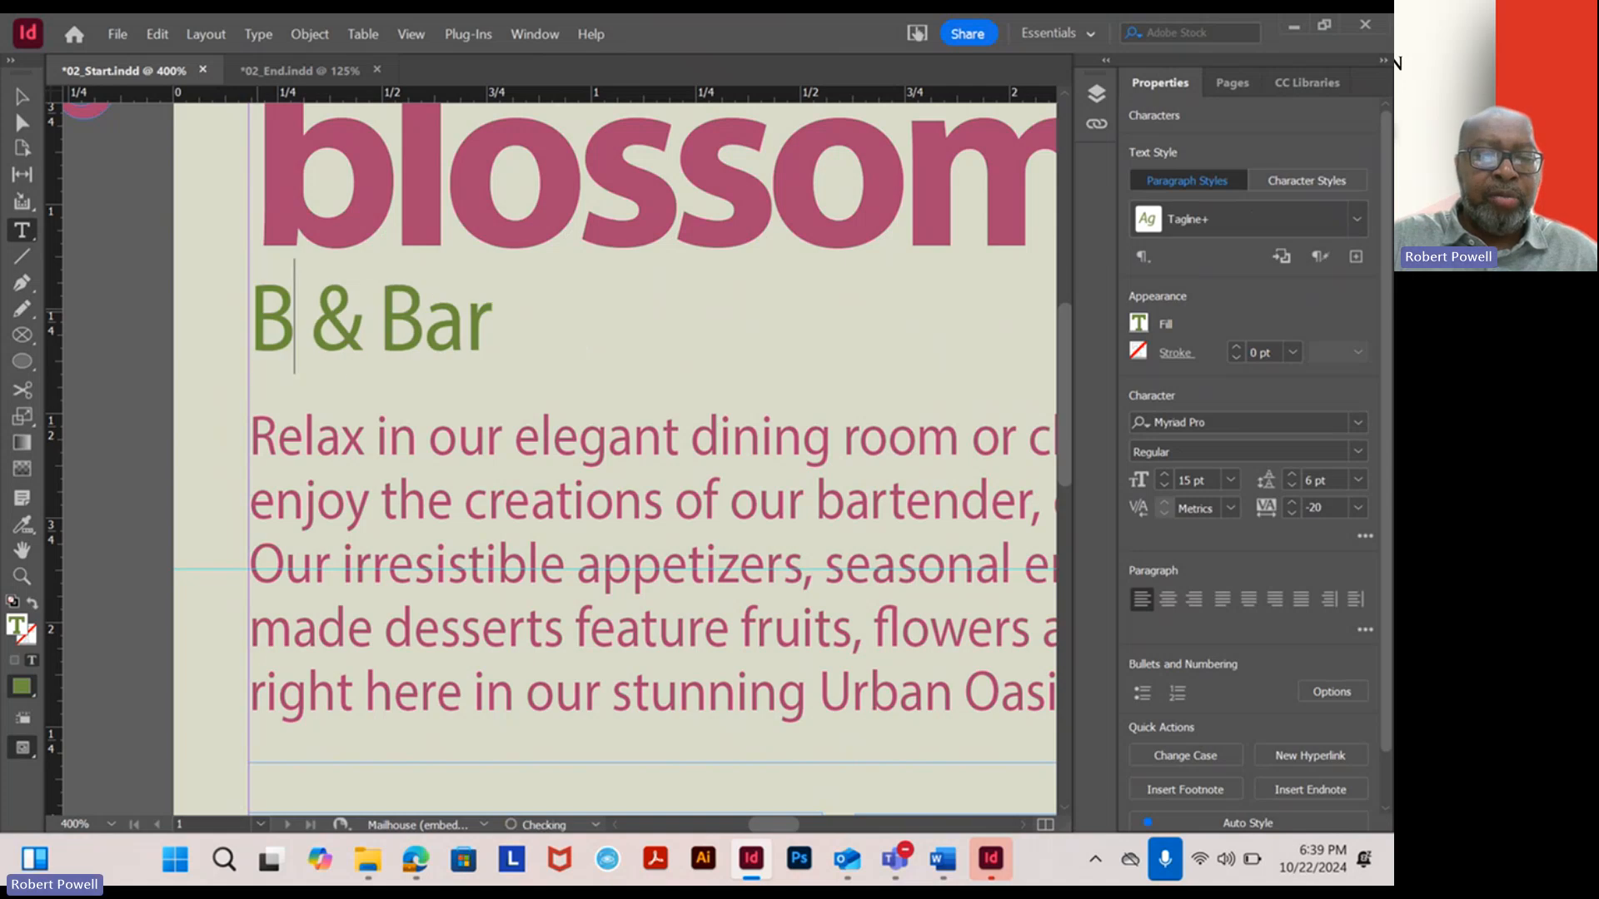
pyautogui.write('tro')
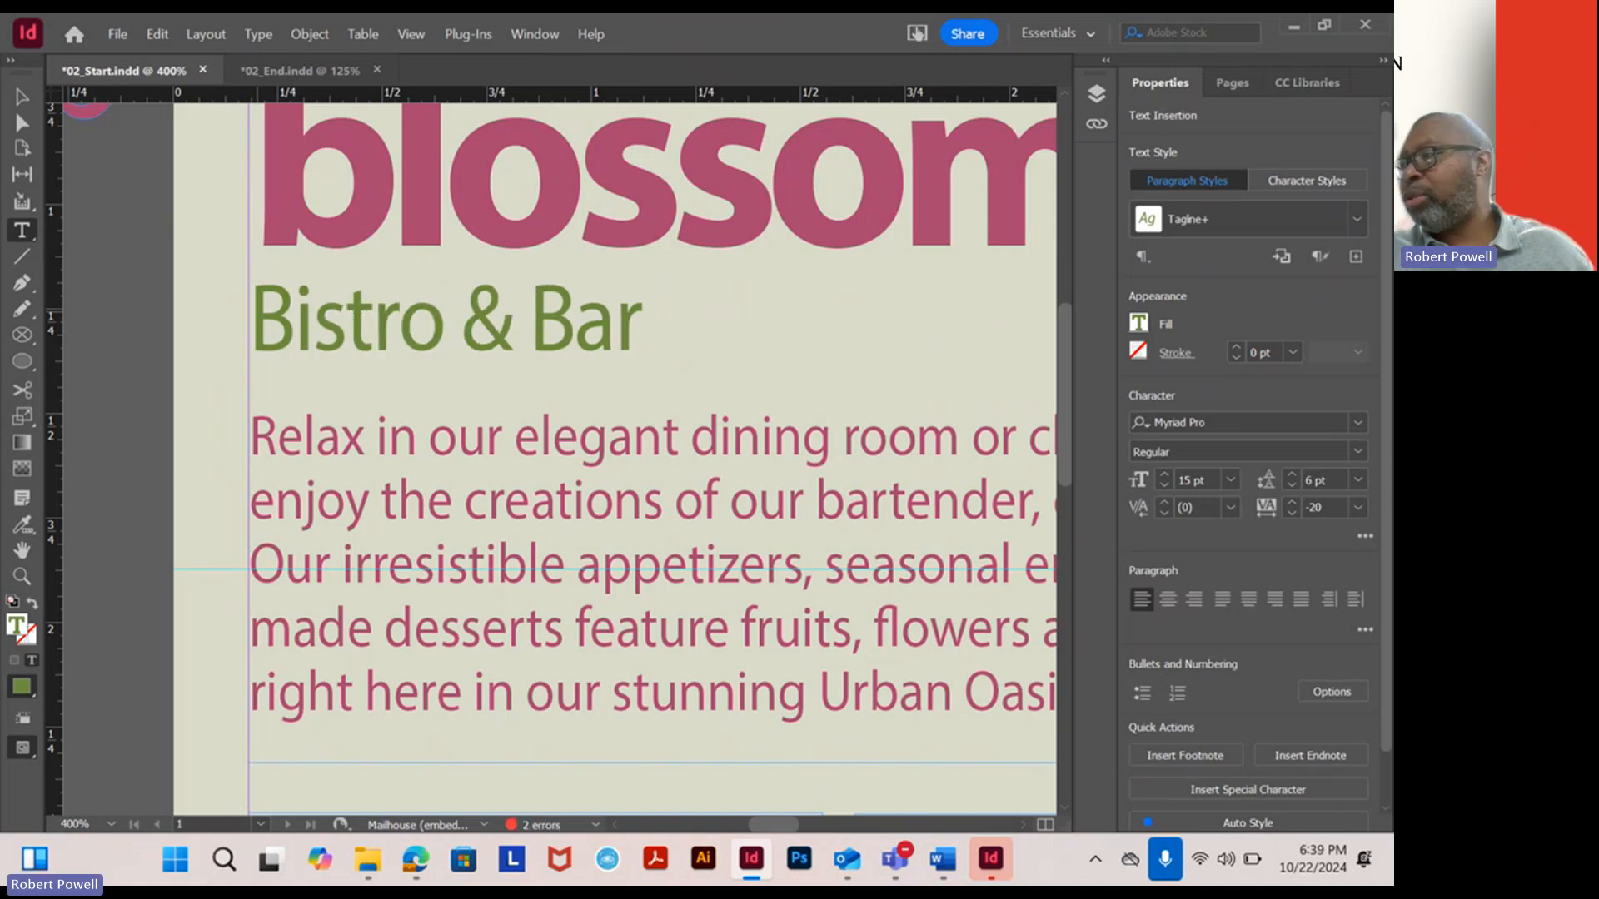
pyautogui.click(35, 100)
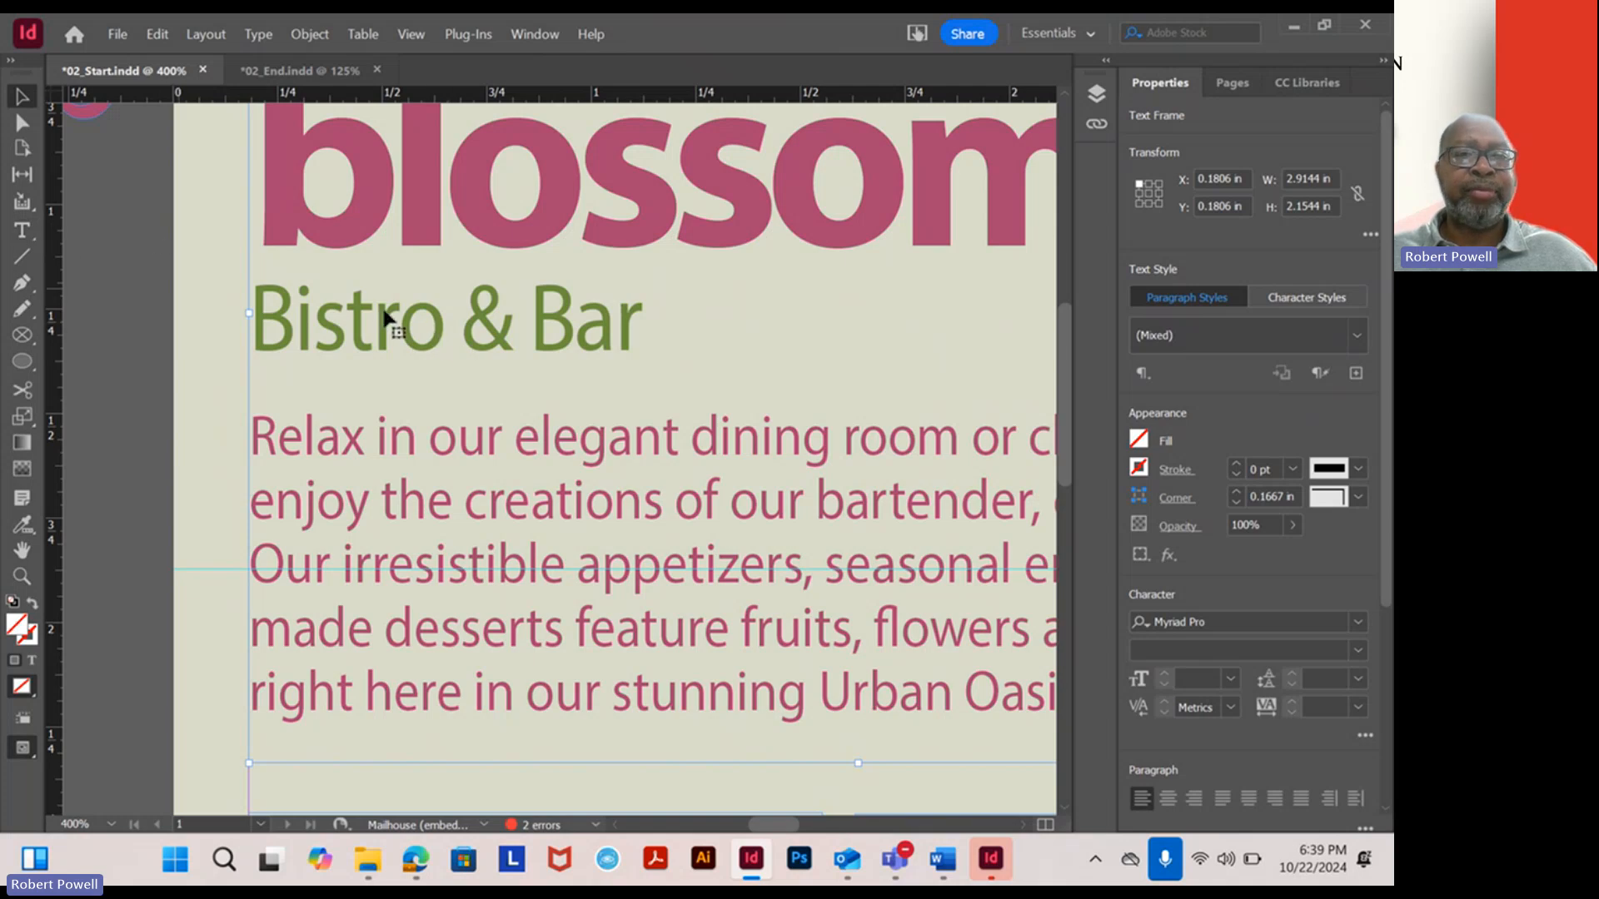
# Undo the wording change in the green tagline.
pyautogui.click(25, 231)
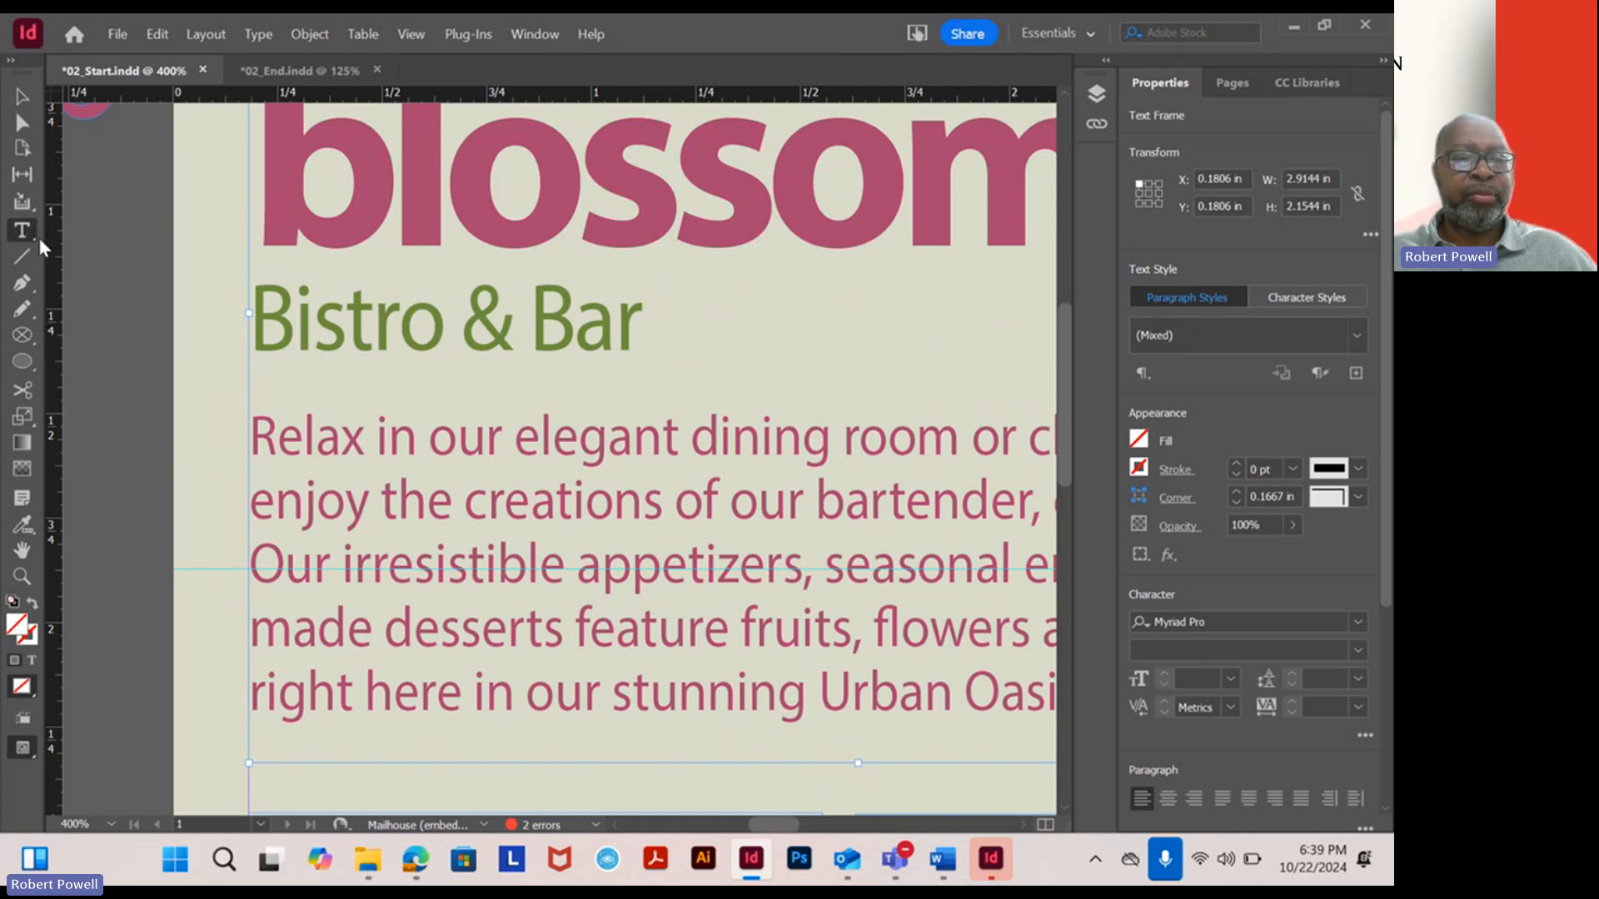
pyautogui.press('z')
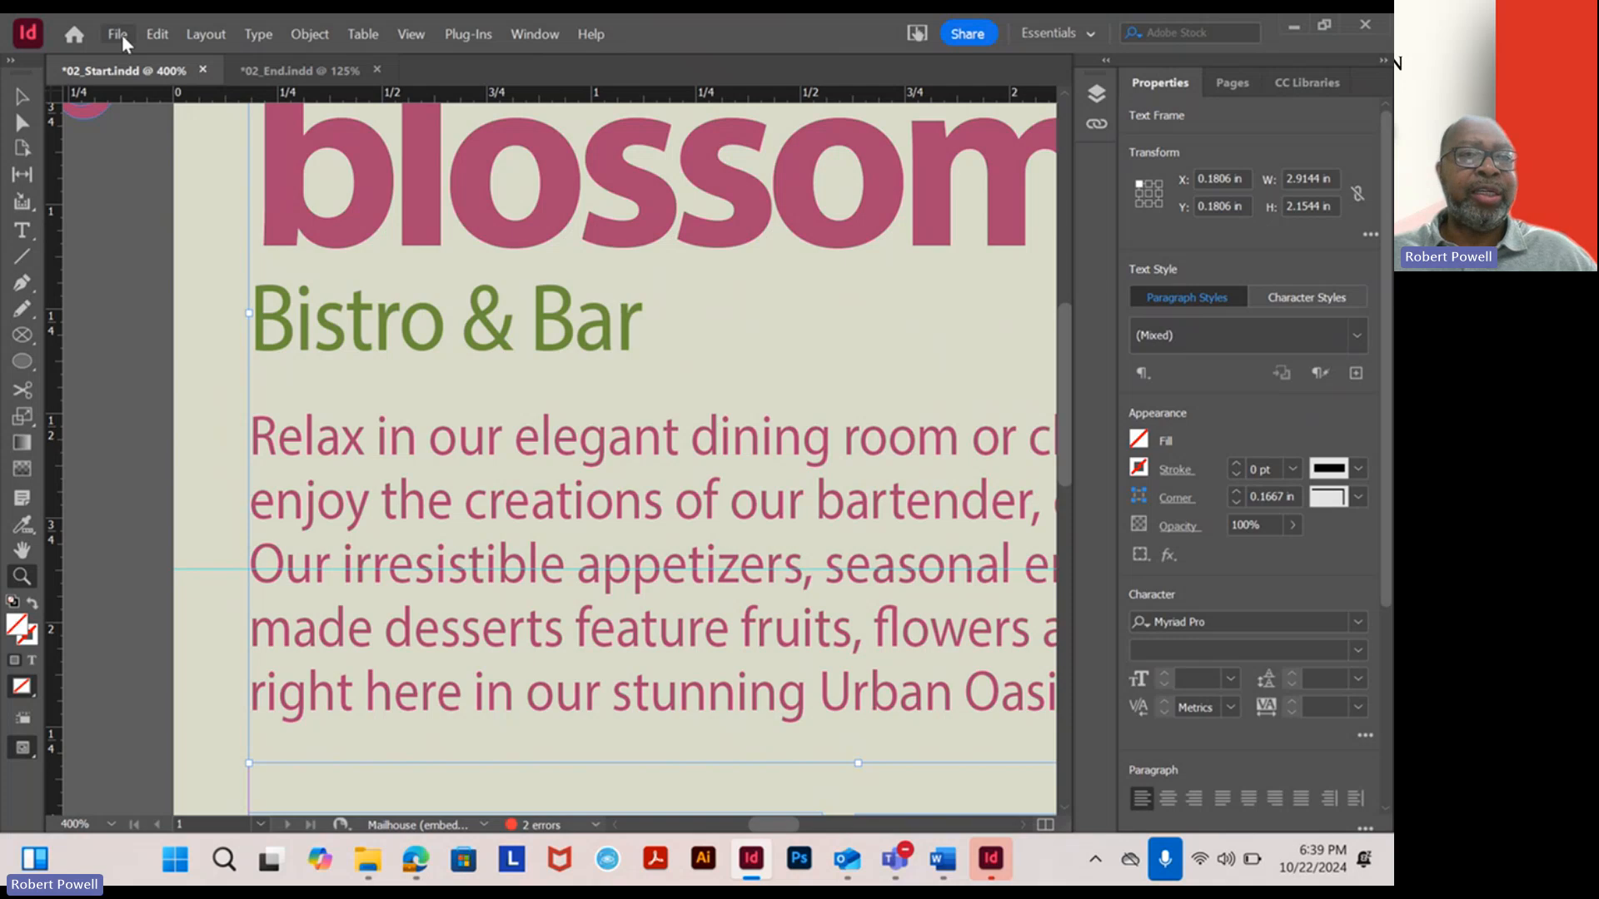
pyautogui.click(150, 36)
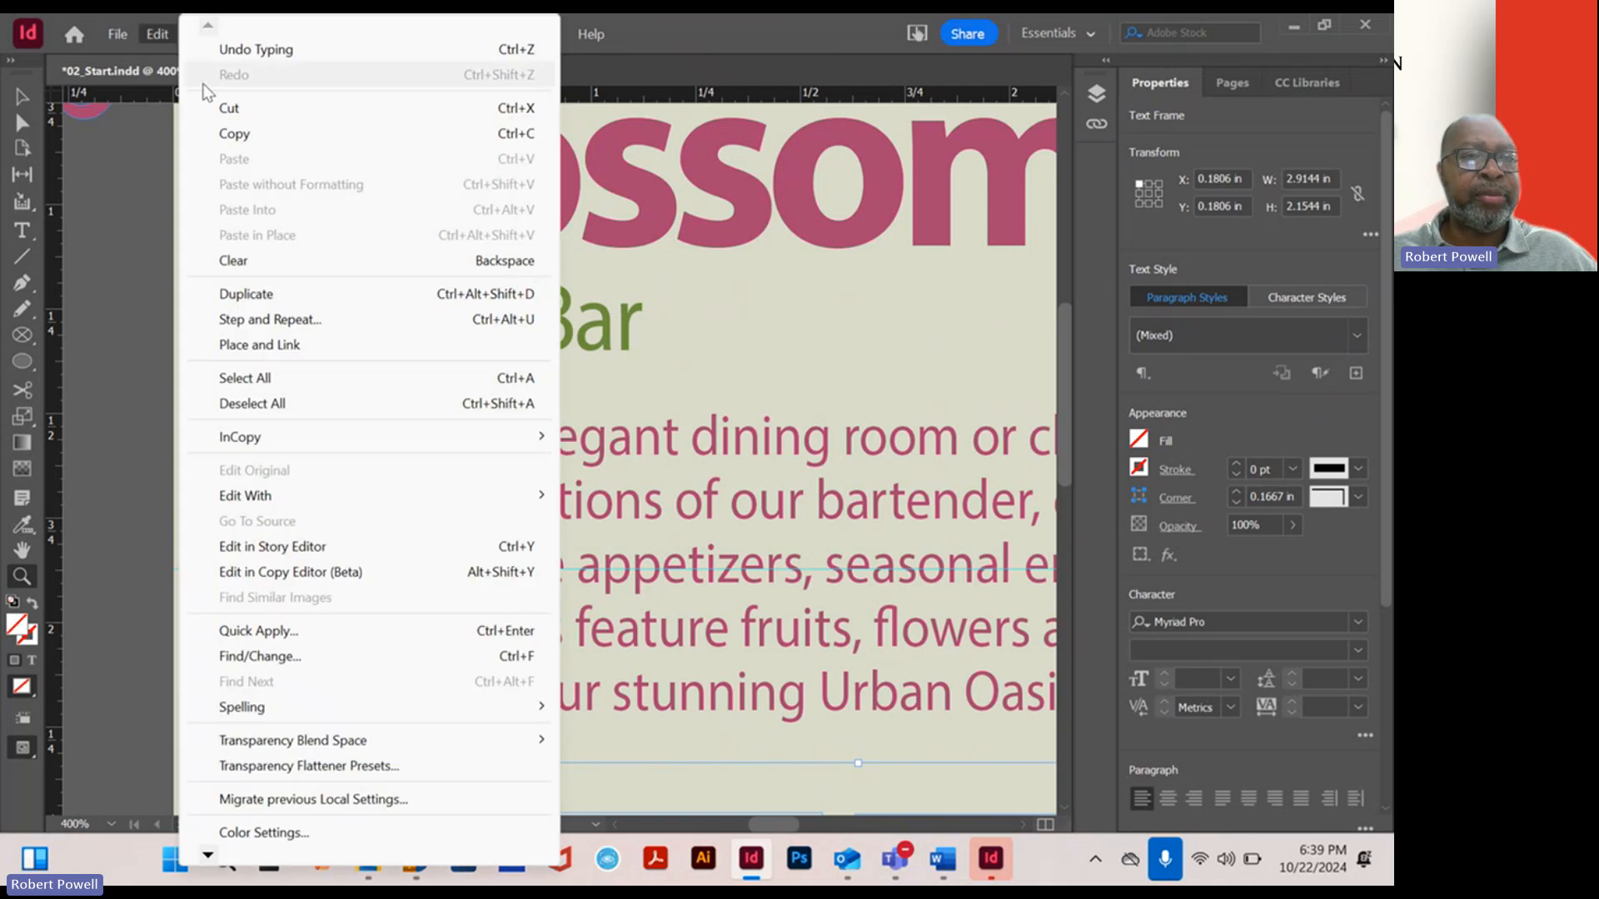
pyautogui.click(250, 52)
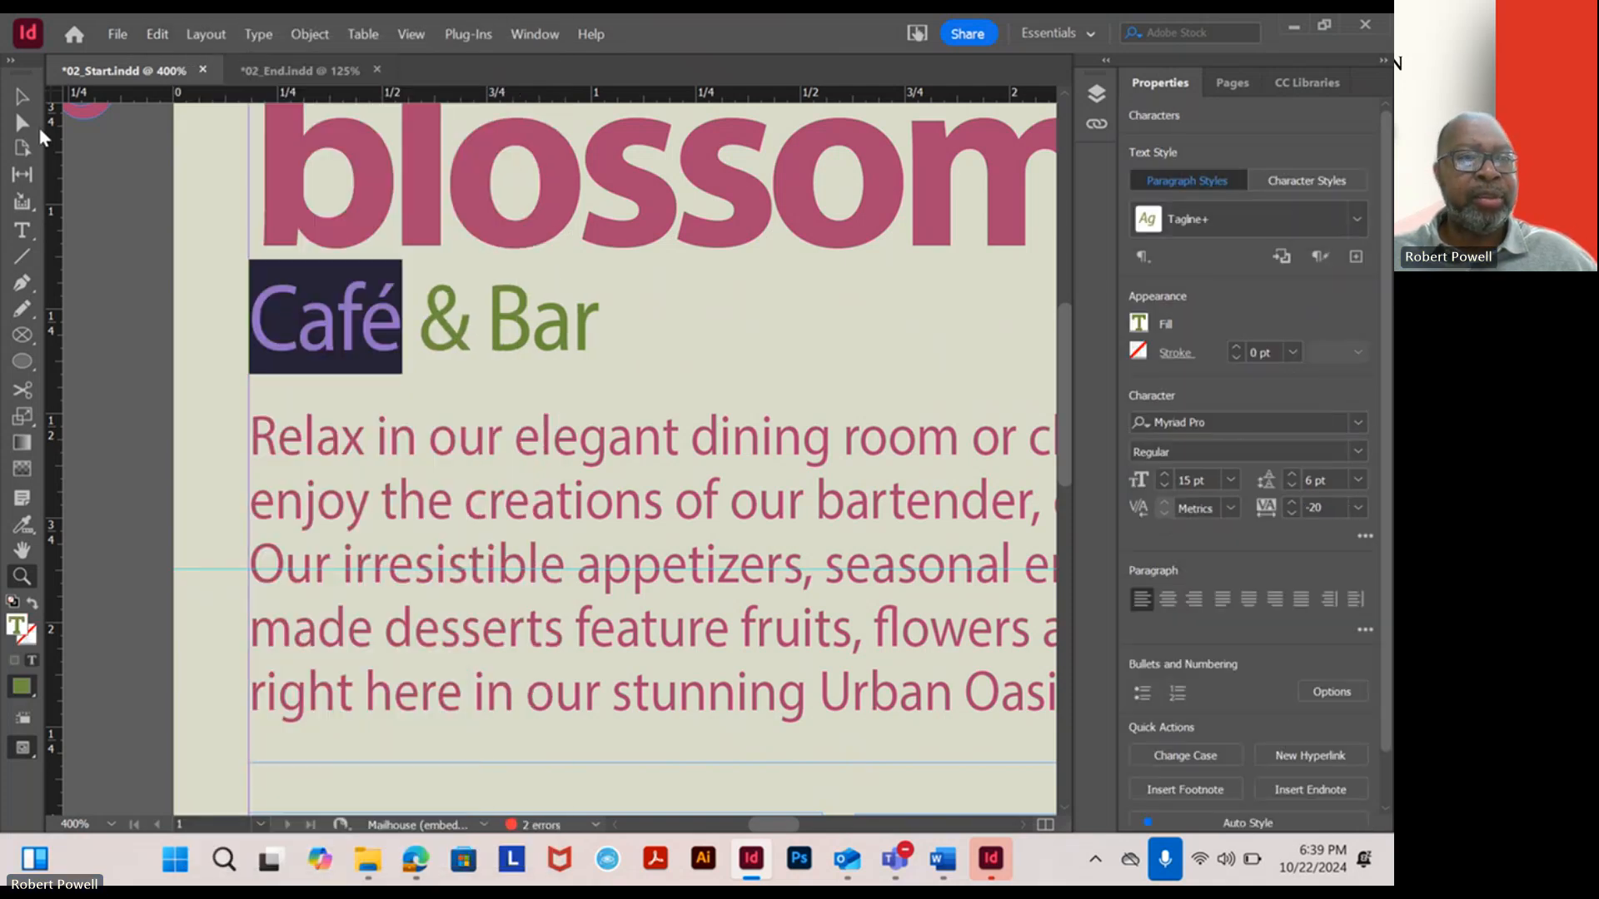
# Replace "Café &" with "Bistro &" in the tagline so it reads "Bistro & Bar".
pyautogui.click(323, 303)
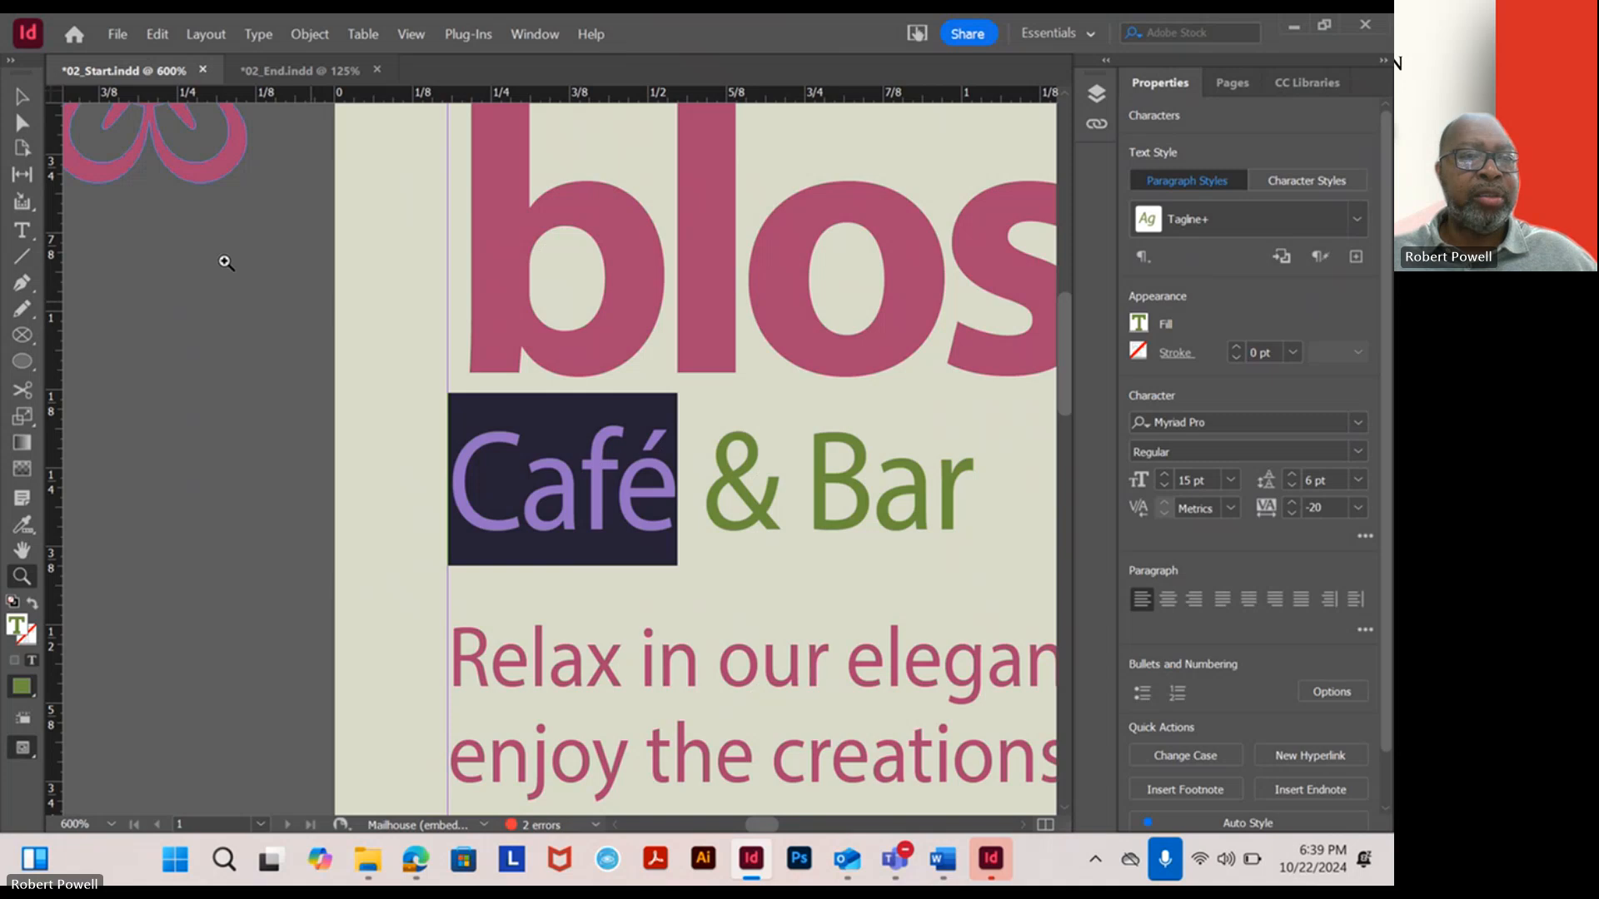
pyautogui.click(22, 97)
pyautogui.click(23, 231)
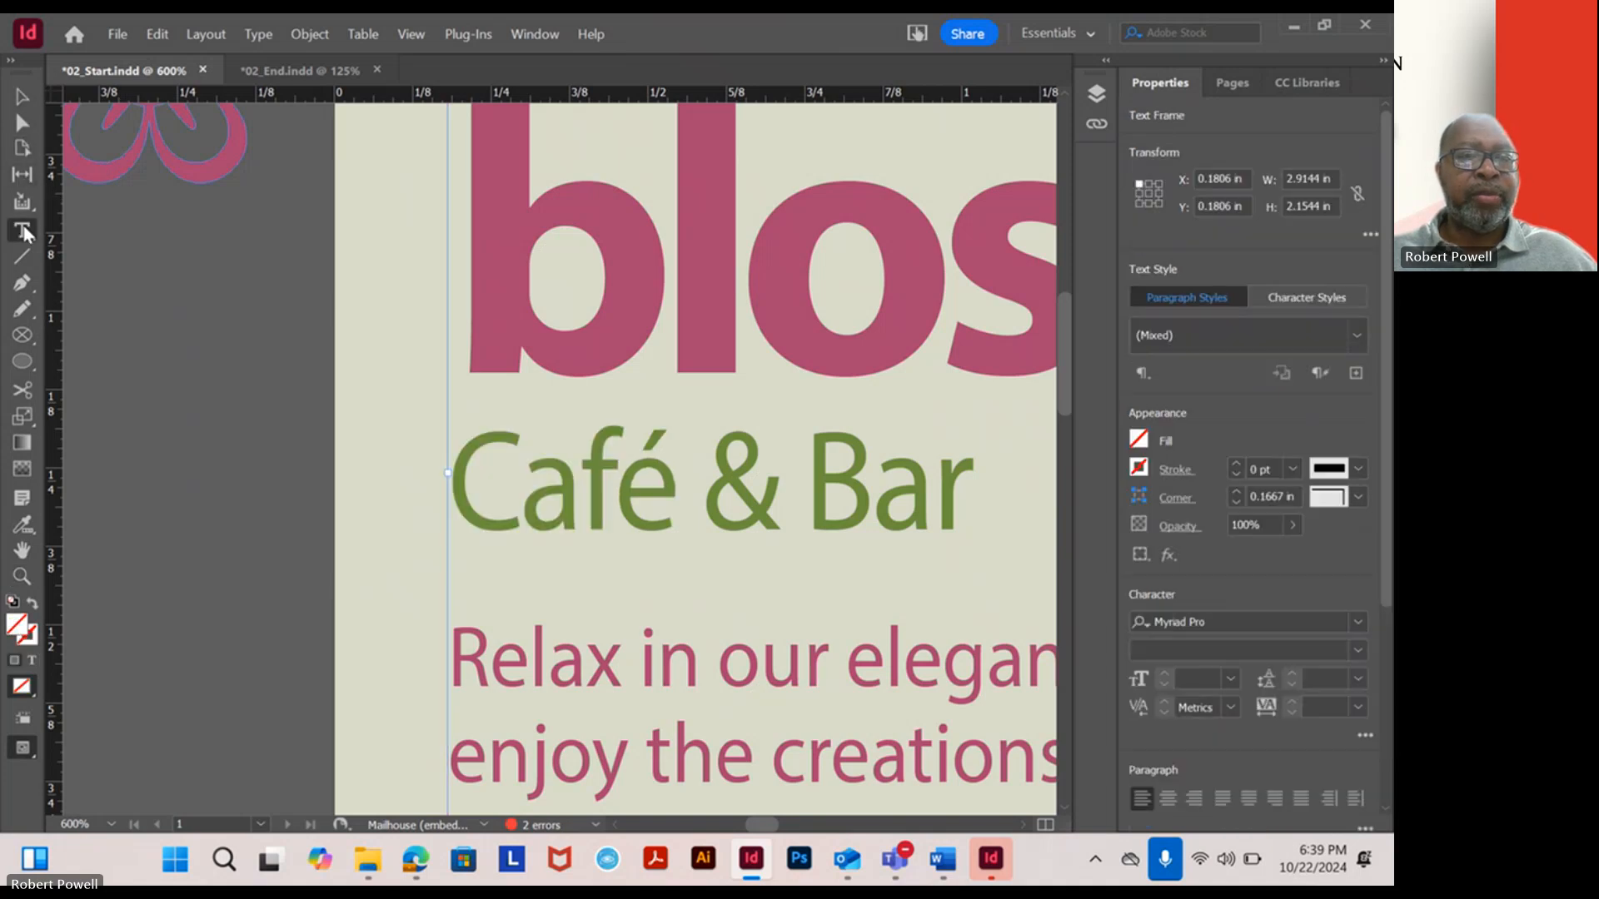
pyautogui.click(22, 96)
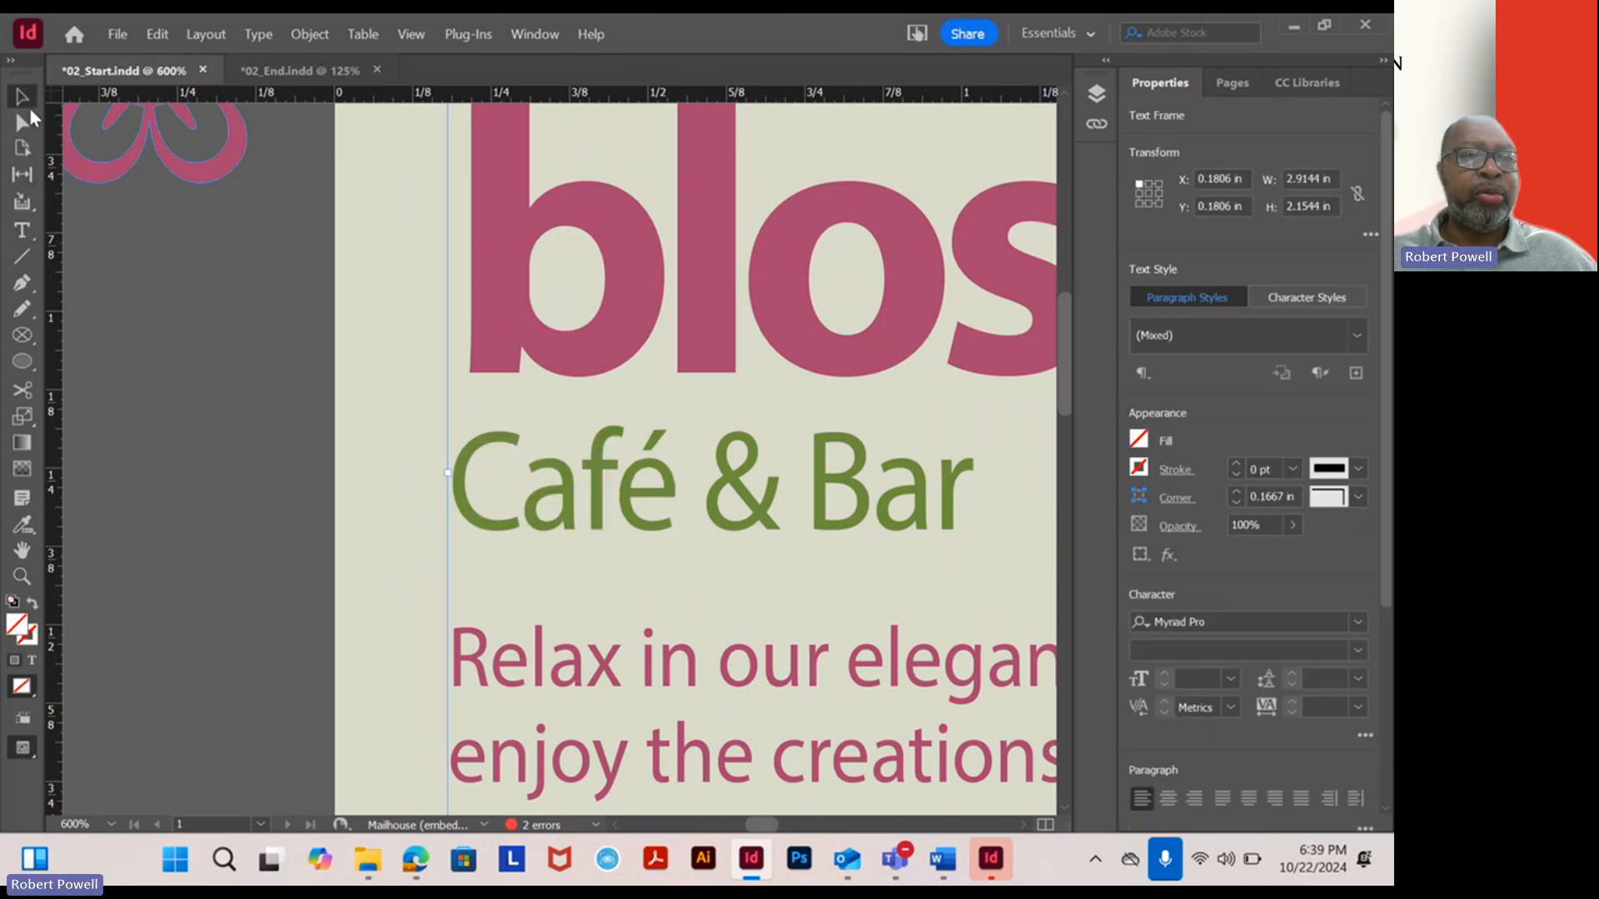
pyautogui.moveTo(561, 421); pyautogui.dragTo(417, 331)
pyautogui.click(33, 222)
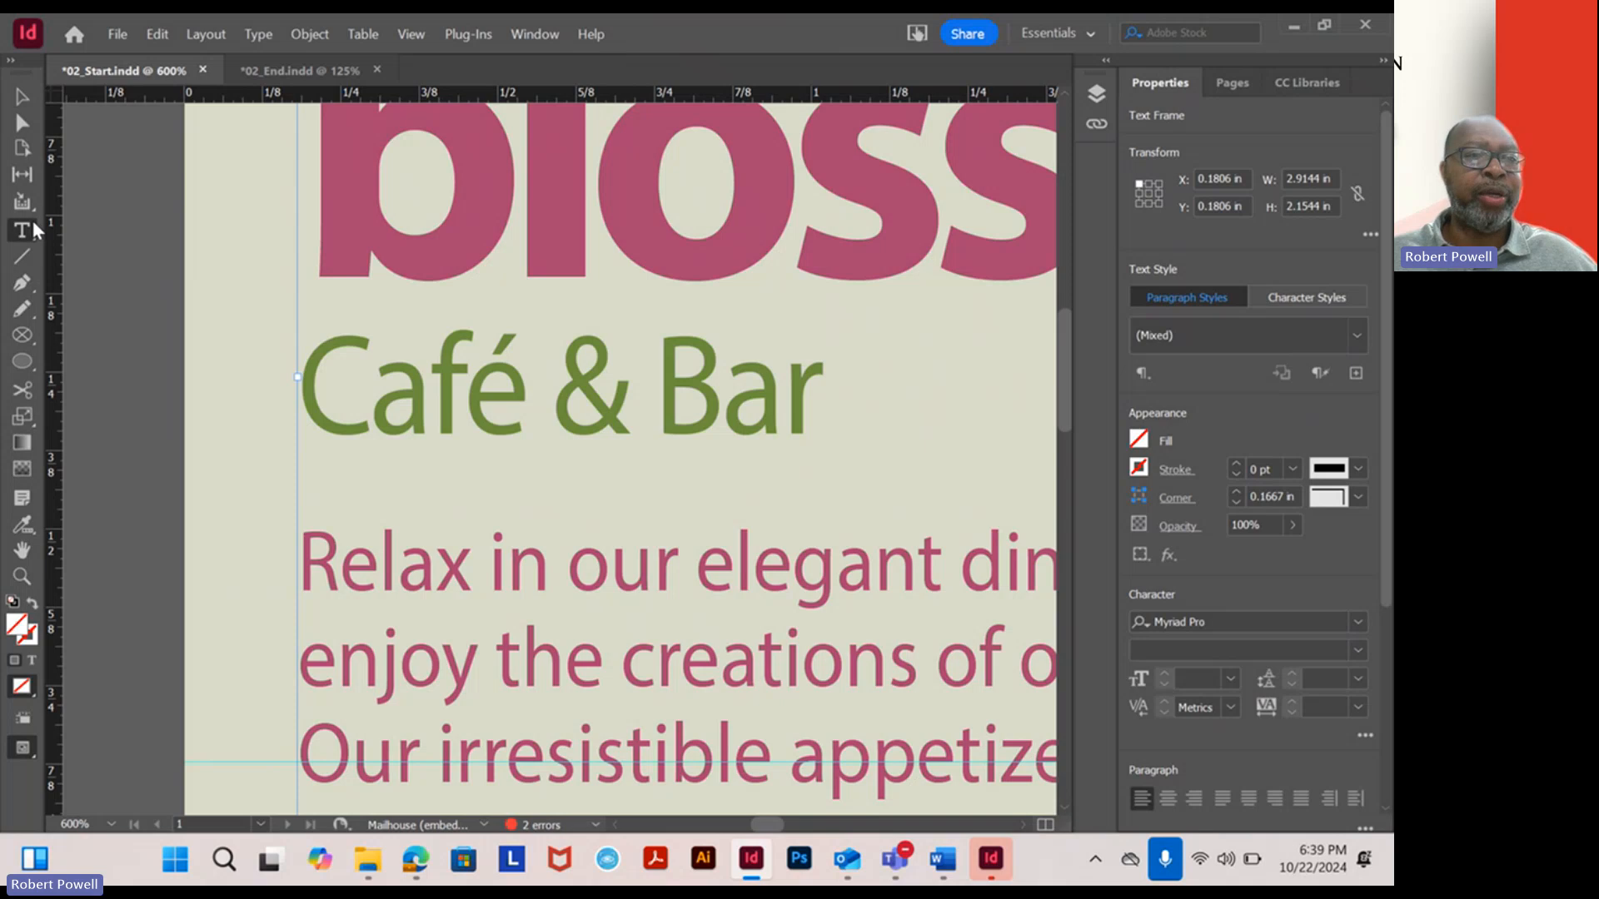
pyautogui.click(312, 384)
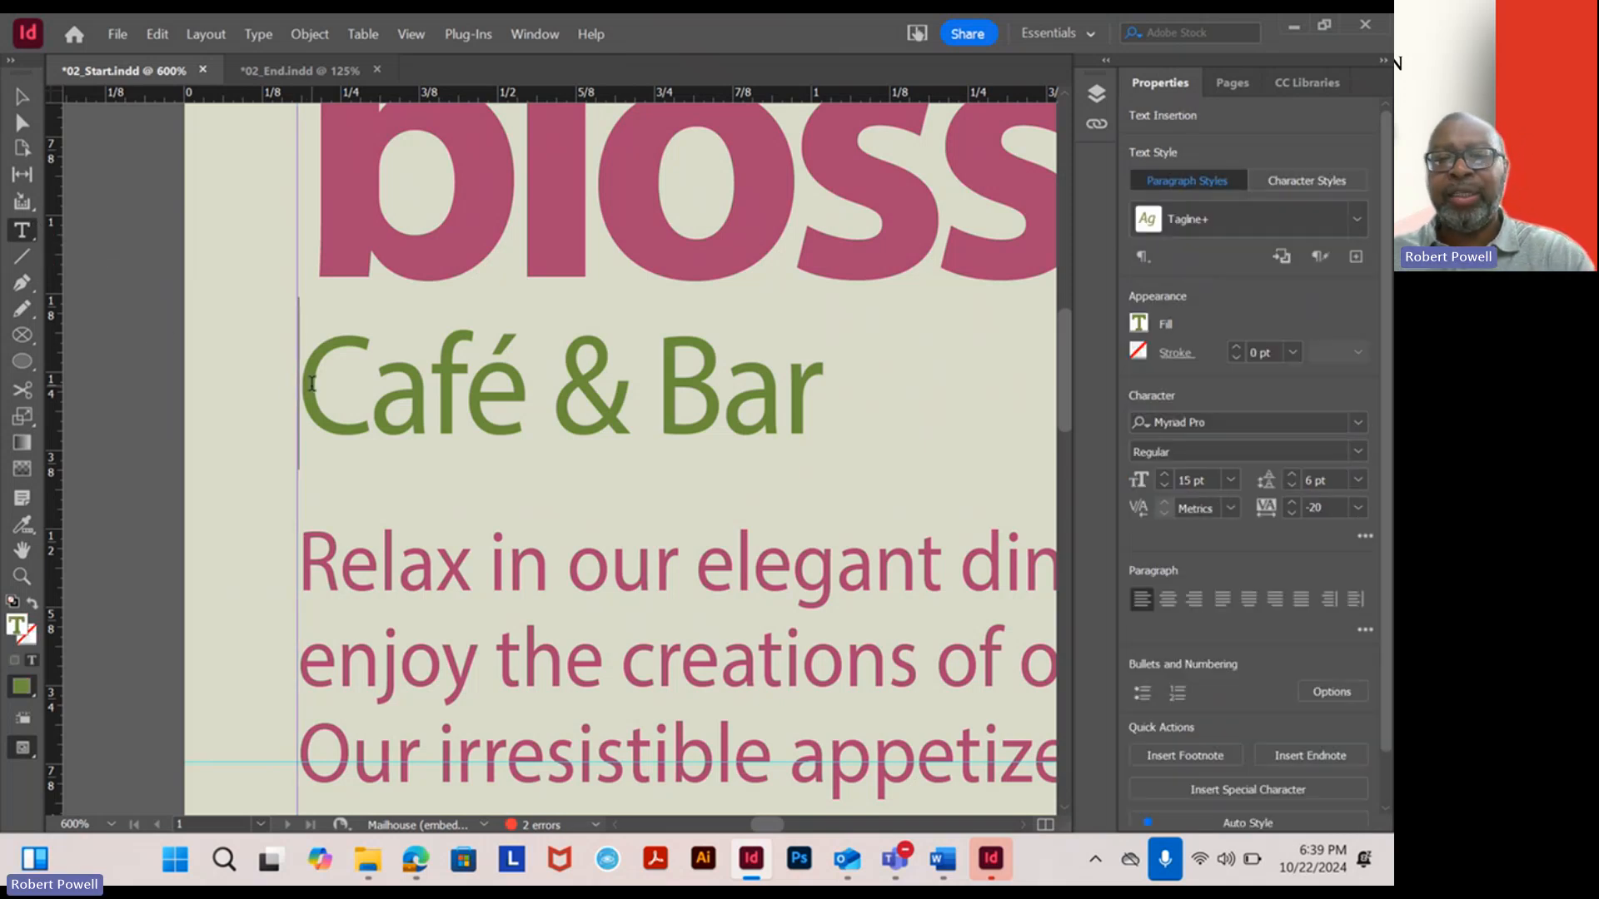
pyautogui.moveTo(523, 387); pyautogui.dragTo(309, 377)
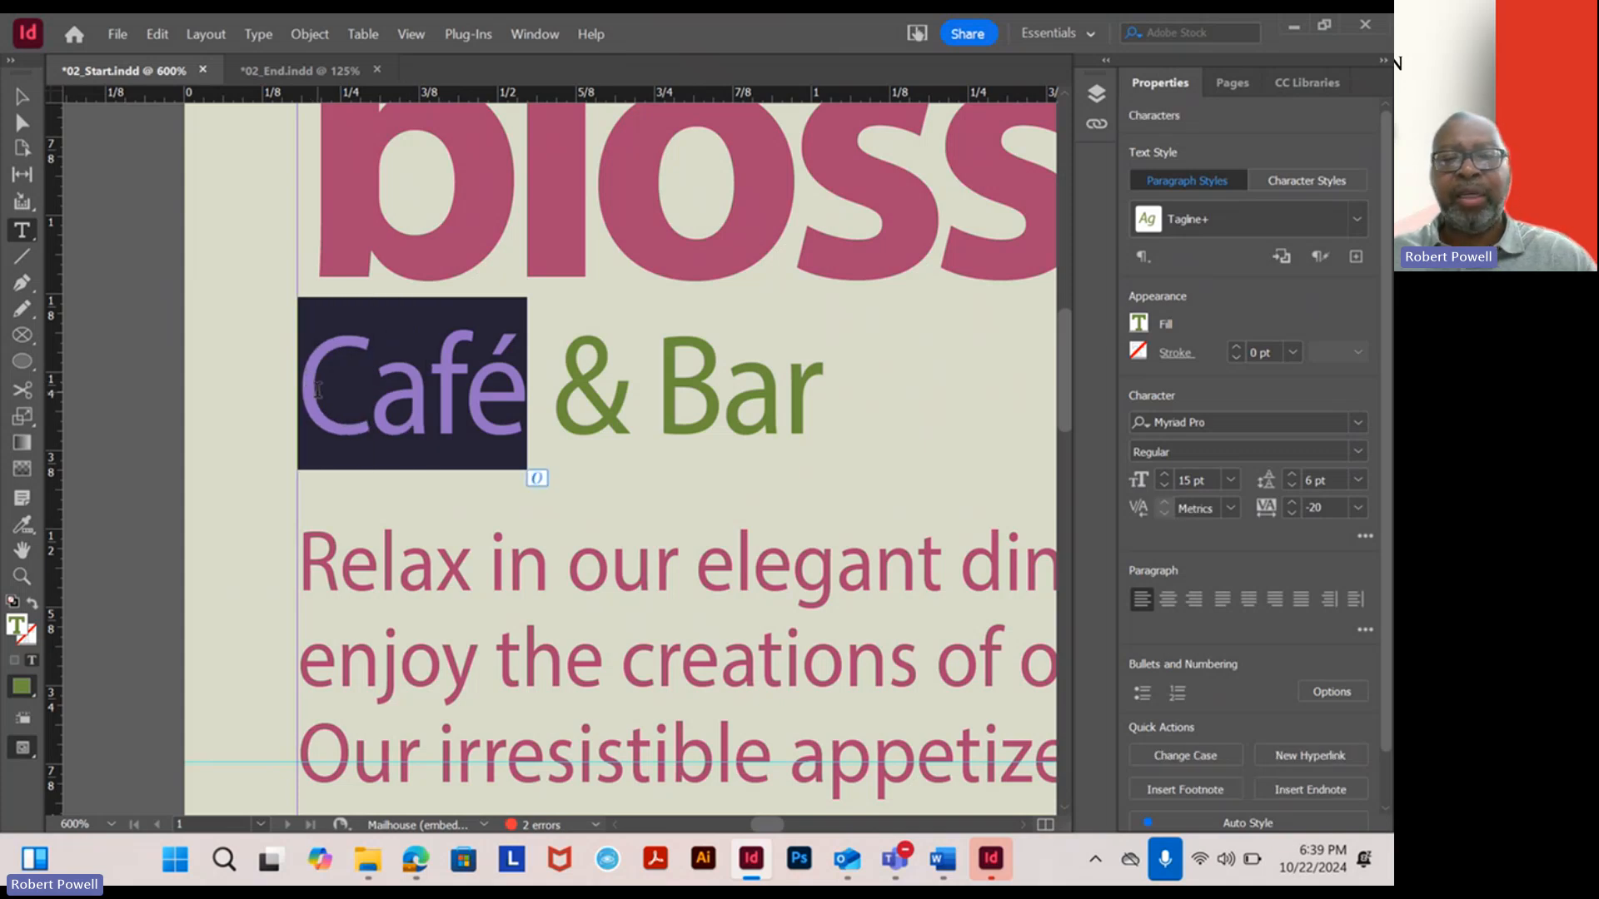
pyautogui.press('Delete')
pyautogui.press('Delete')
pyautogui.press('Delete')
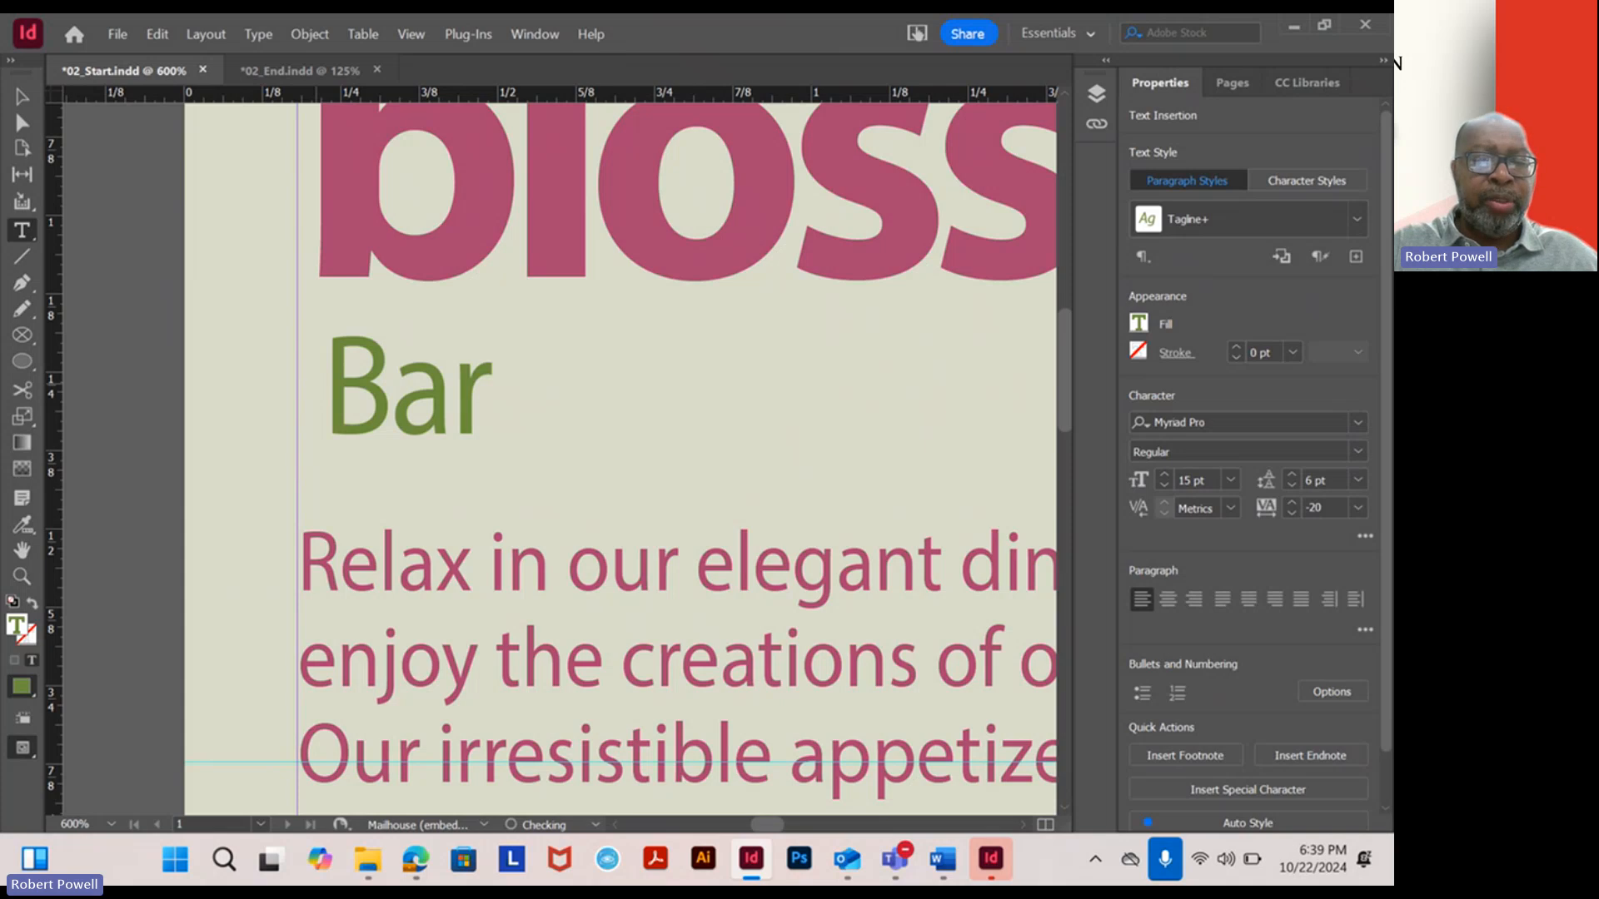
pyautogui.write('Bistro &')
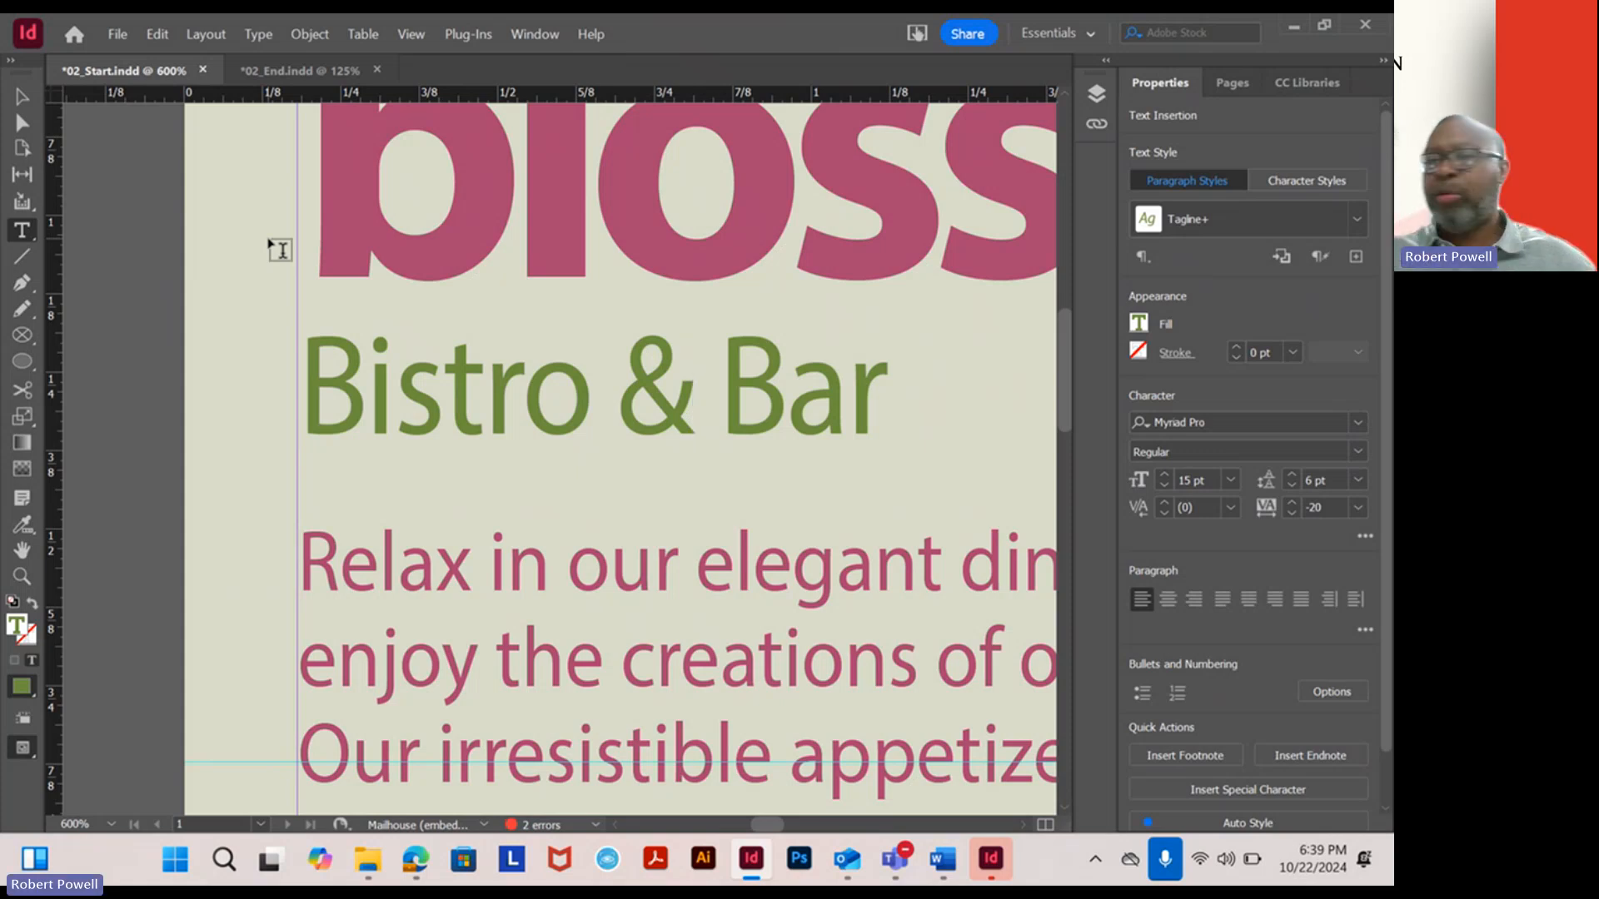
pyautogui.click(22, 97)
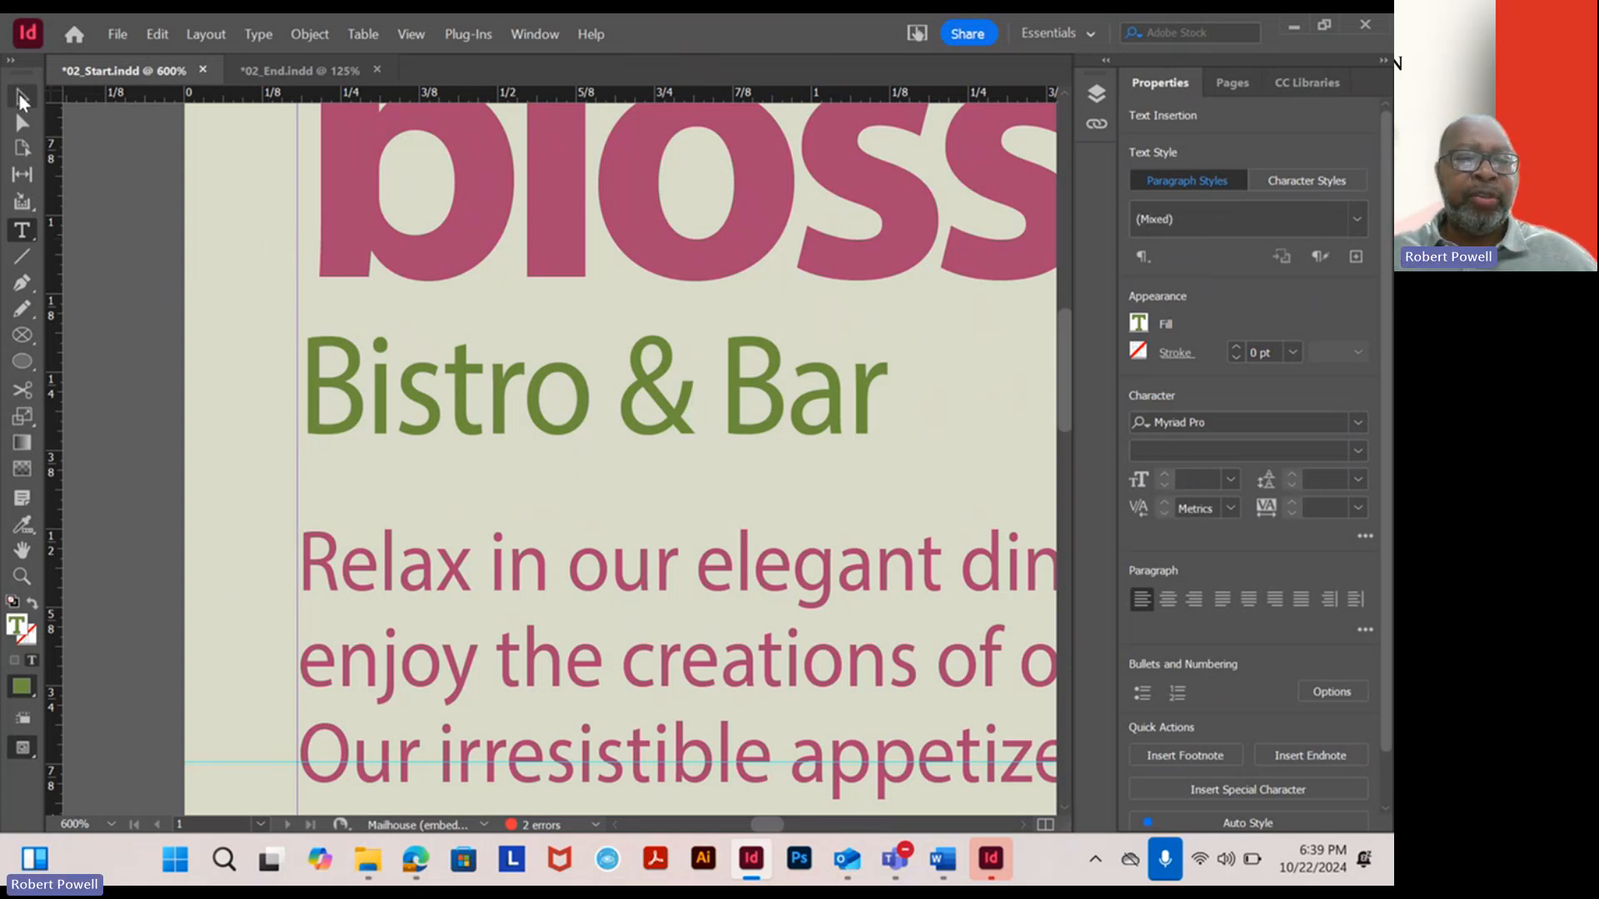
# Look through the available fonts for the headline text frame without applying one, and deselect the frame.
pyautogui.scroll(-3, 369, 308)
pyautogui.moveTo(555, 266); pyautogui.dragTo(490, 408)
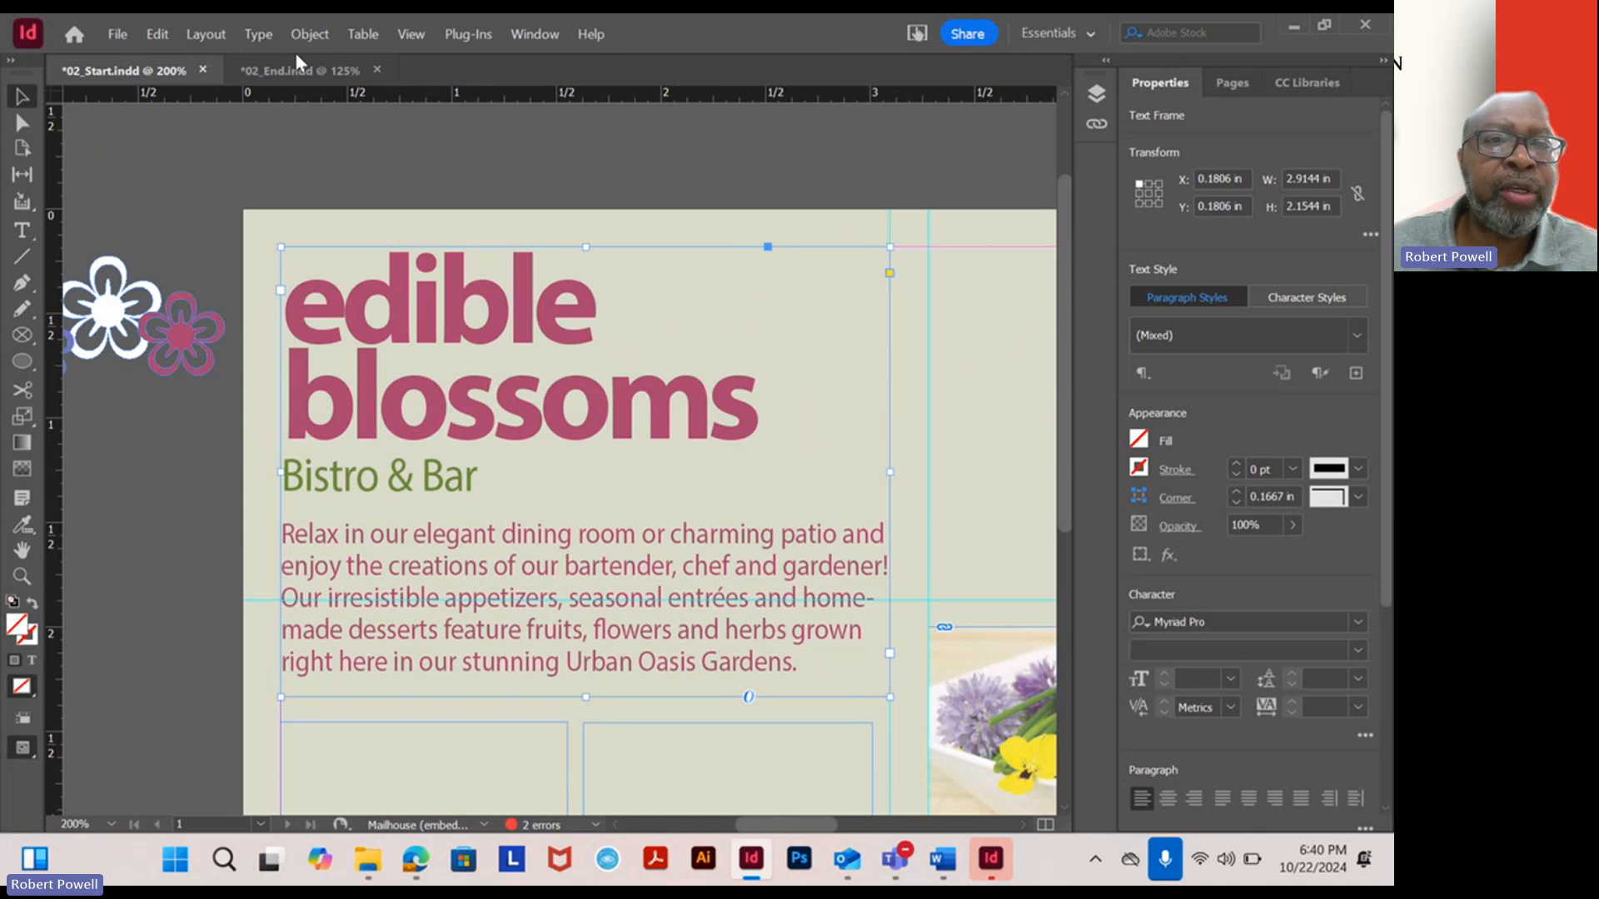
pyautogui.click(260, 31)
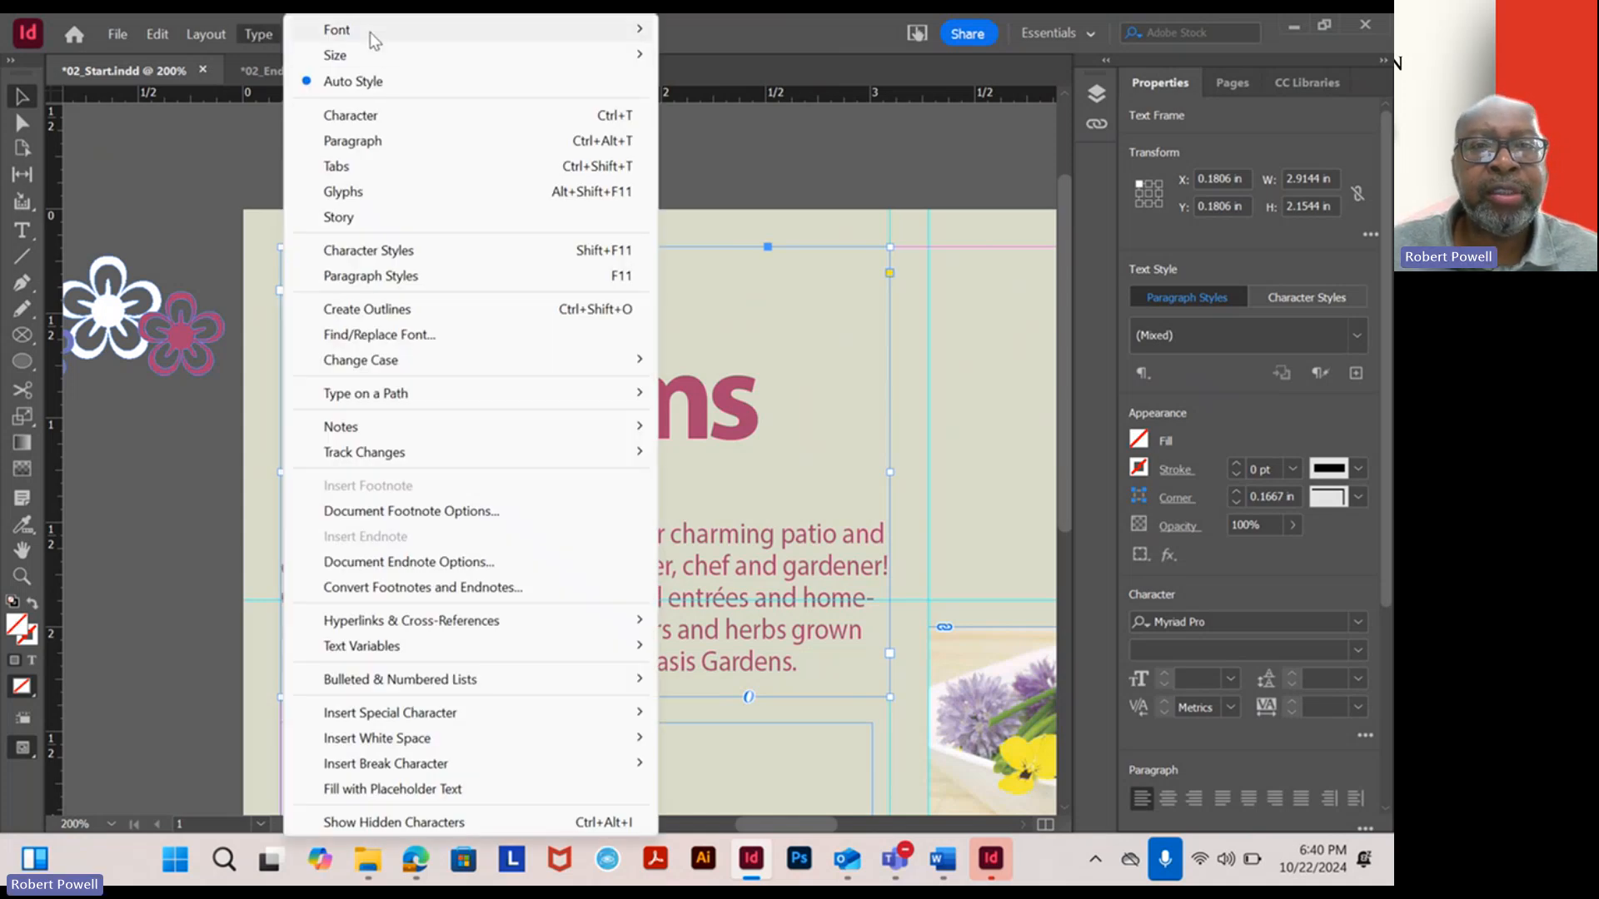
pyautogui.moveTo(375, 22)
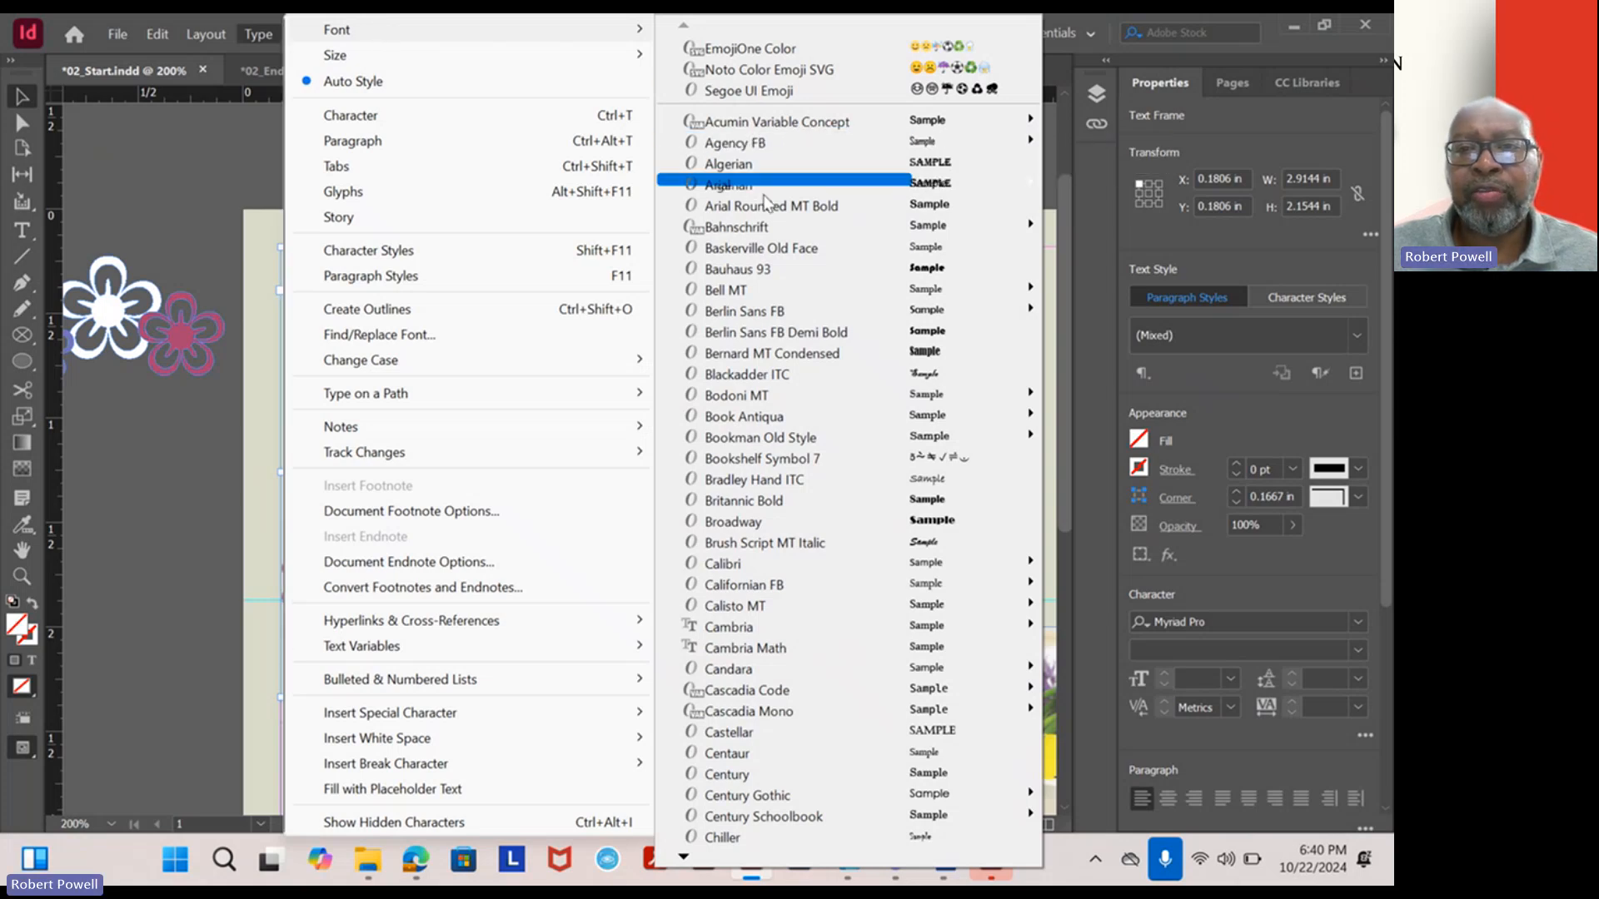
pyautogui.click(251, 180)
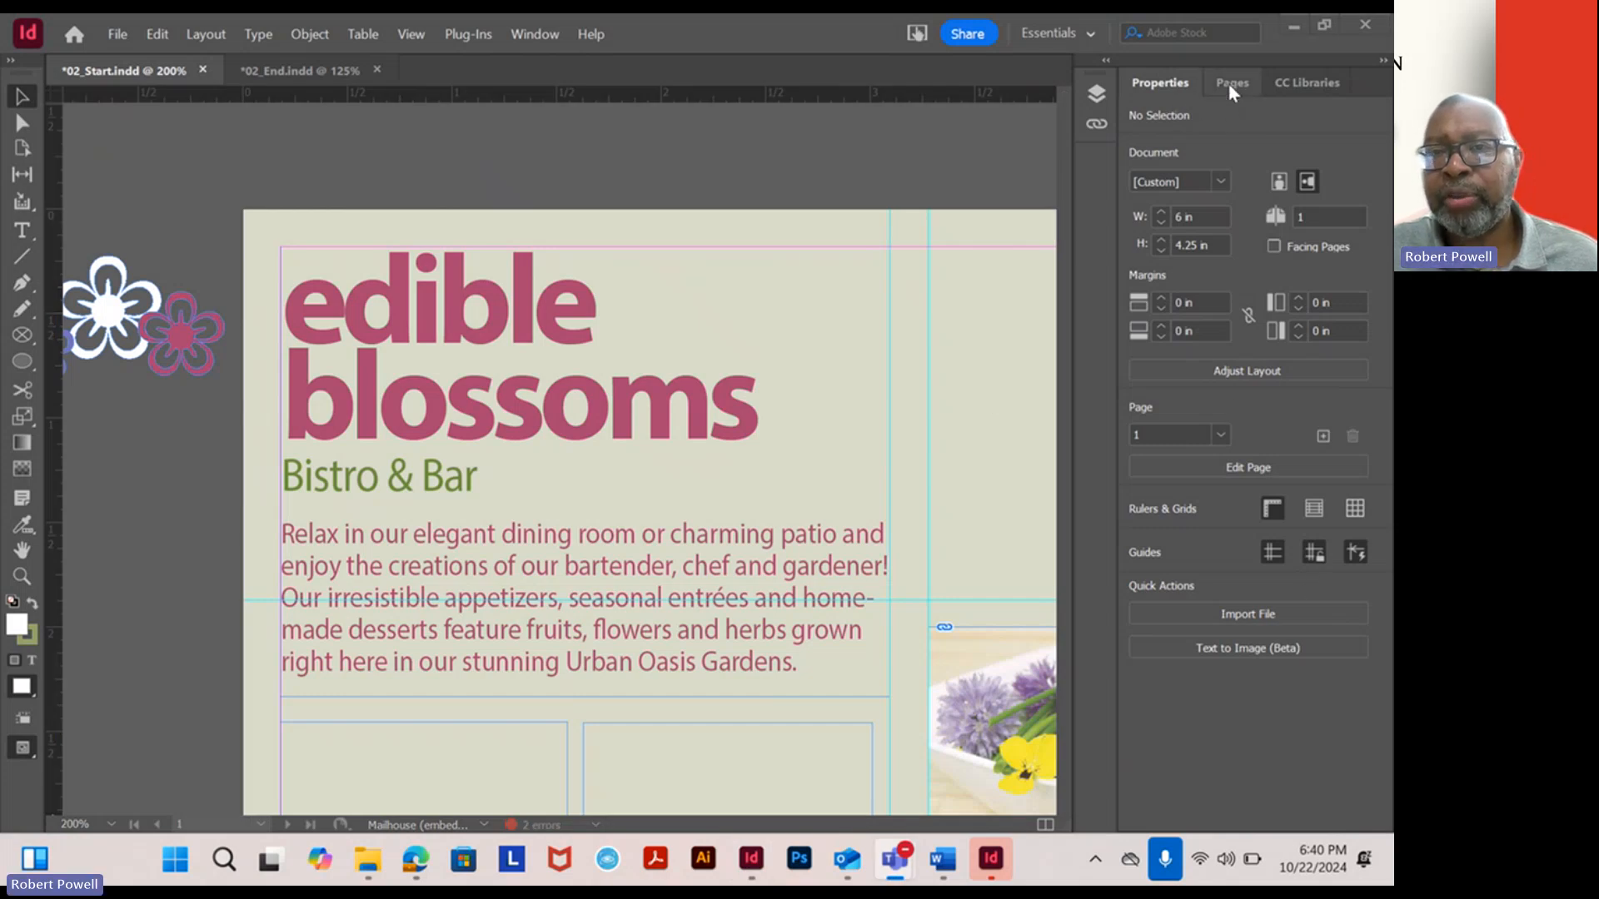
# Examine the document's pages, CC Libraries, layers and links, and return to the document properties.
pyautogui.click(408, 34)
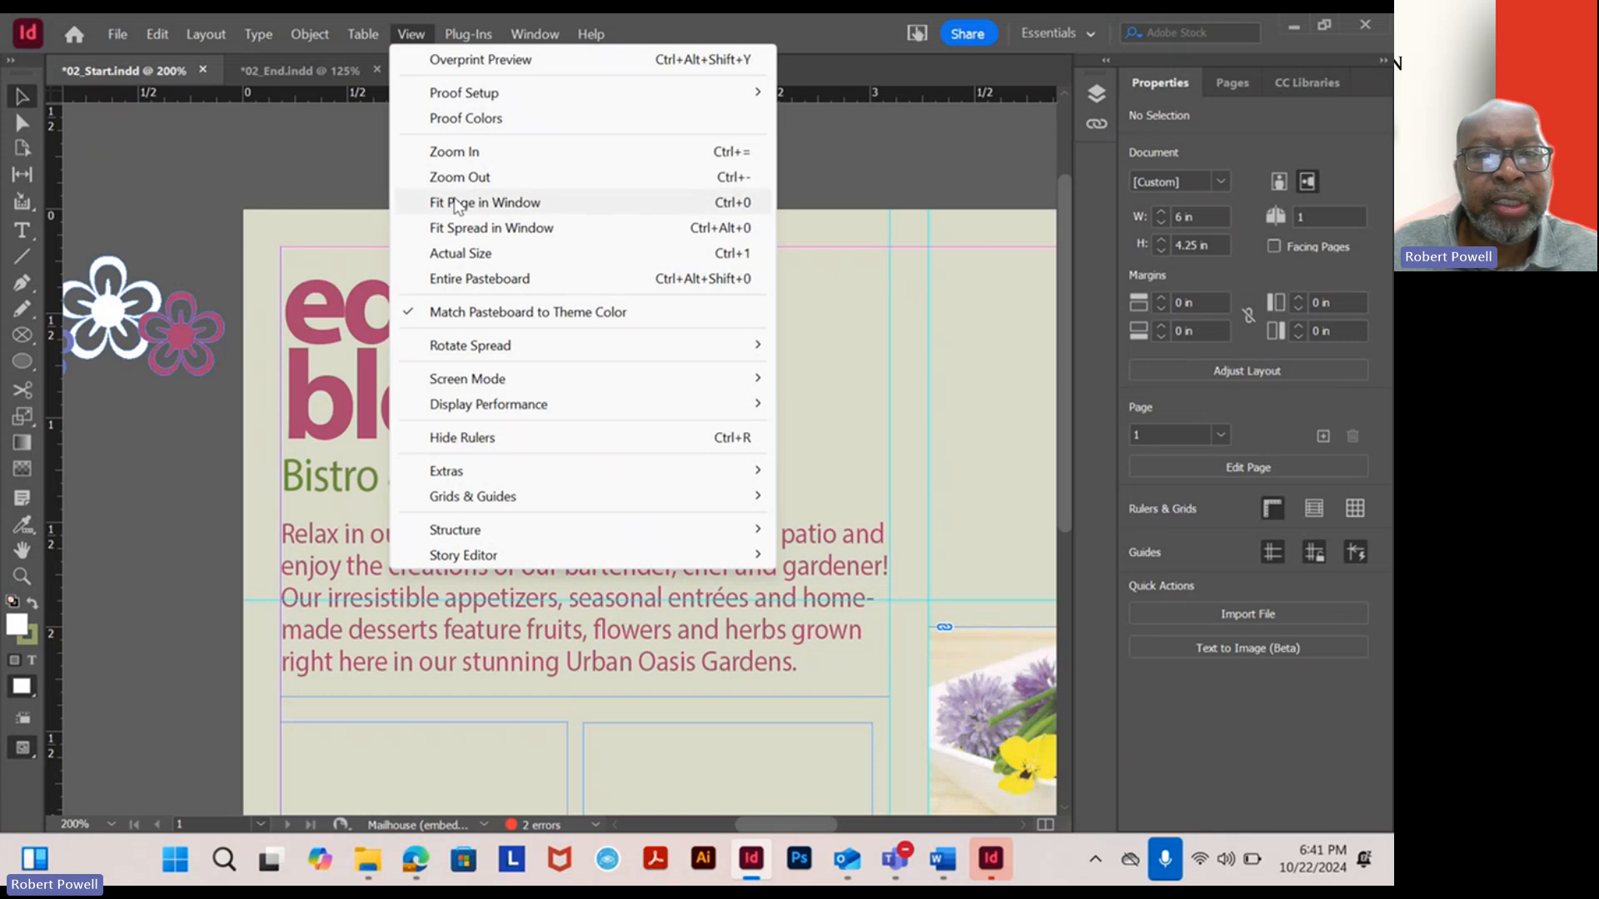
pyautogui.click(1227, 78)
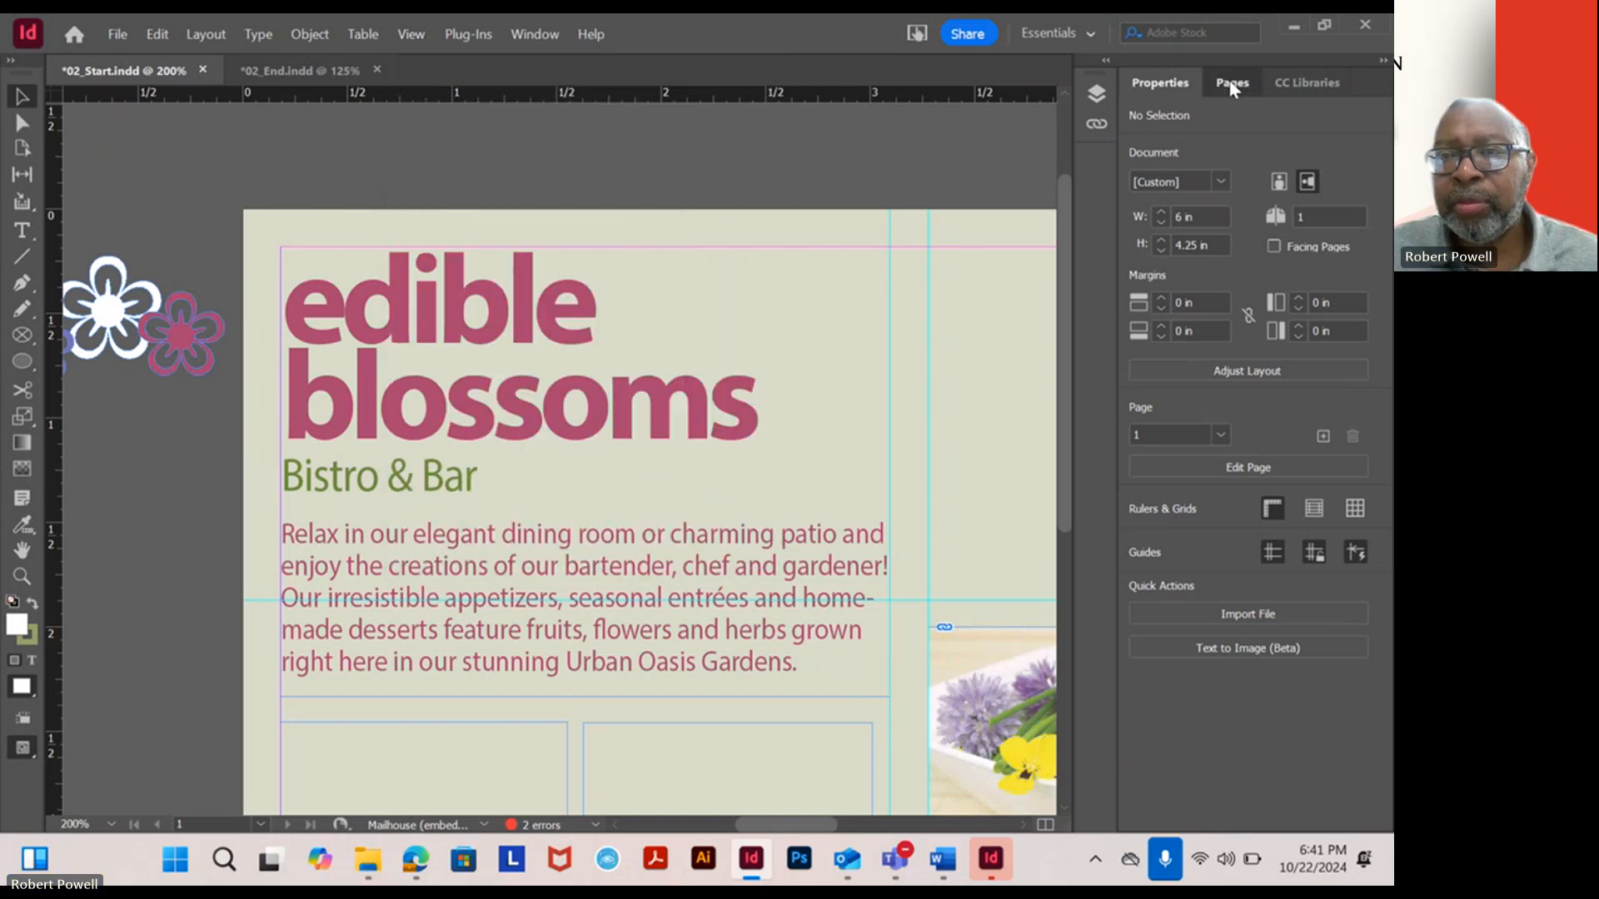
pyautogui.click(1233, 82)
pyautogui.click(1311, 83)
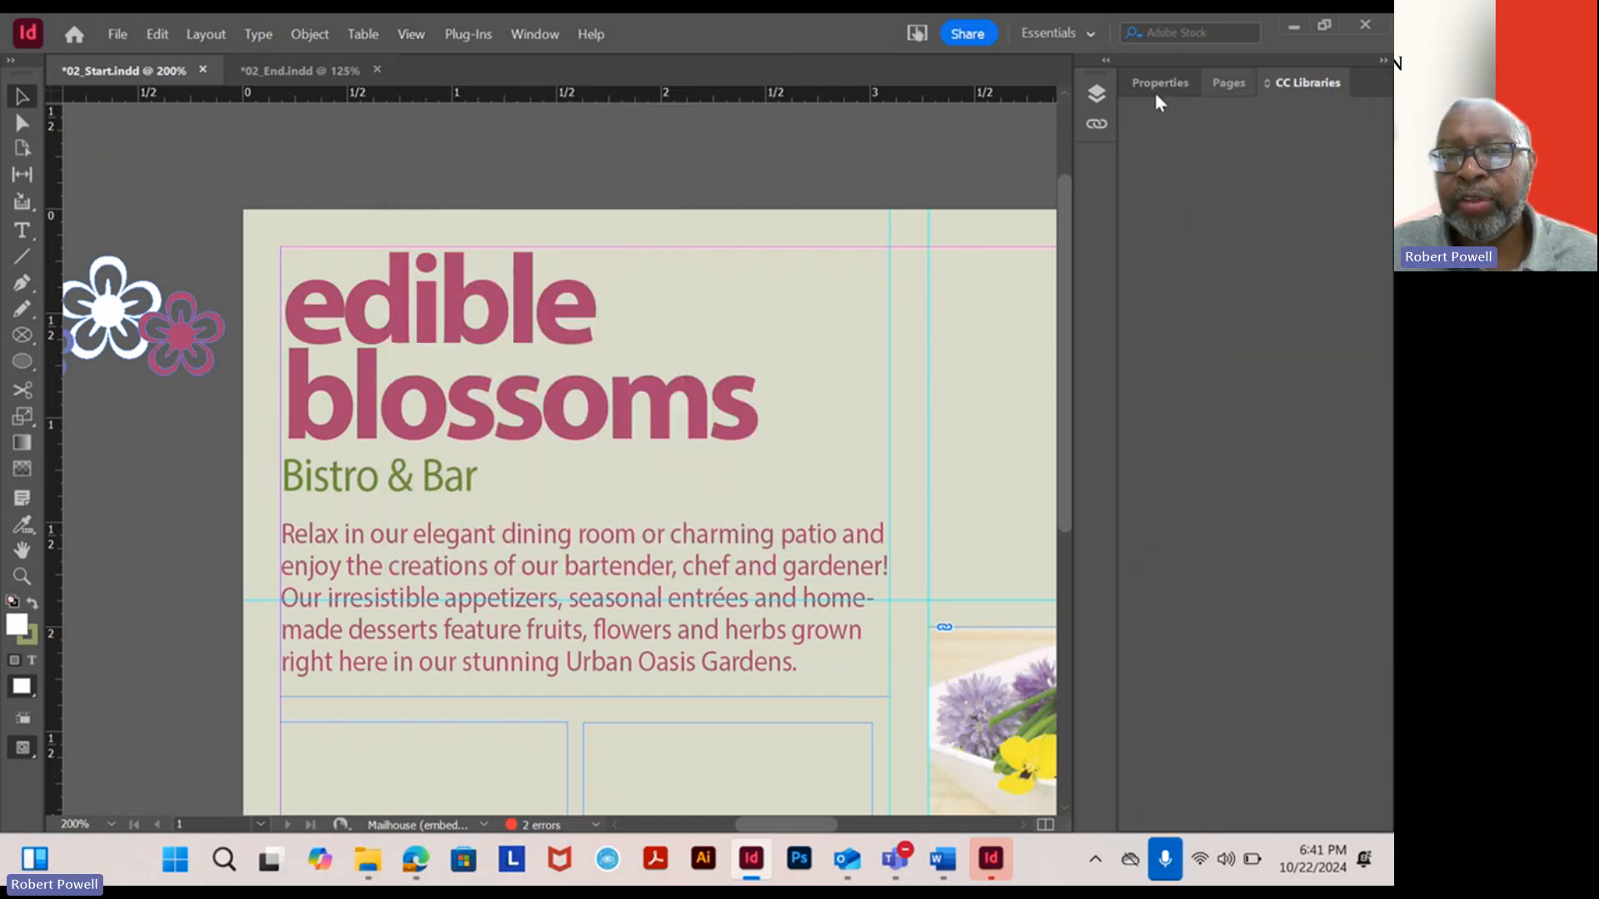
pyautogui.click(1096, 94)
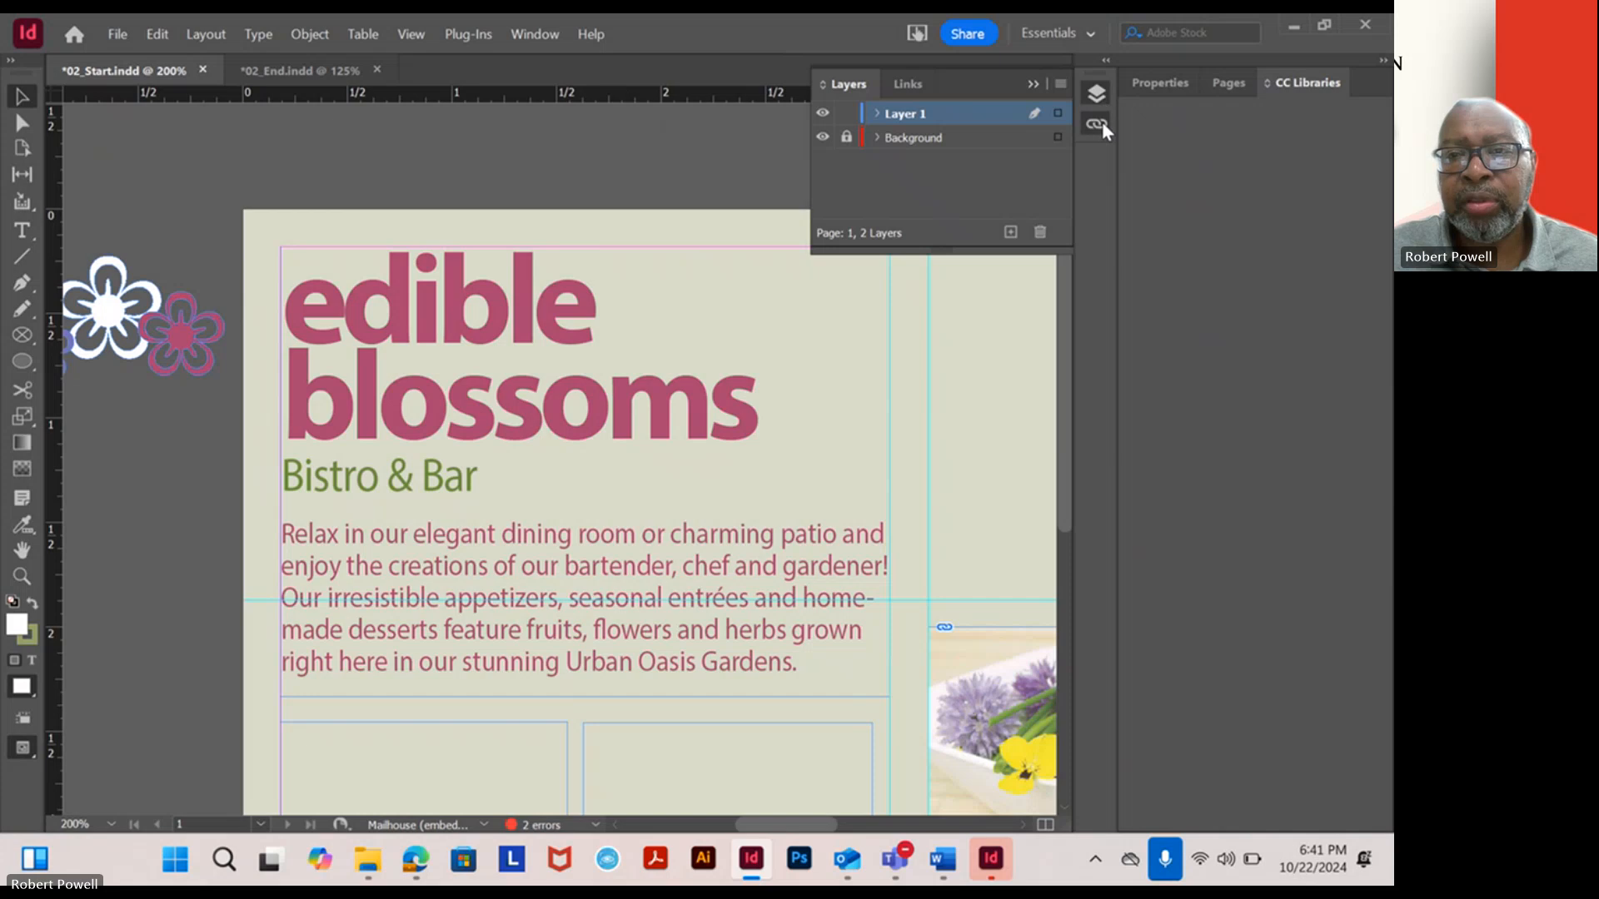
pyautogui.click(1097, 123)
pyautogui.click(1097, 94)
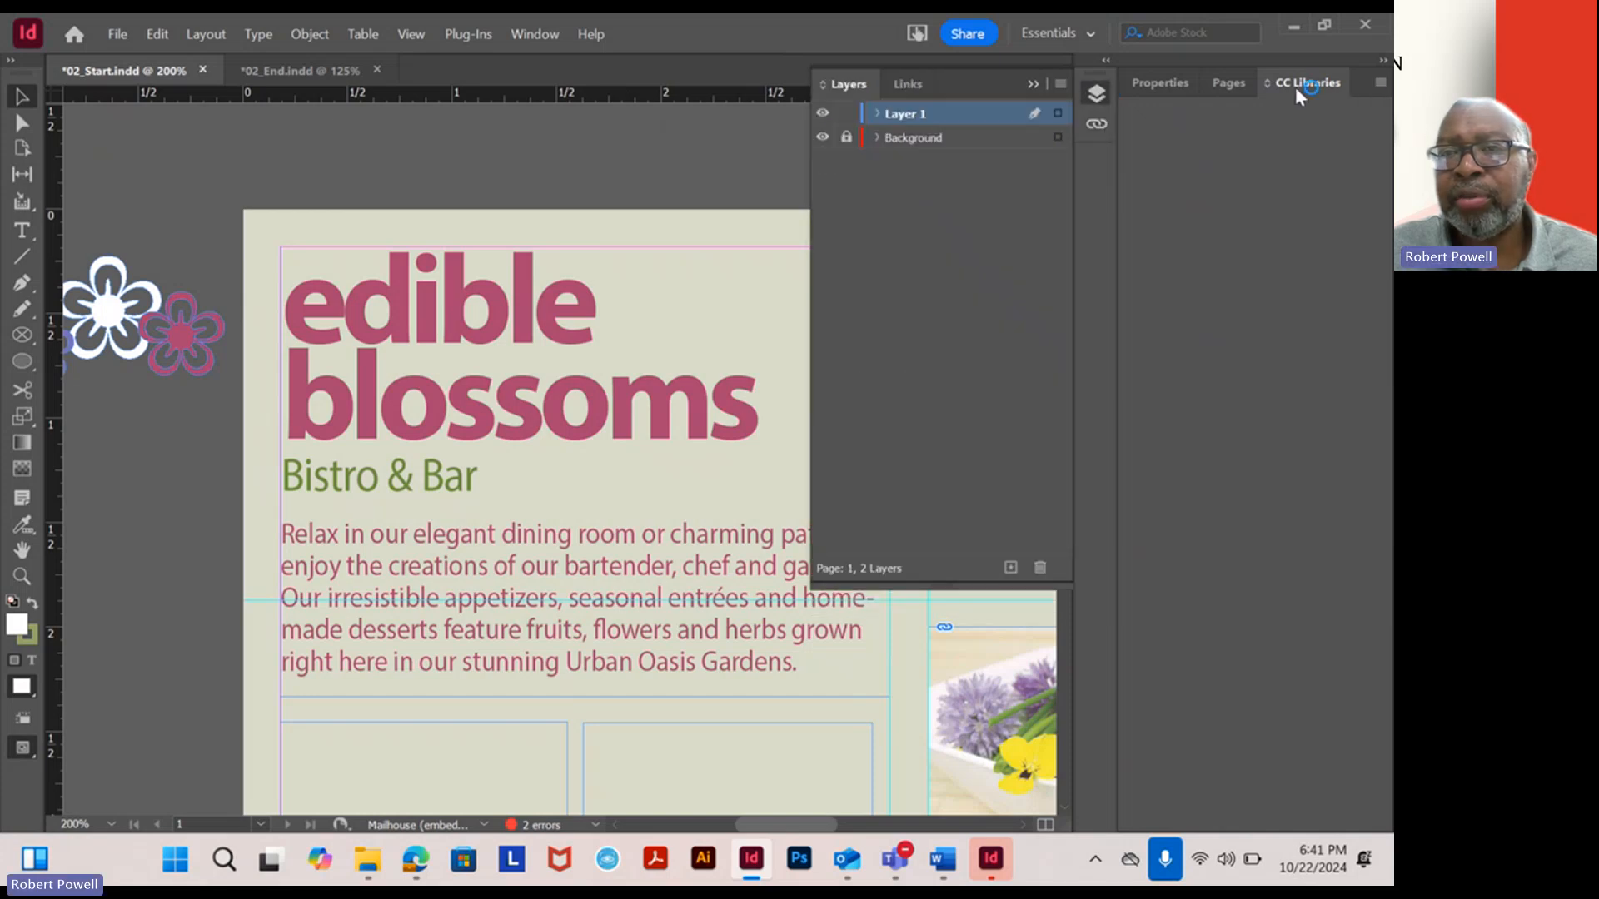
pyautogui.click(1231, 84)
pyautogui.click(1174, 85)
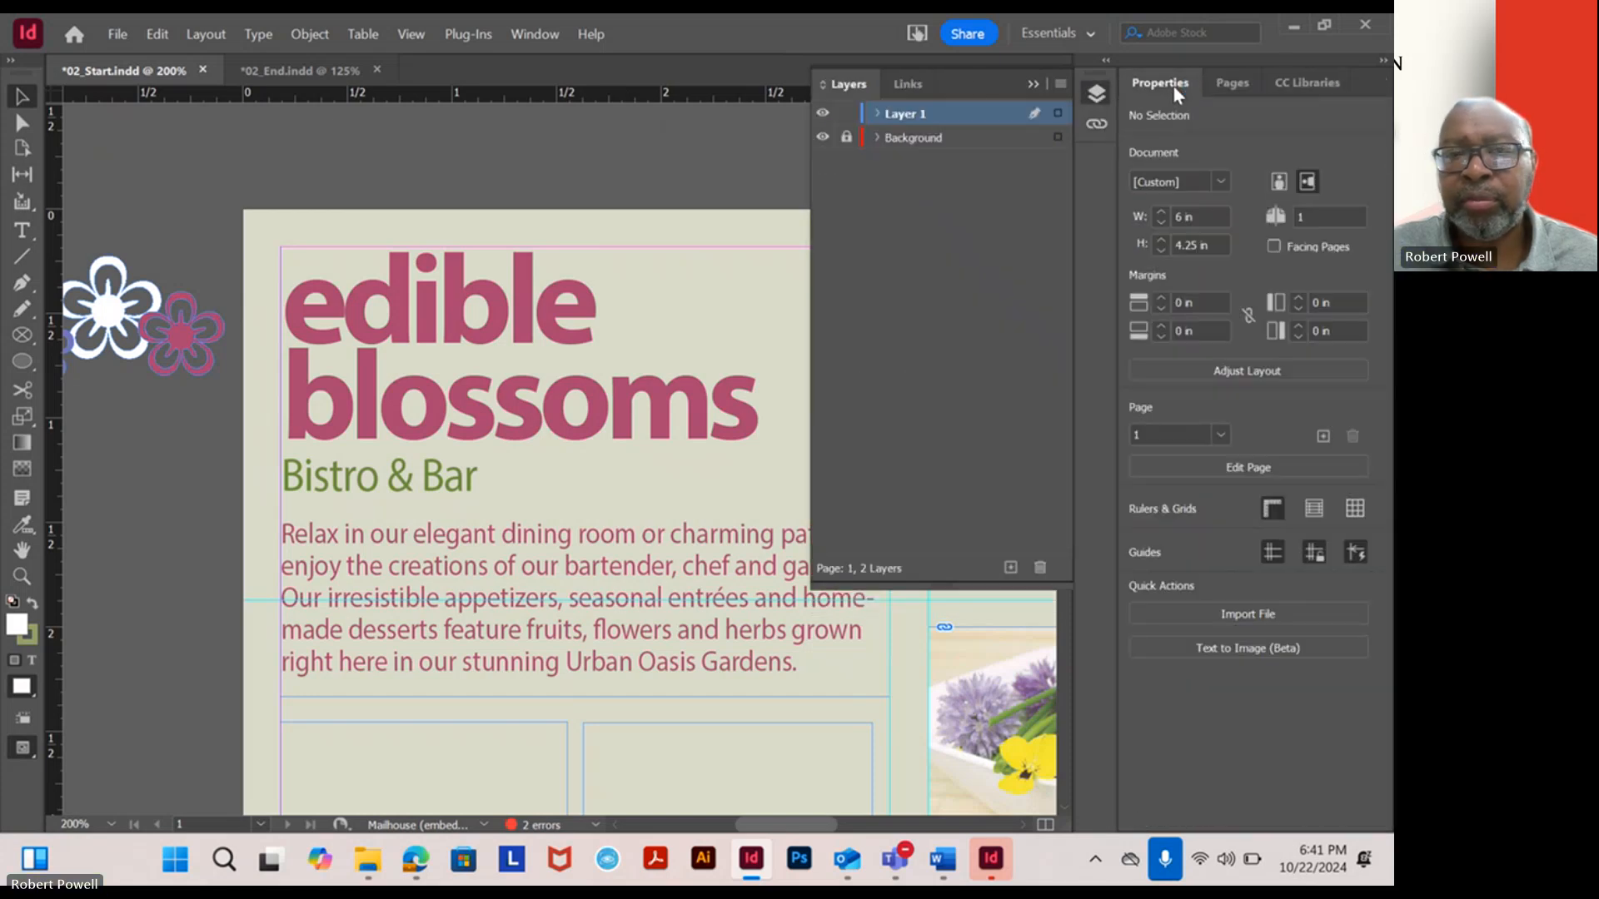
pyautogui.click(411, 35)
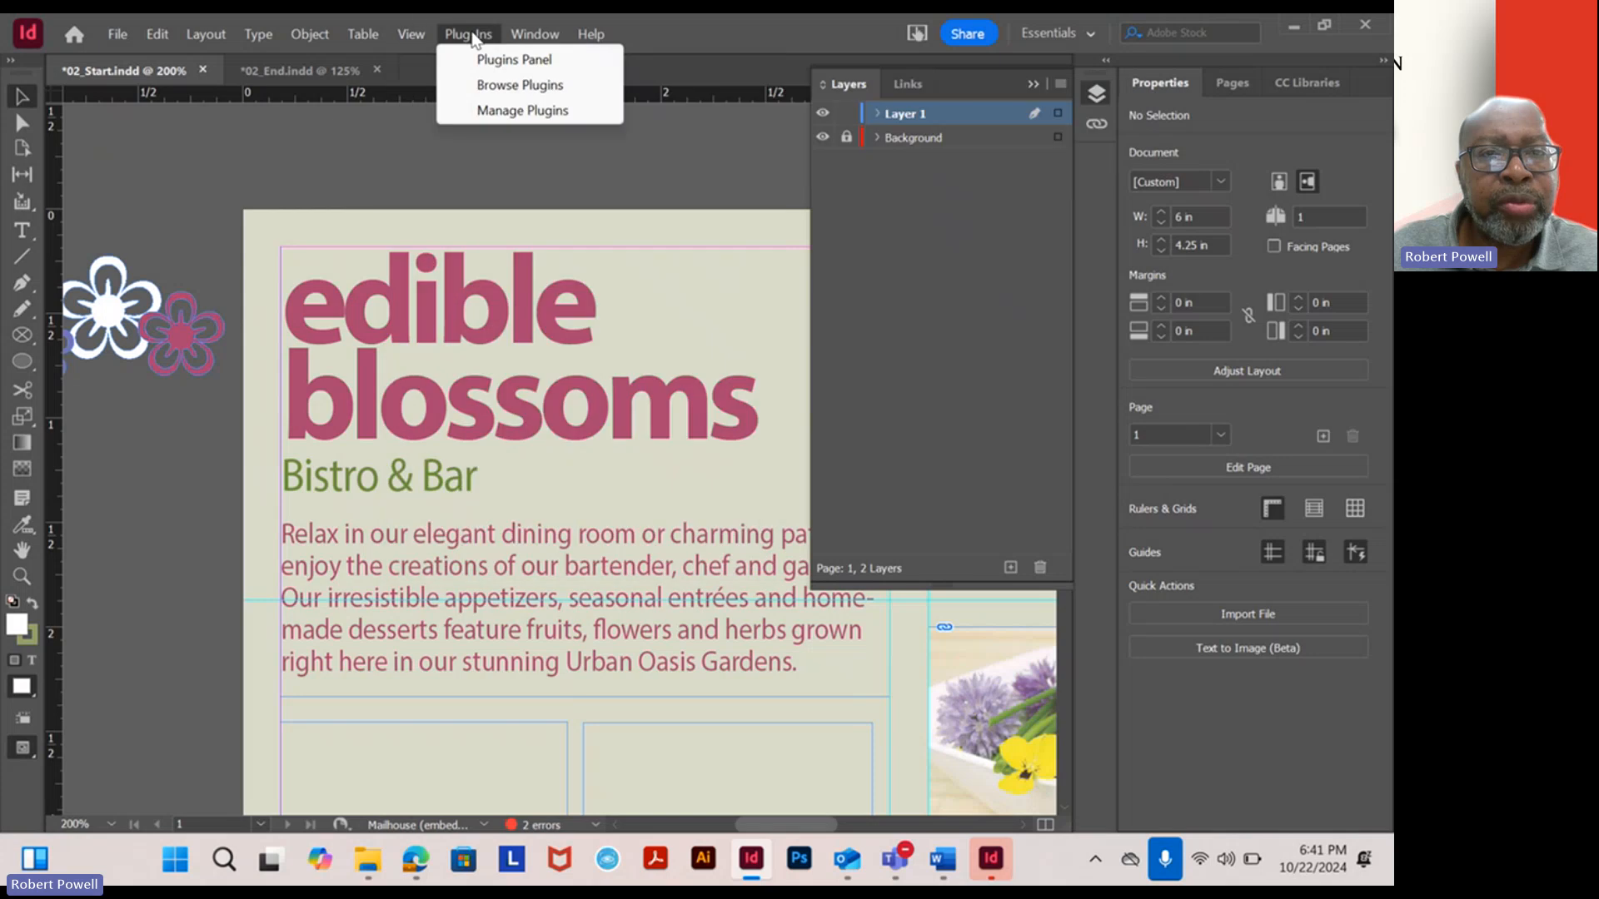
# Show the Character panel and dock it in the group with Properties, Pages and CC Libraries.
pyautogui.moveTo(525, 37)
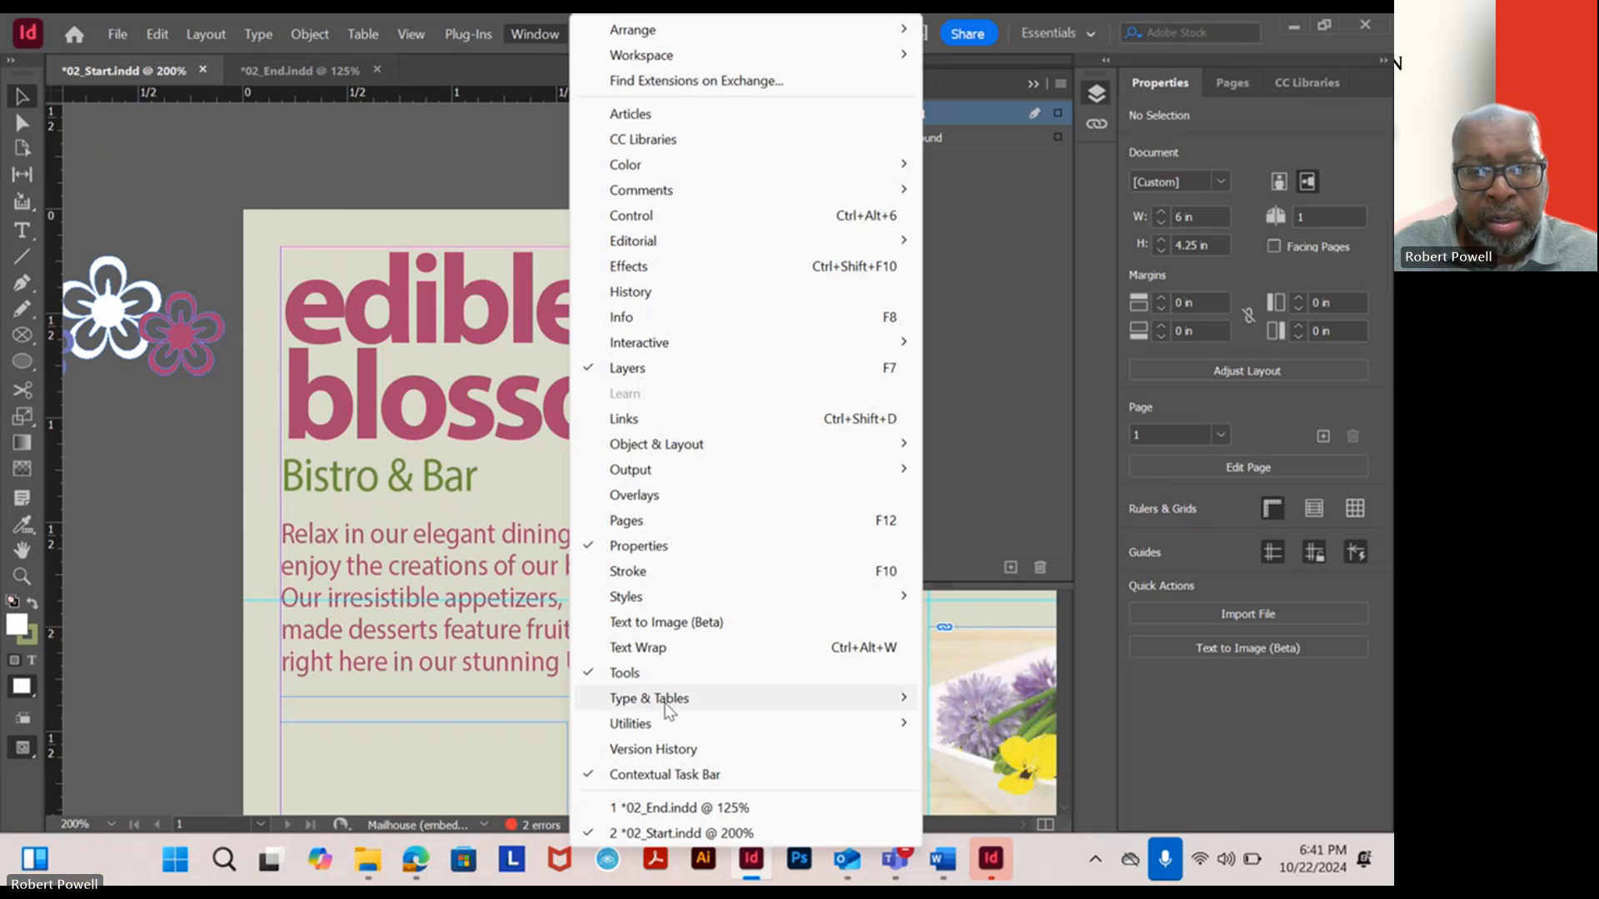
pyautogui.moveTo(666, 701)
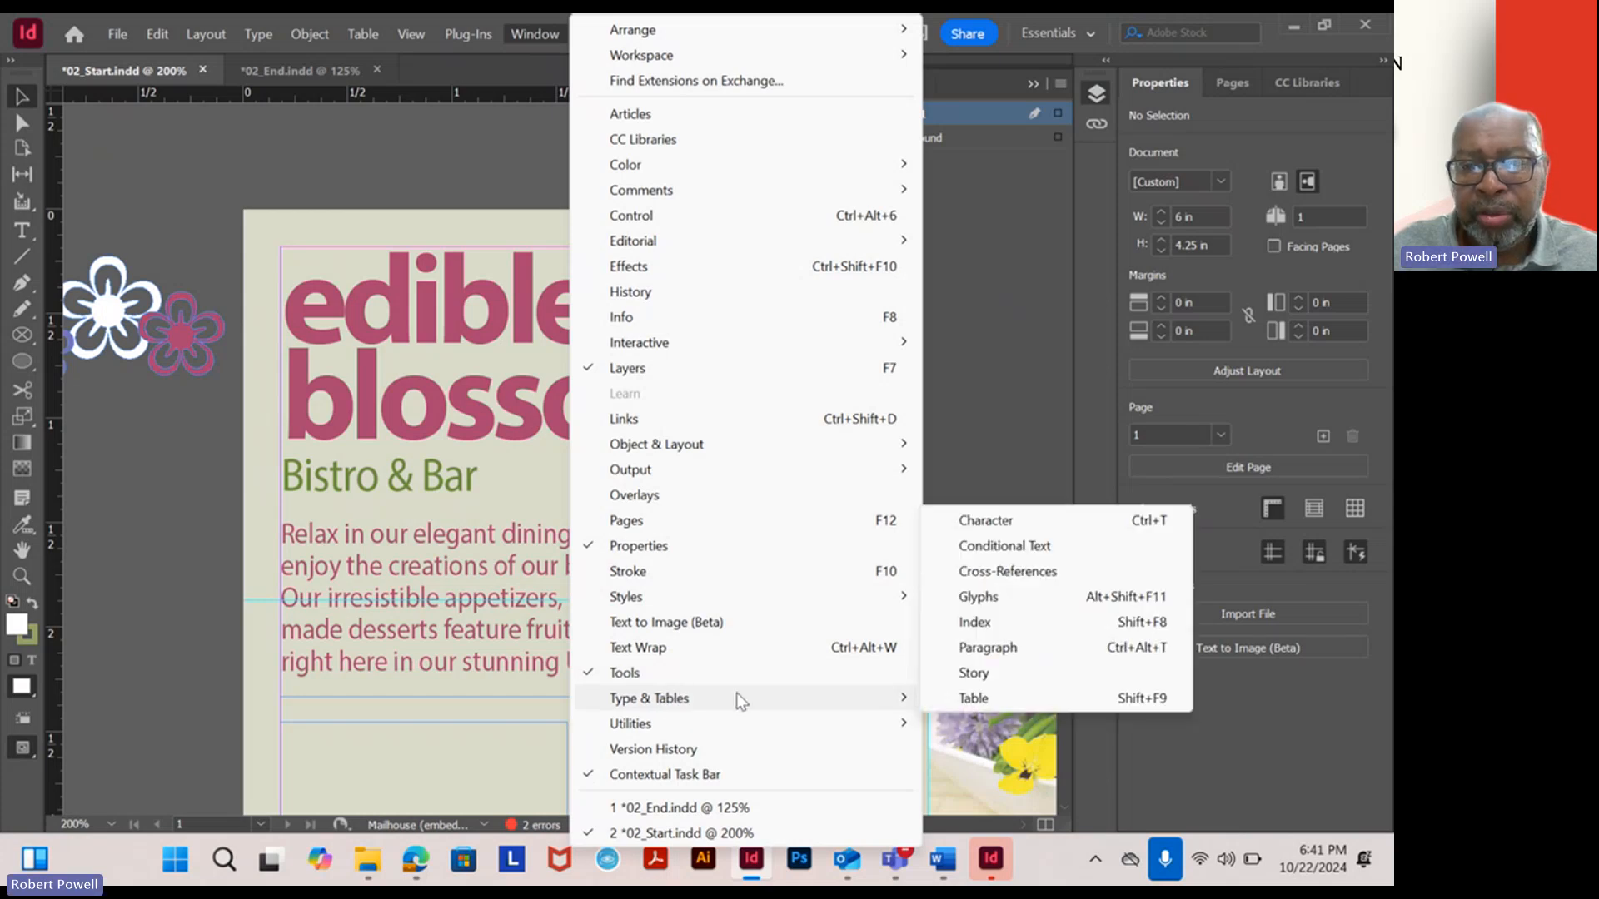
pyautogui.click(1011, 523)
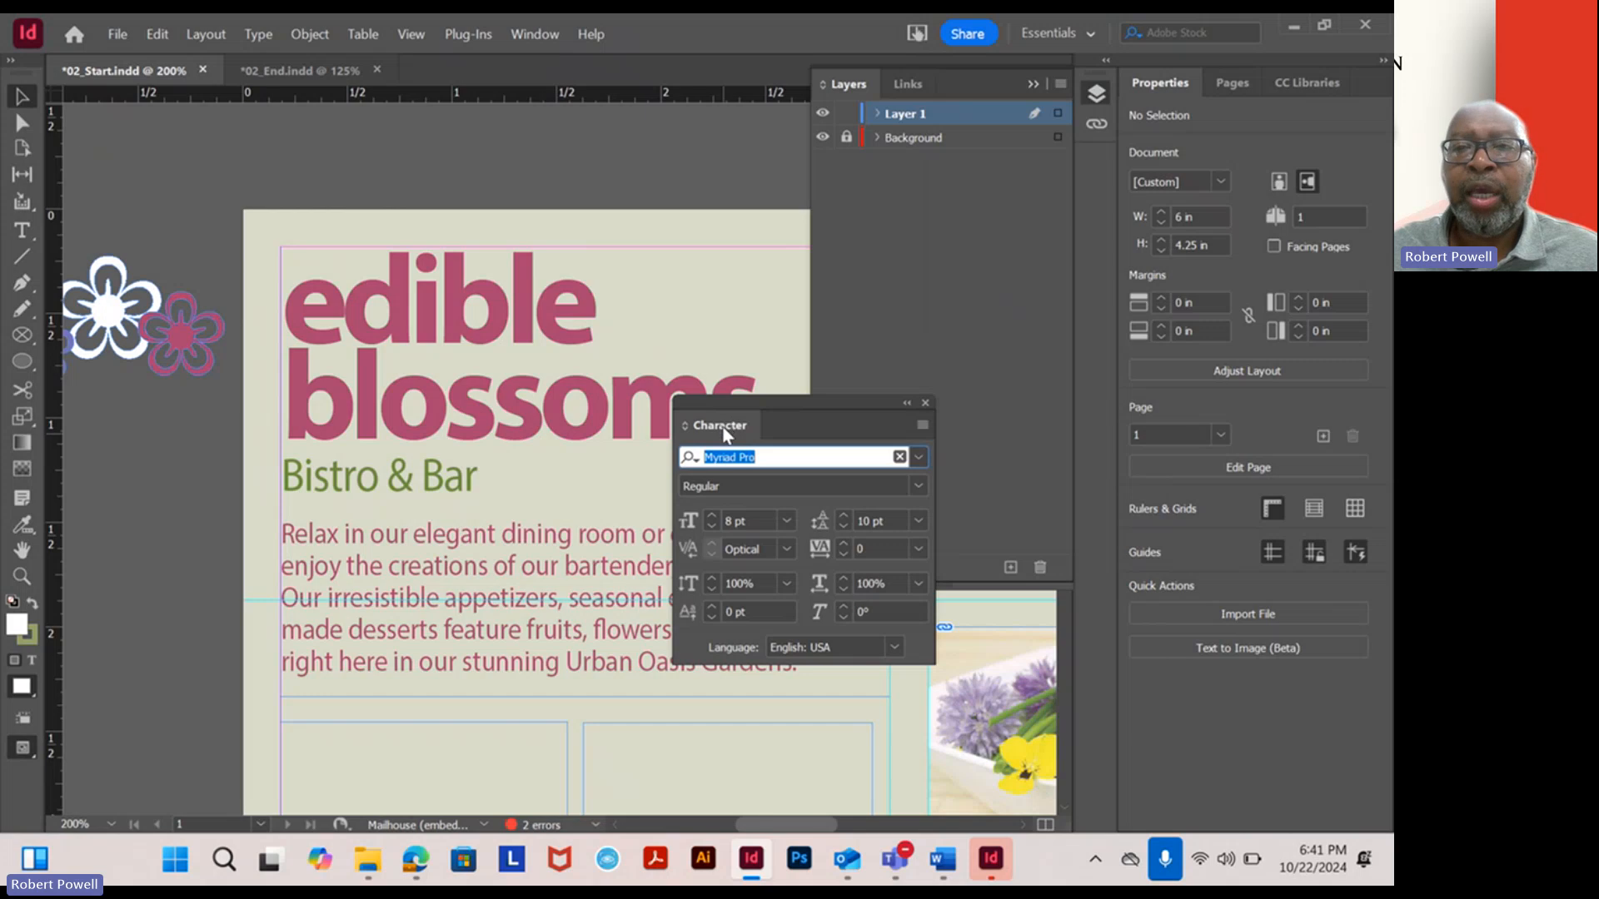
pyautogui.moveTo(724, 434); pyautogui.dragTo(1203, 93)
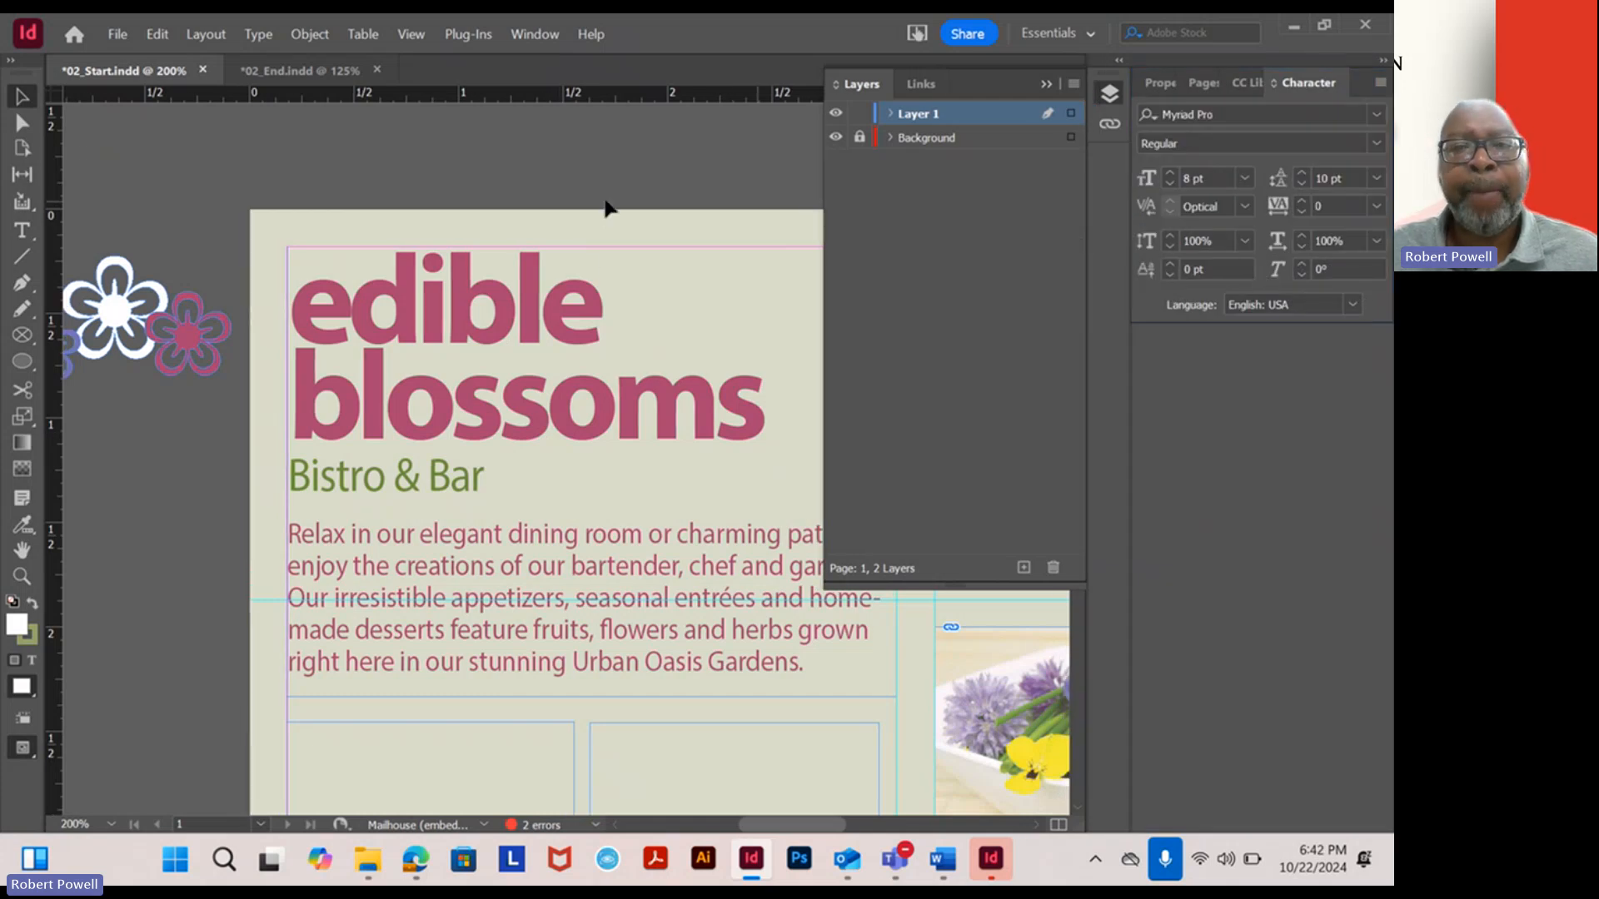
# Examine the character formatting of the "edible blossoms" headline and the green "Bistro & Bar" tagline with the Type tool.
pyautogui.click(20, 233)
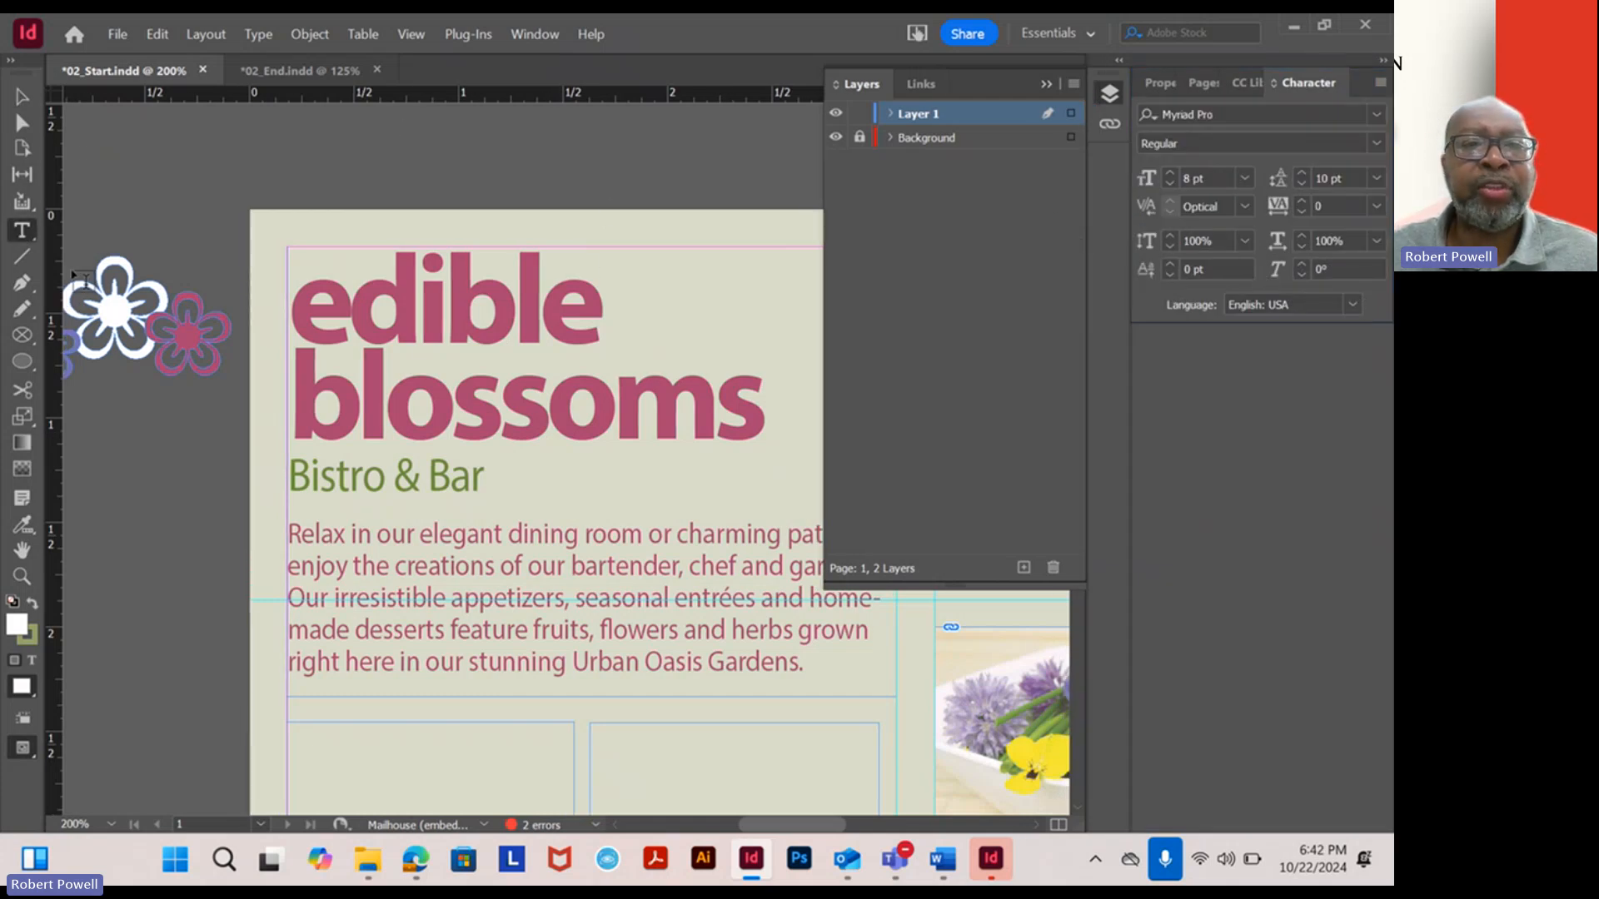
pyautogui.click(431, 317)
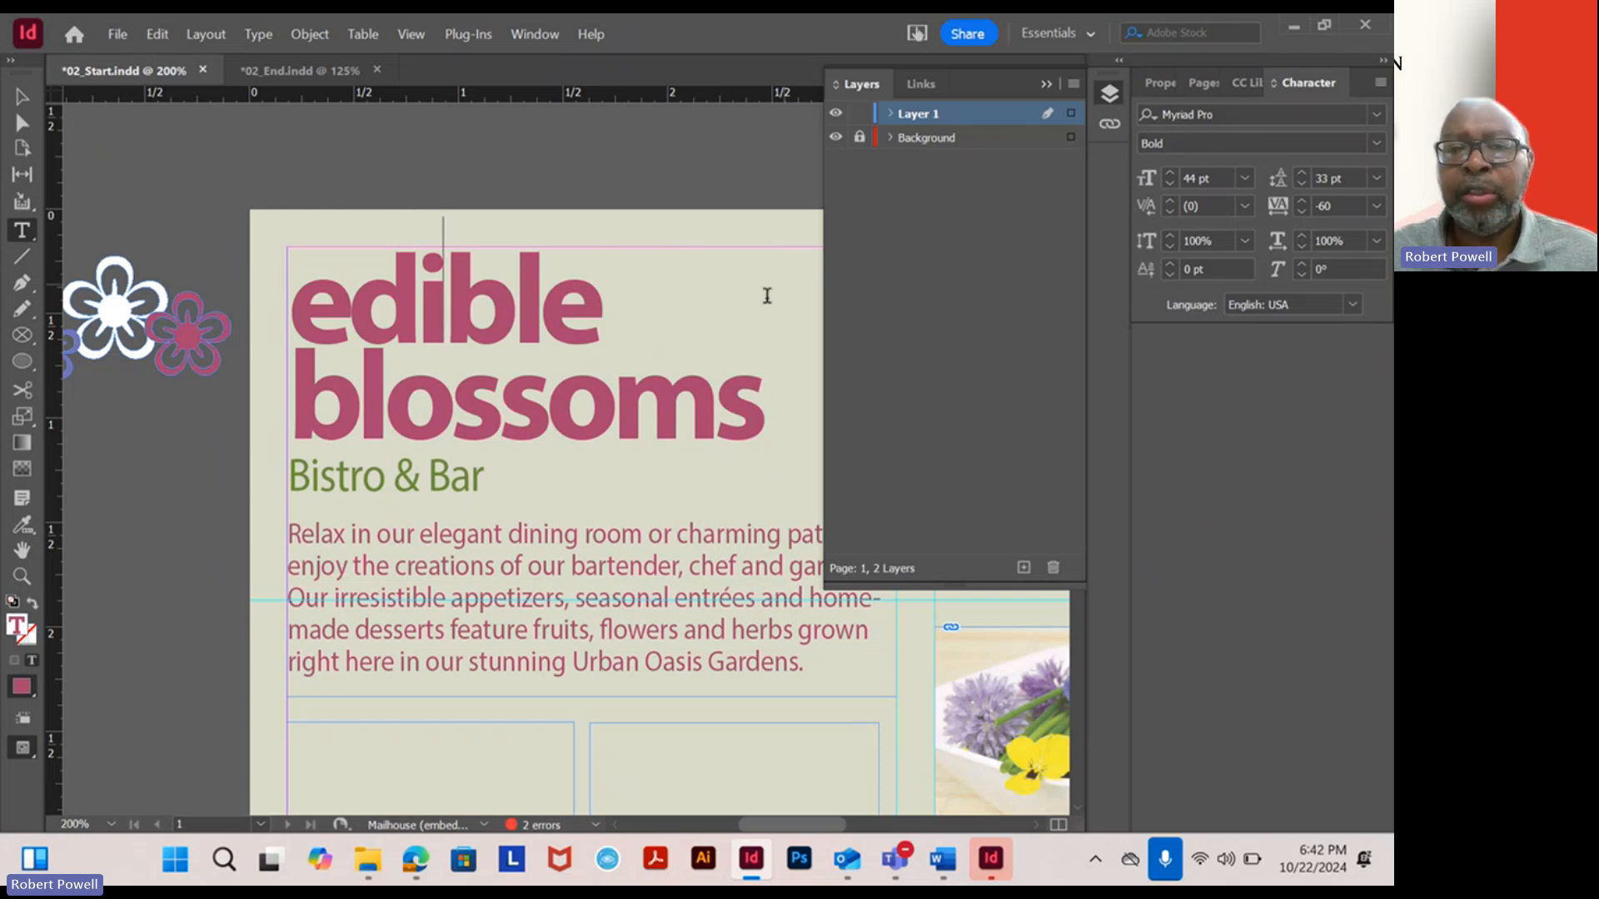
pyautogui.click(691, 393)
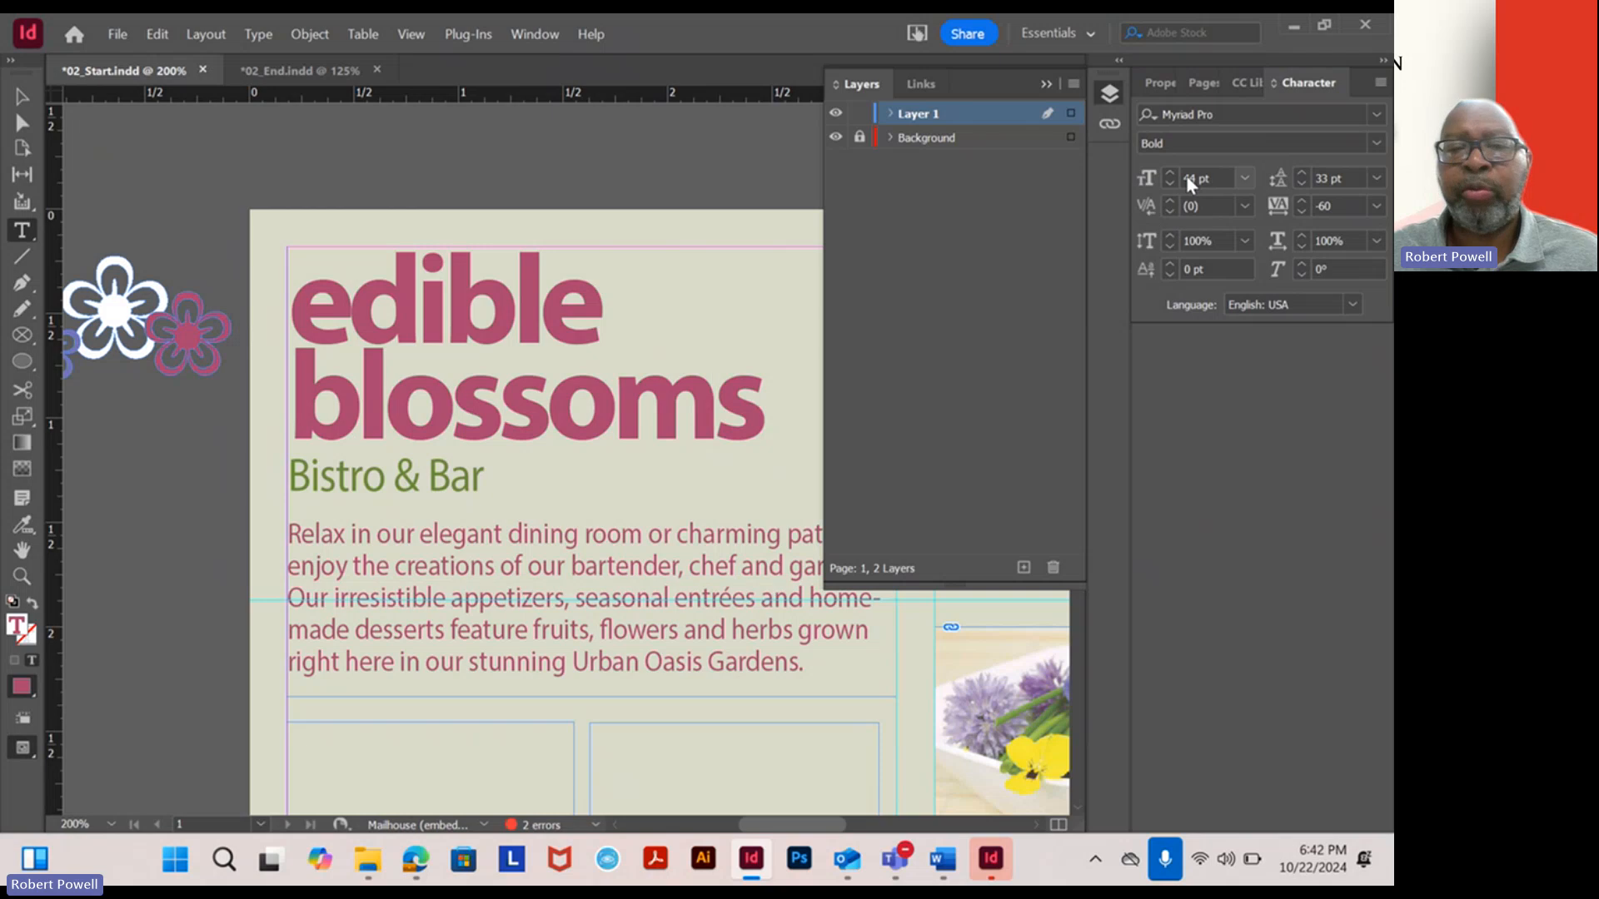
pyautogui.click(402, 473)
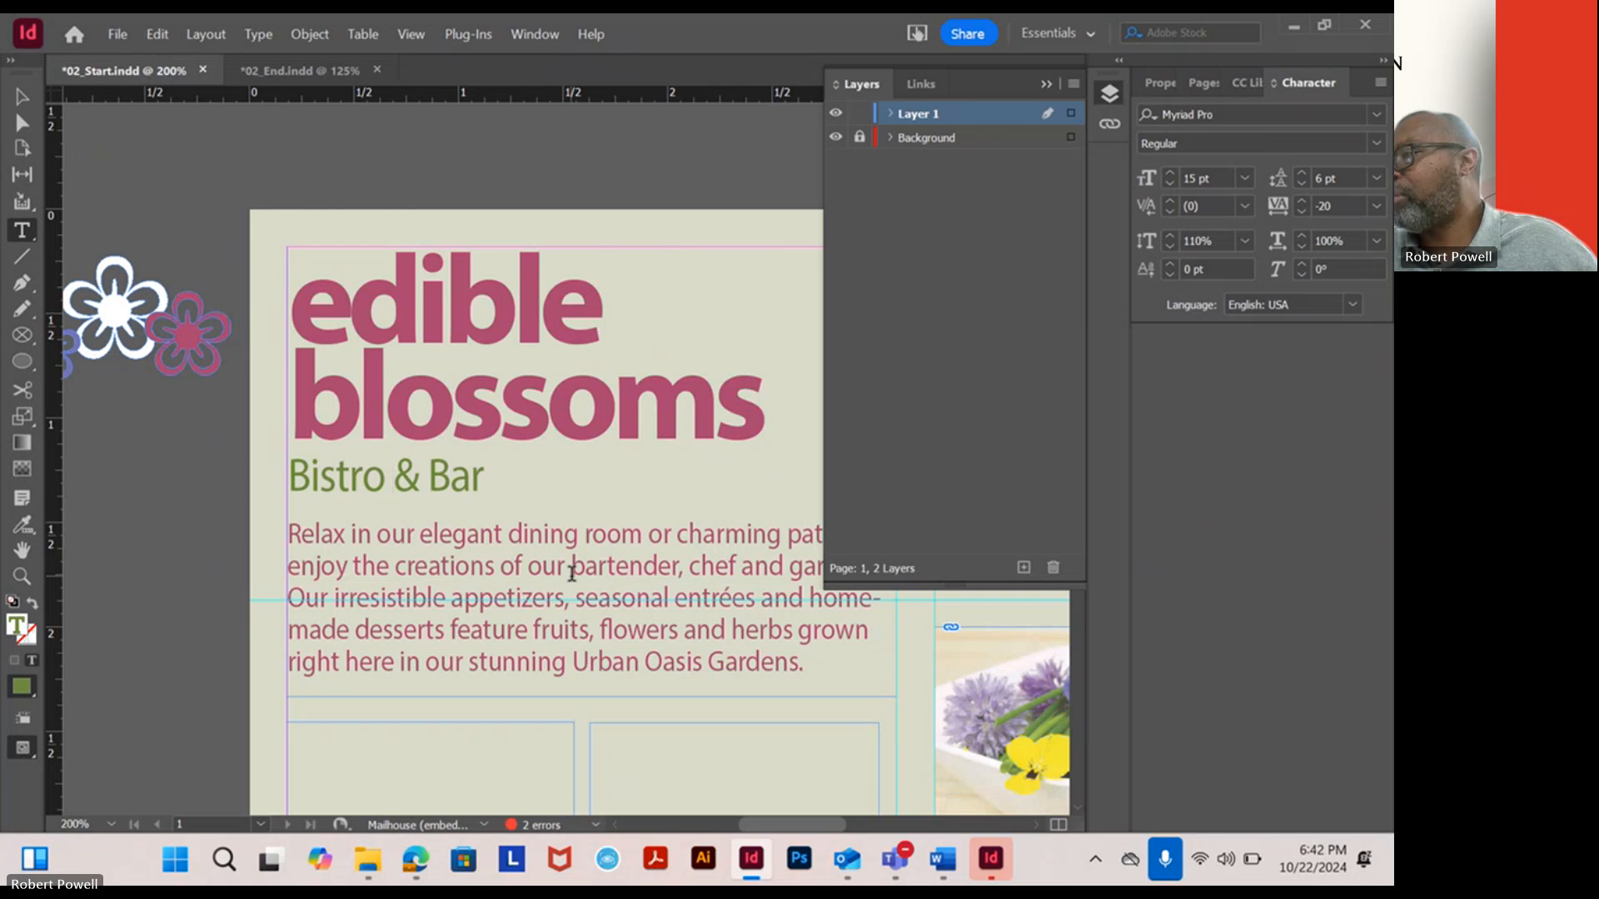
# Collapse the Layers panel and select the left empty text frame below the body paragraph.
pyautogui.click(1046, 85)
pyautogui.press('Escape')
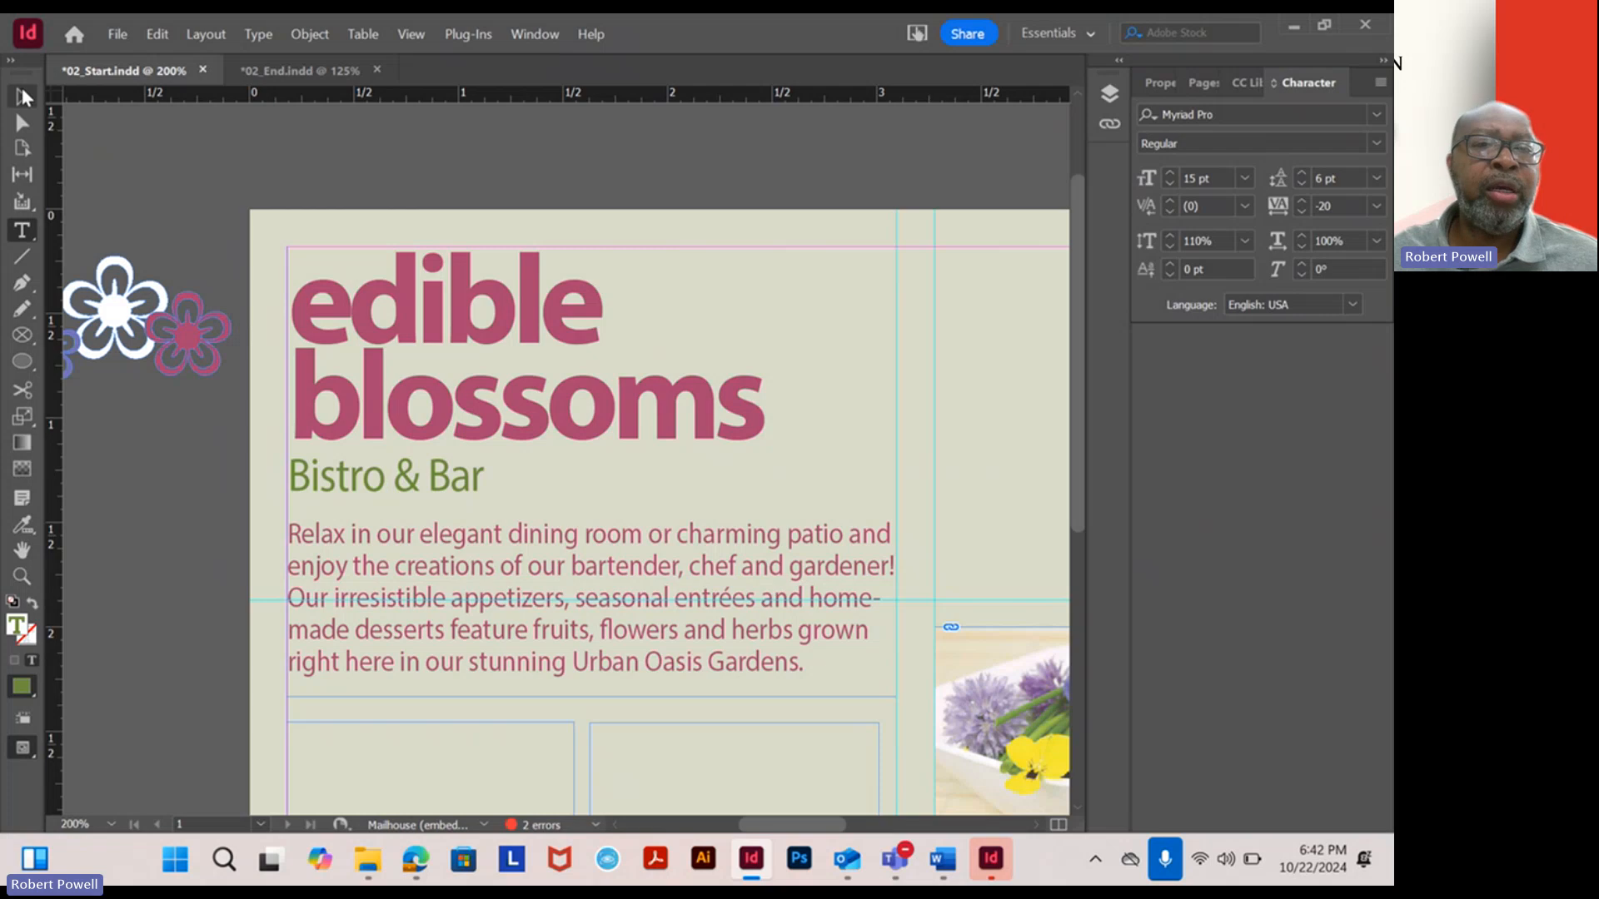
pyautogui.scroll(-4, 463, 517)
pyautogui.scroll(1, 464, 525)
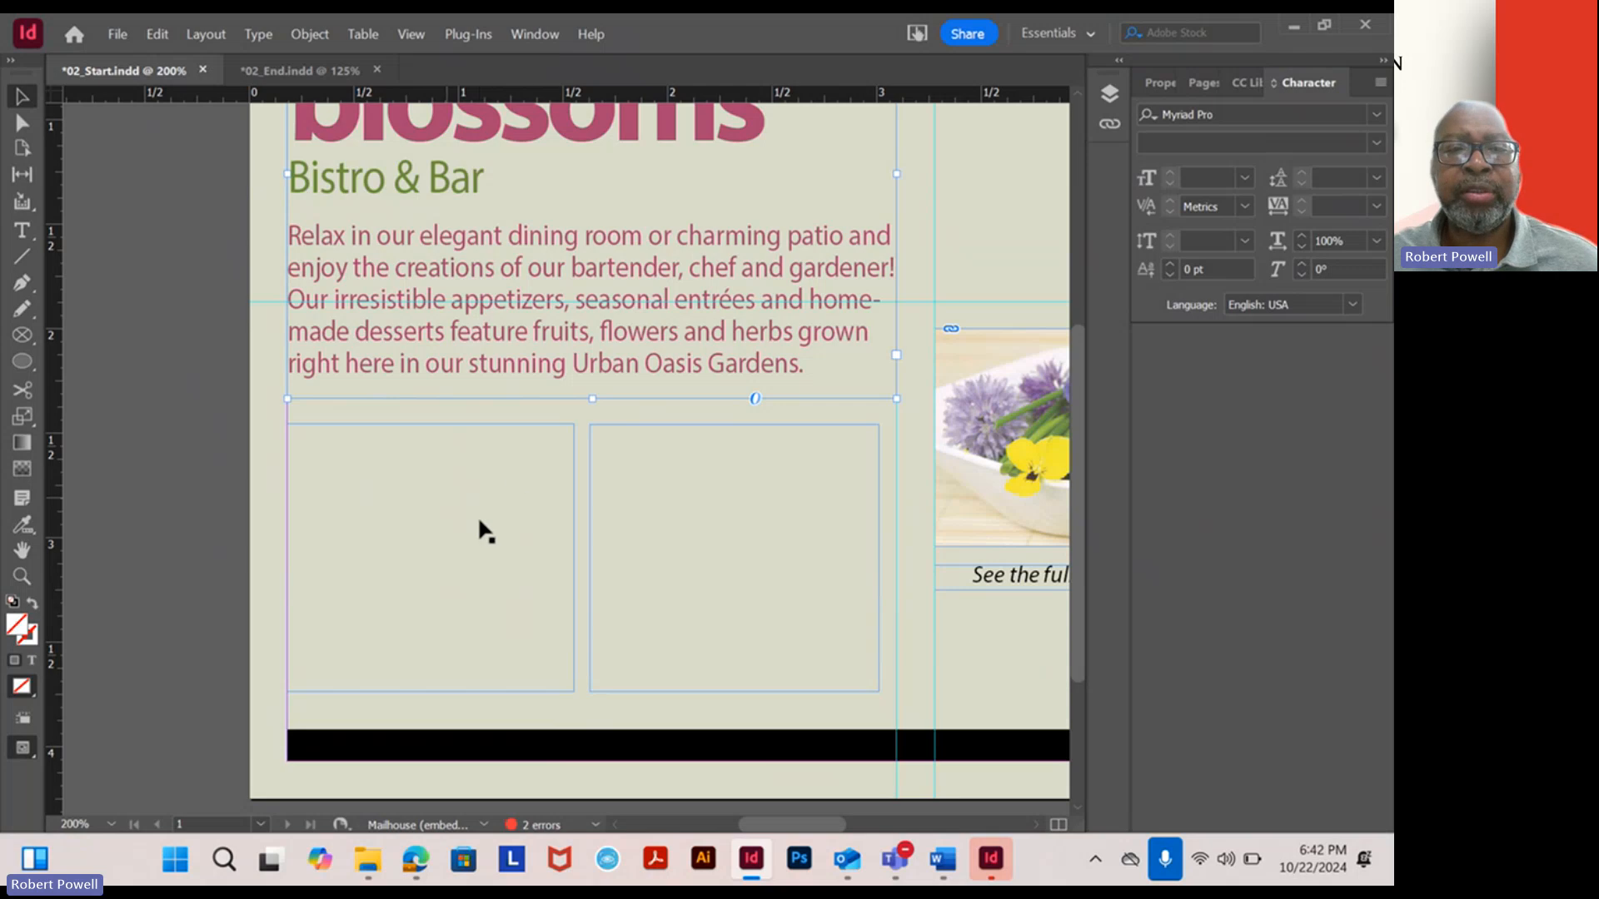
pyautogui.click(537, 567)
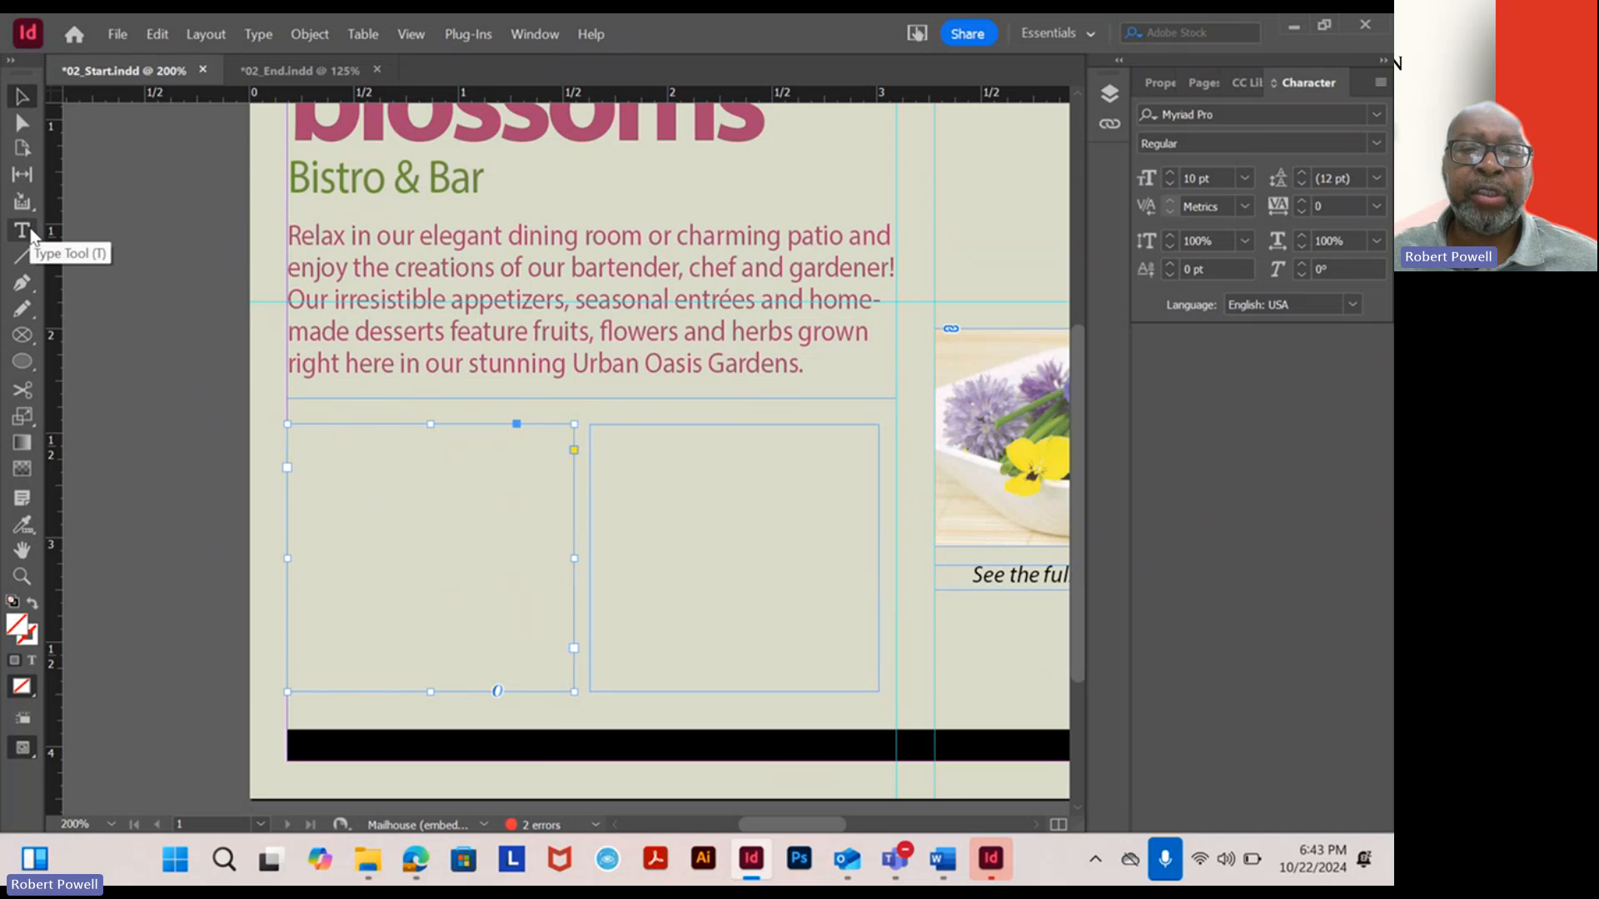
# Switch to the Lesson02 folder, open the Bistro Word document and copy all of its text.
pyautogui.click(372, 866)
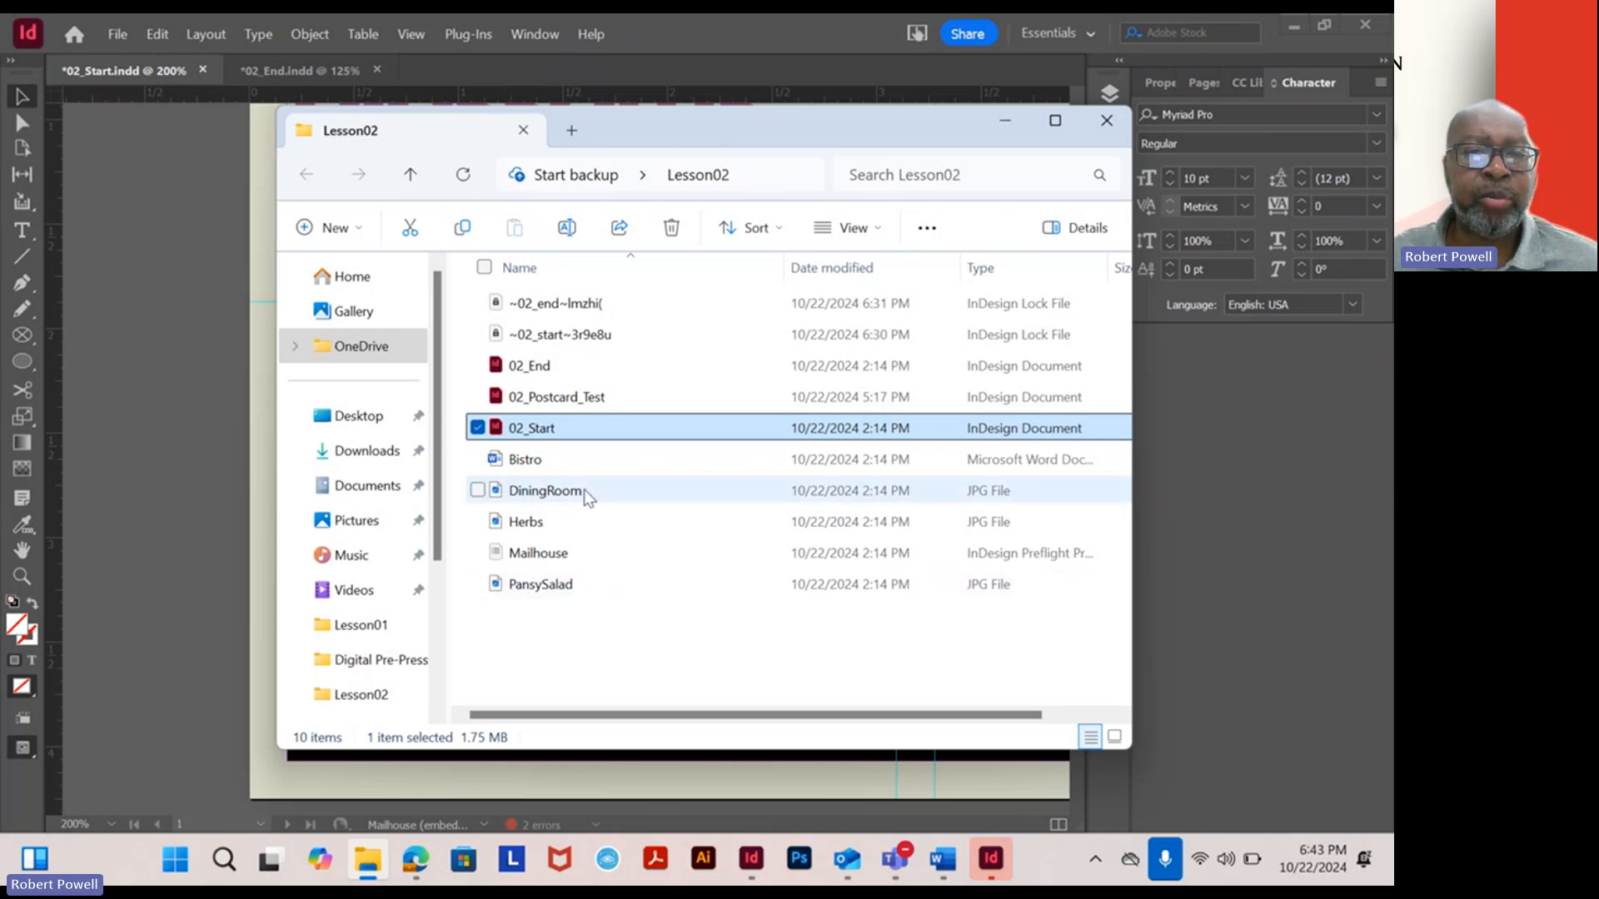
pyautogui.doubleClick(547, 463)
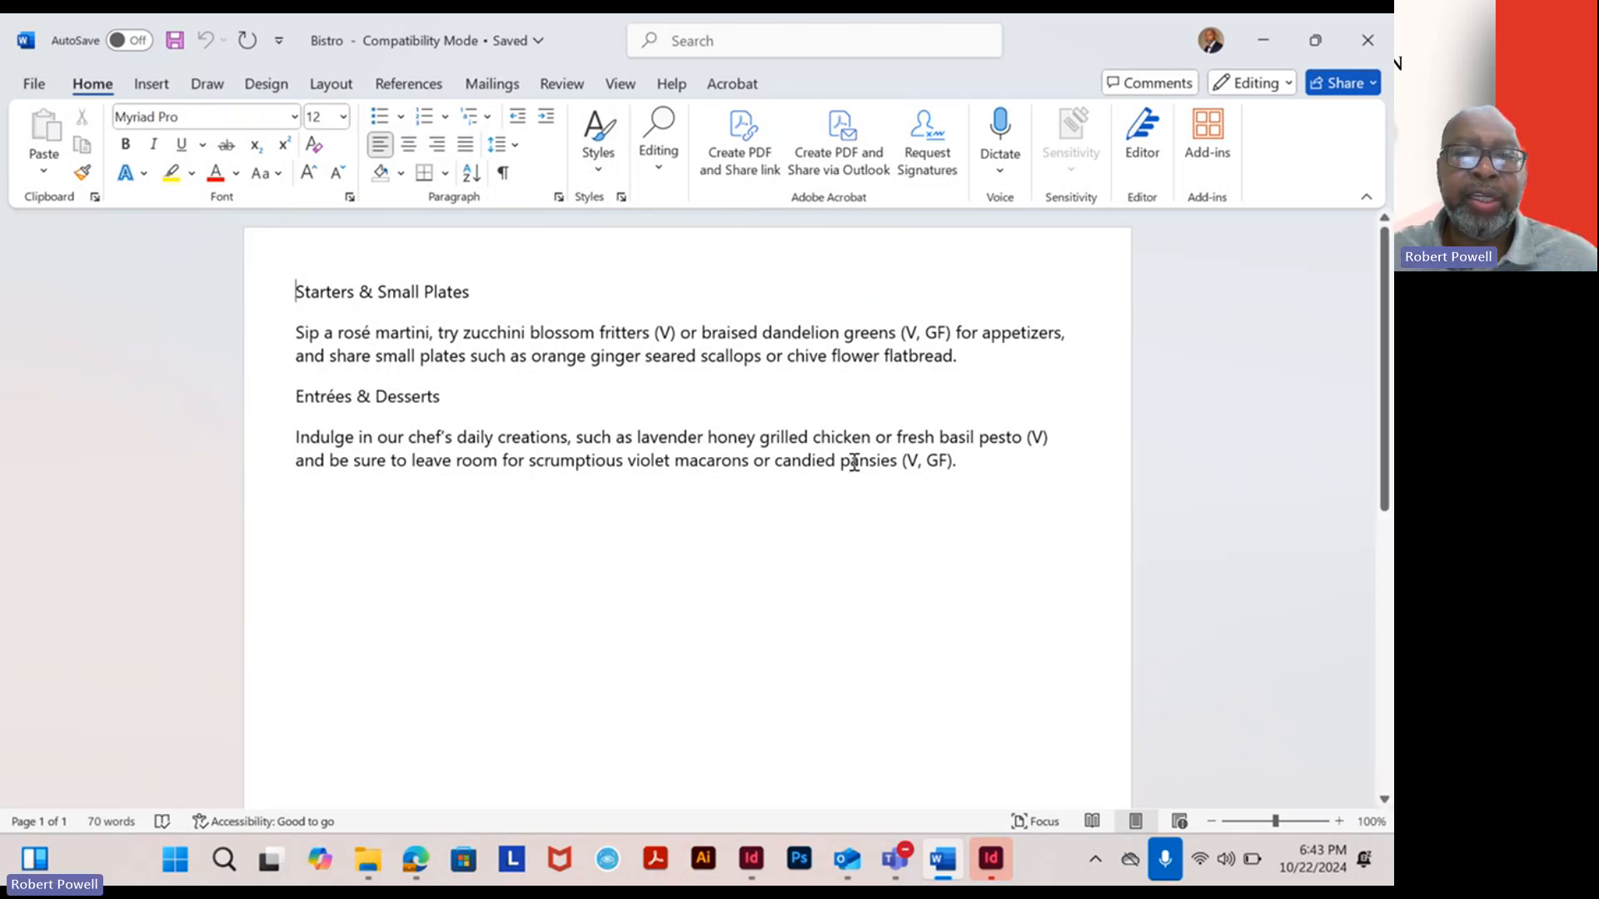
pyautogui.write('a')
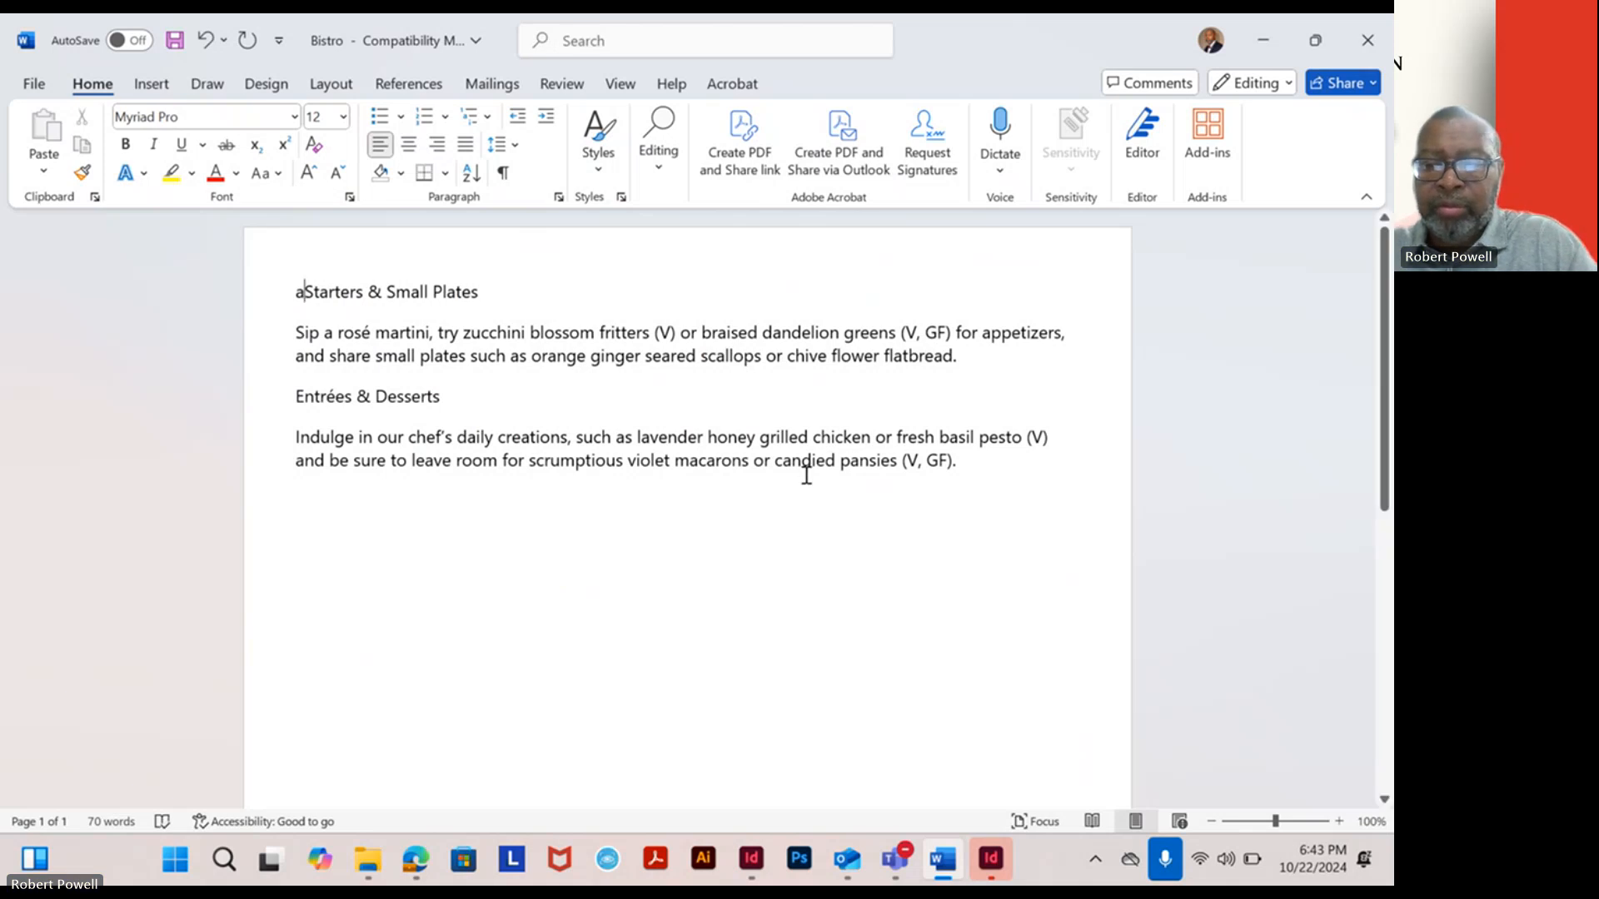
pyautogui.press('BackSpace')
pyautogui.hotkey('ctrl', 'a')
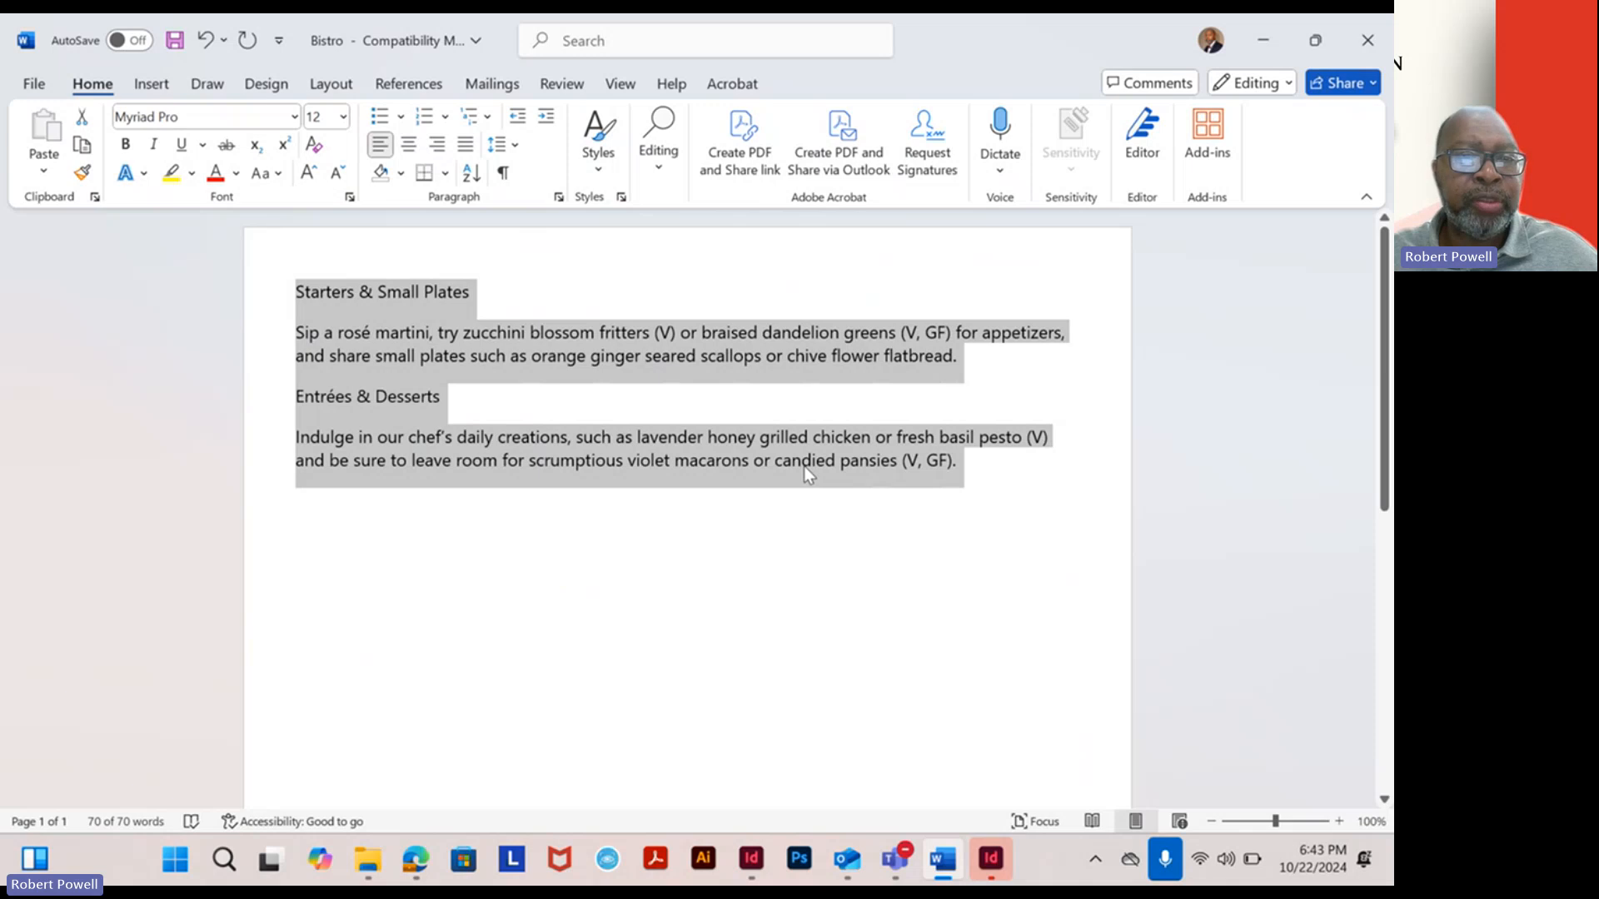
pyautogui.click(666, 450)
pyautogui.moveTo(958, 463); pyautogui.dragTo(296, 277)
pyautogui.tripleClick(358, 310)
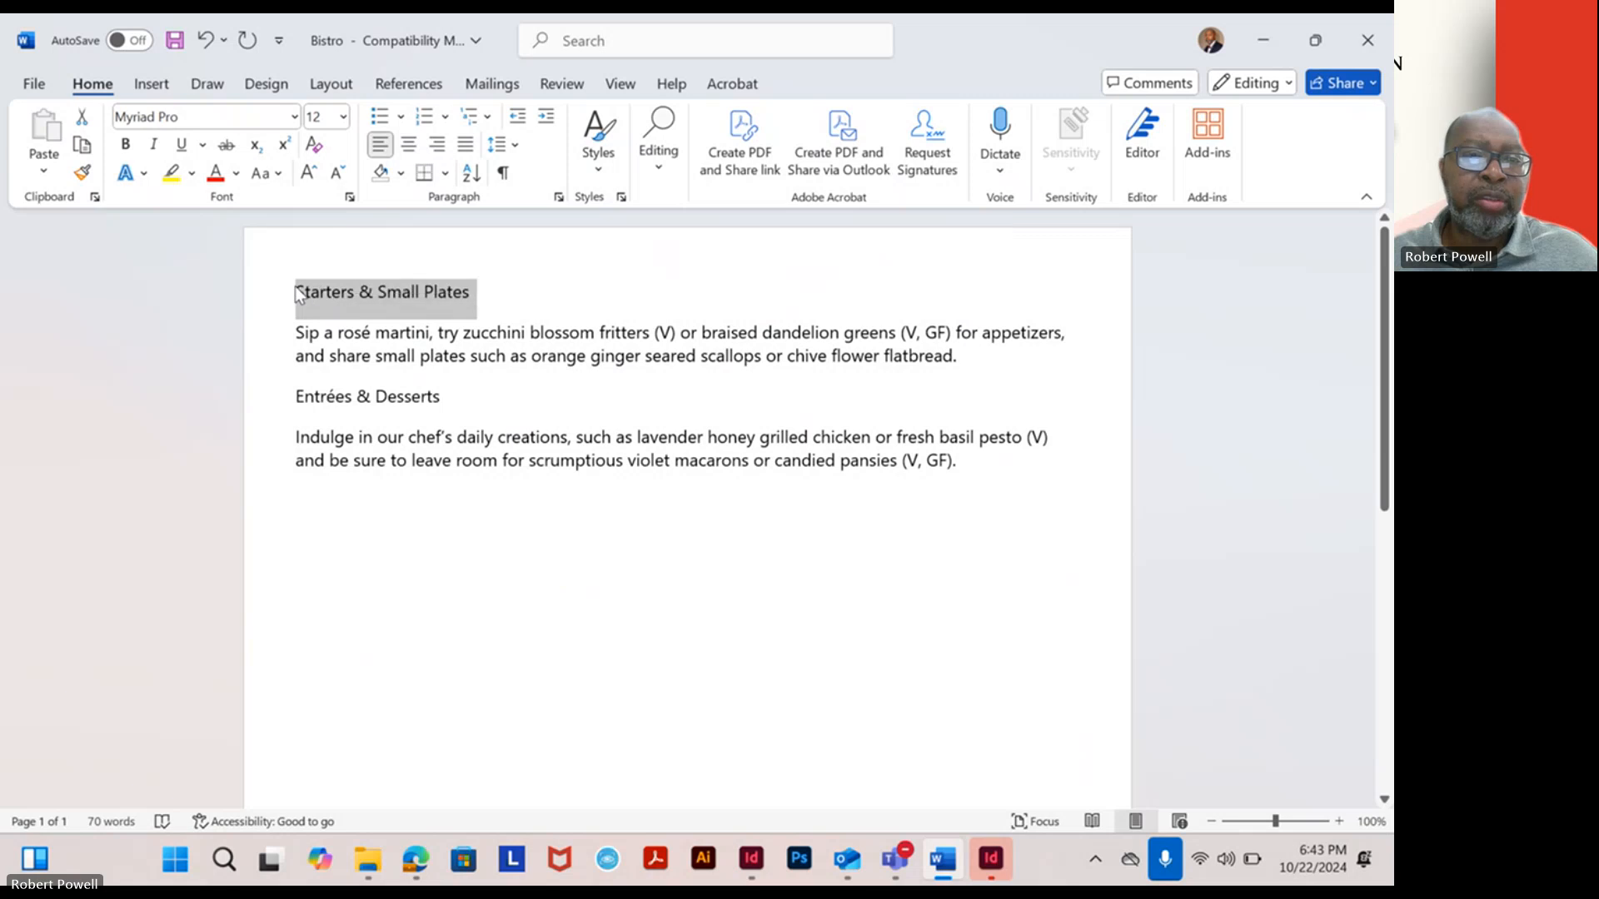
pyautogui.click(295, 292)
pyautogui.keyDown('shift'); pyautogui.click(1057, 564); pyautogui.keyUp('shift')
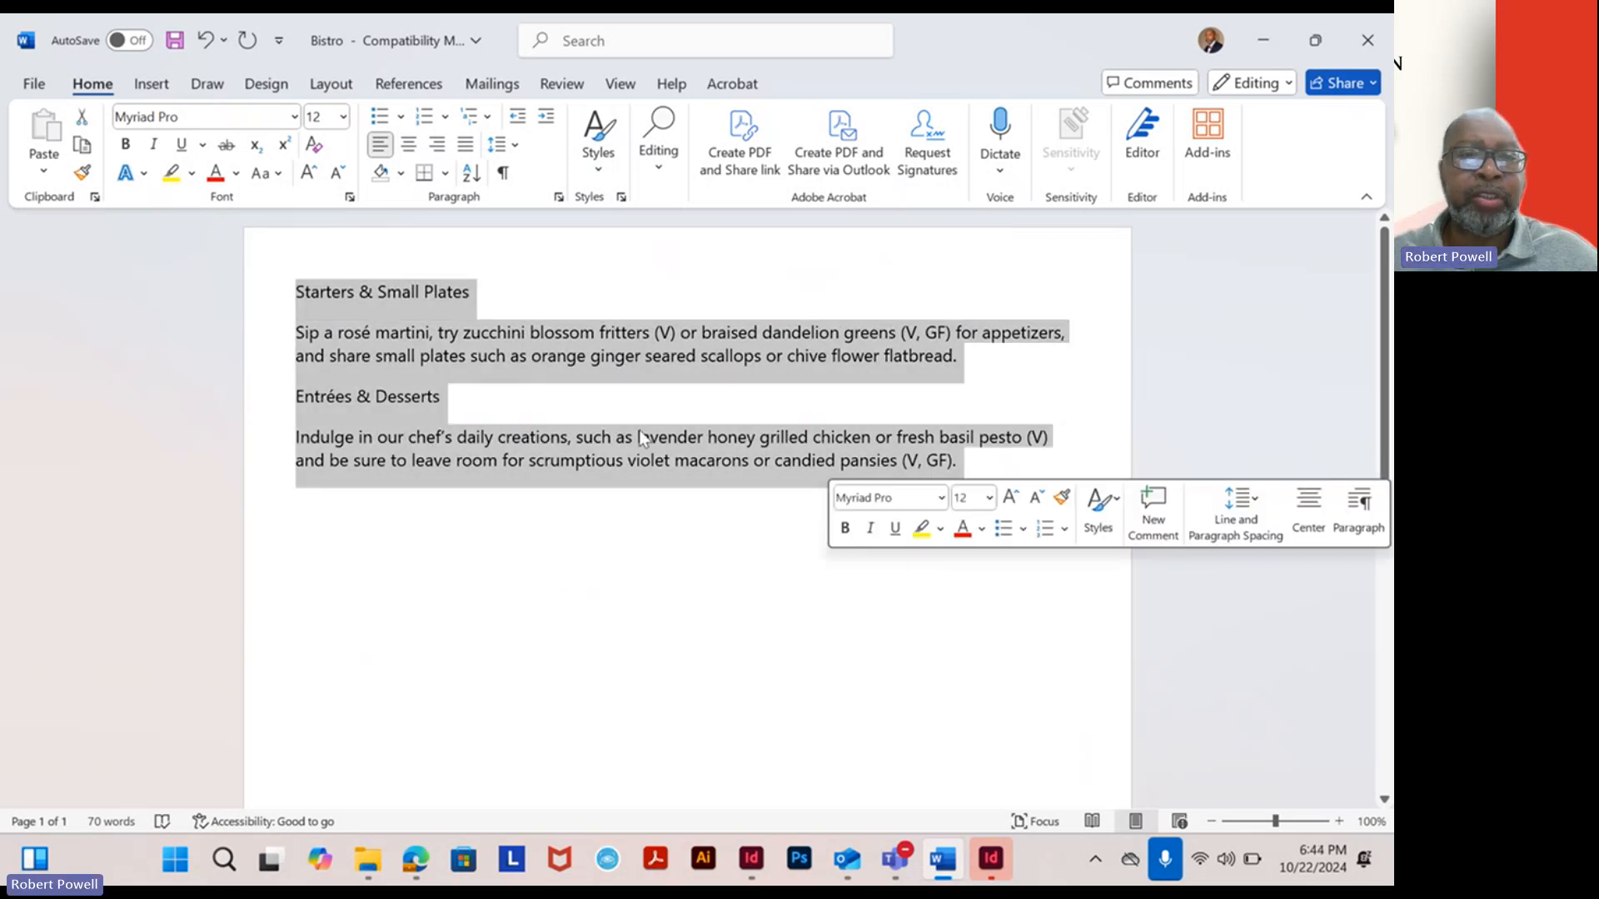
pyautogui.rightClick(386, 358)
pyautogui.click(460, 473)
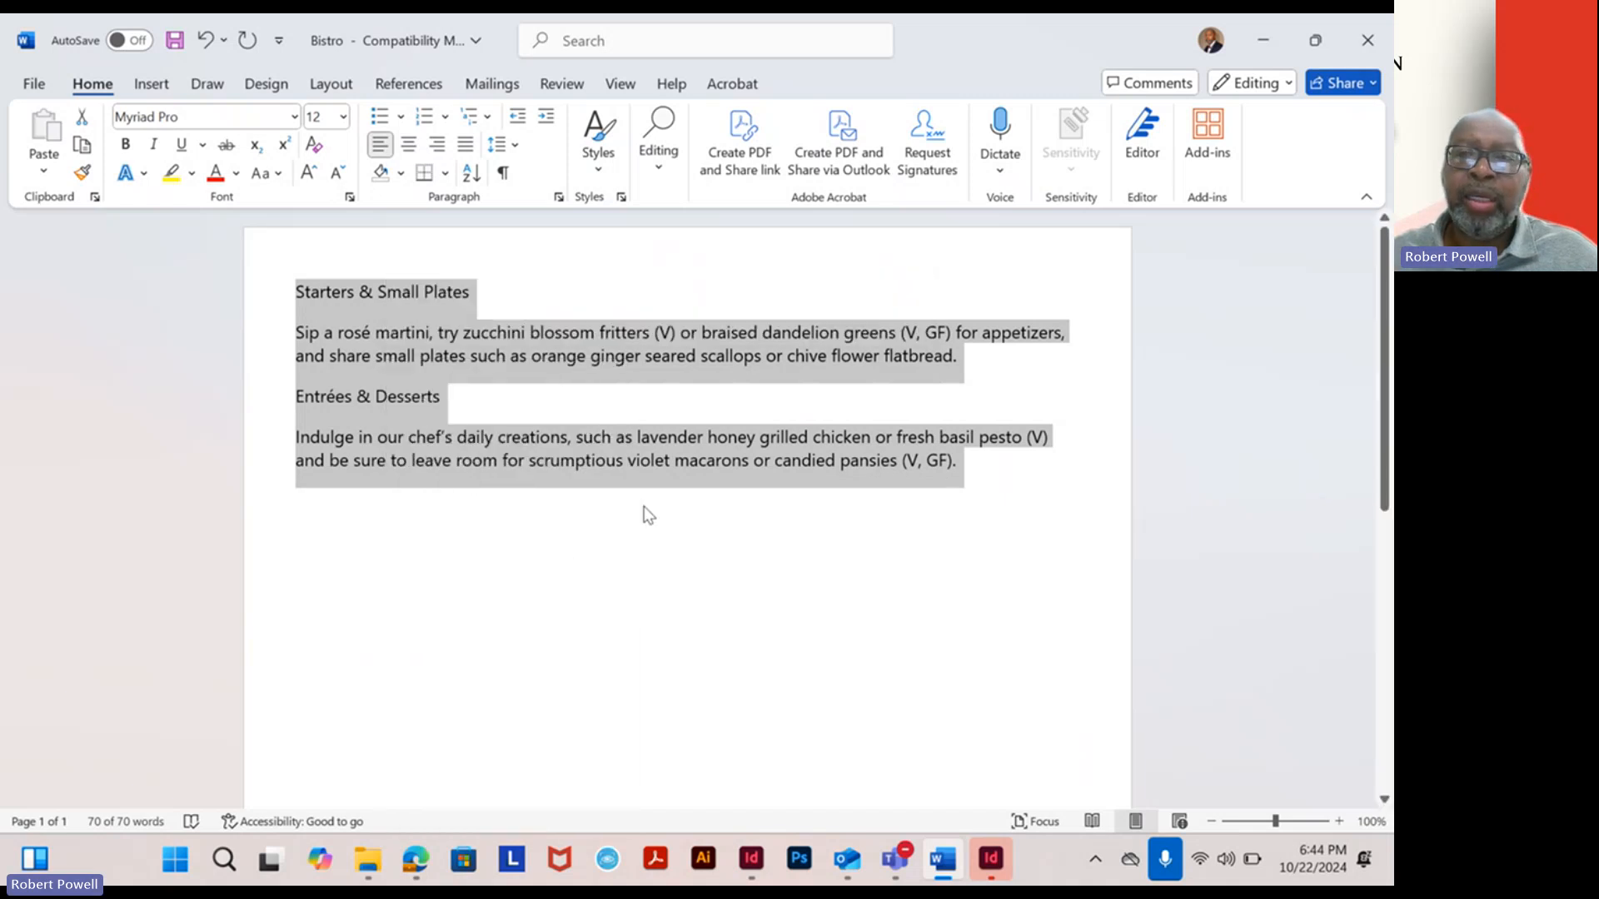
# Return to the InDesign postcard and paste the copied menu text into the left empty text frame.
pyautogui.click(1263, 42)
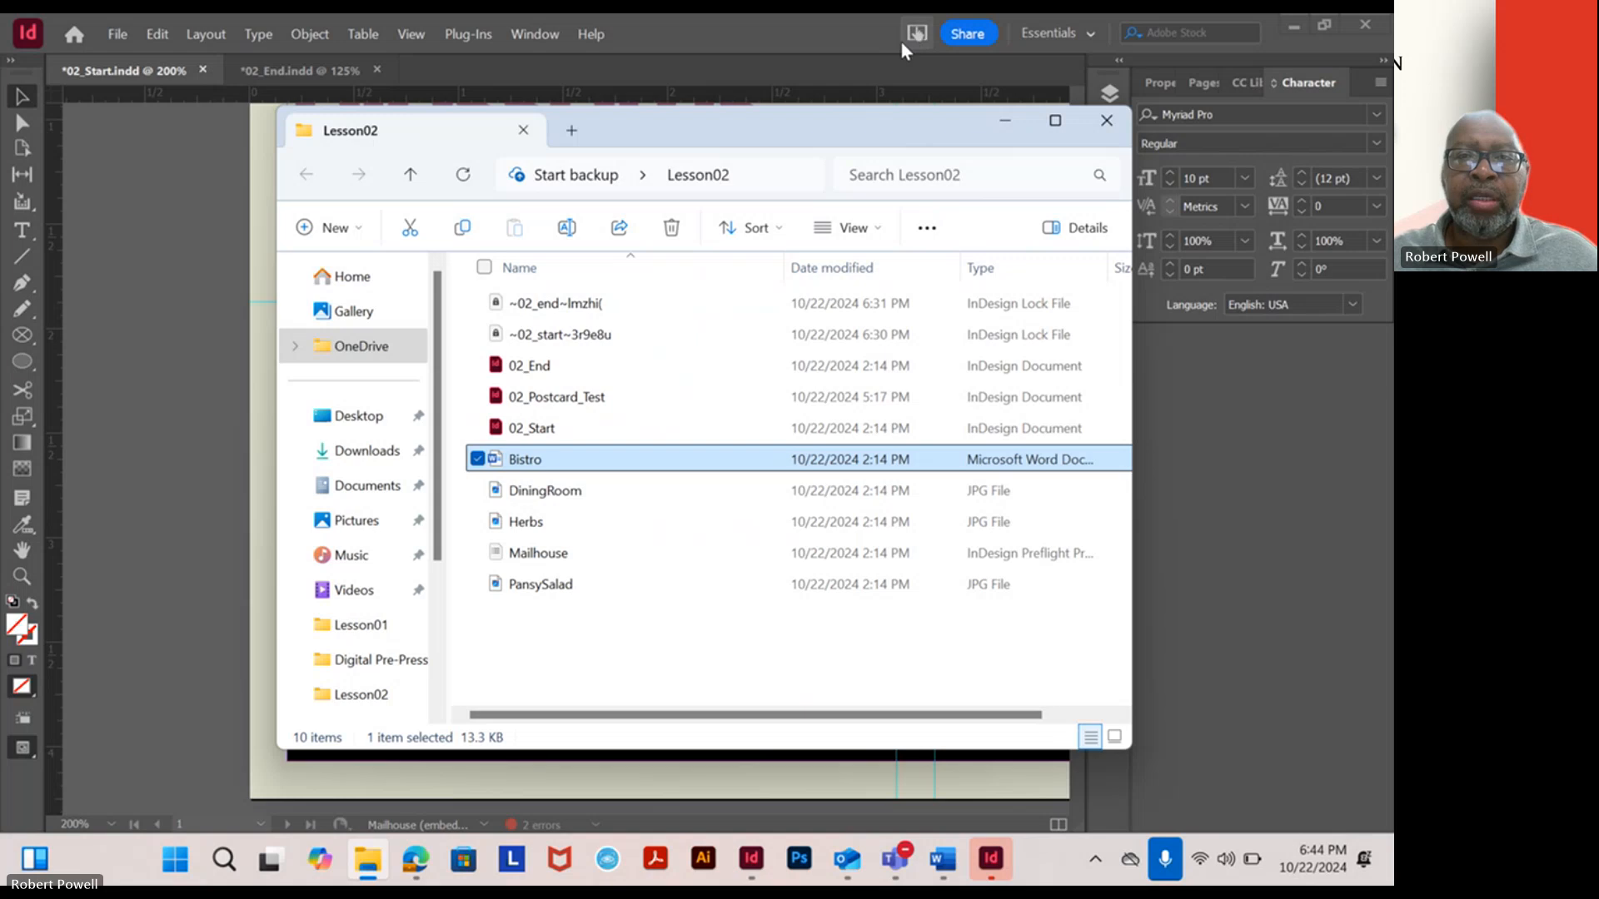
pyautogui.click(883, 35)
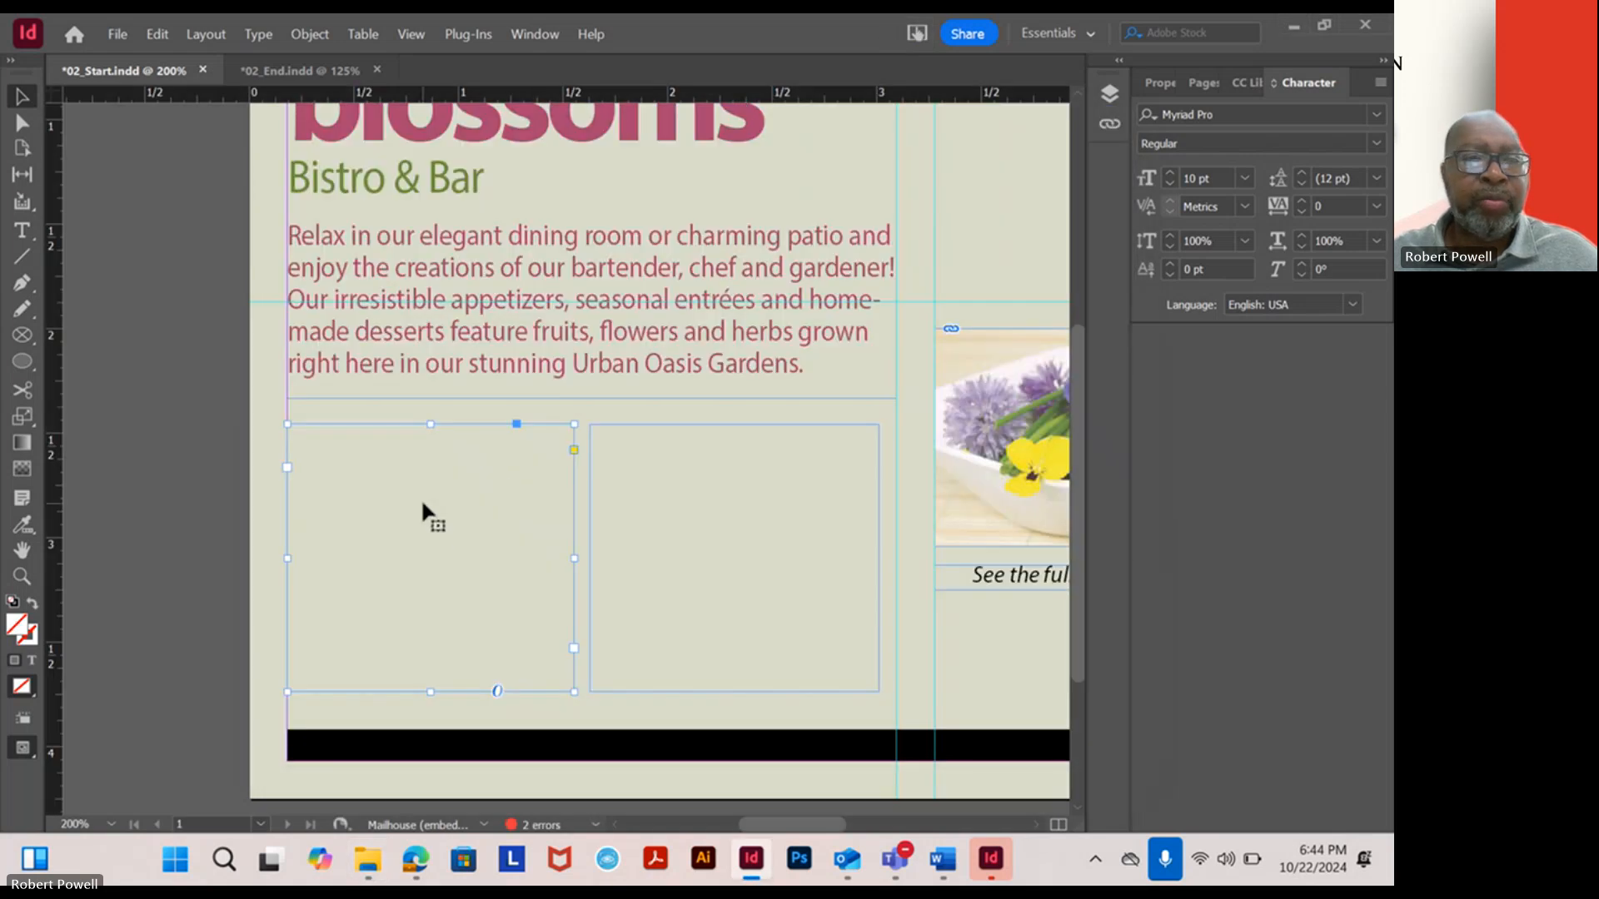
pyautogui.click(27, 230)
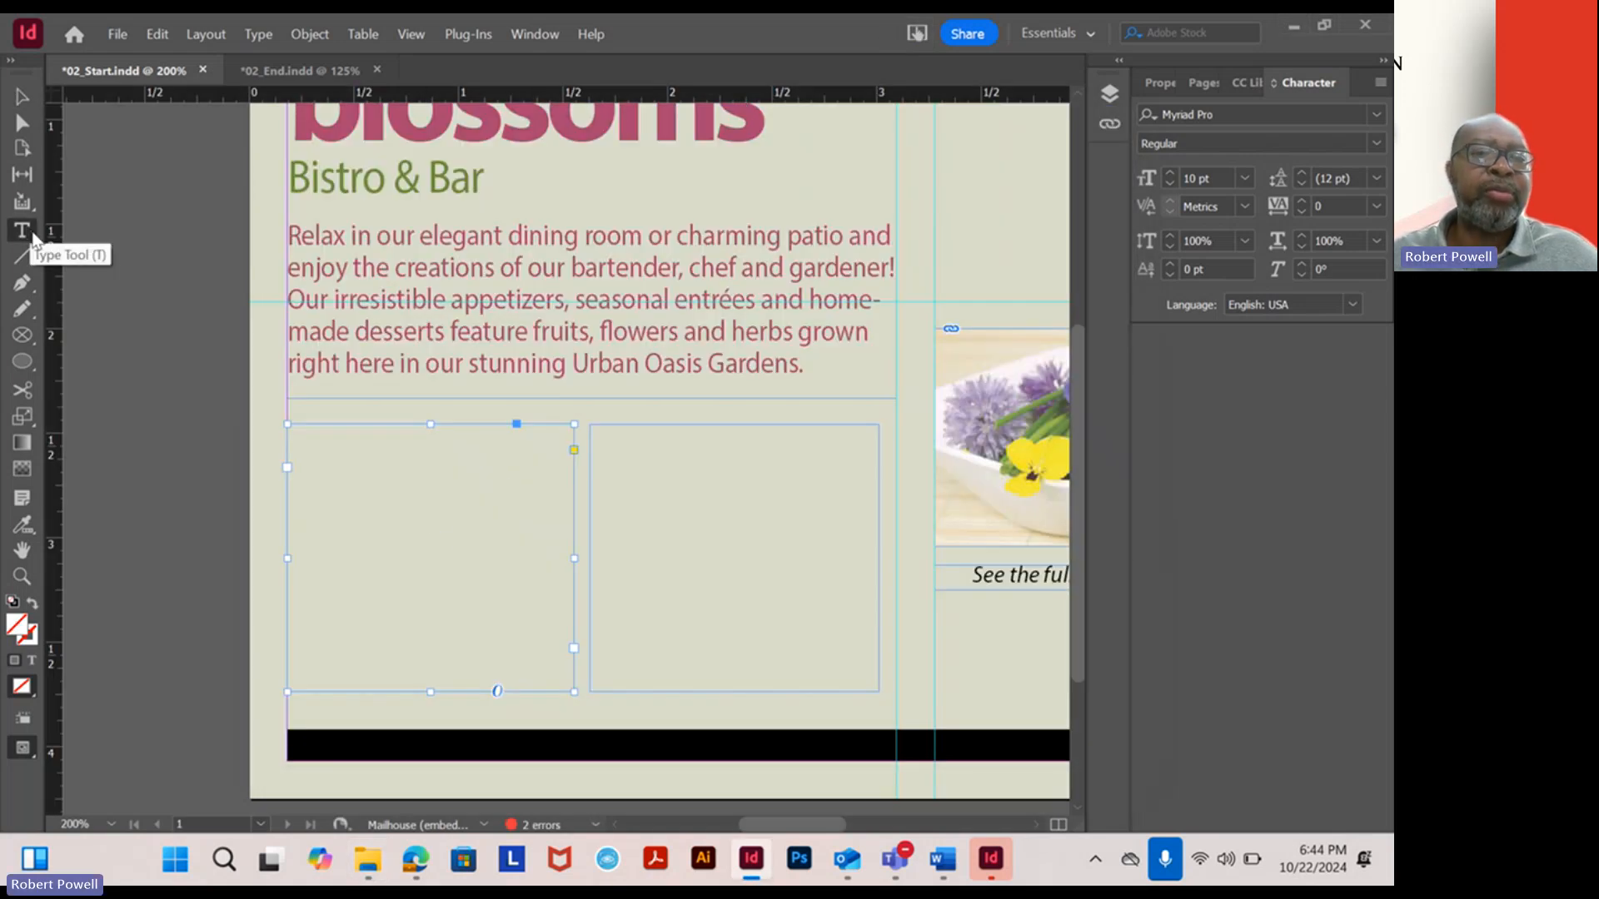
pyautogui.click(316, 455)
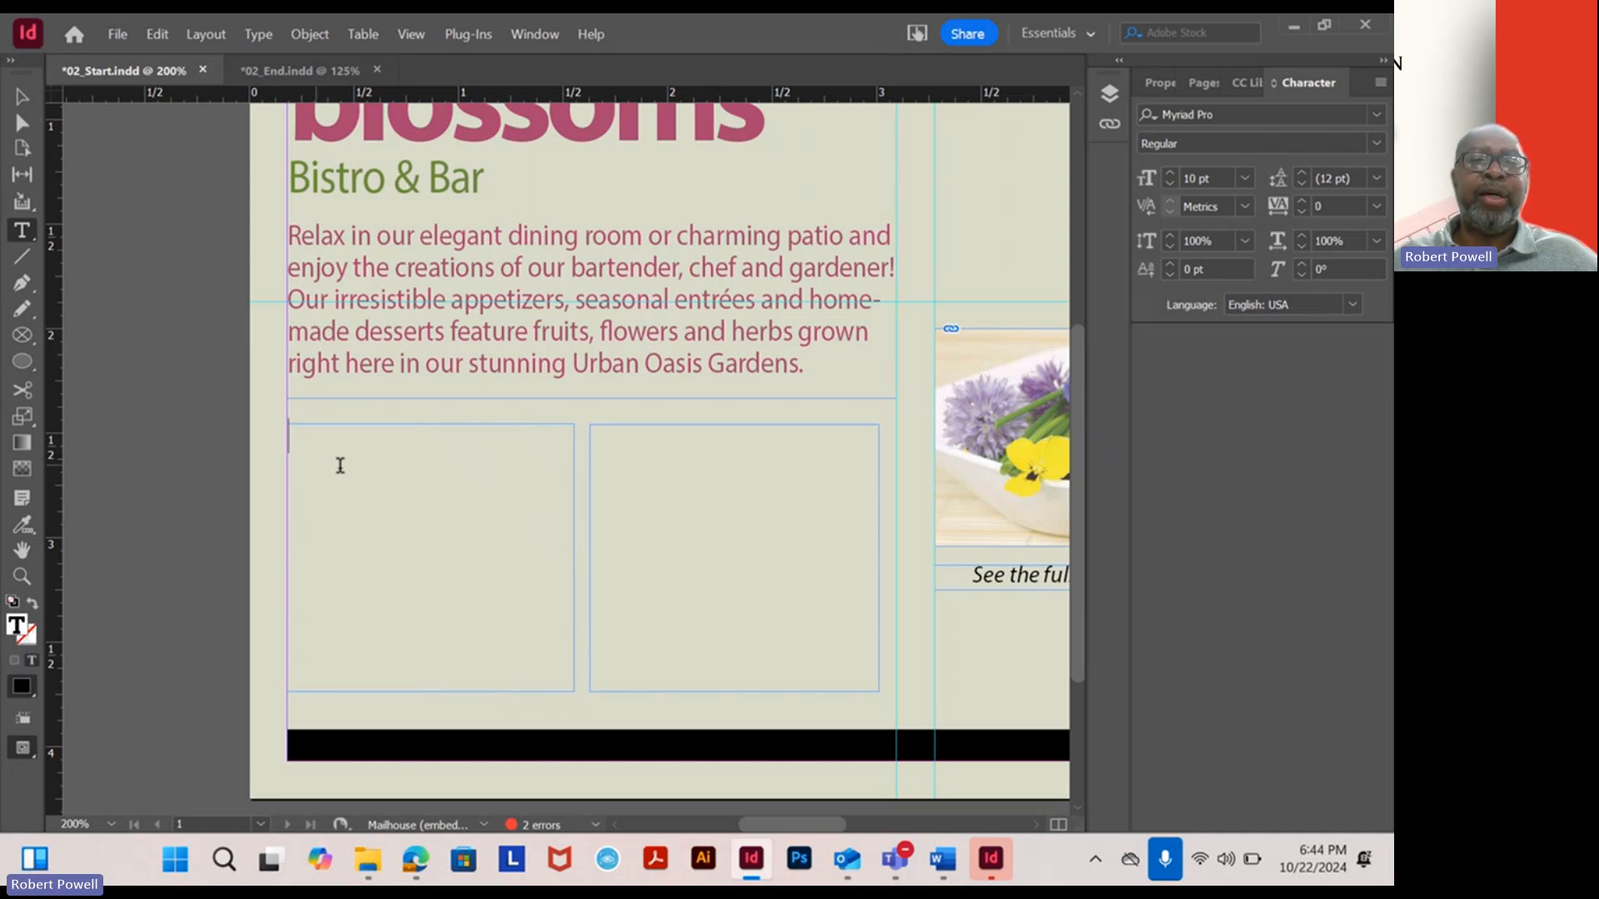
pyautogui.click(160, 37)
pyautogui.click(234, 160)
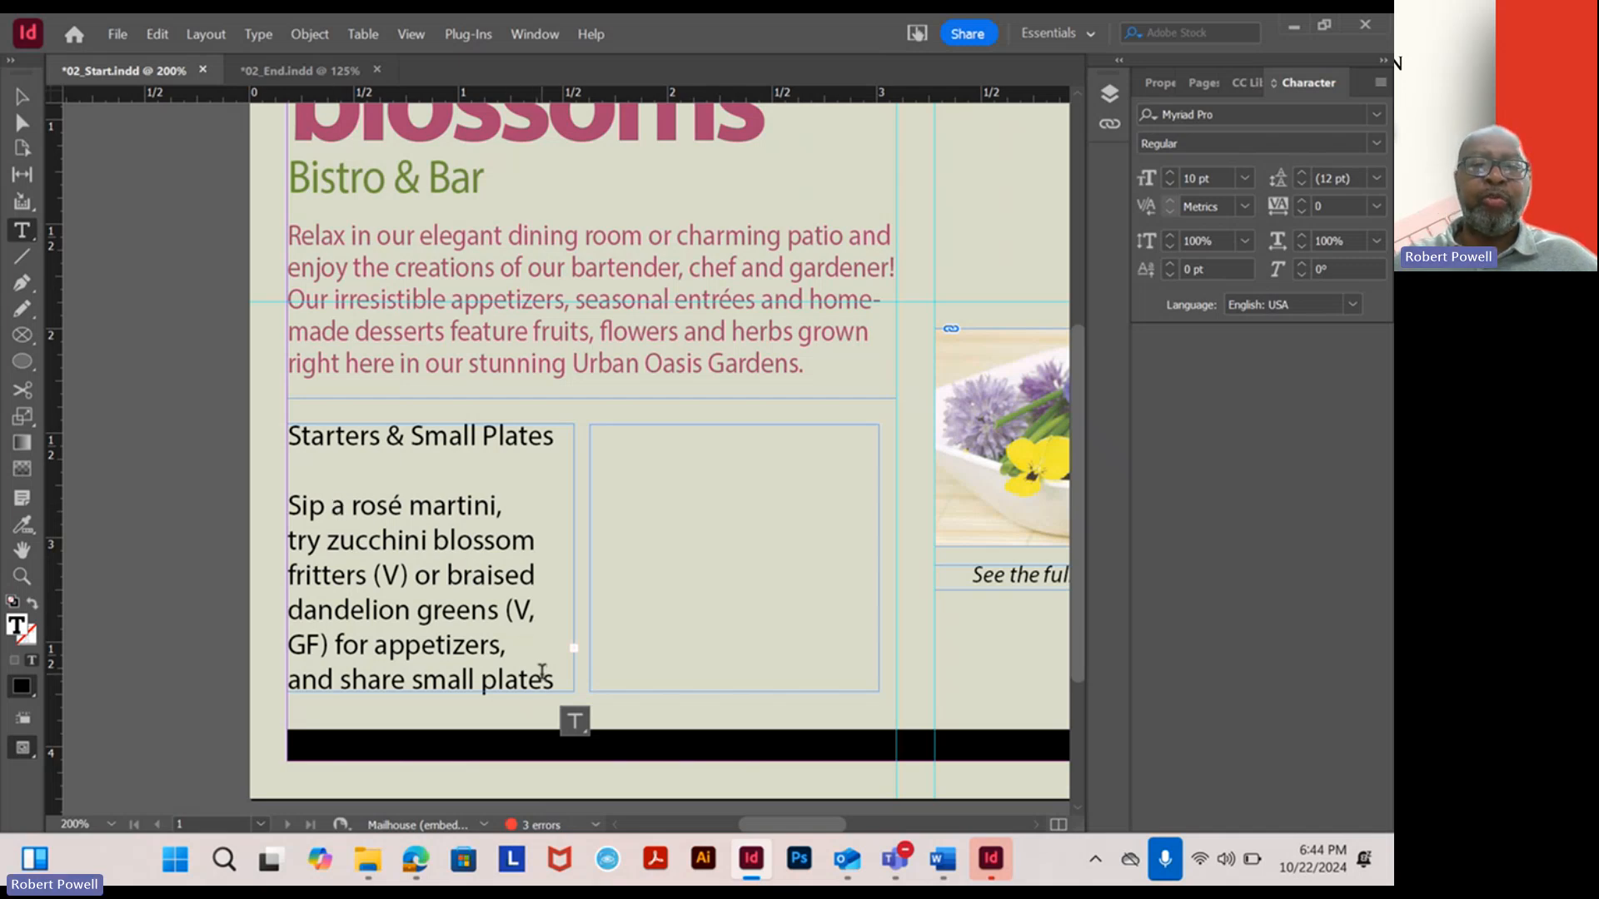
pyautogui.click(848, 860)
pyautogui.click(848, 860)
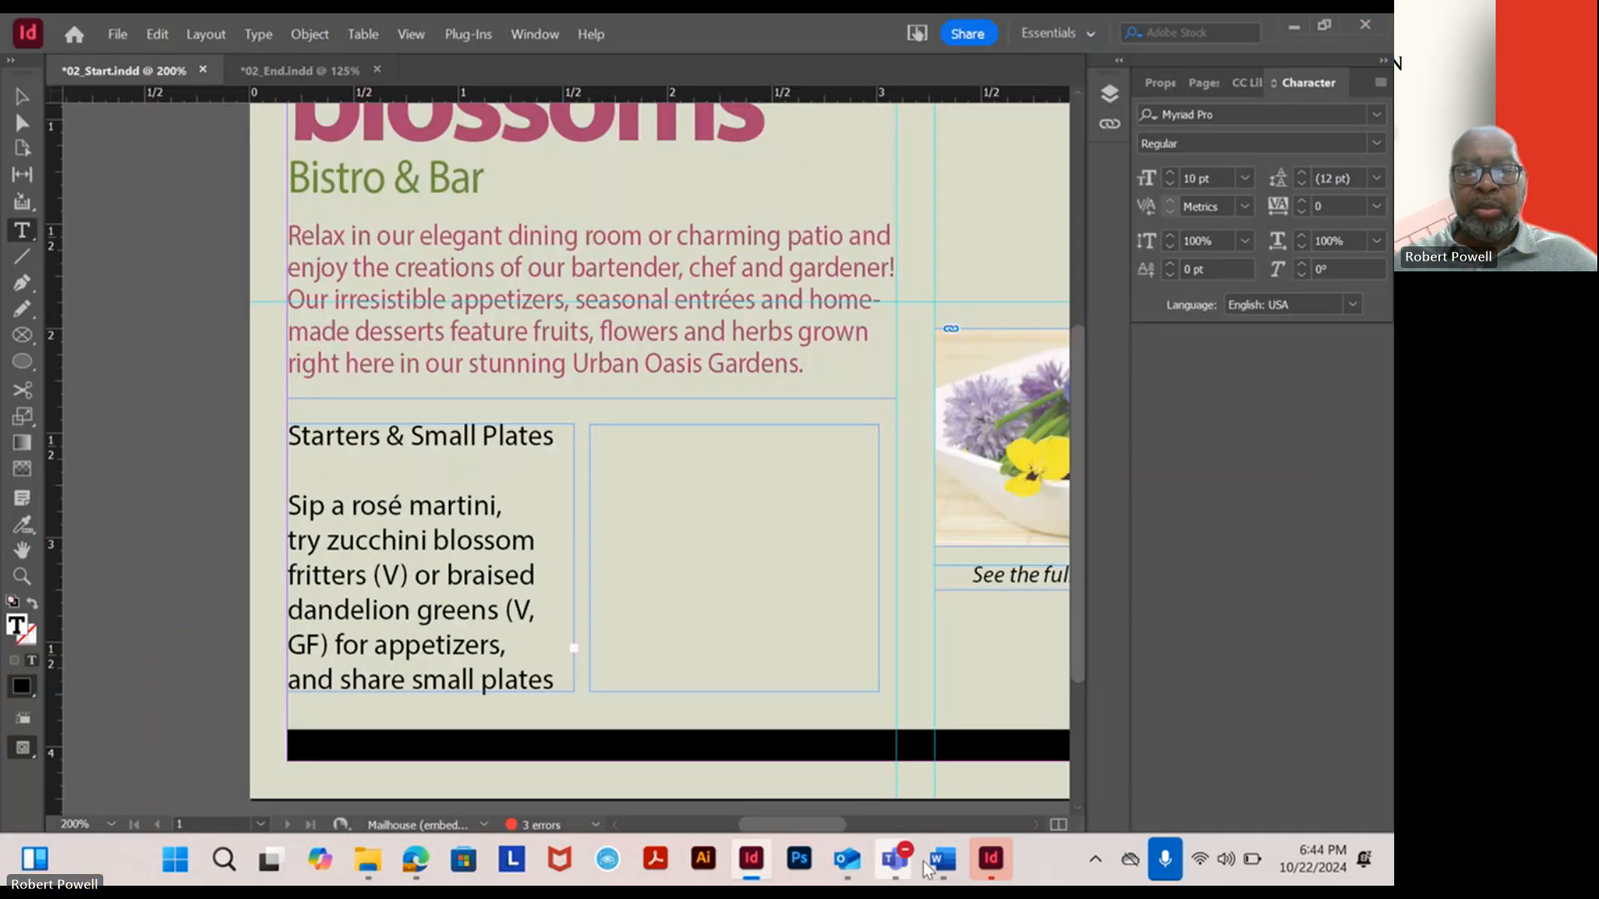
pyautogui.click(939, 865)
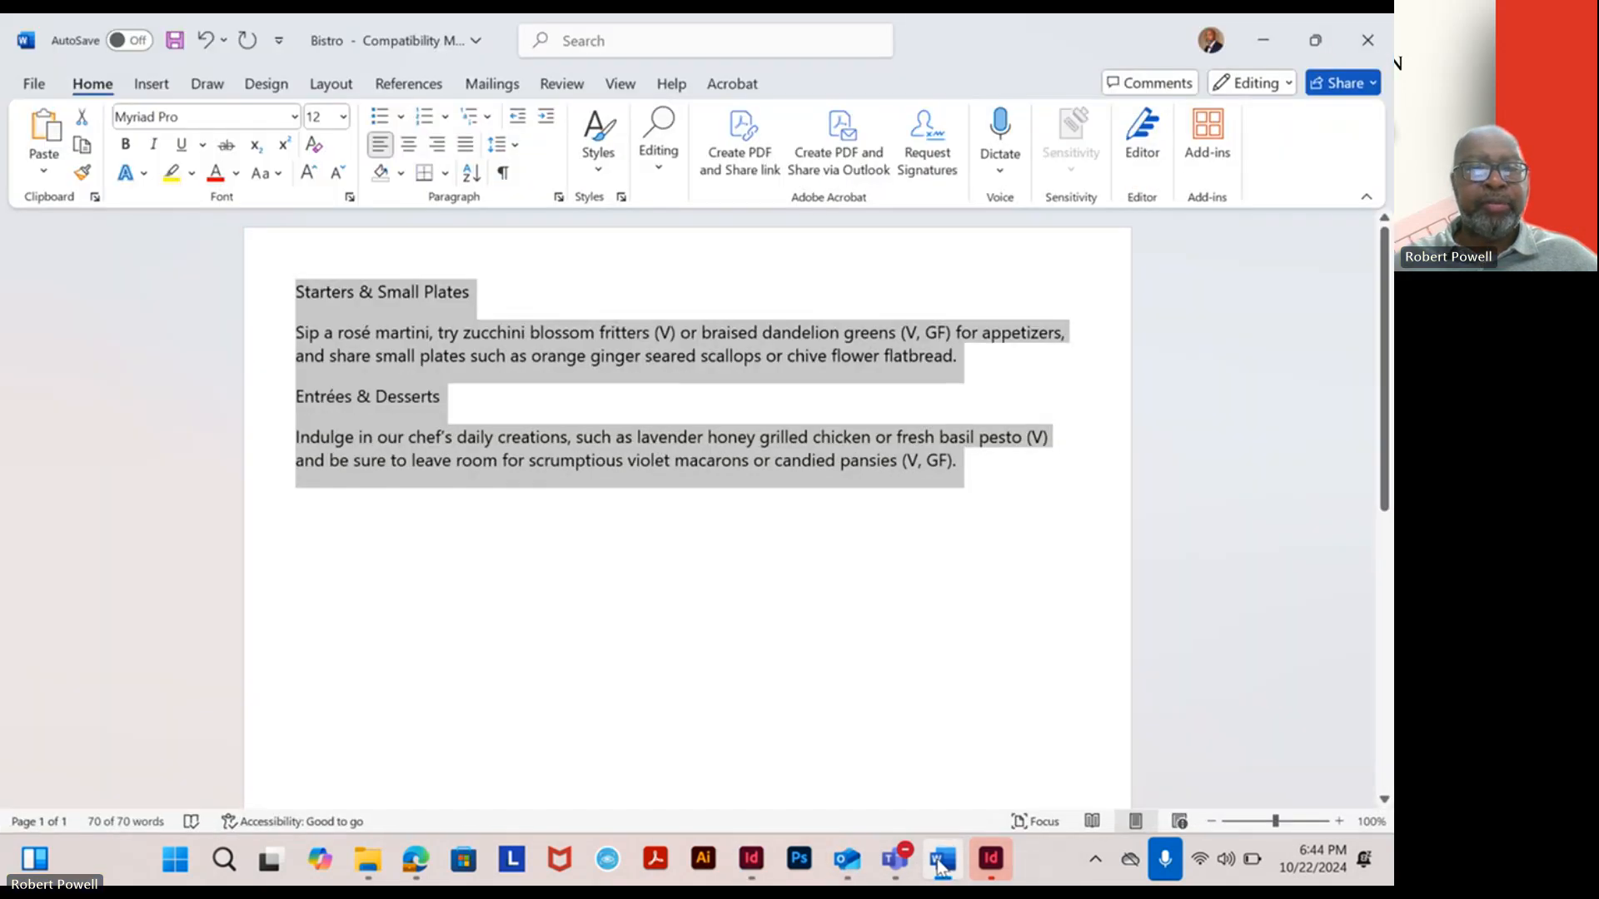
pyautogui.click(939, 864)
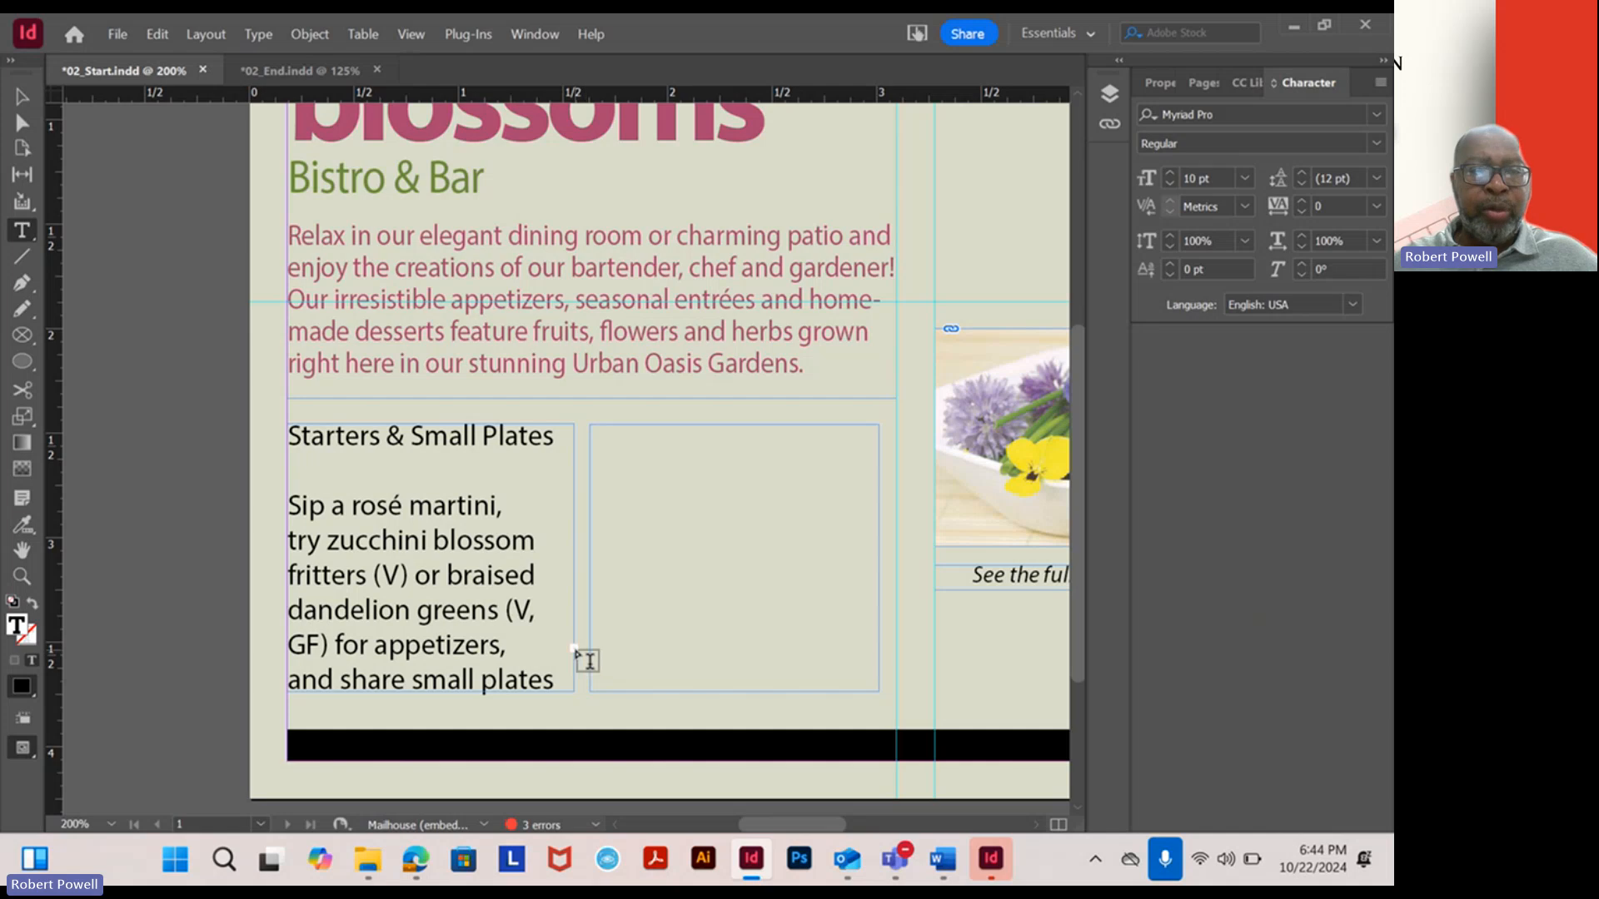
# Thread the overset text from the left menu frame into the empty frame beside it.
pyautogui.press('Escape')
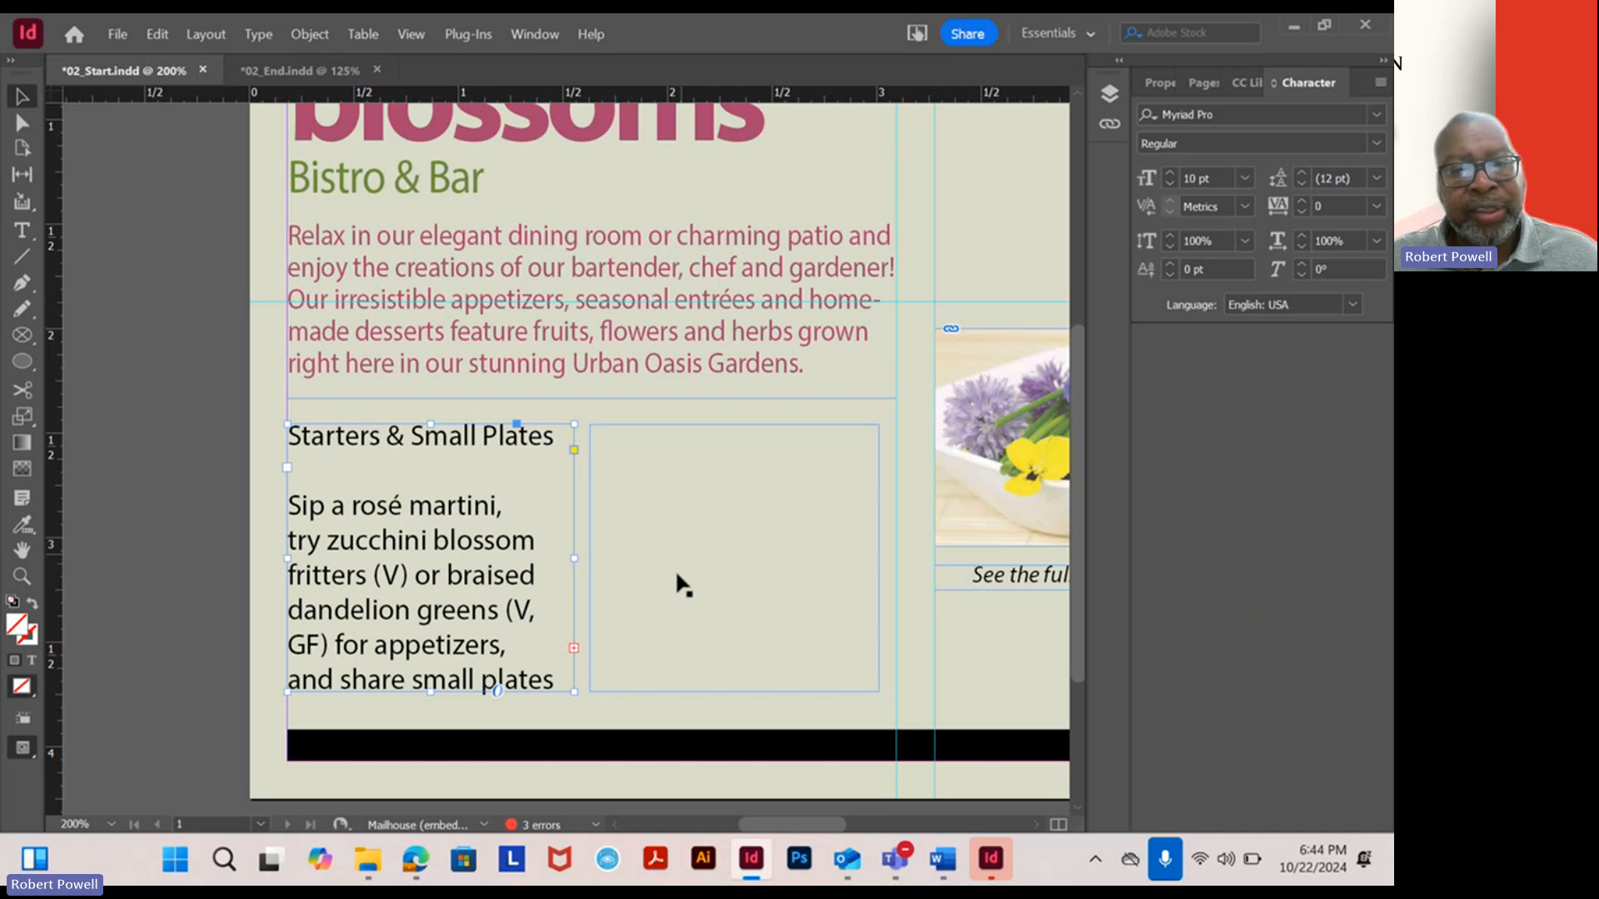
pyautogui.click(574, 648)
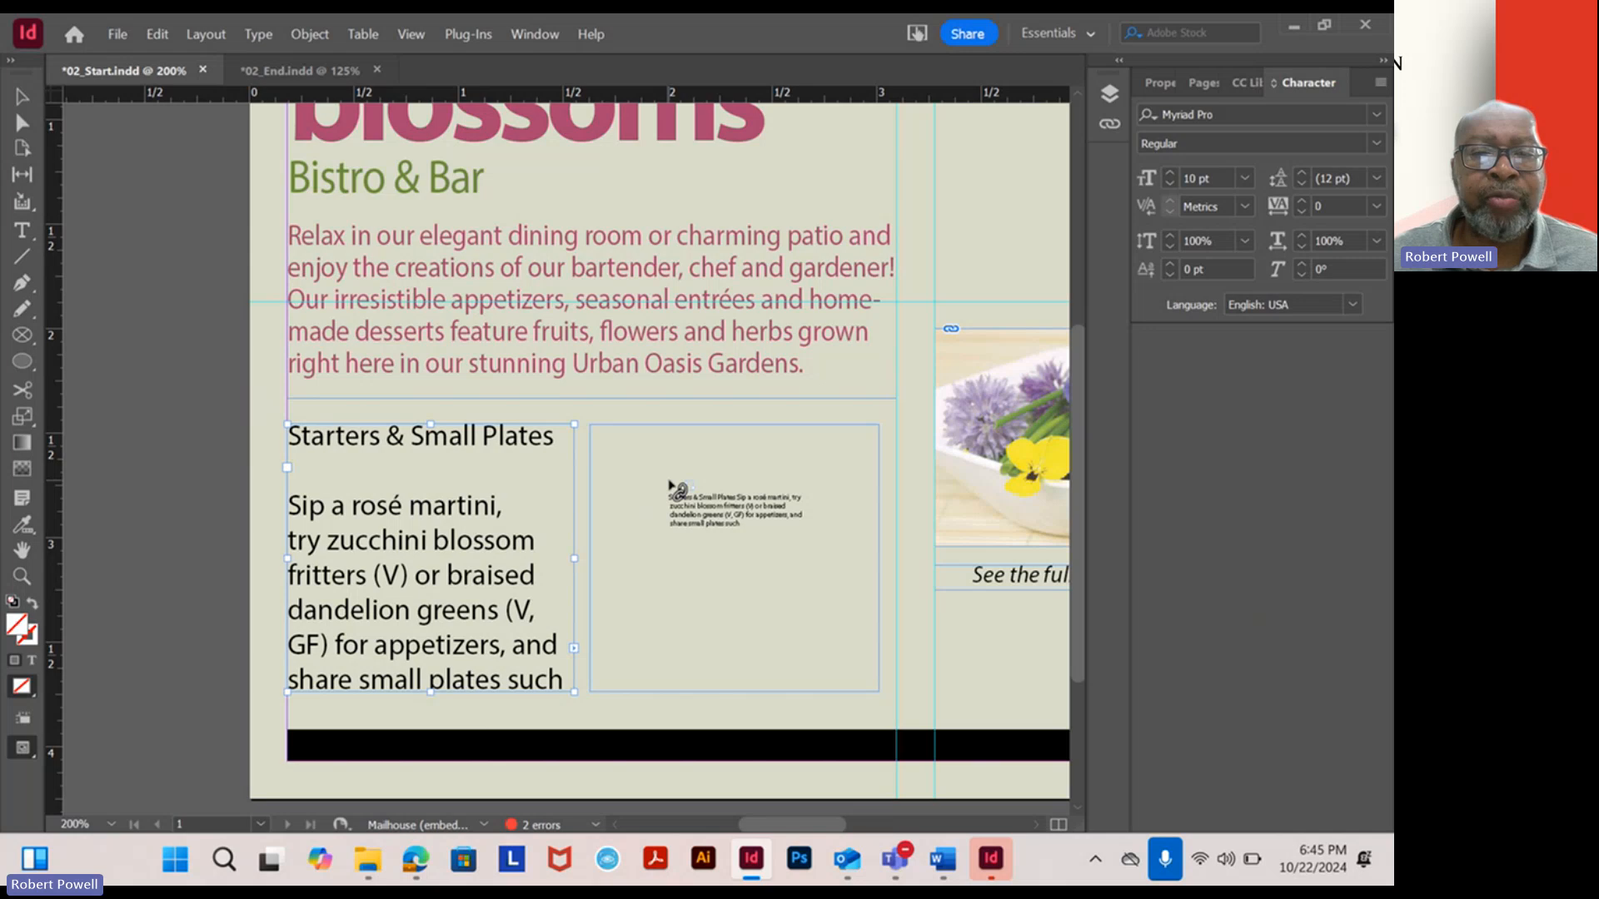
pyautogui.click(671, 485)
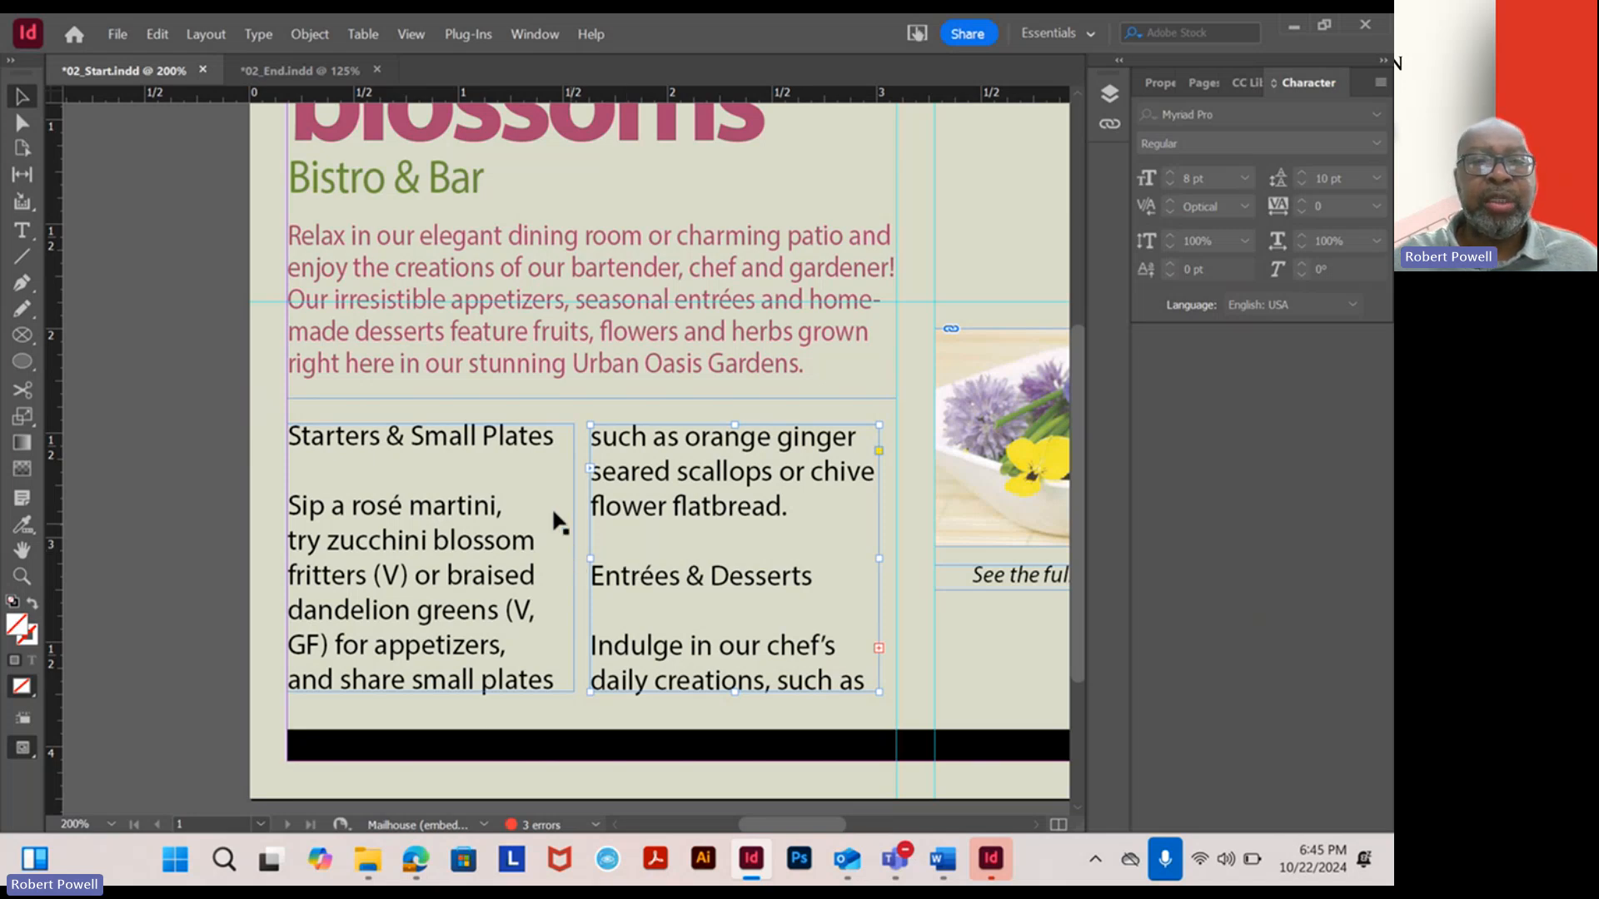
# Select all the text in the two threaded menu frames and reduce its font size to 9 pt and finally 8 pt.
pyautogui.click(21, 231)
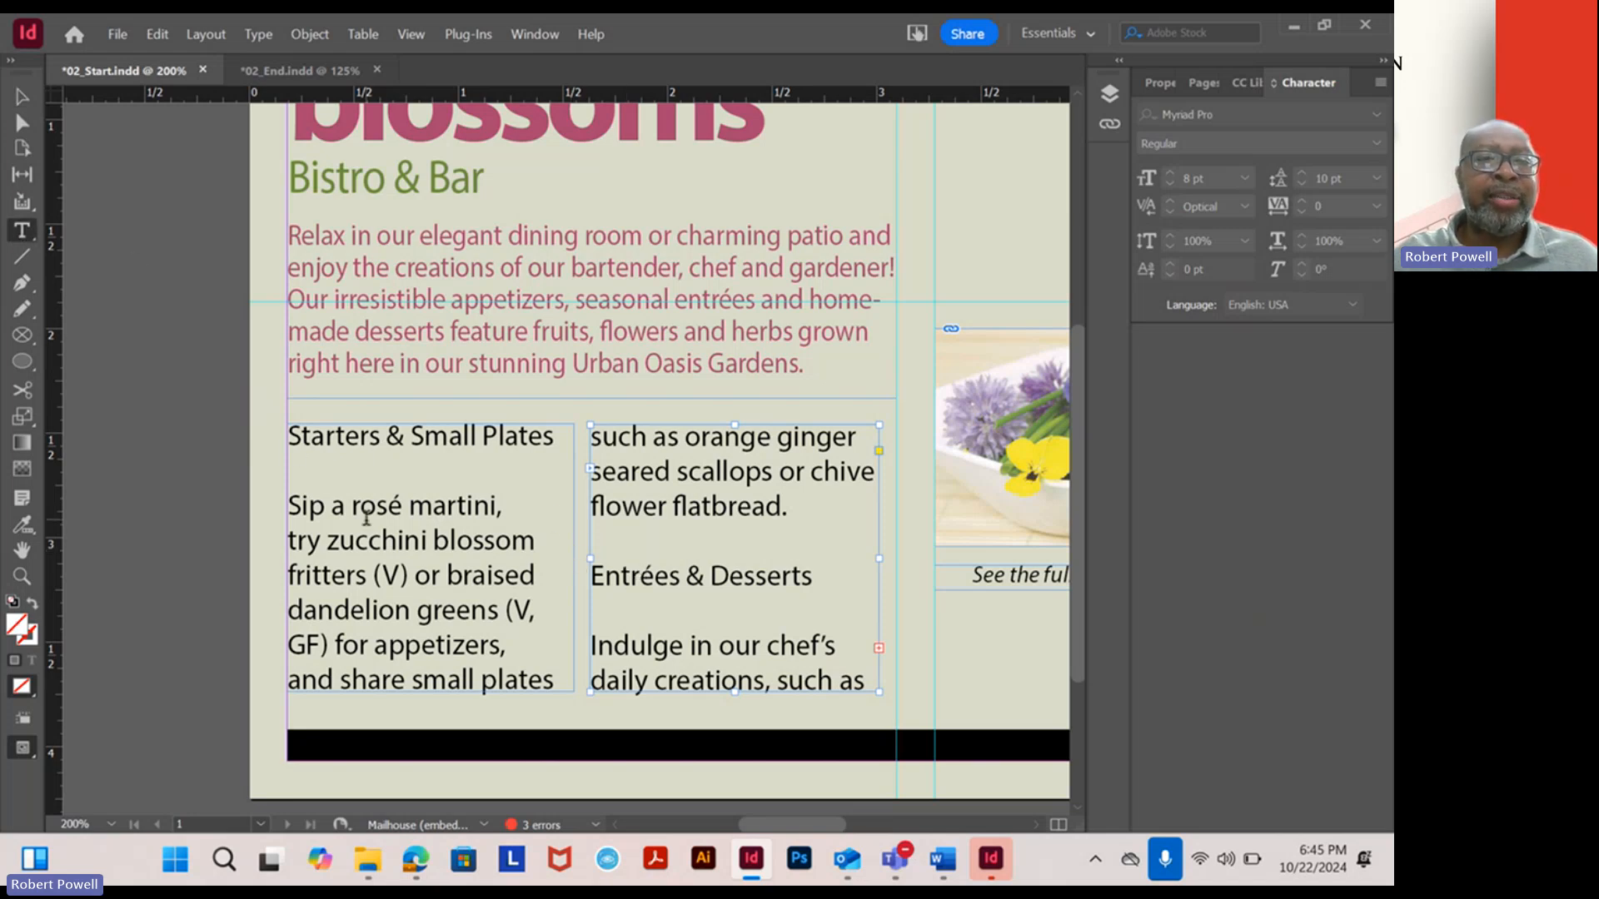
pyautogui.click(366, 518)
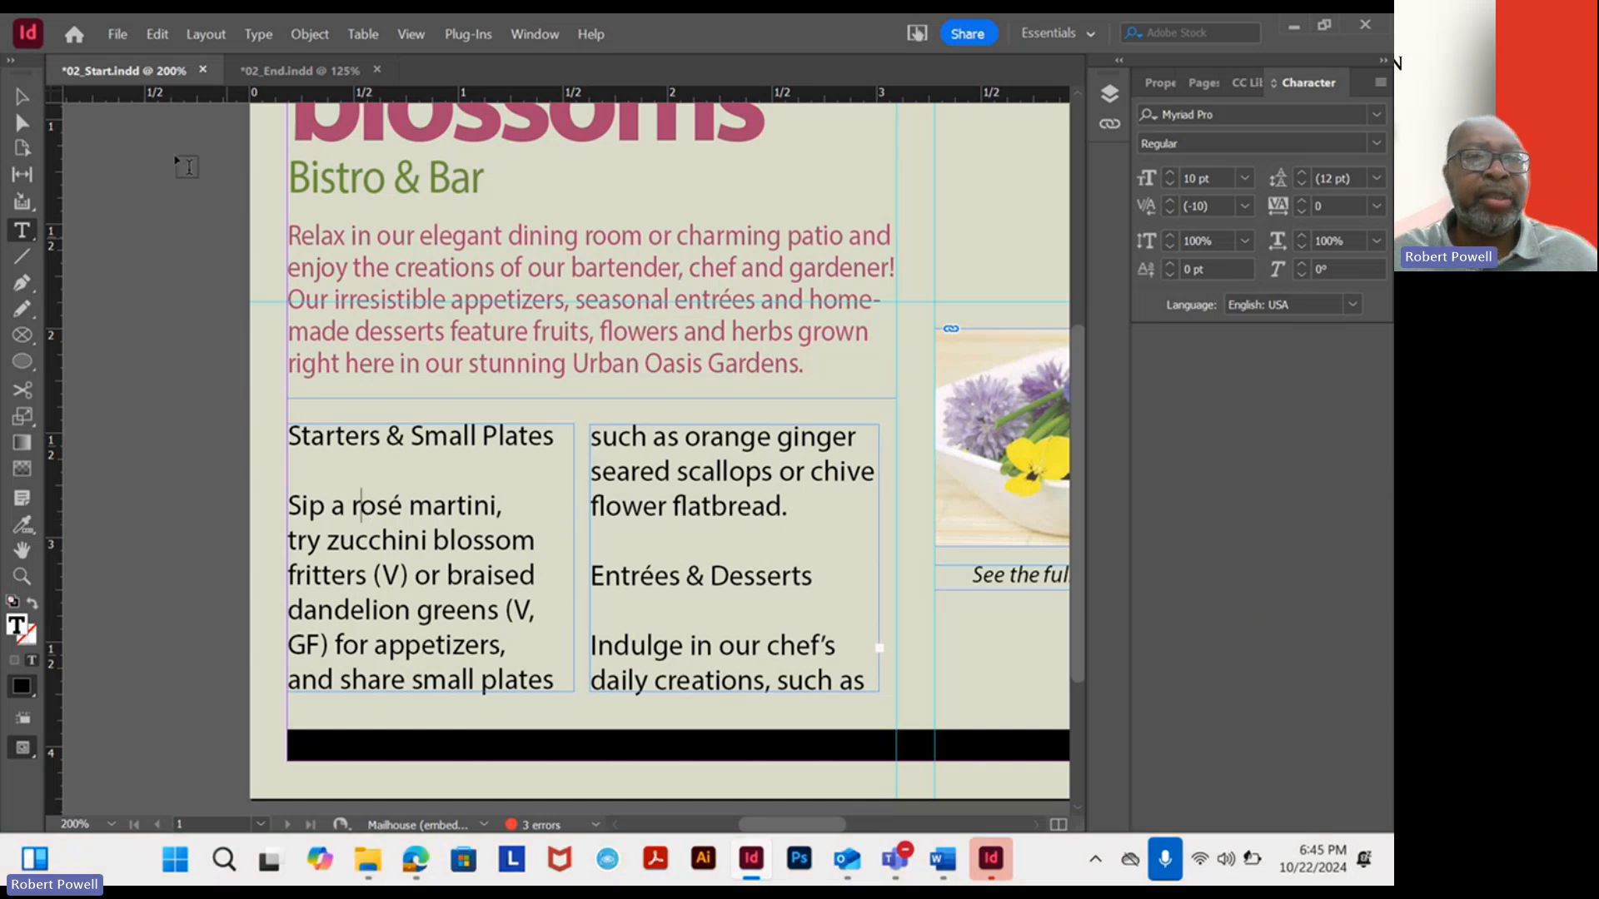
pyautogui.click(156, 35)
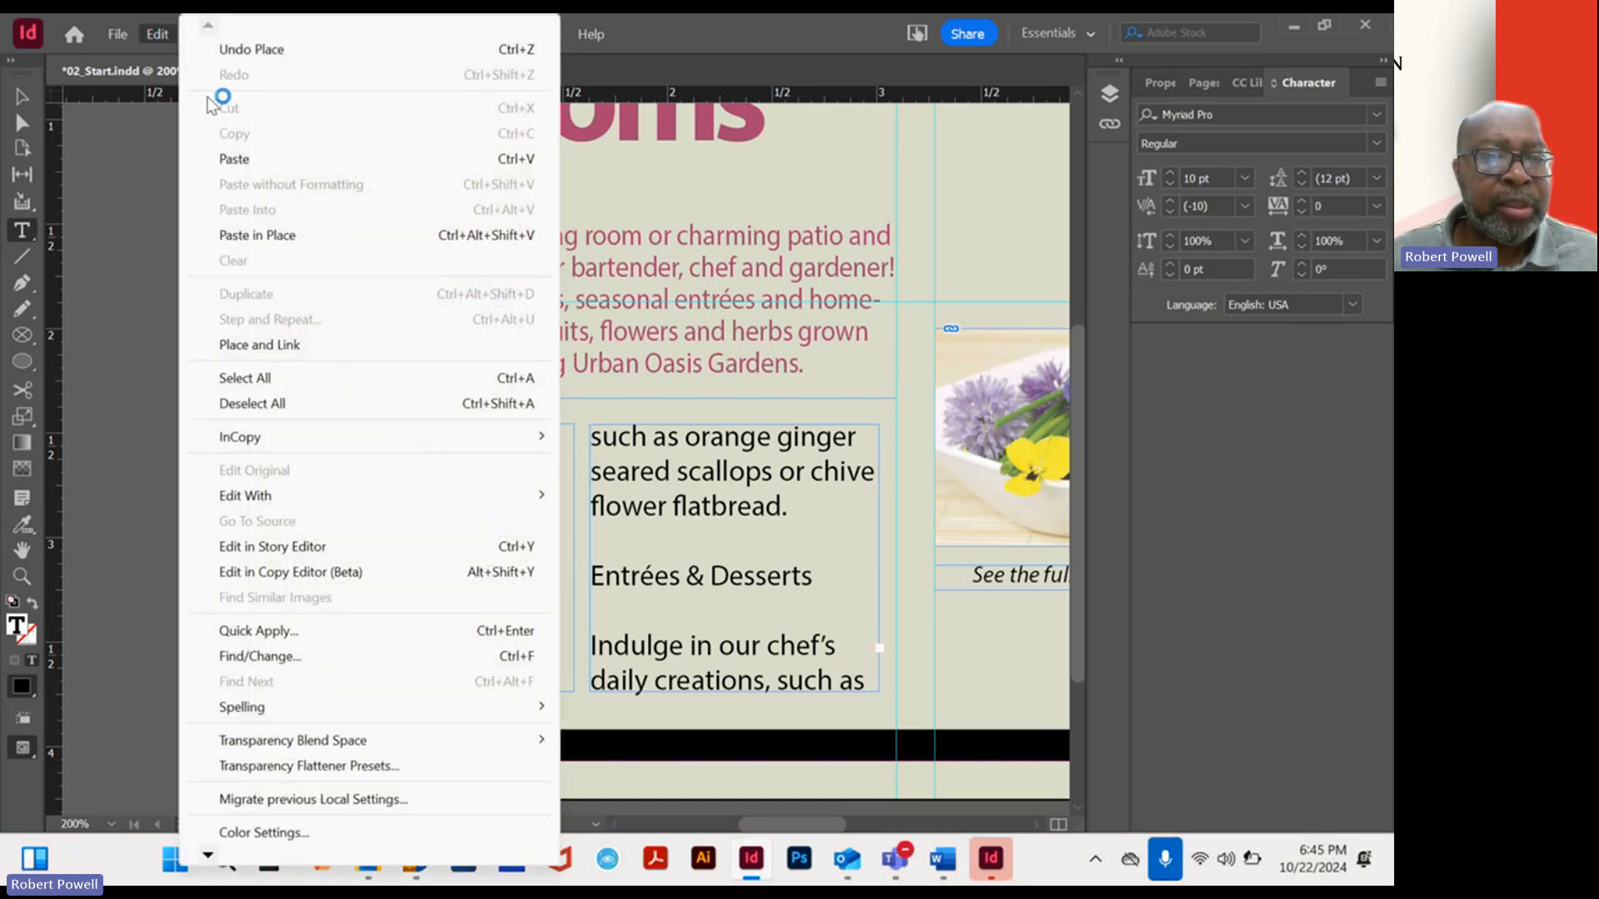
pyautogui.click(260, 378)
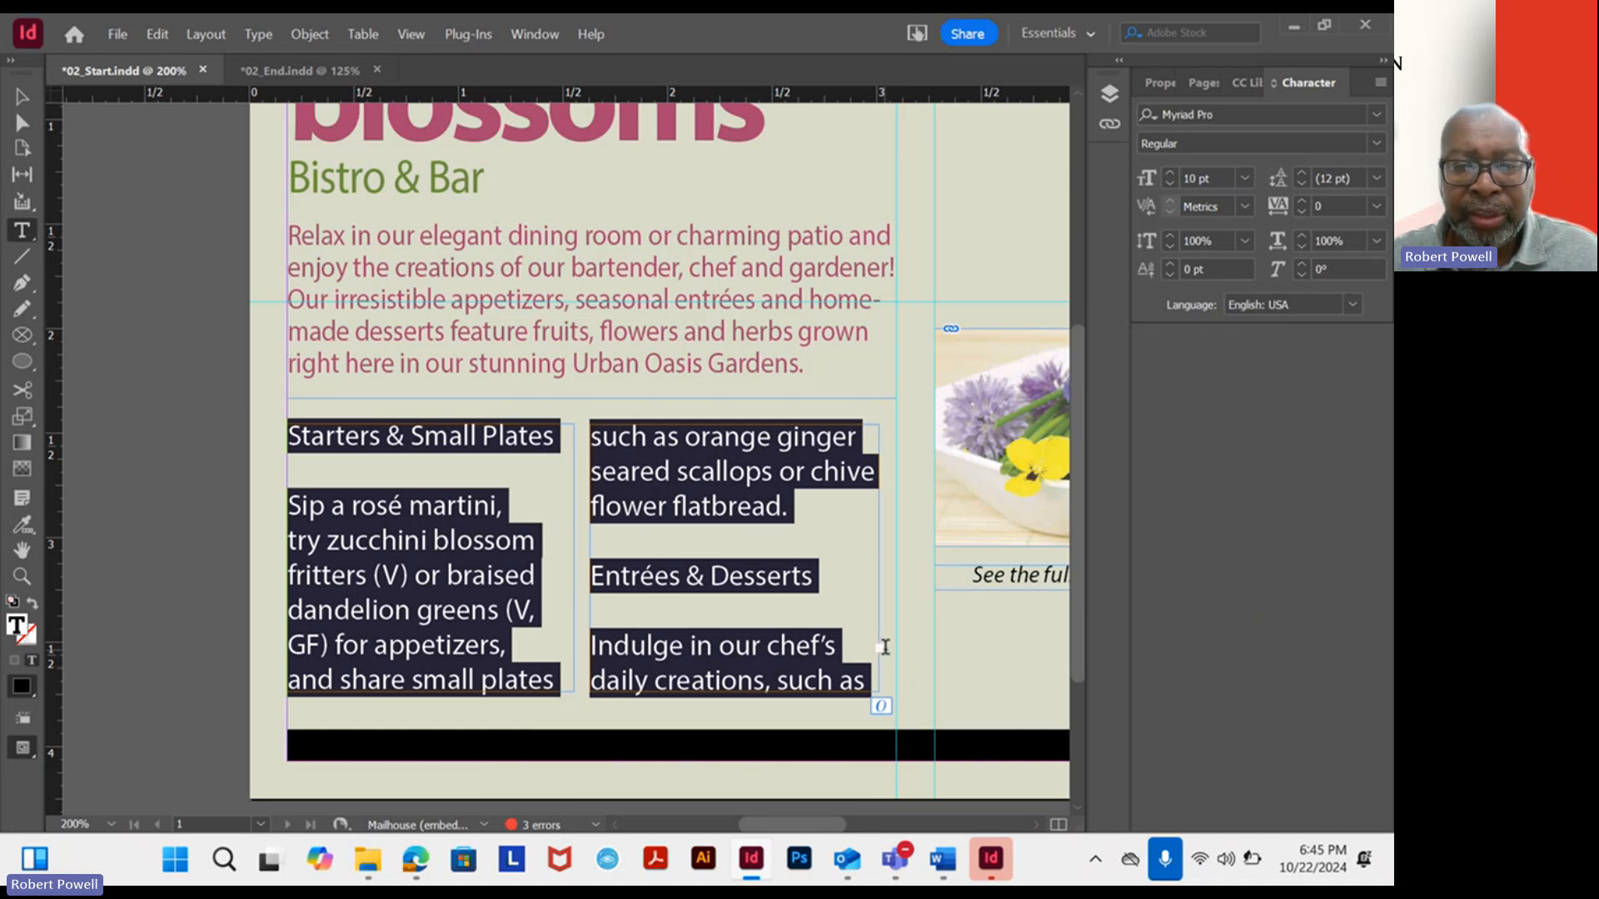
pyautogui.click(1246, 178)
pyautogui.click(1231, 275)
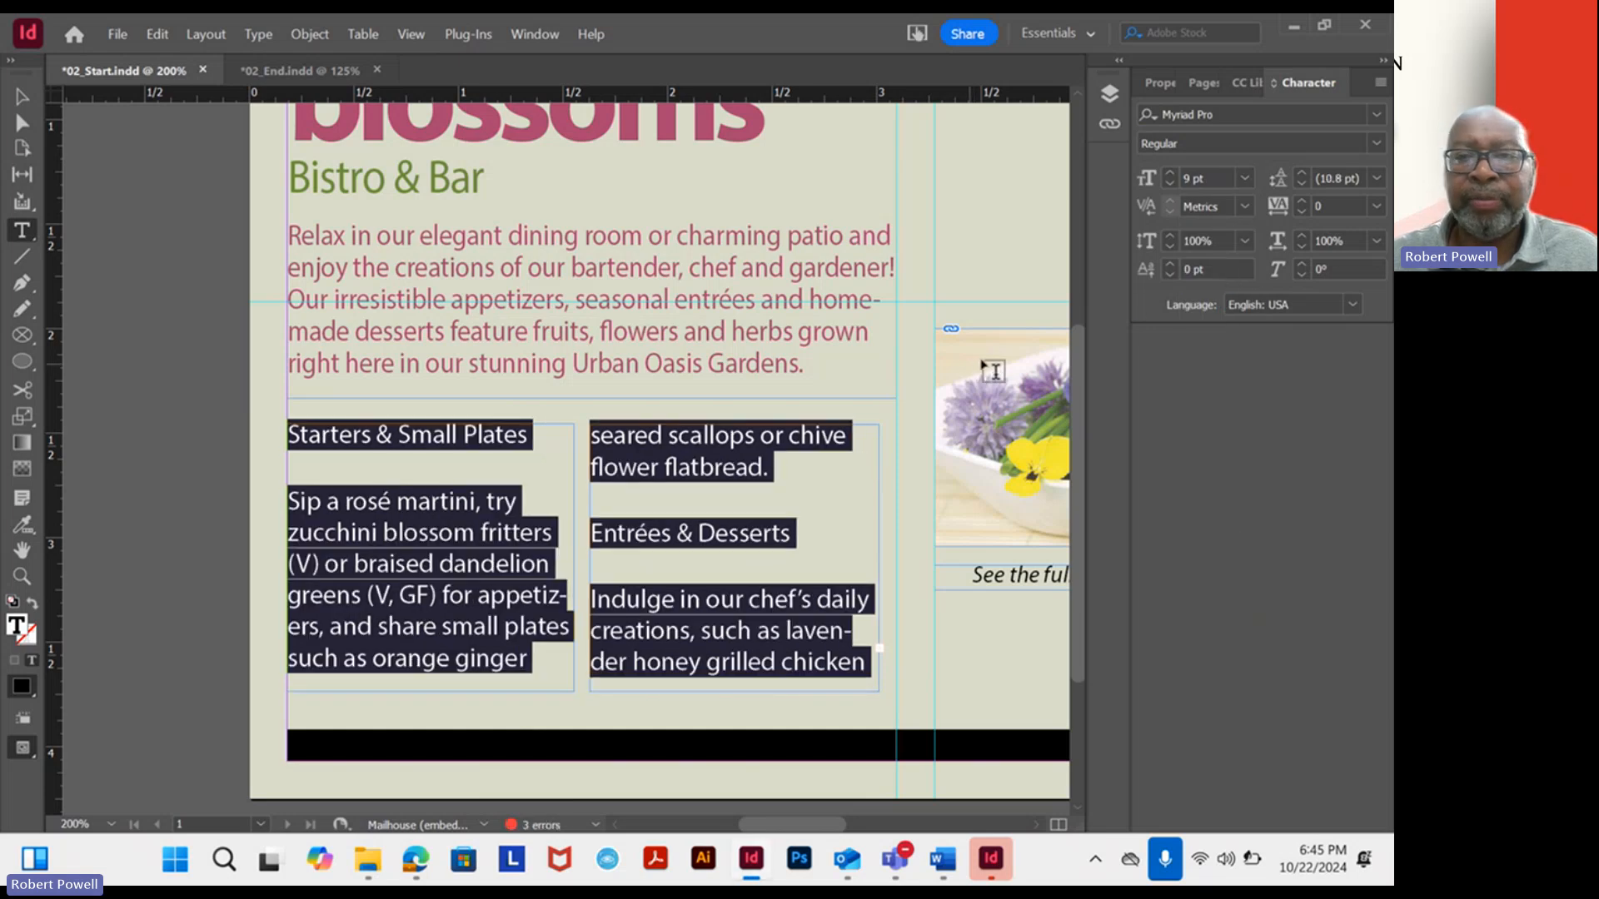
pyautogui.click(1244, 178)
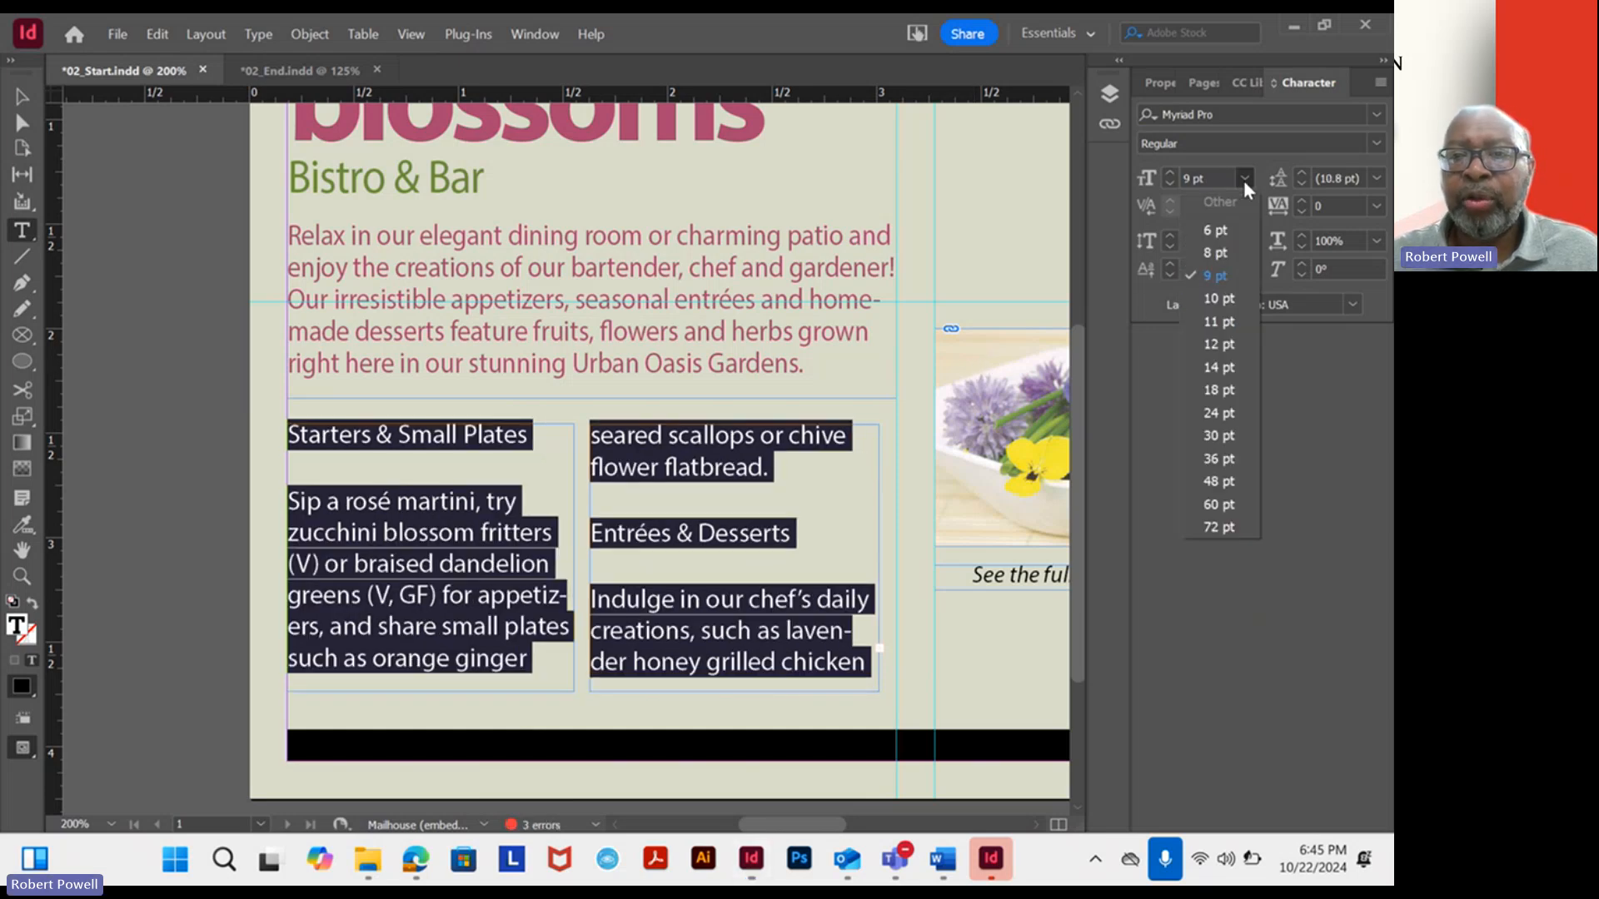
pyautogui.click(1231, 253)
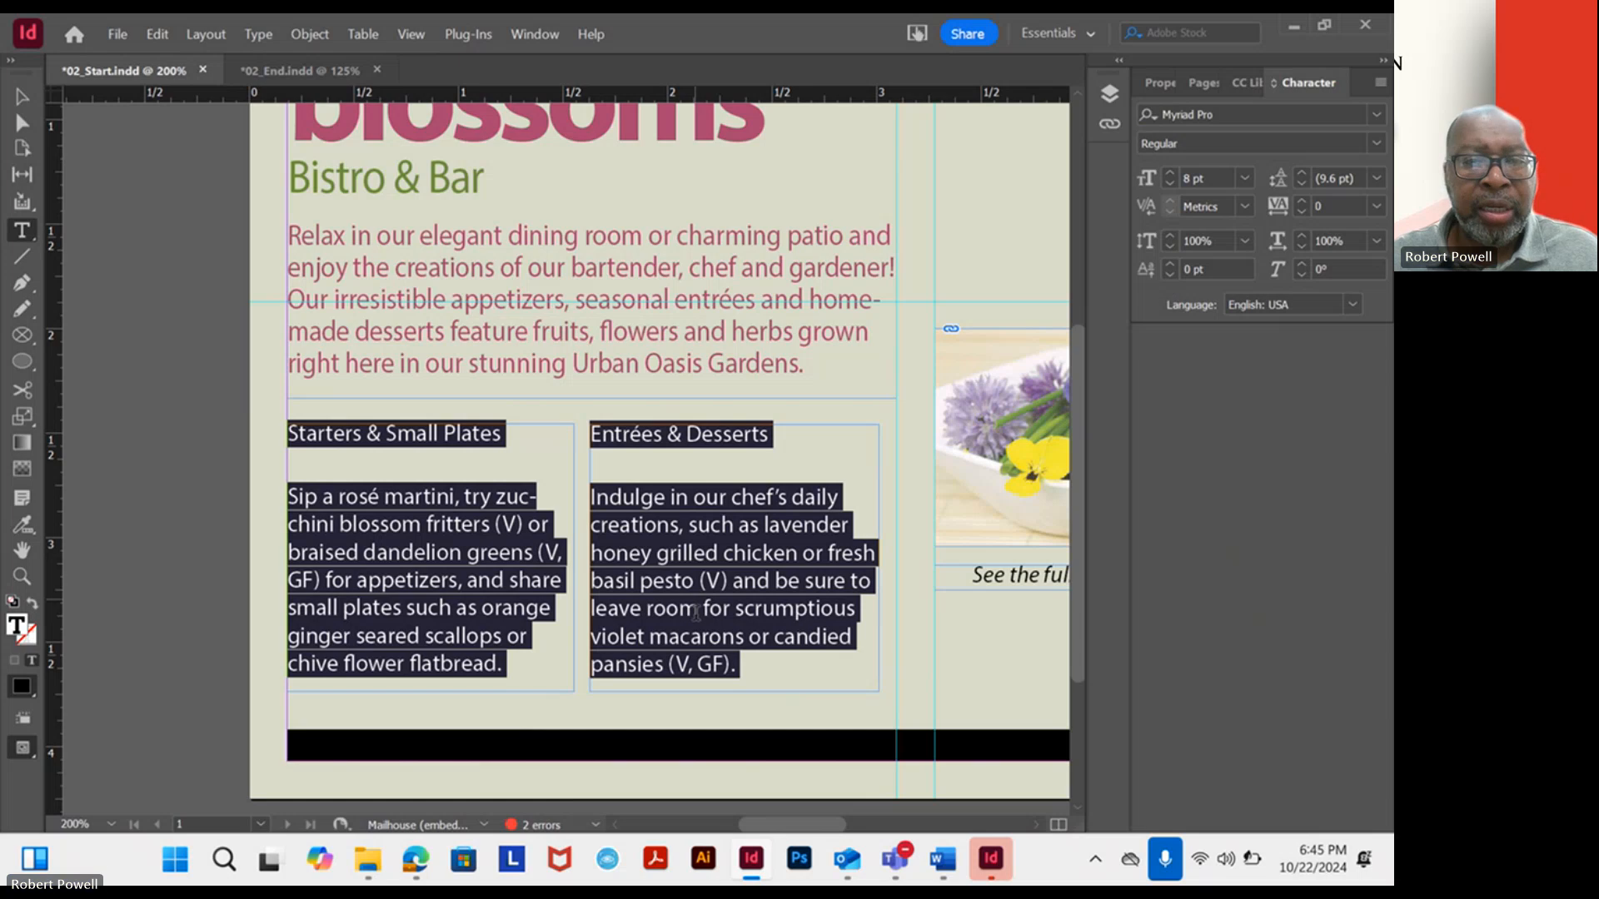
pyautogui.click(690, 525)
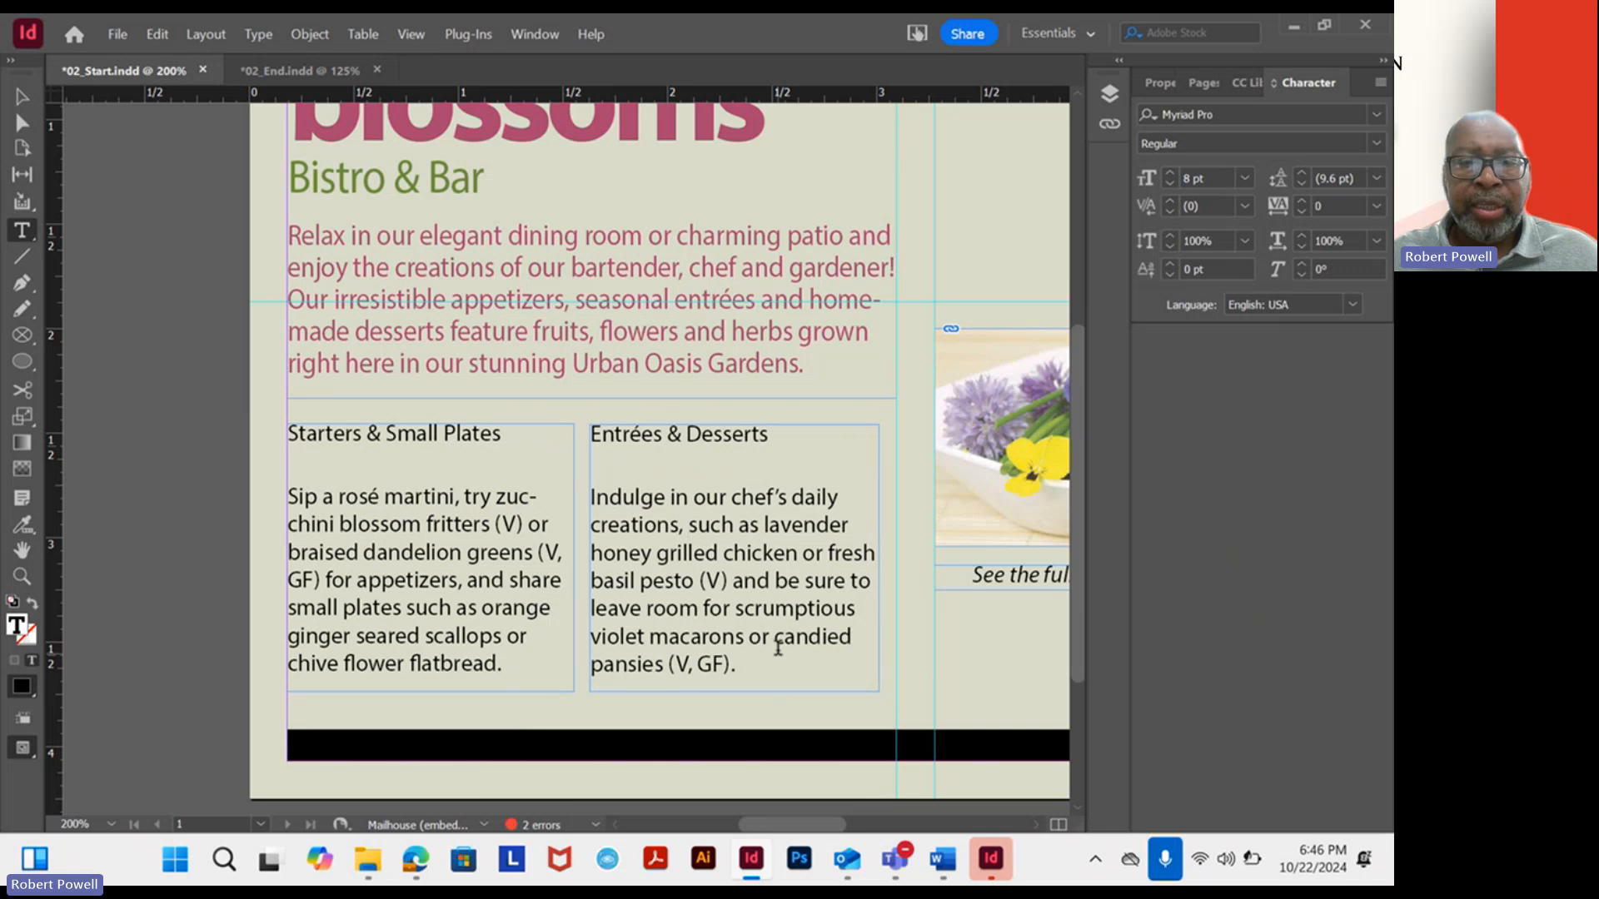
pyautogui.click(21, 97)
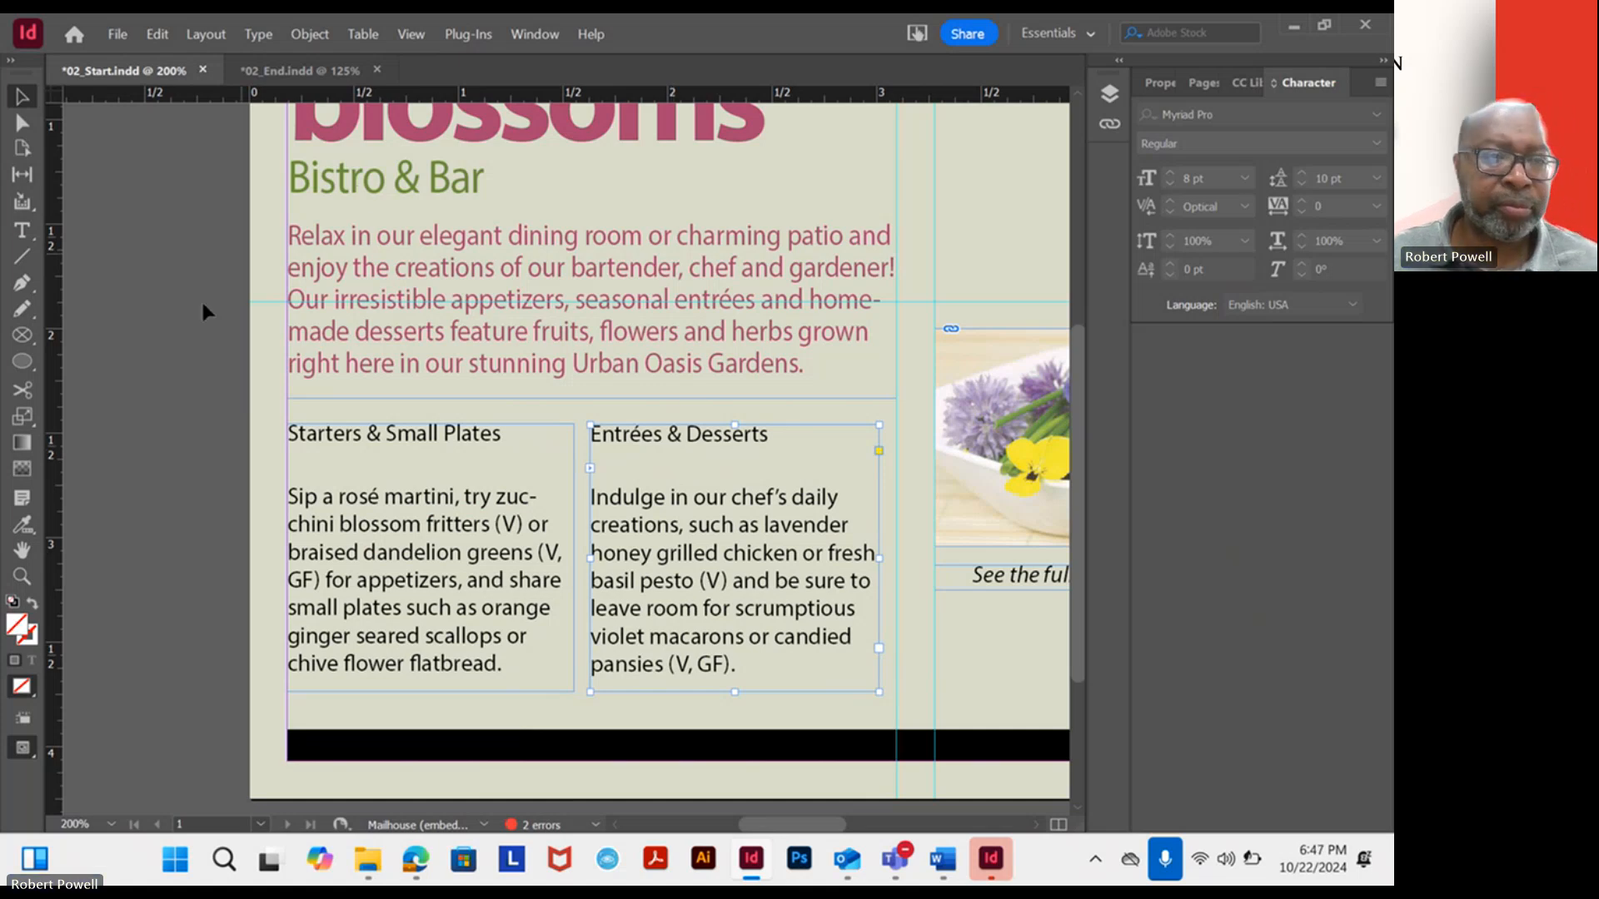
# Copy the hex code of the green text fill used in the "Bistro & Bar" subheading, leaving its colour unmodified.
pyautogui.click(23, 233)
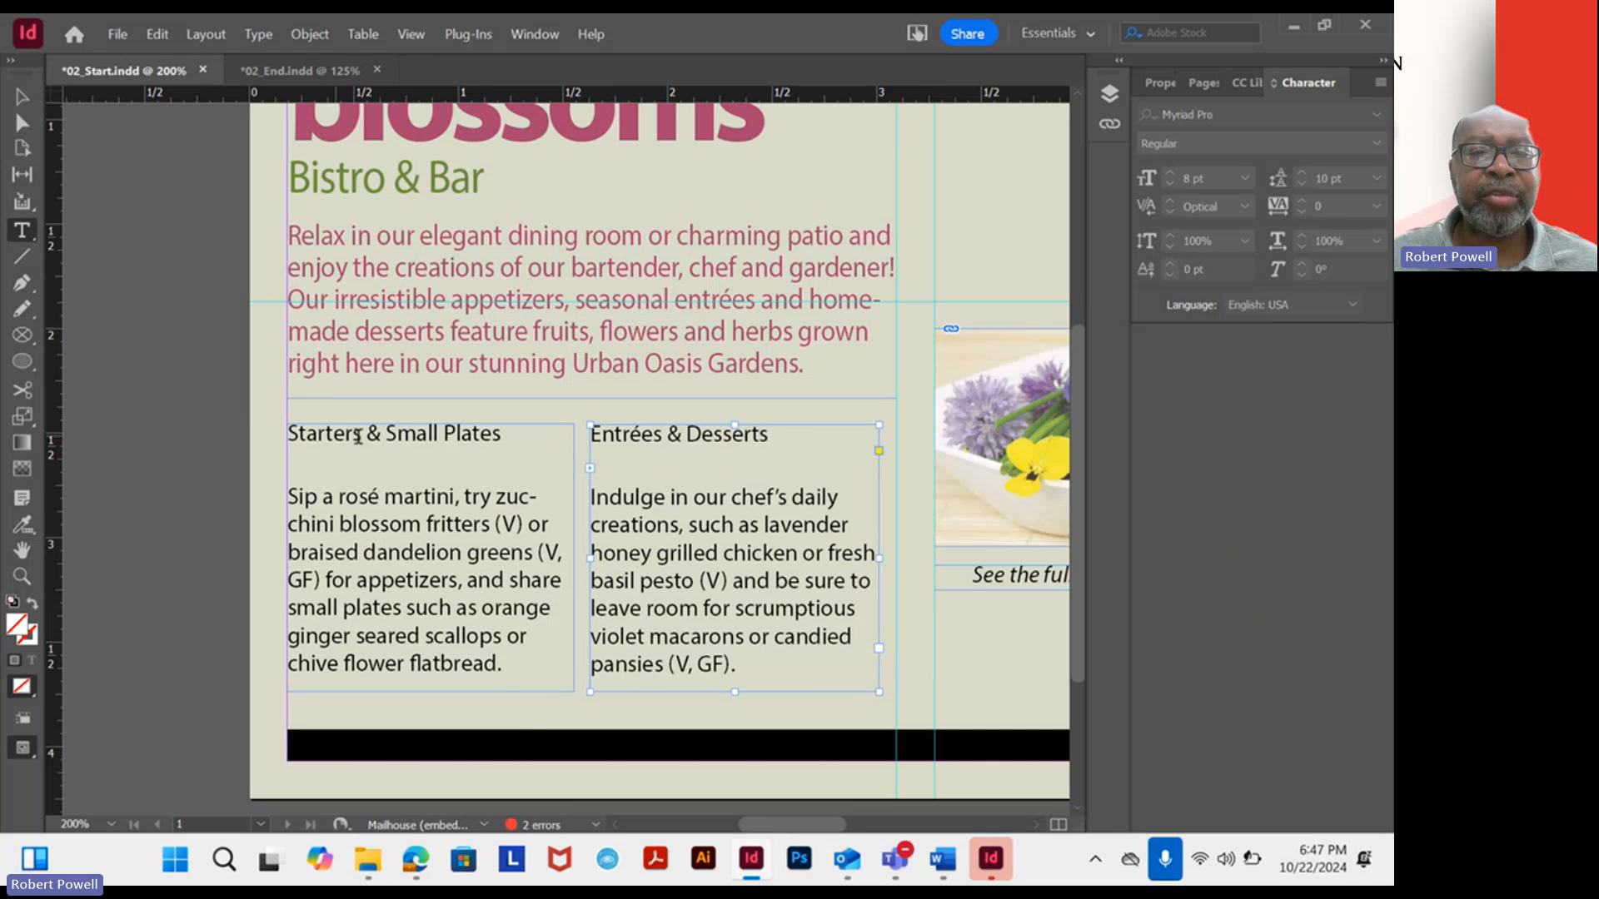
pyautogui.click(376, 185)
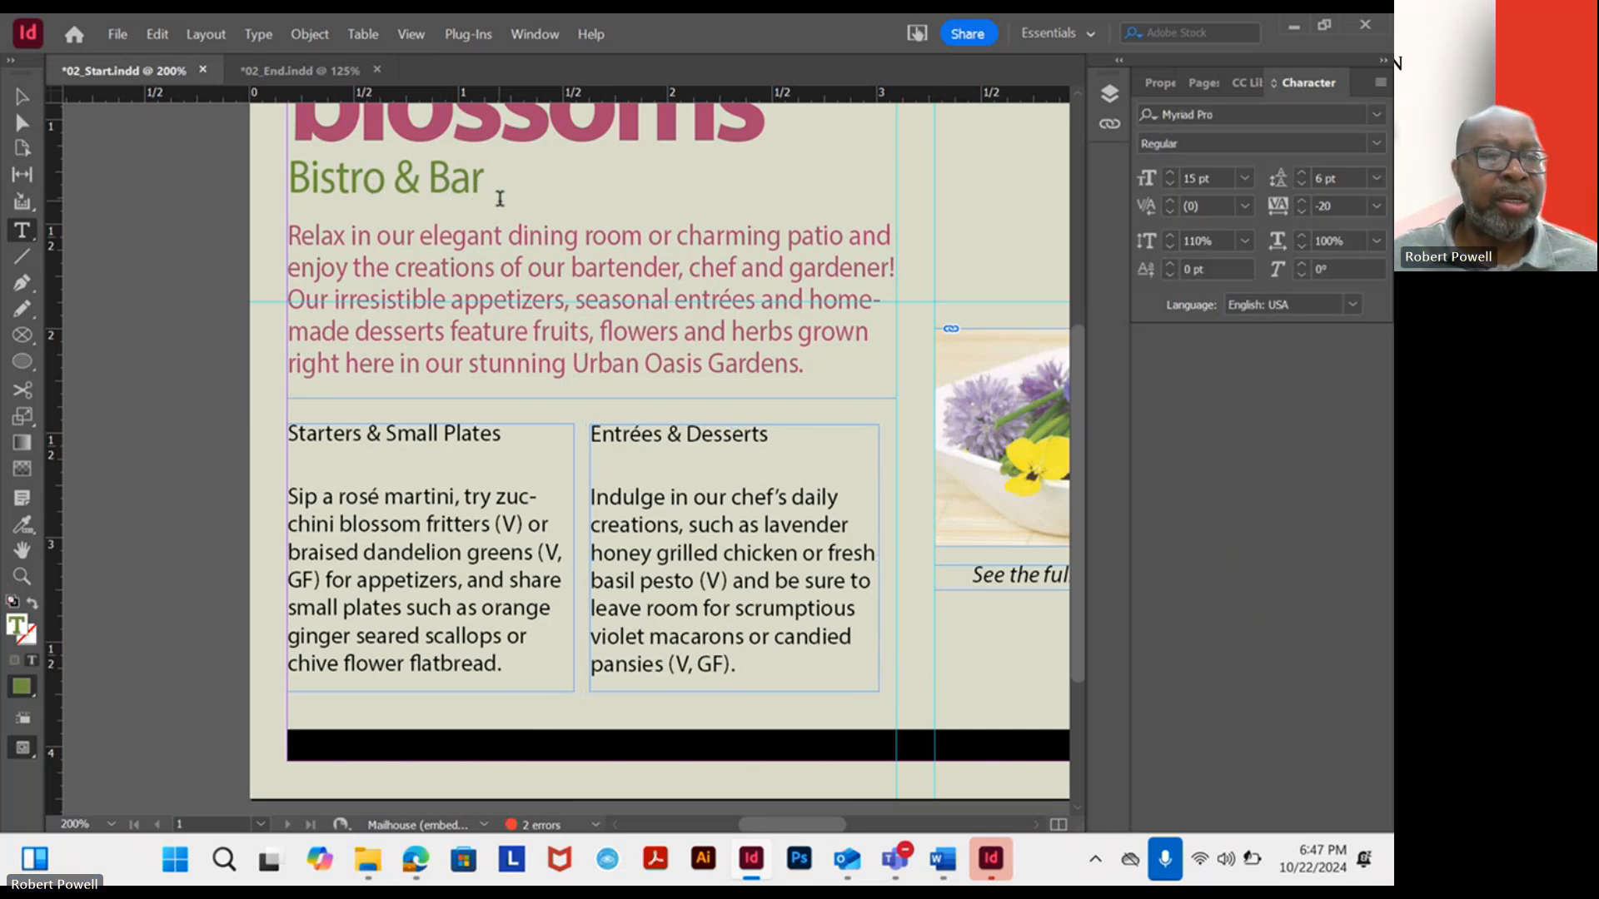
pyautogui.moveTo(486, 179); pyautogui.dragTo(289, 175)
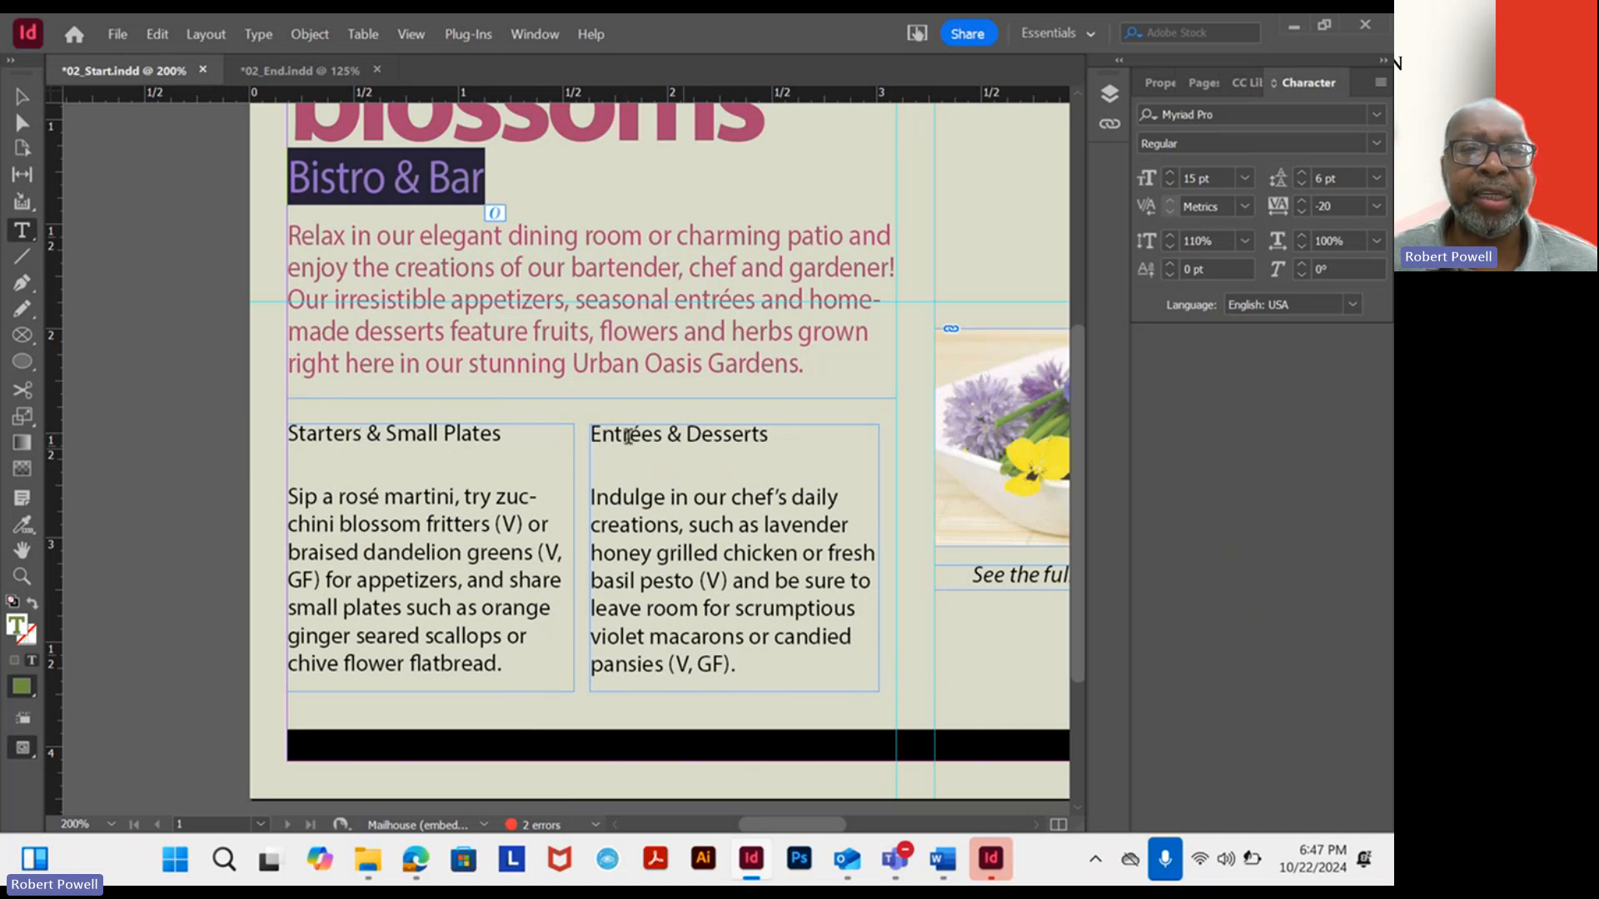
pyautogui.click(439, 176)
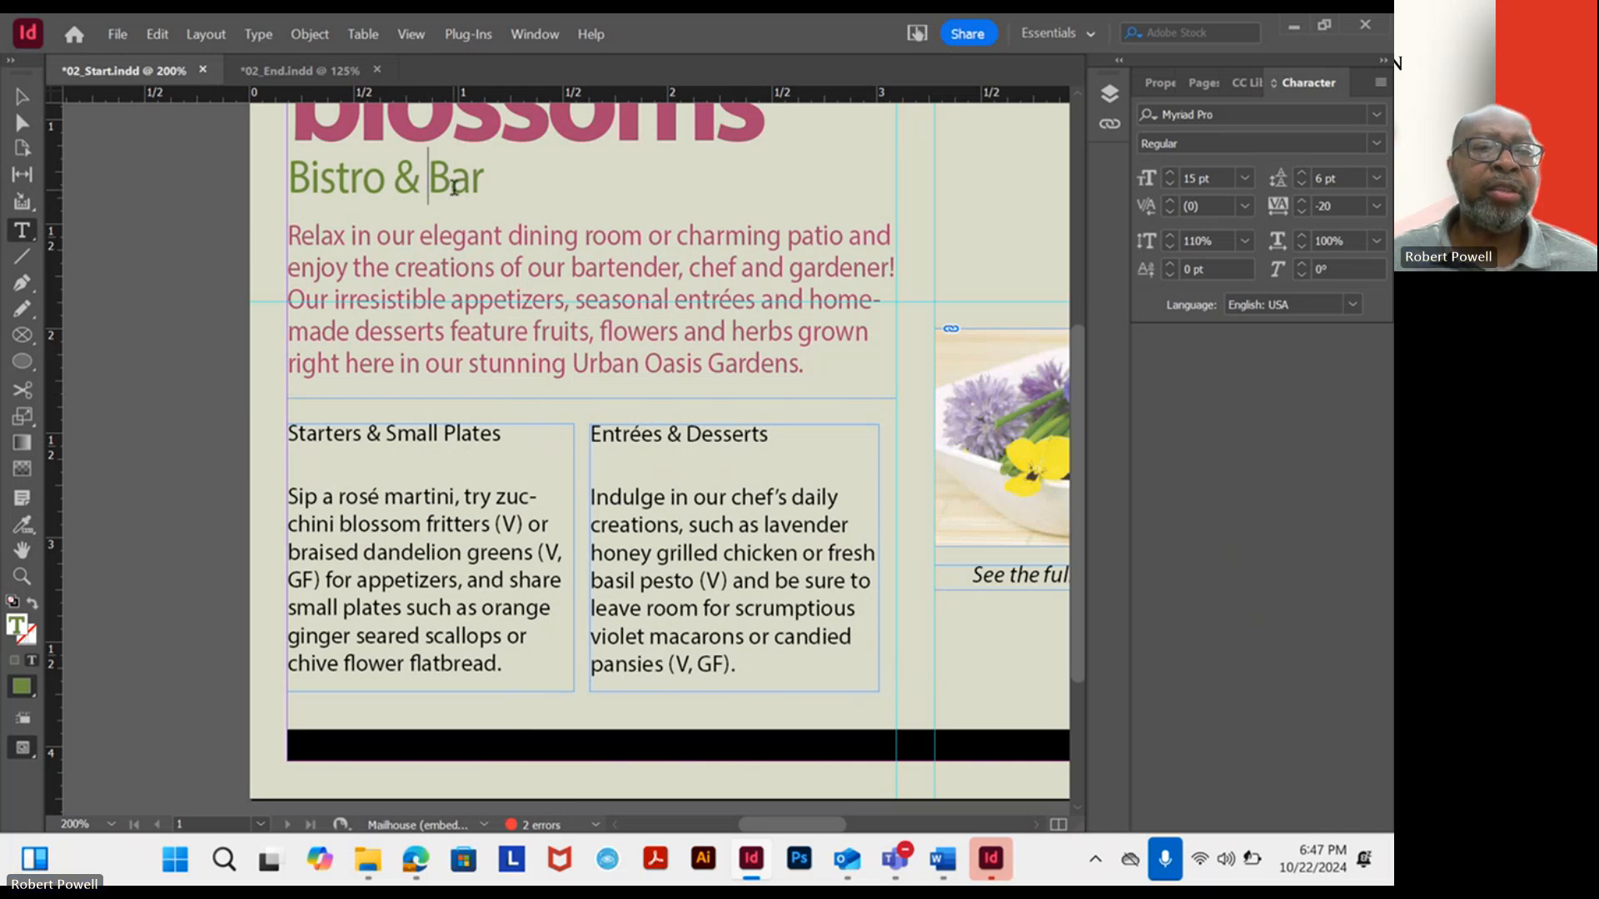
pyautogui.moveTo(484, 179); pyautogui.dragTo(288, 185)
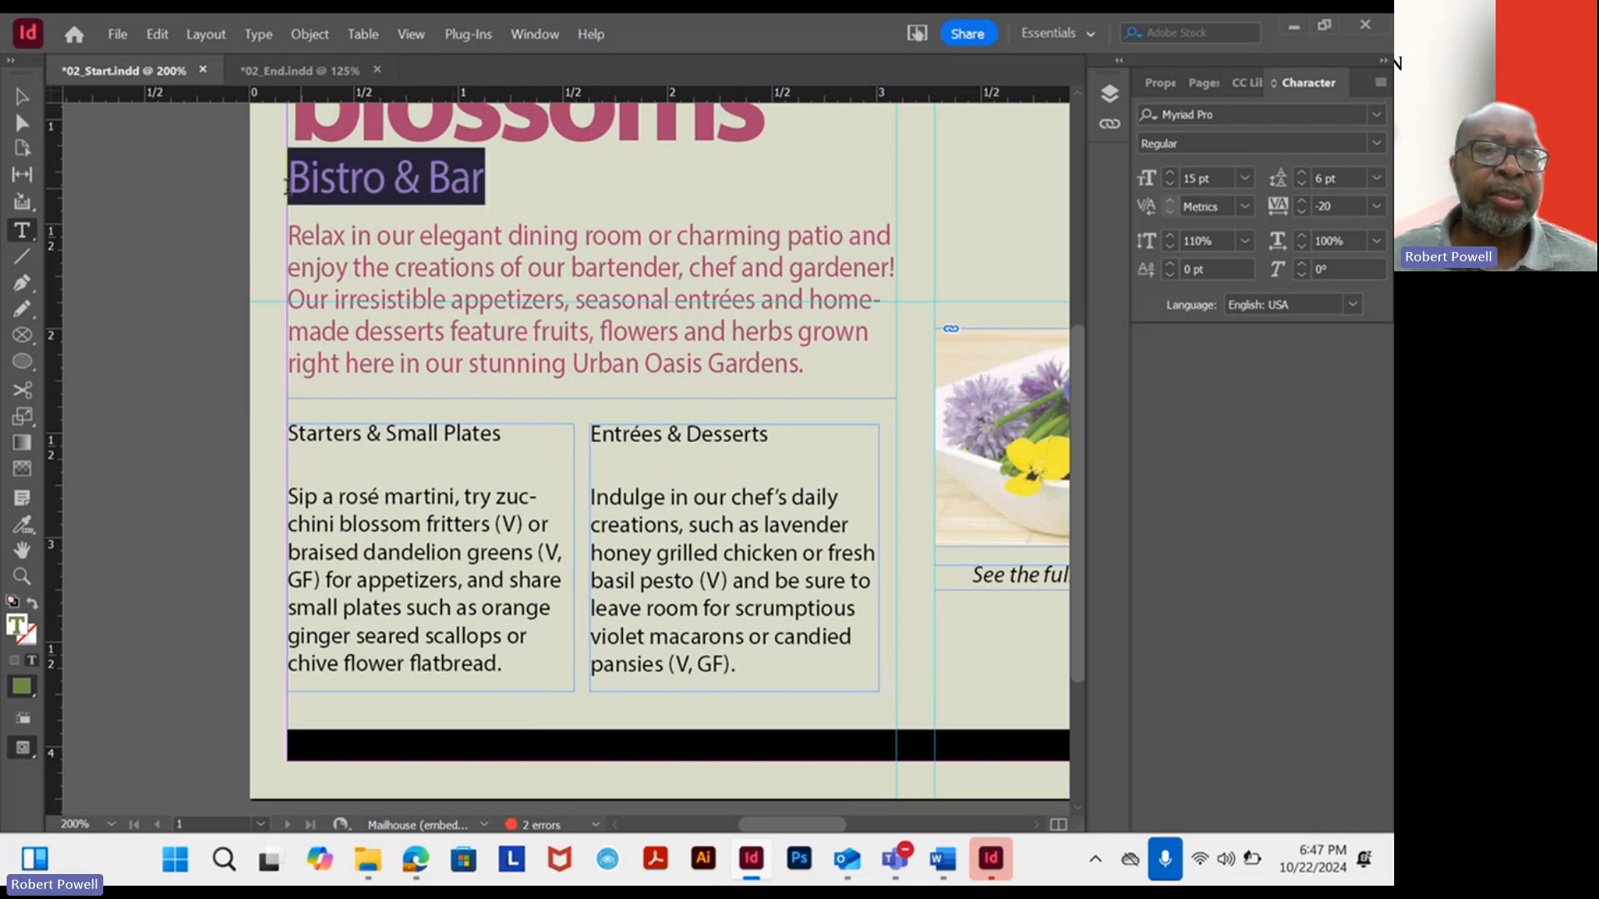
pyautogui.click(341, 182)
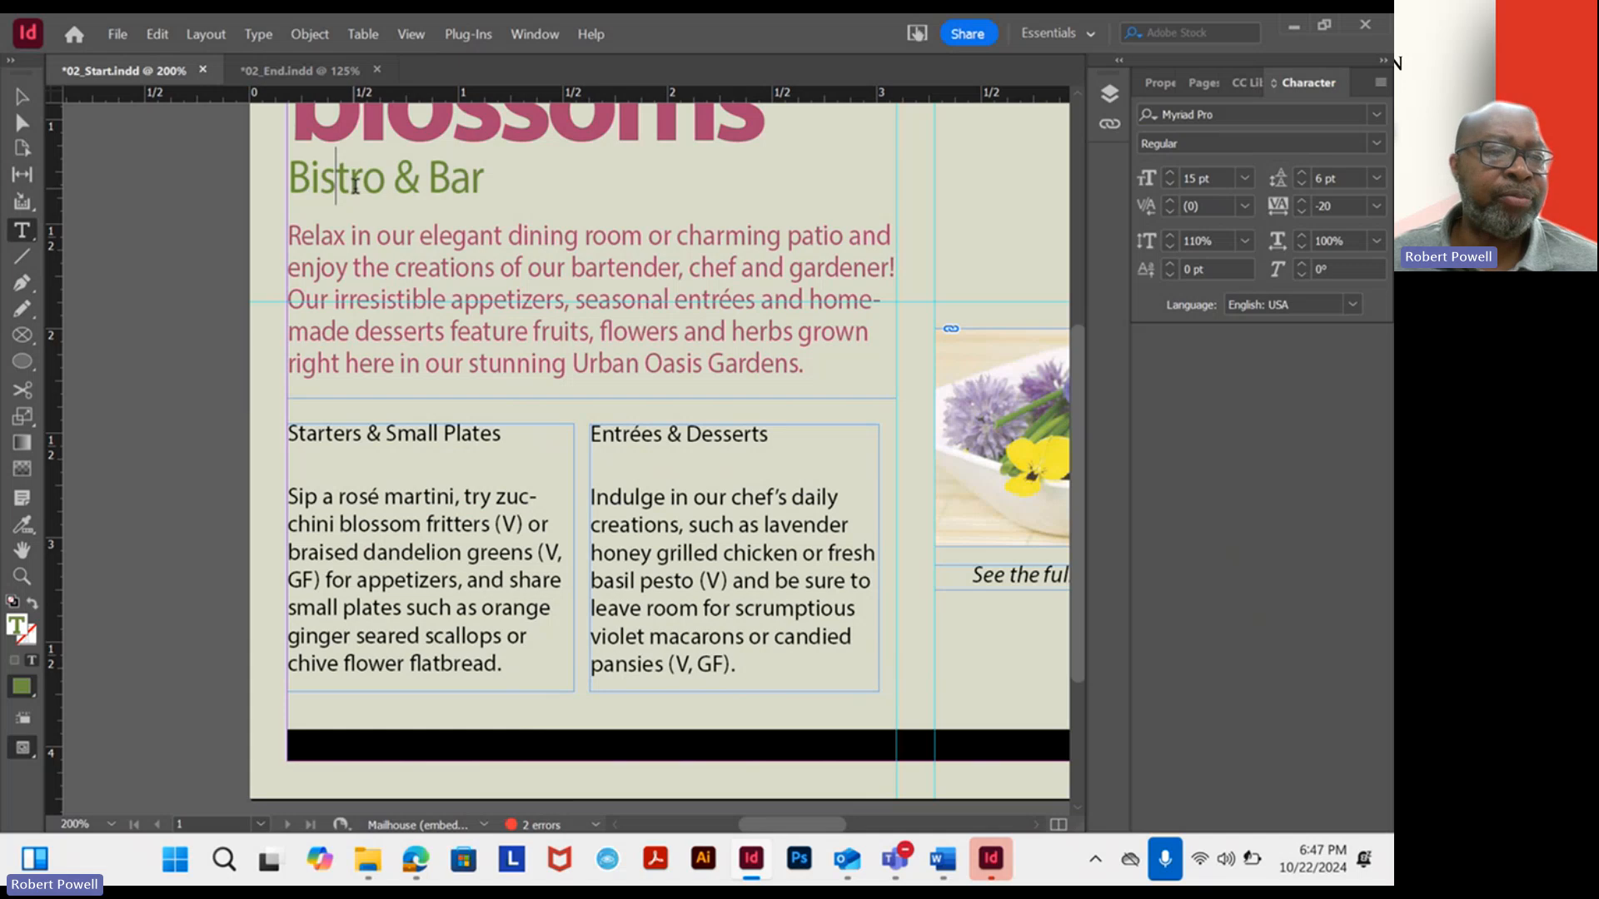
pyautogui.moveTo(355, 184); pyautogui.dragTo(311, 183)
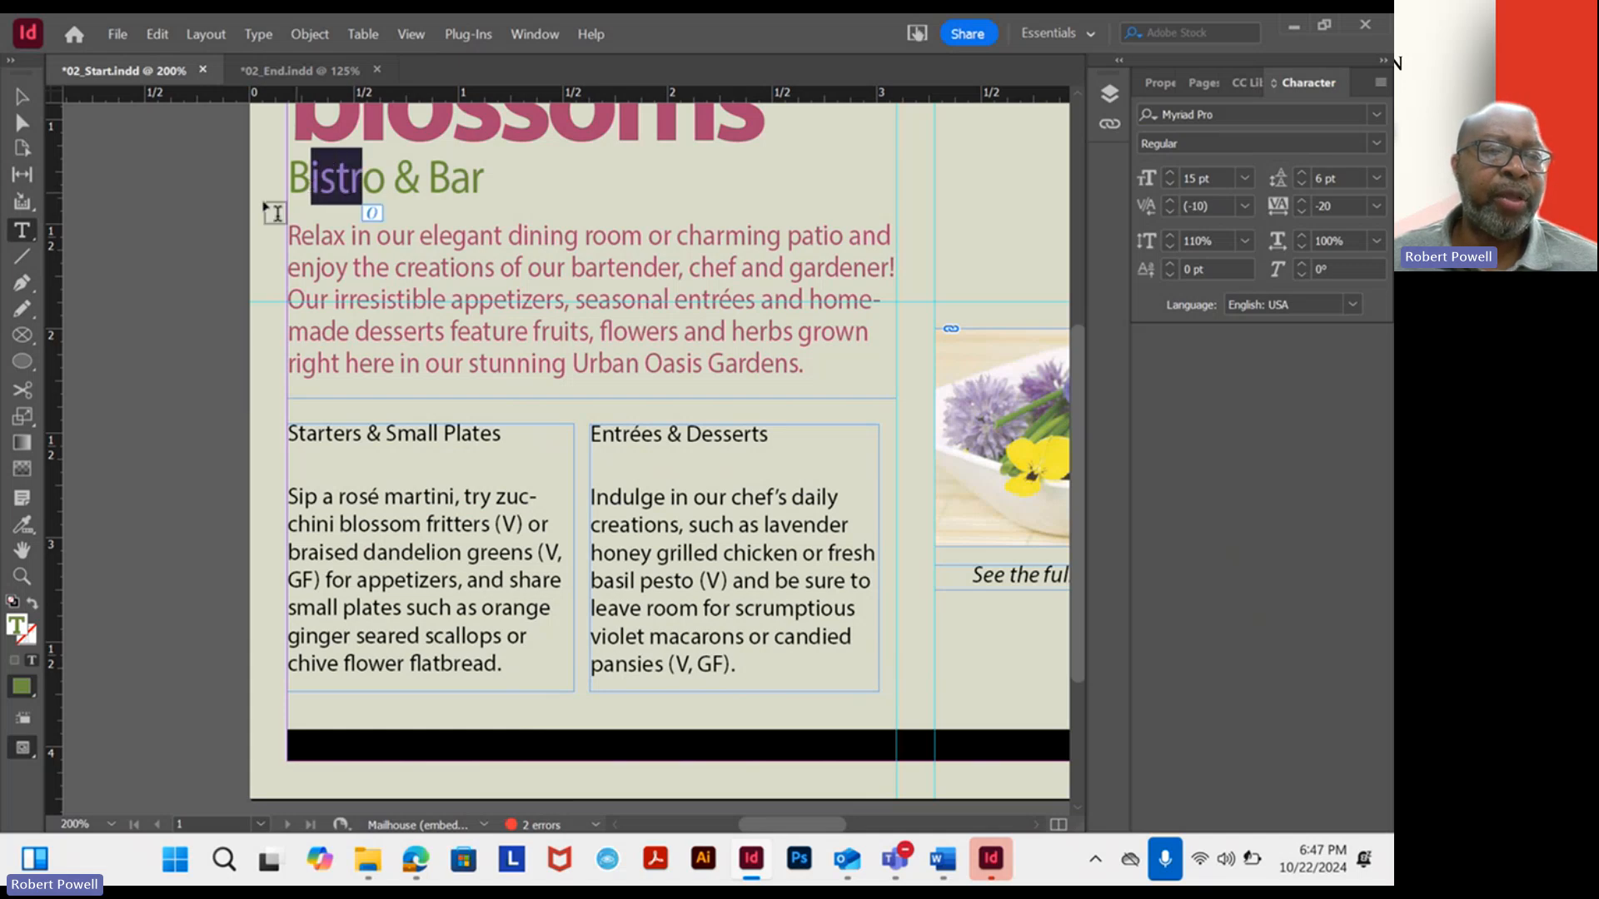
pyautogui.doubleClick(17, 626)
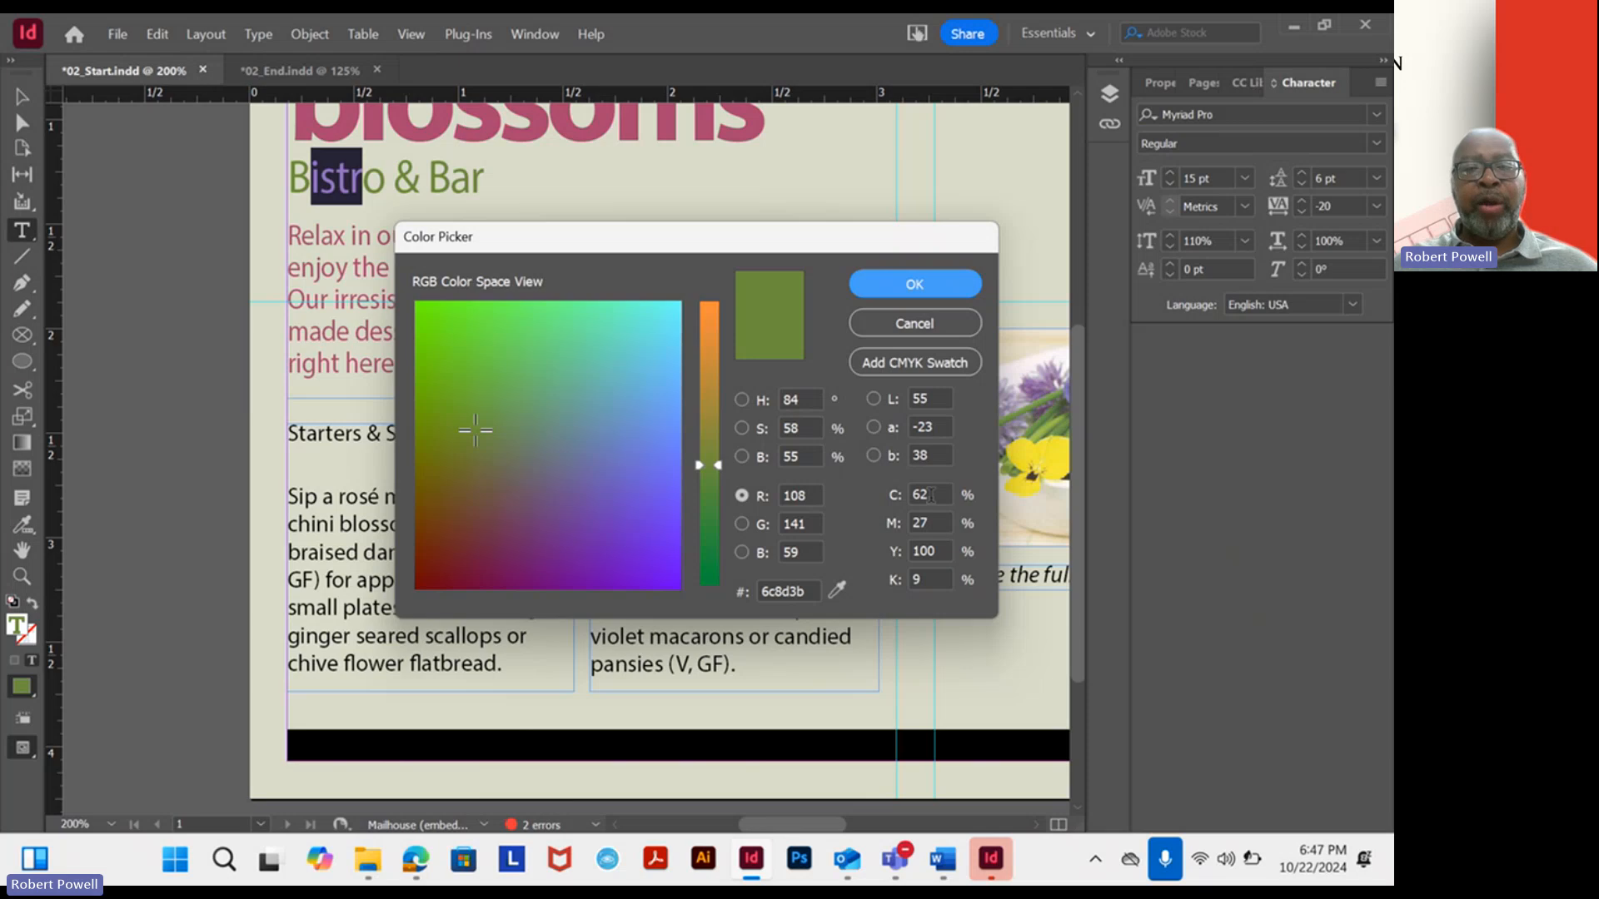
pyautogui.doubleClick(808, 591)
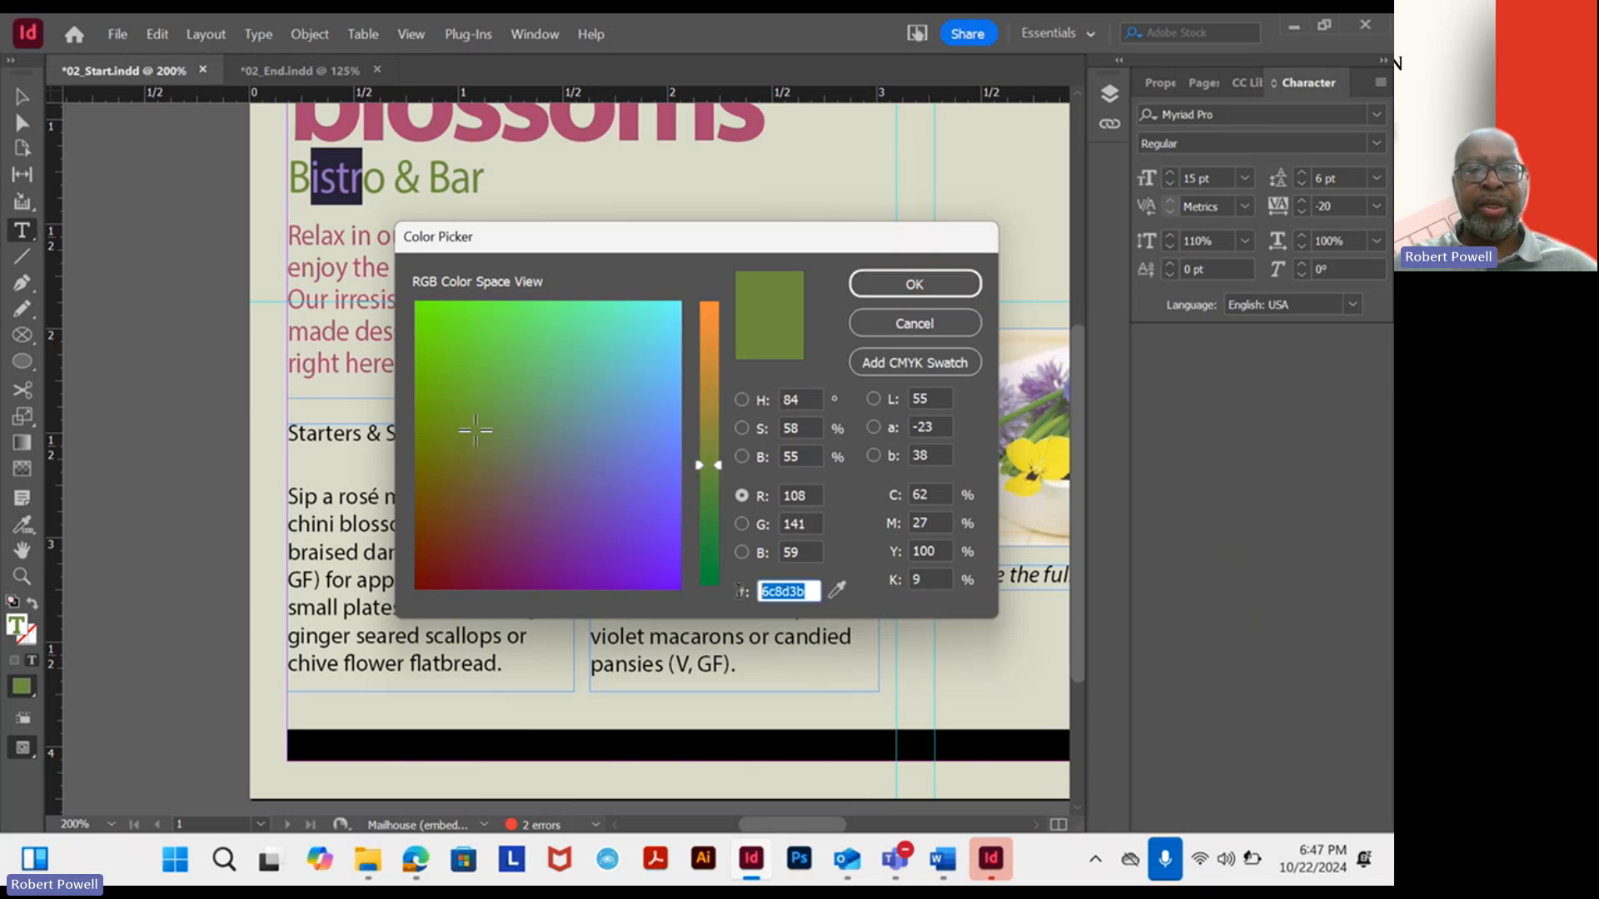
pyautogui.rightClick(792, 593)
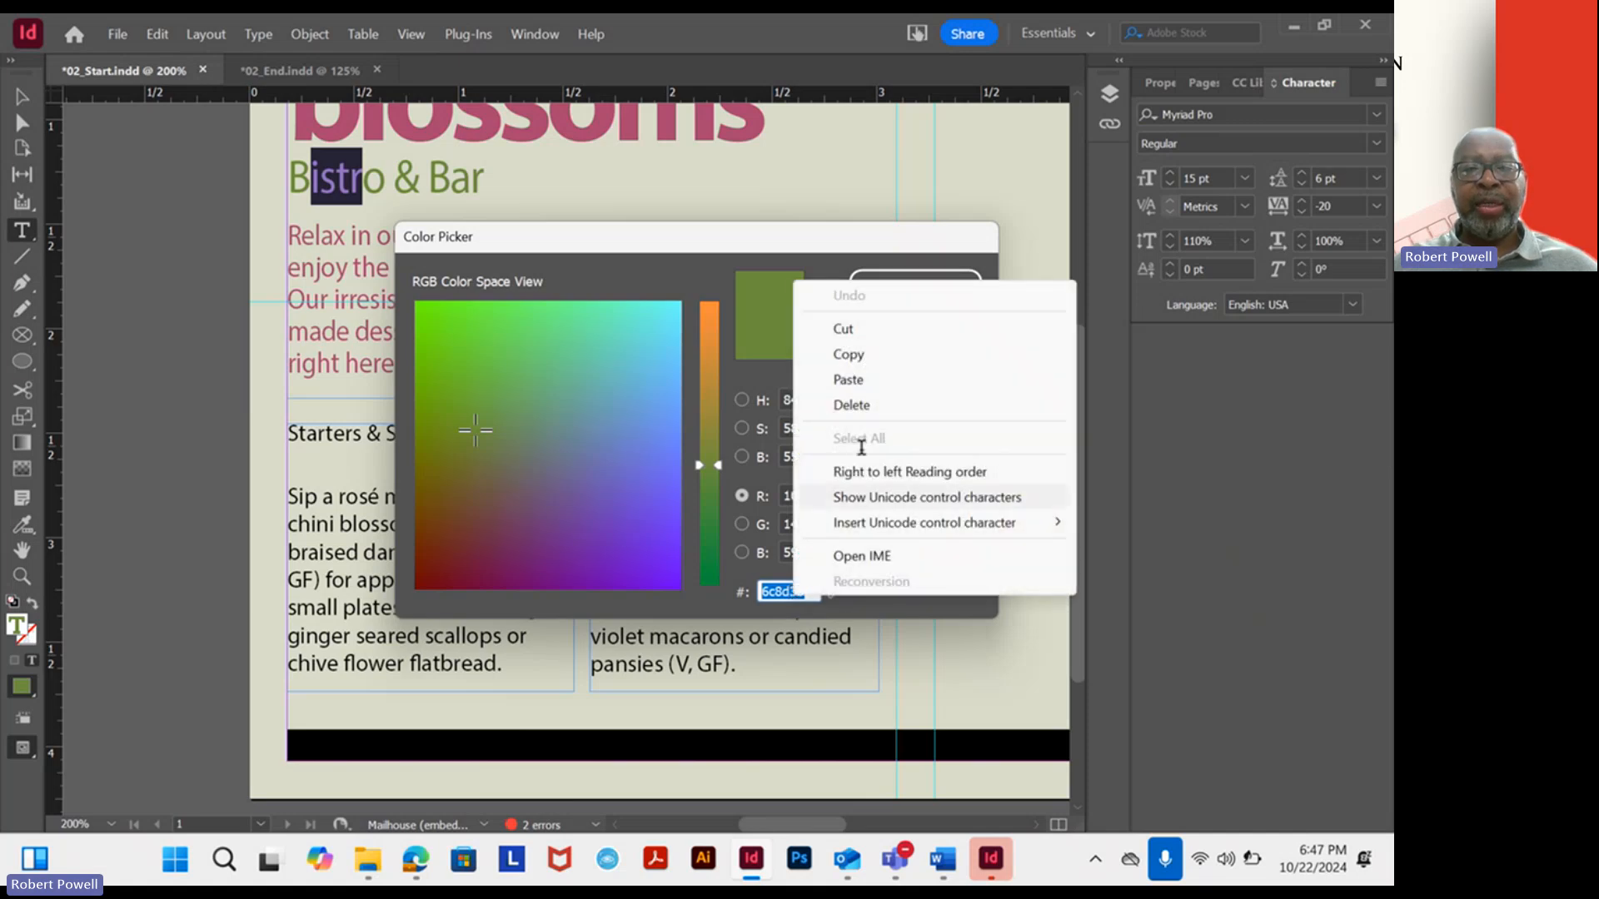
pyautogui.click(860, 358)
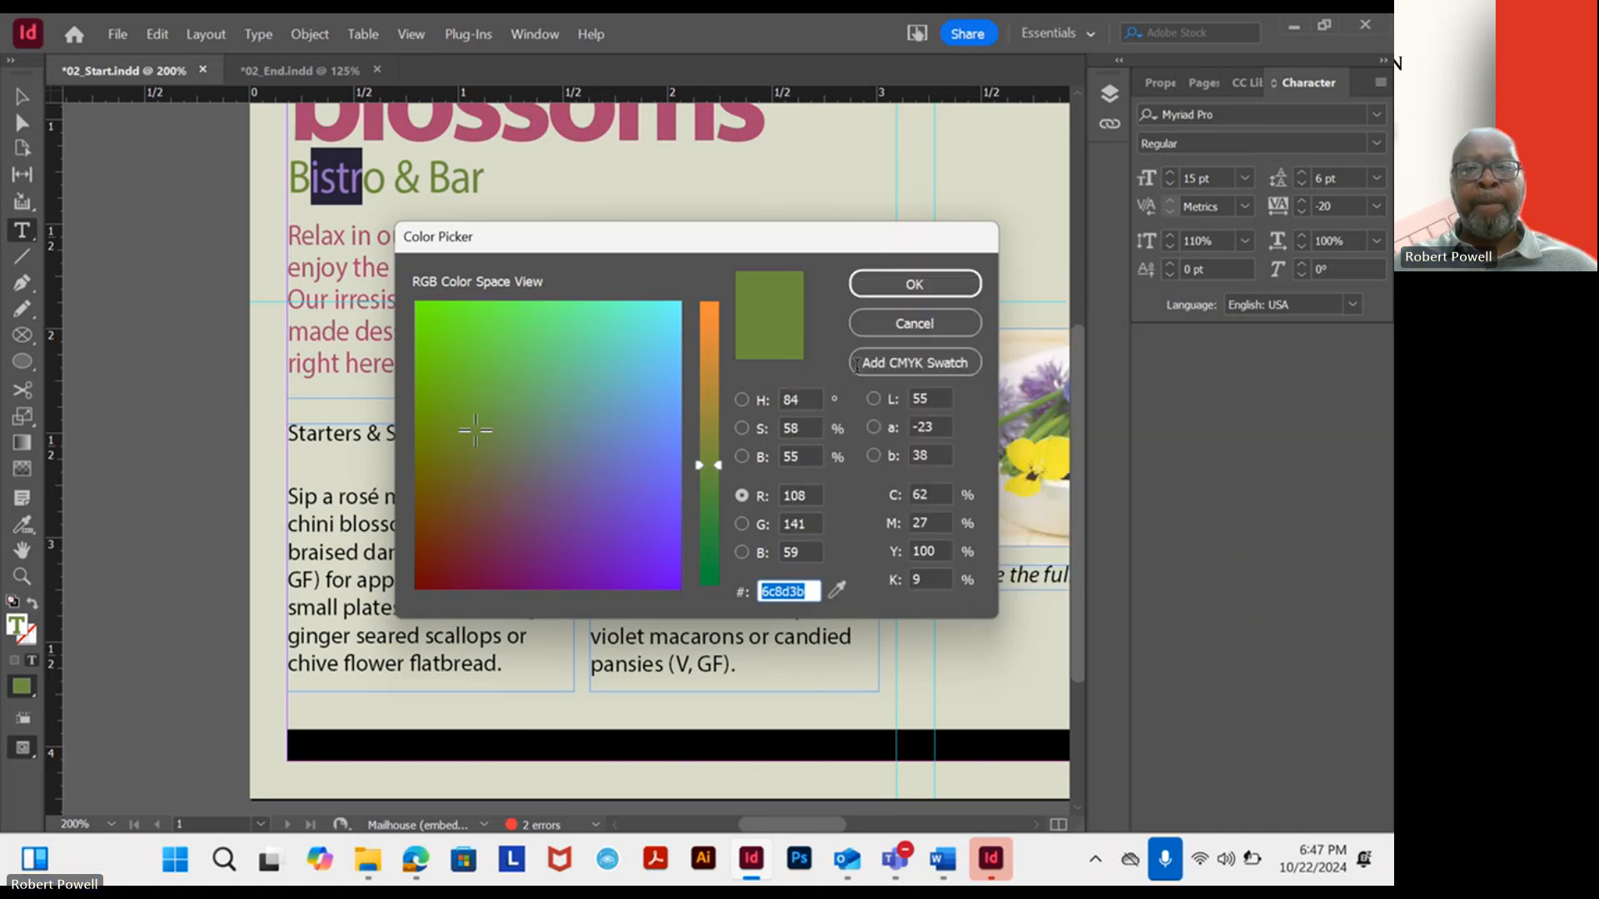
pyautogui.click(919, 324)
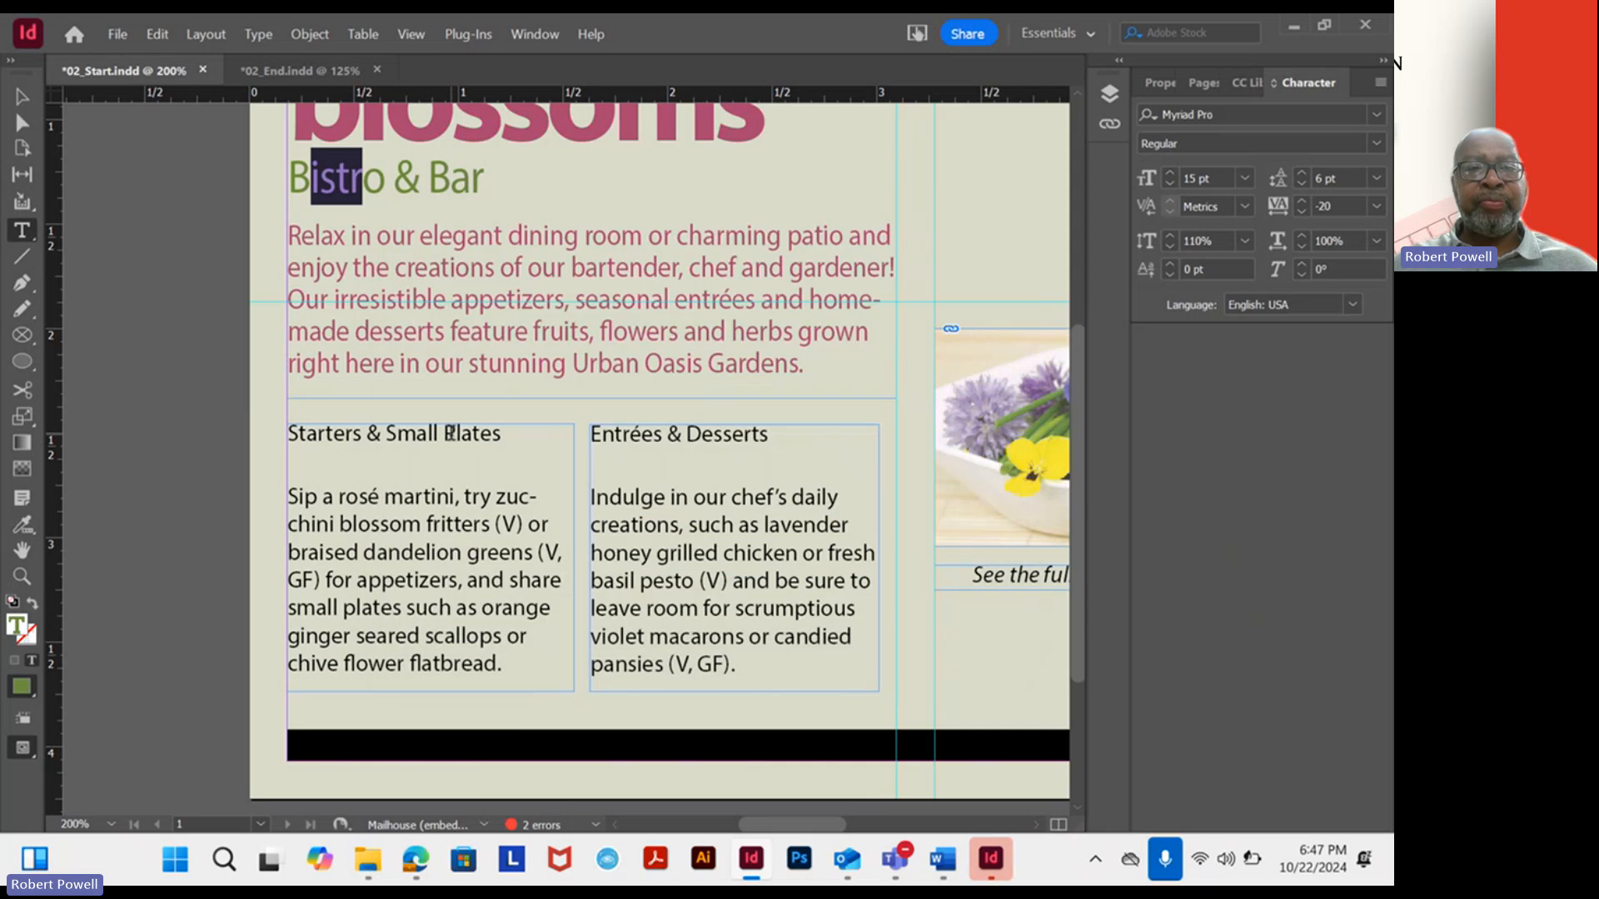
# Set the text fill of the "Starters & Small Plates" heading to the copied green, hex 6c8d3b.
pyautogui.moveTo(518, 434); pyautogui.dragTo(275, 434)
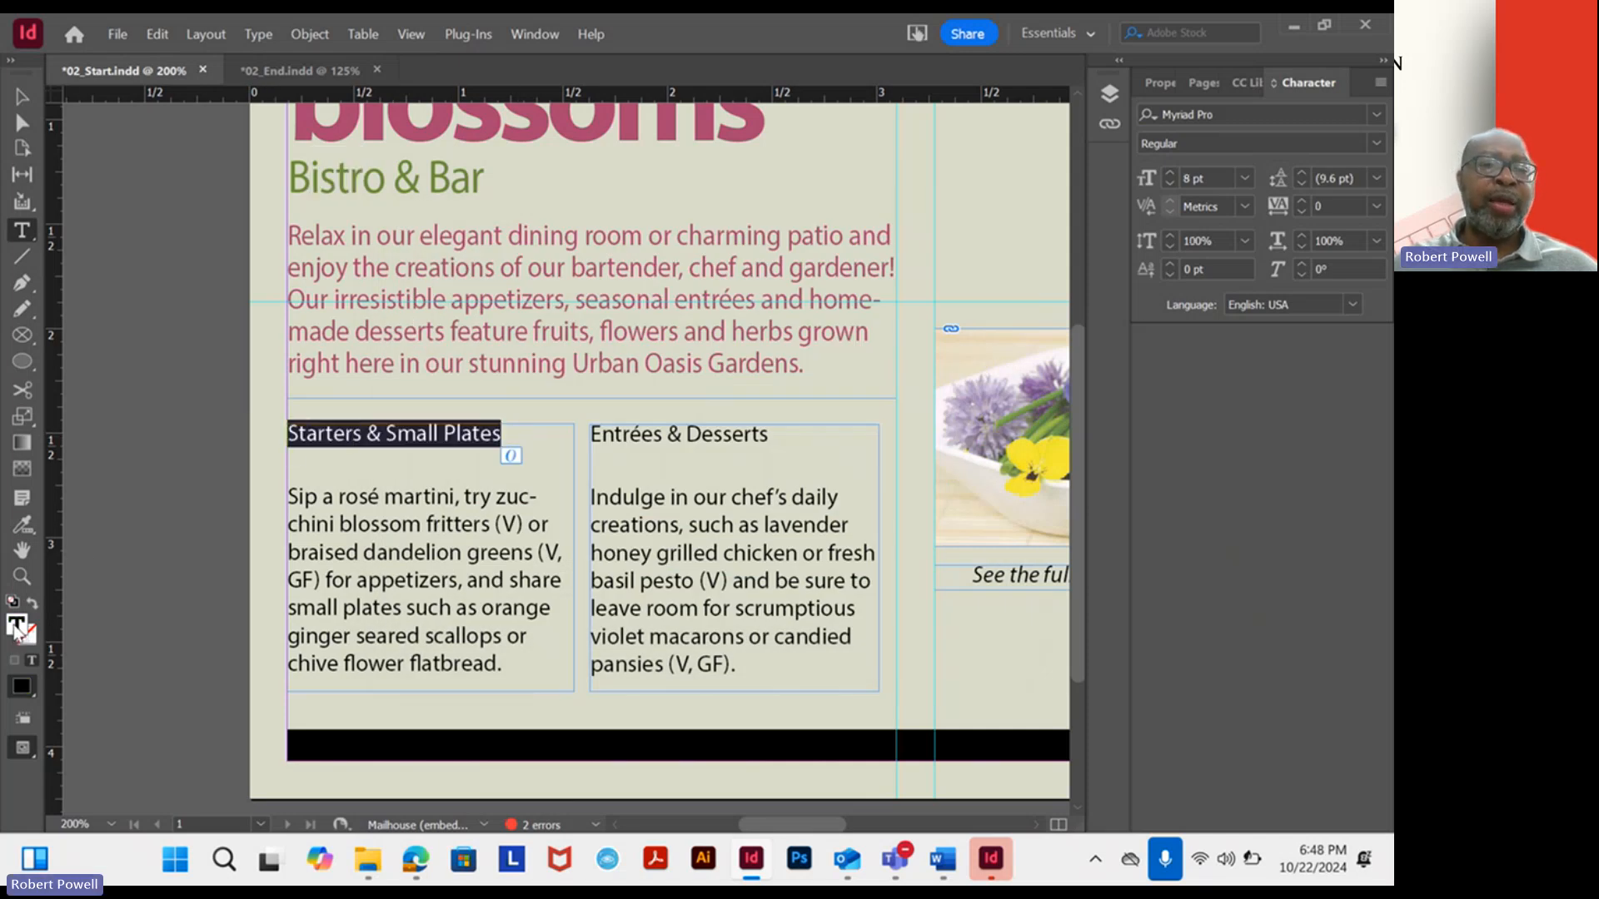
pyautogui.doubleClick(16, 631)
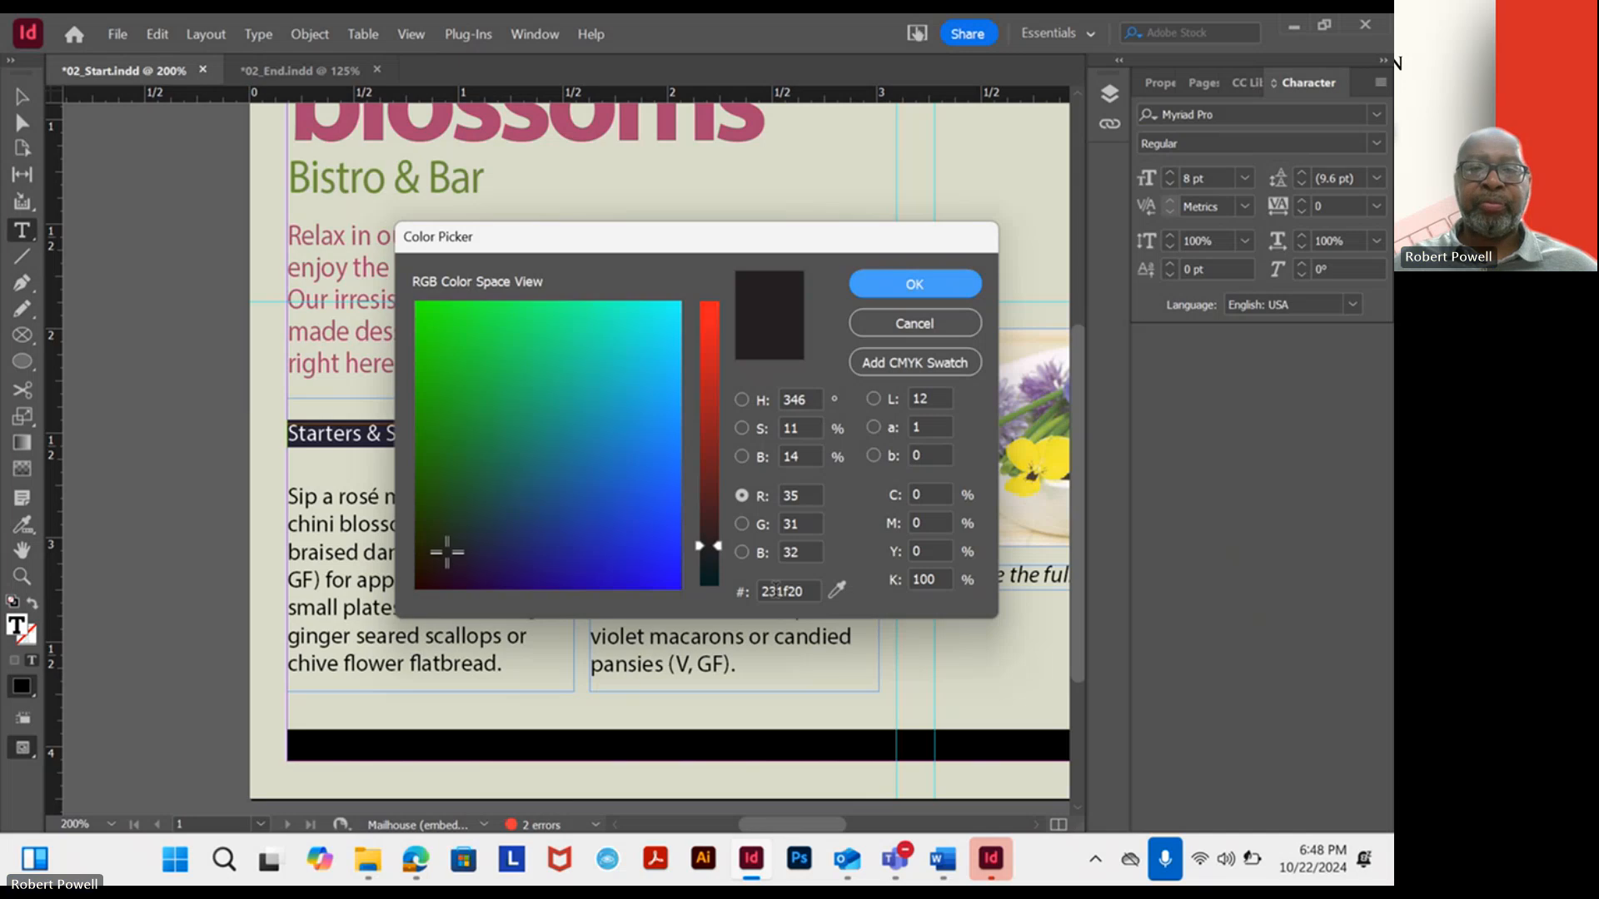
pyautogui.doubleClick(801, 592)
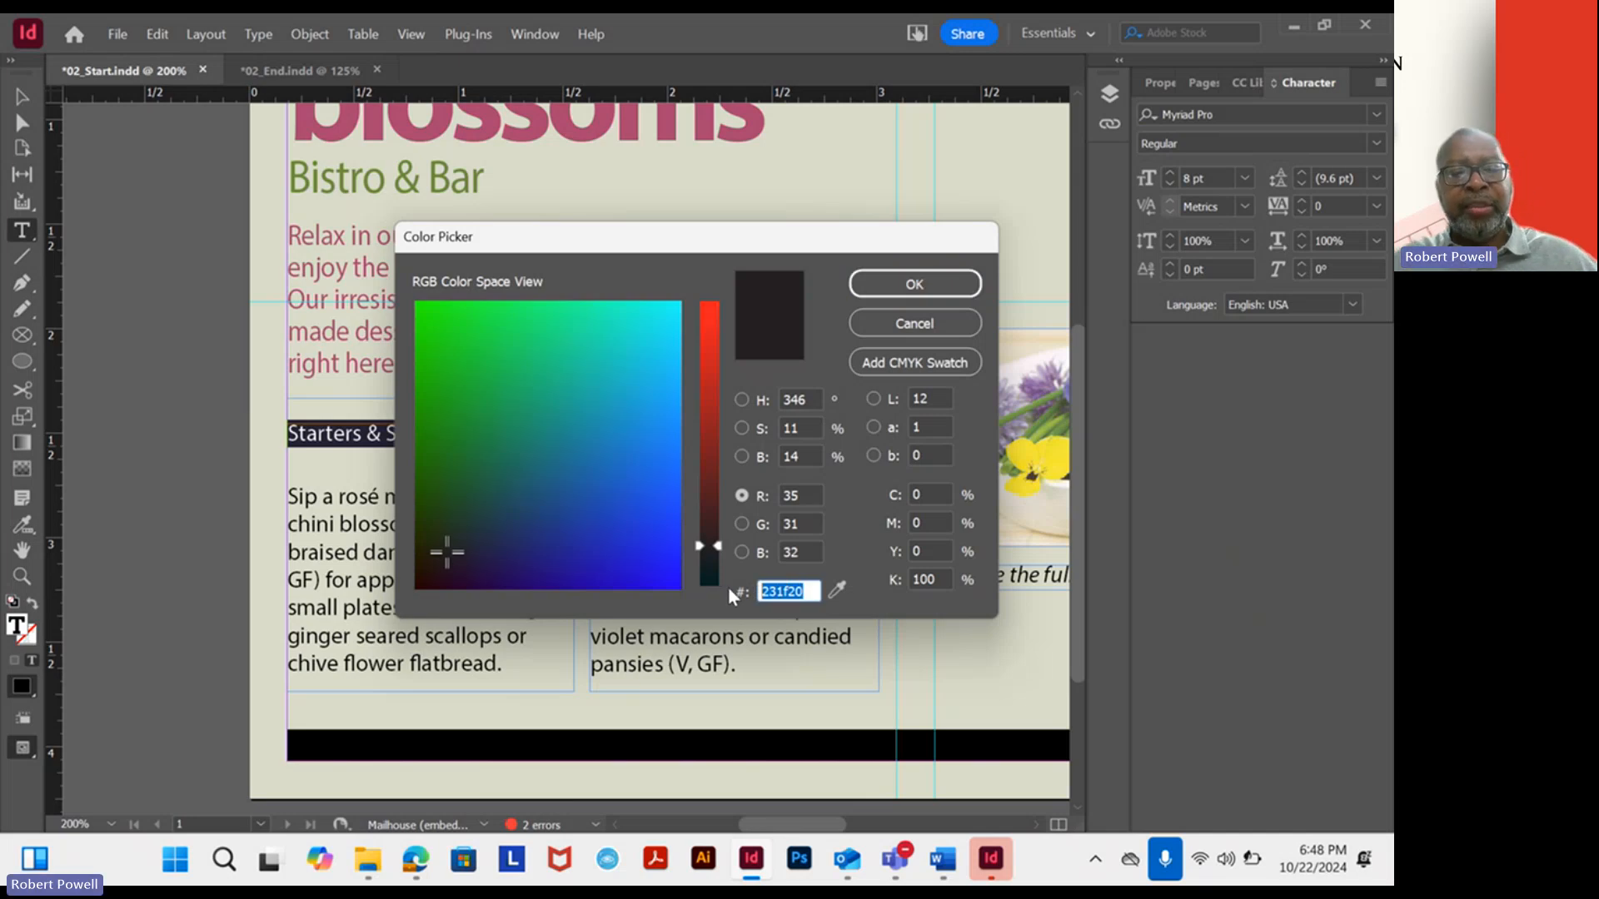
pyautogui.write('V')
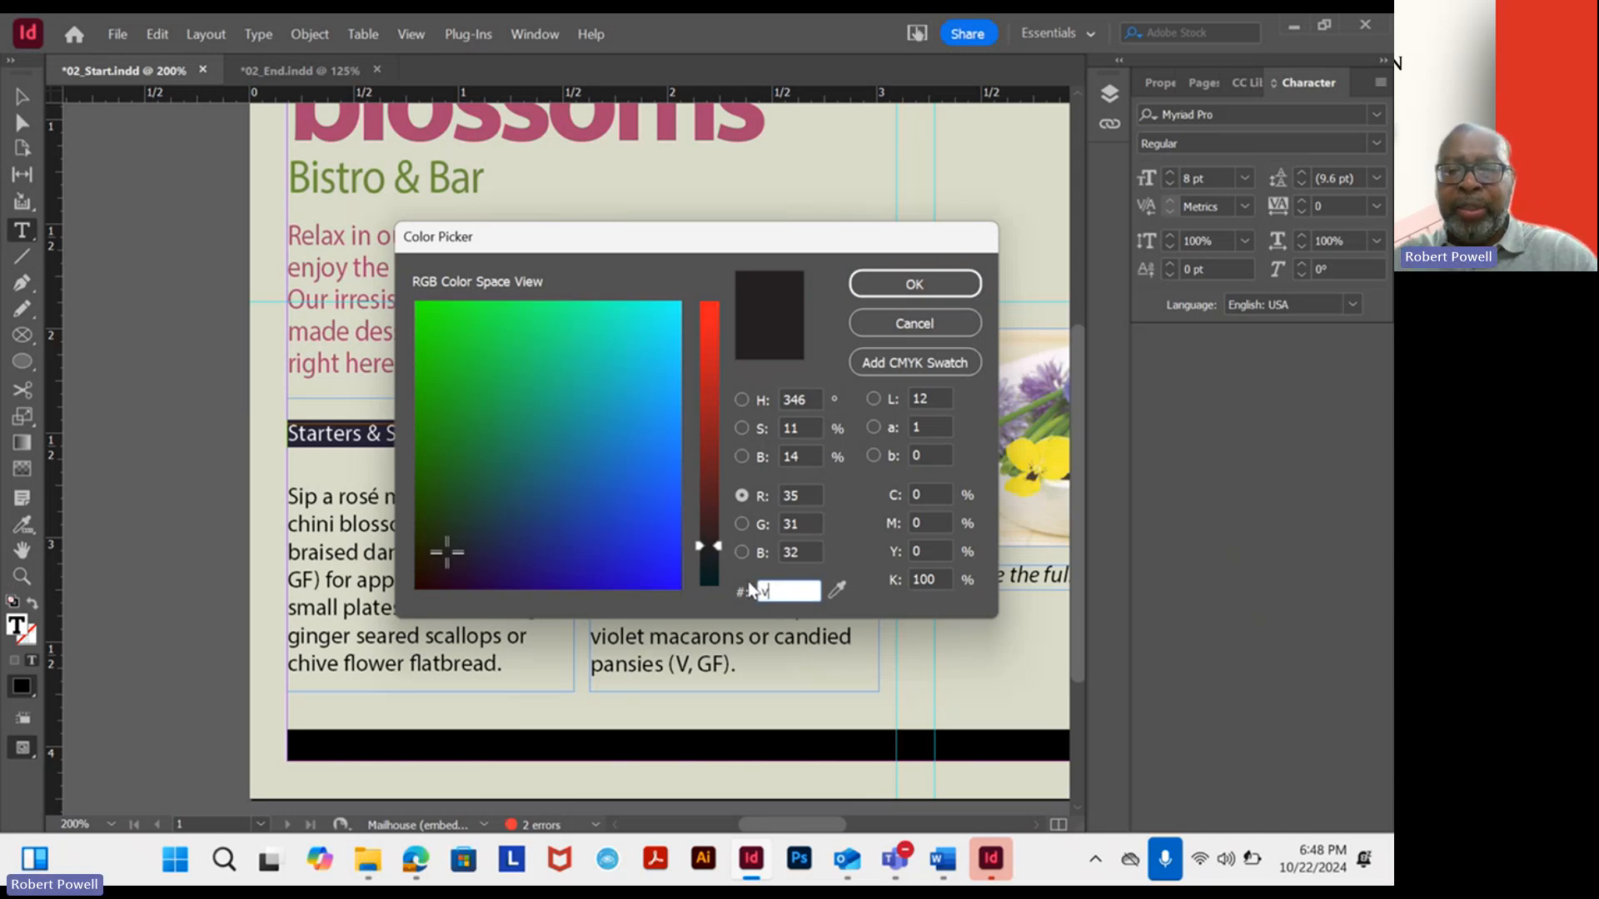
pyautogui.press('BackSpace')
pyautogui.hotkey('ctrl', 'v')
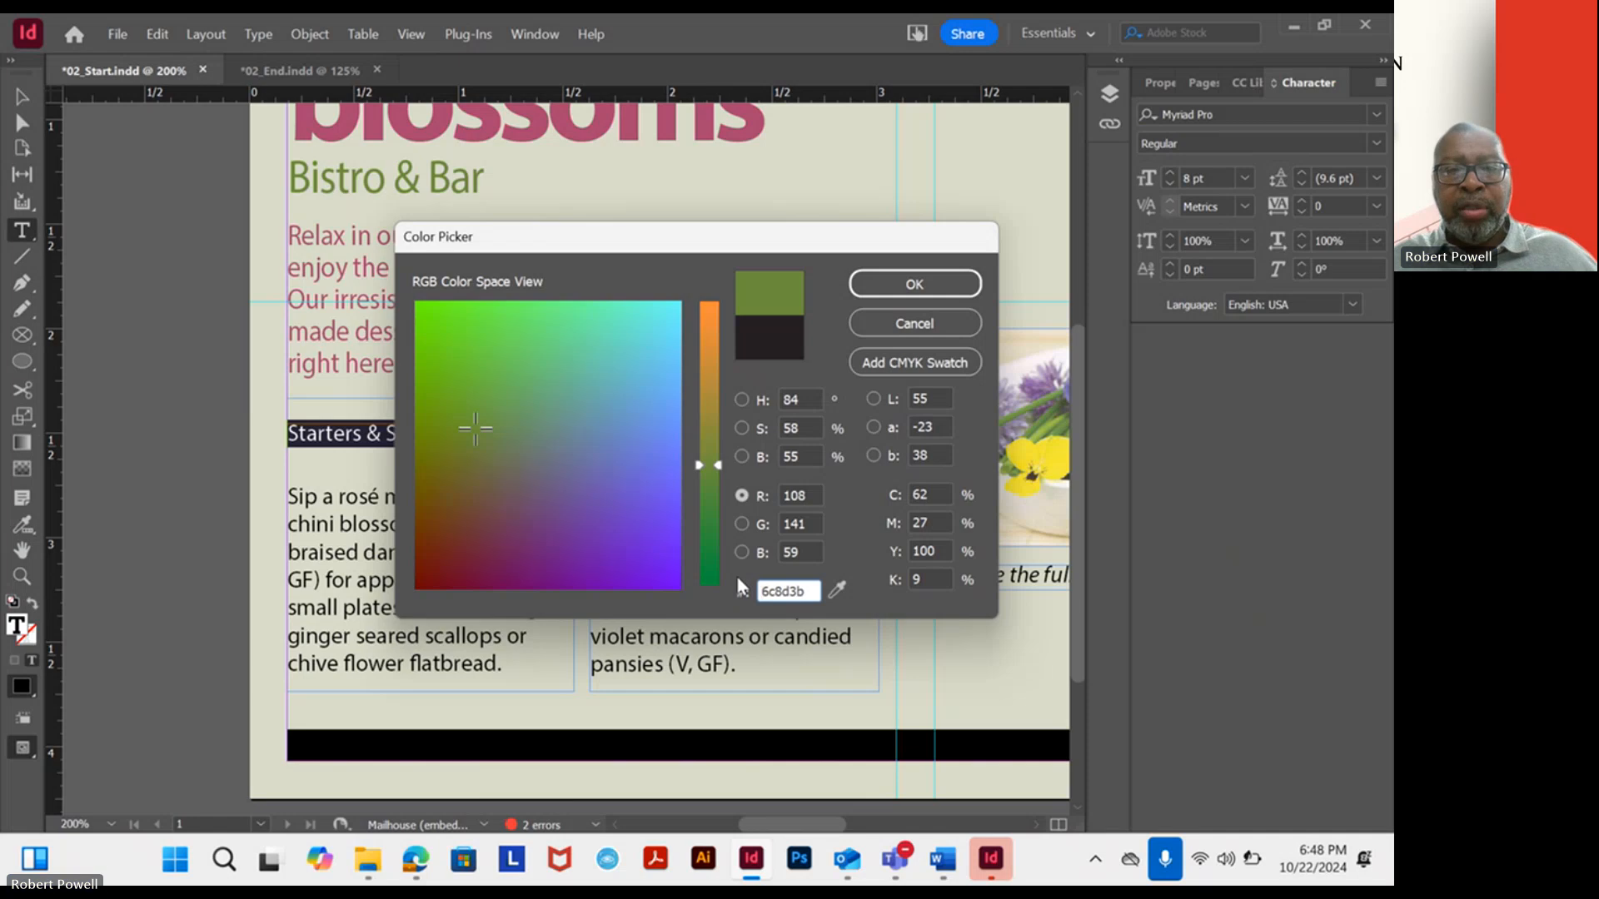
pyautogui.click(916, 284)
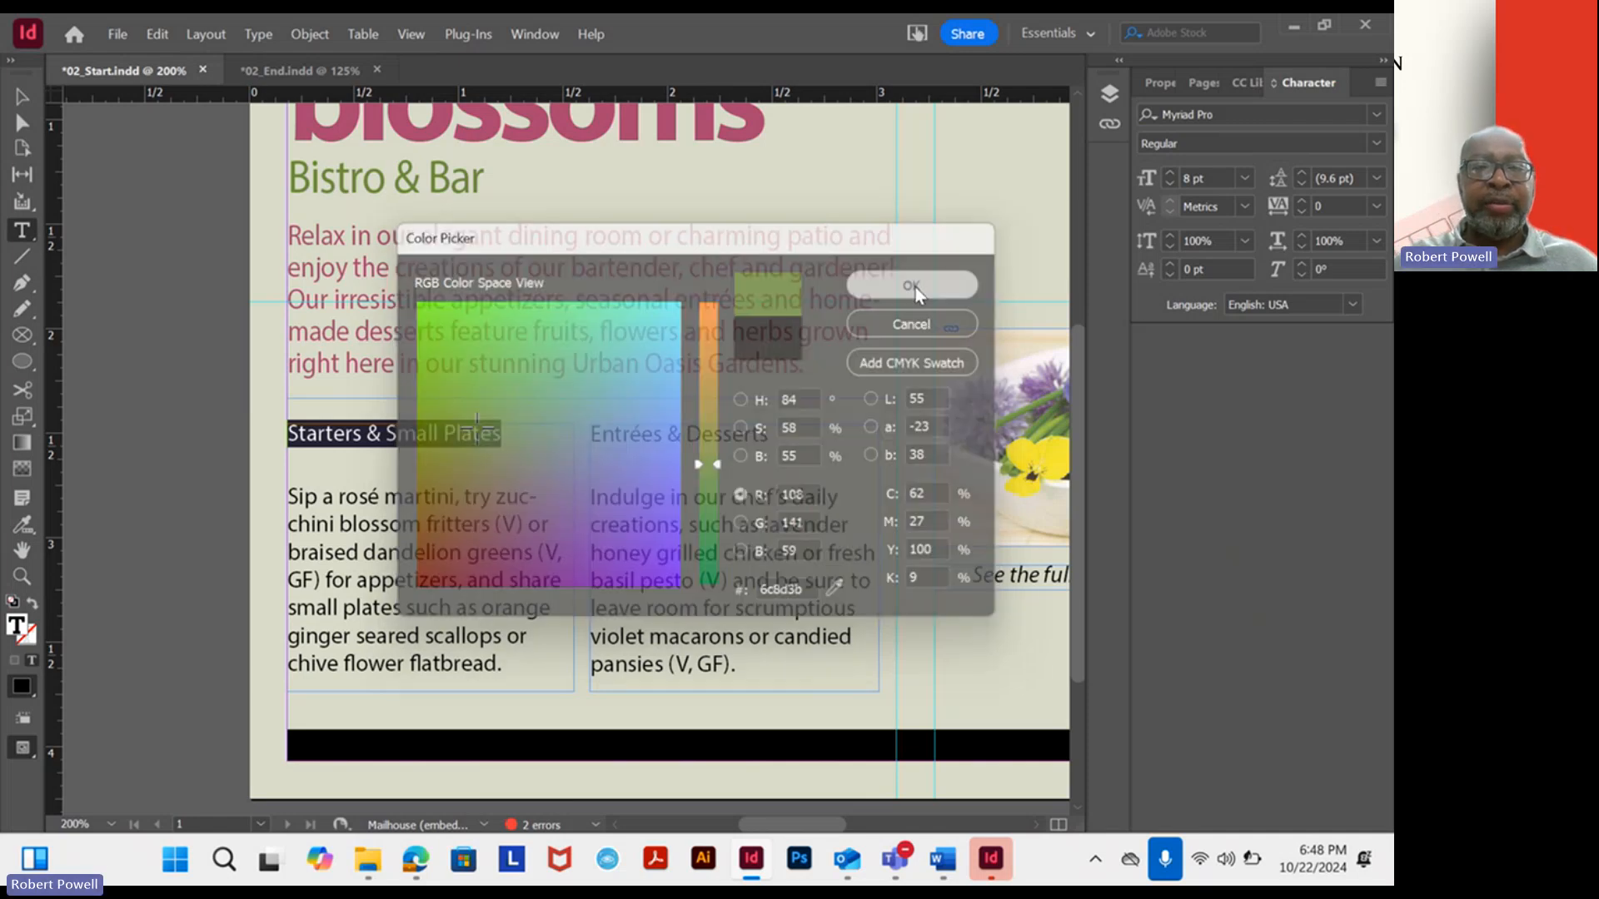
pyautogui.click(525, 488)
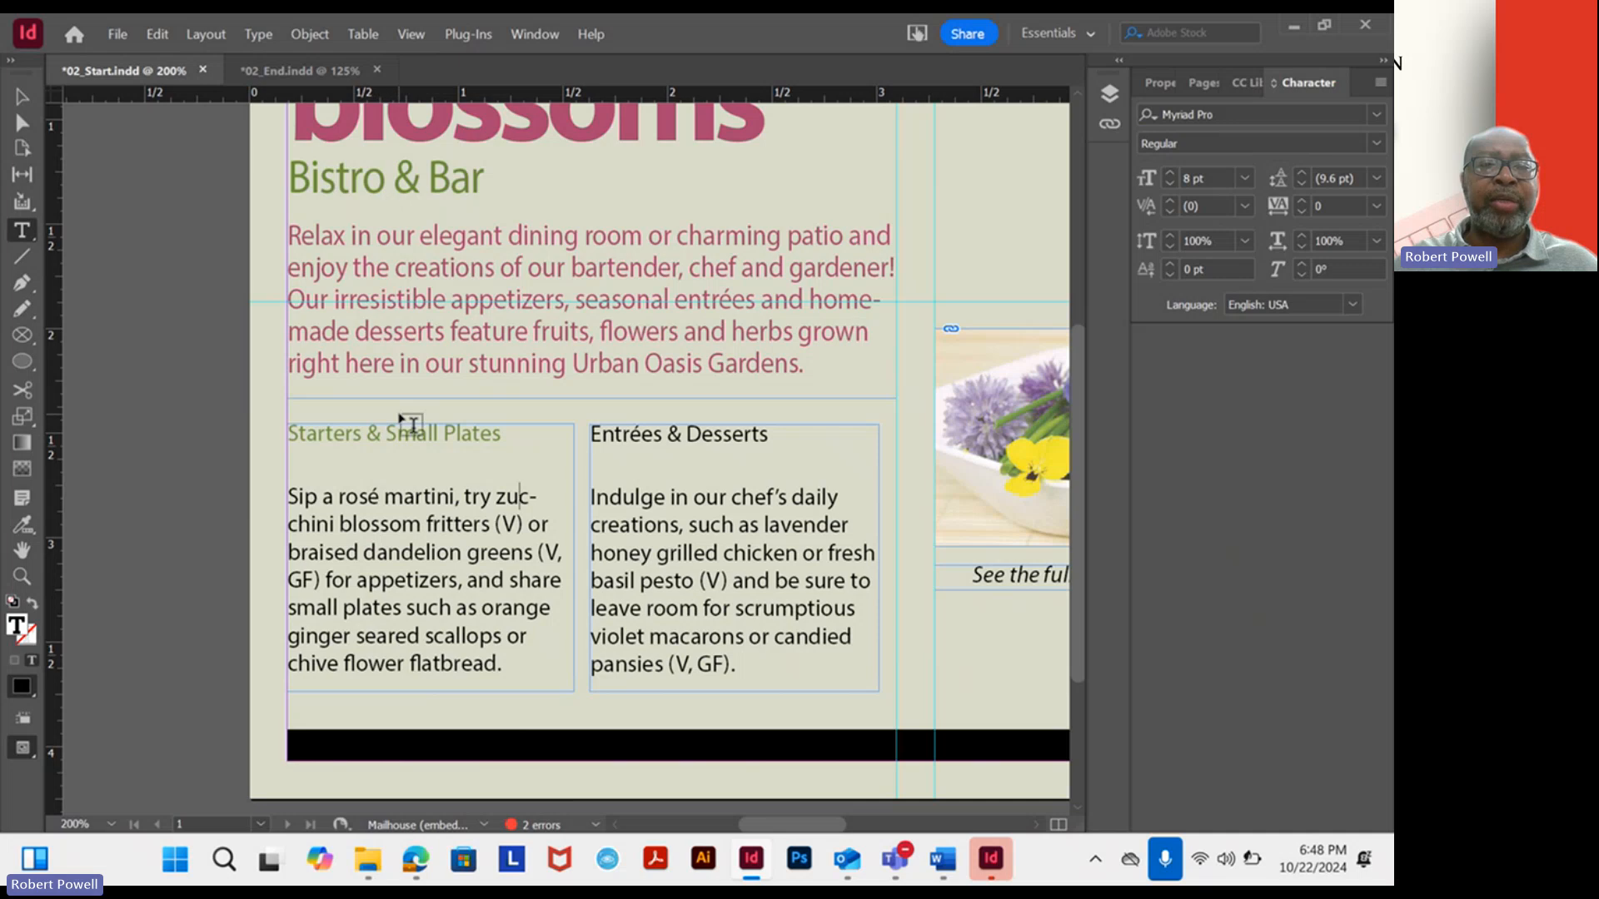
# Select only the "Entrées & Desserts" heading and set its text fill to the same green, hex 6c8d3b.
pyautogui.moveTo(790, 446); pyautogui.dragTo(578, 442)
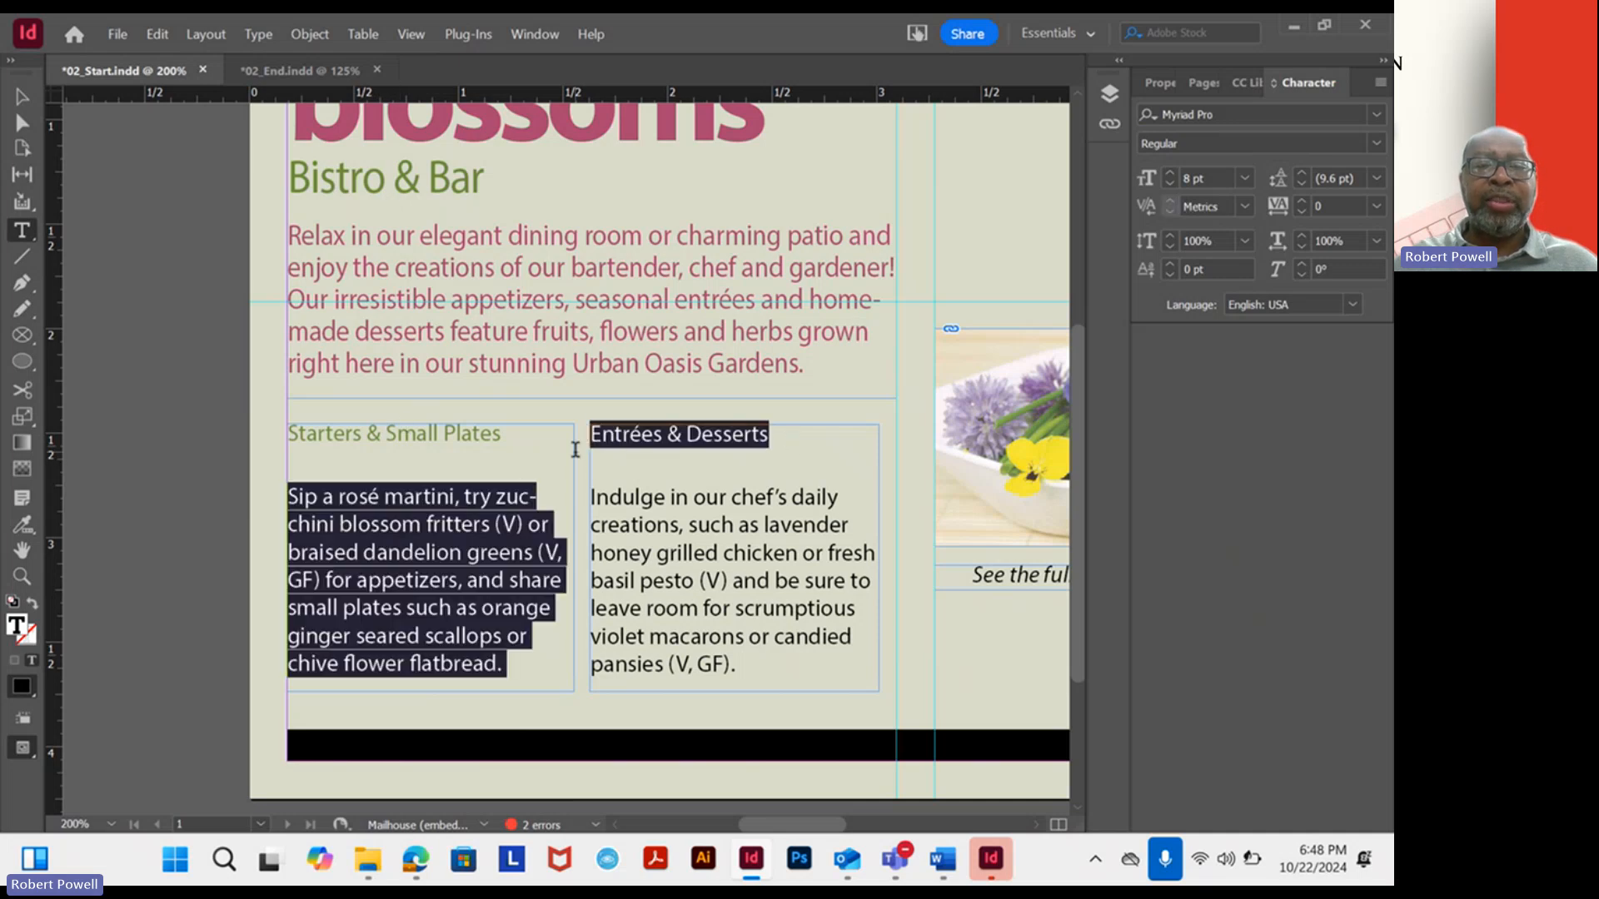
pyautogui.click(773, 437)
pyautogui.hotkey('ctrl', 'shift', 'Left')
pyautogui.hotkey('ctrl', 'shift', 'Left')
pyautogui.hotkey('ctrl', 'shift', 'Left')
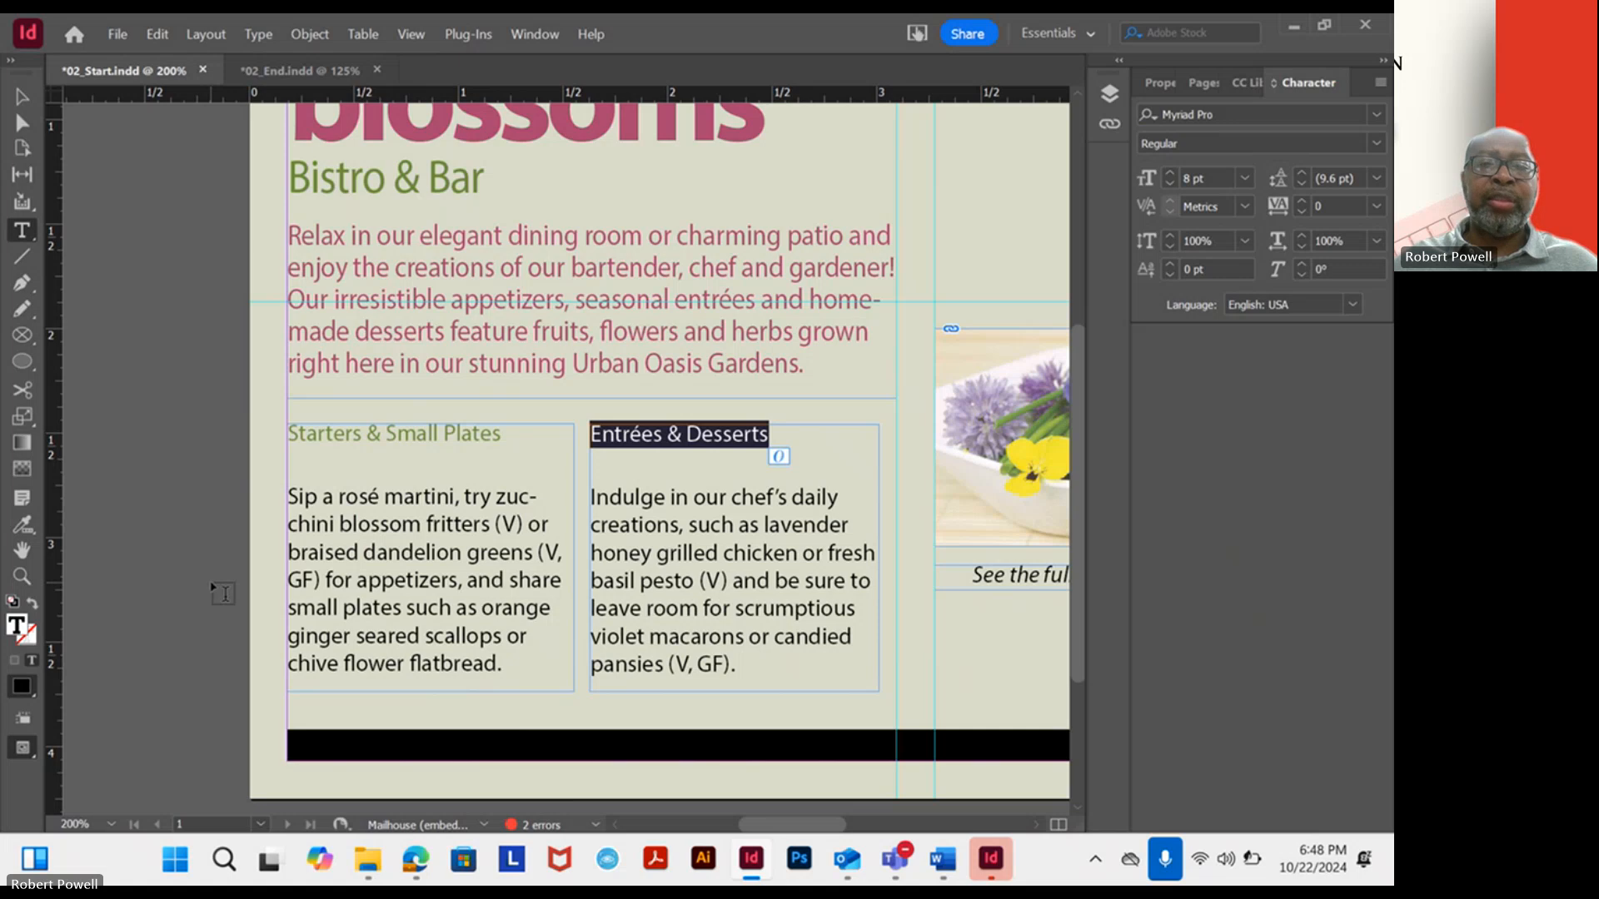
pyautogui.doubleClick(16, 626)
pyautogui.moveTo(808, 590); pyautogui.dragTo(747, 589)
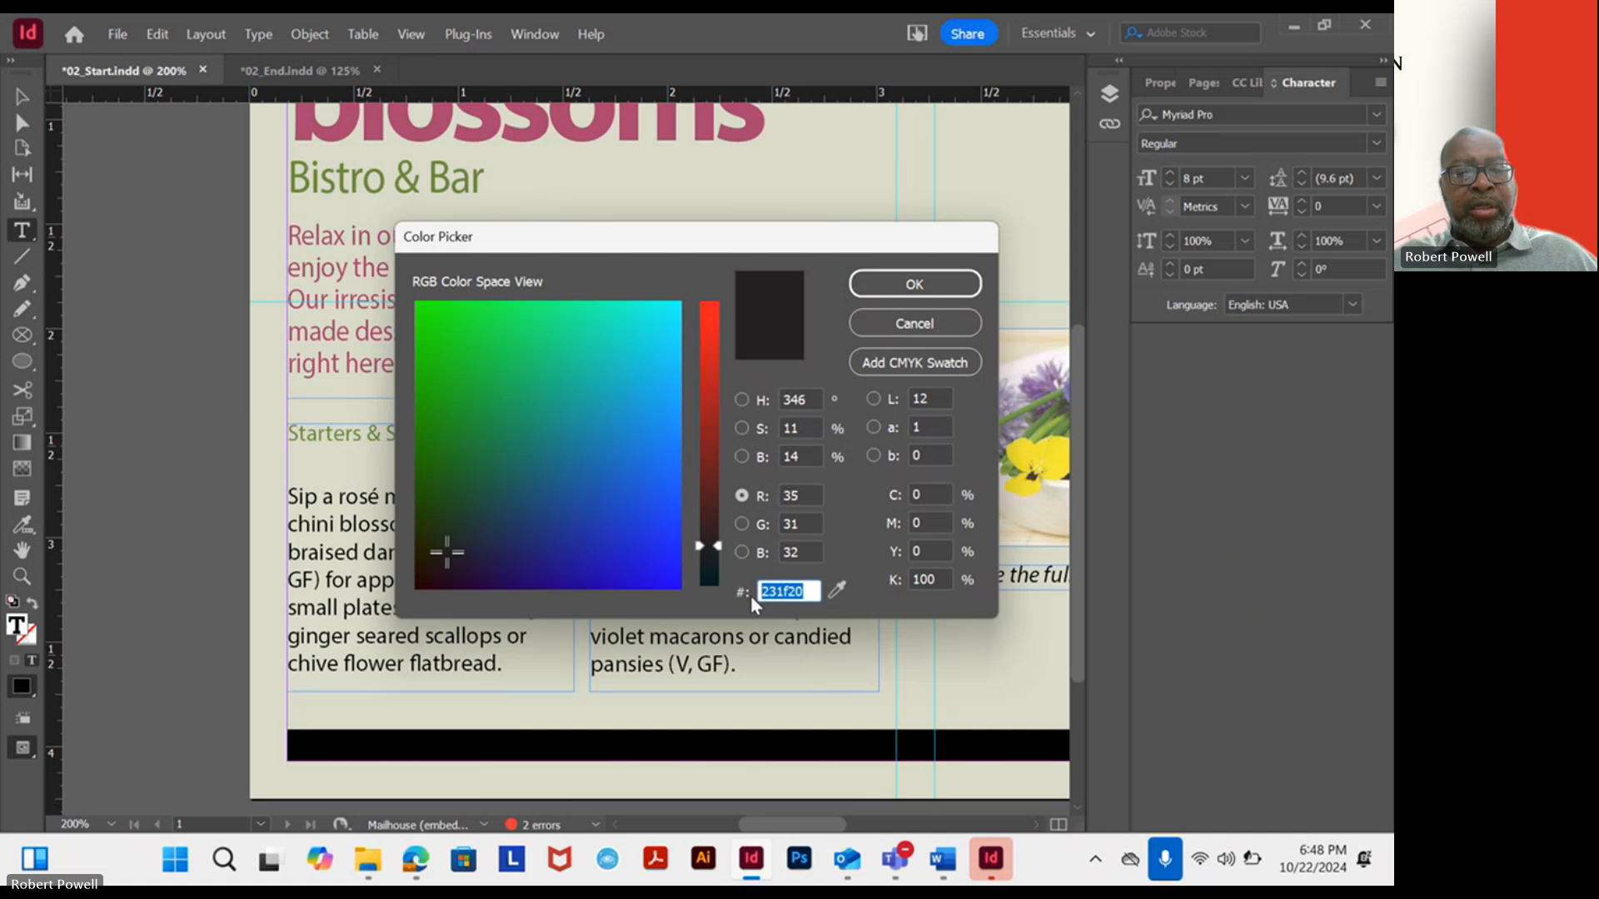
pyautogui.write('6c8d3b')
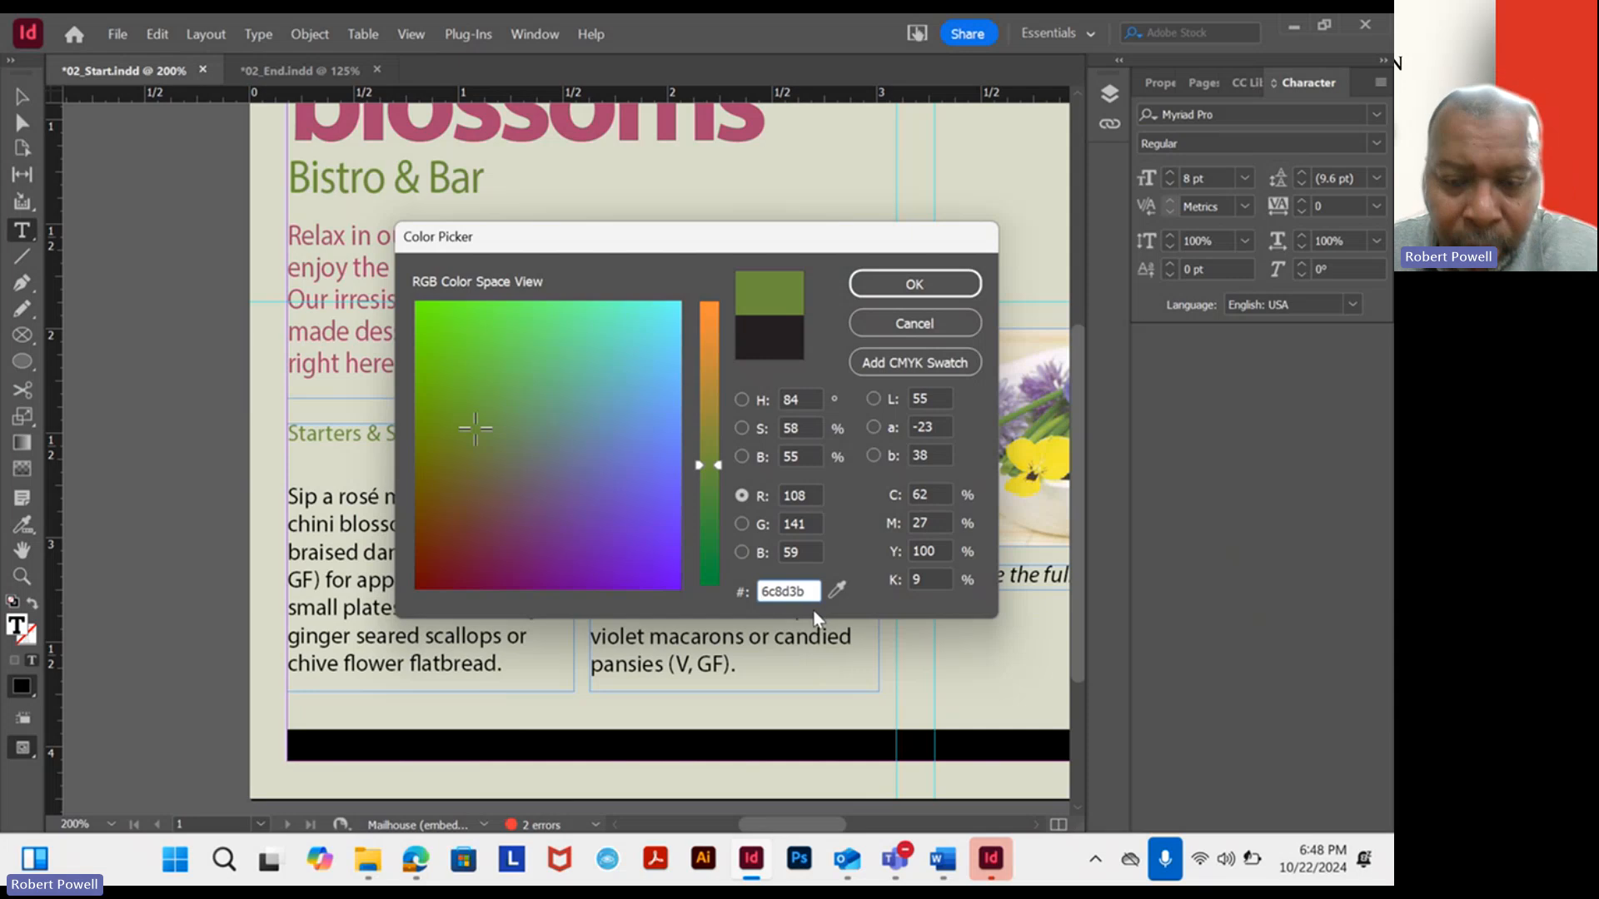
pyautogui.click(936, 287)
pyautogui.click(741, 463)
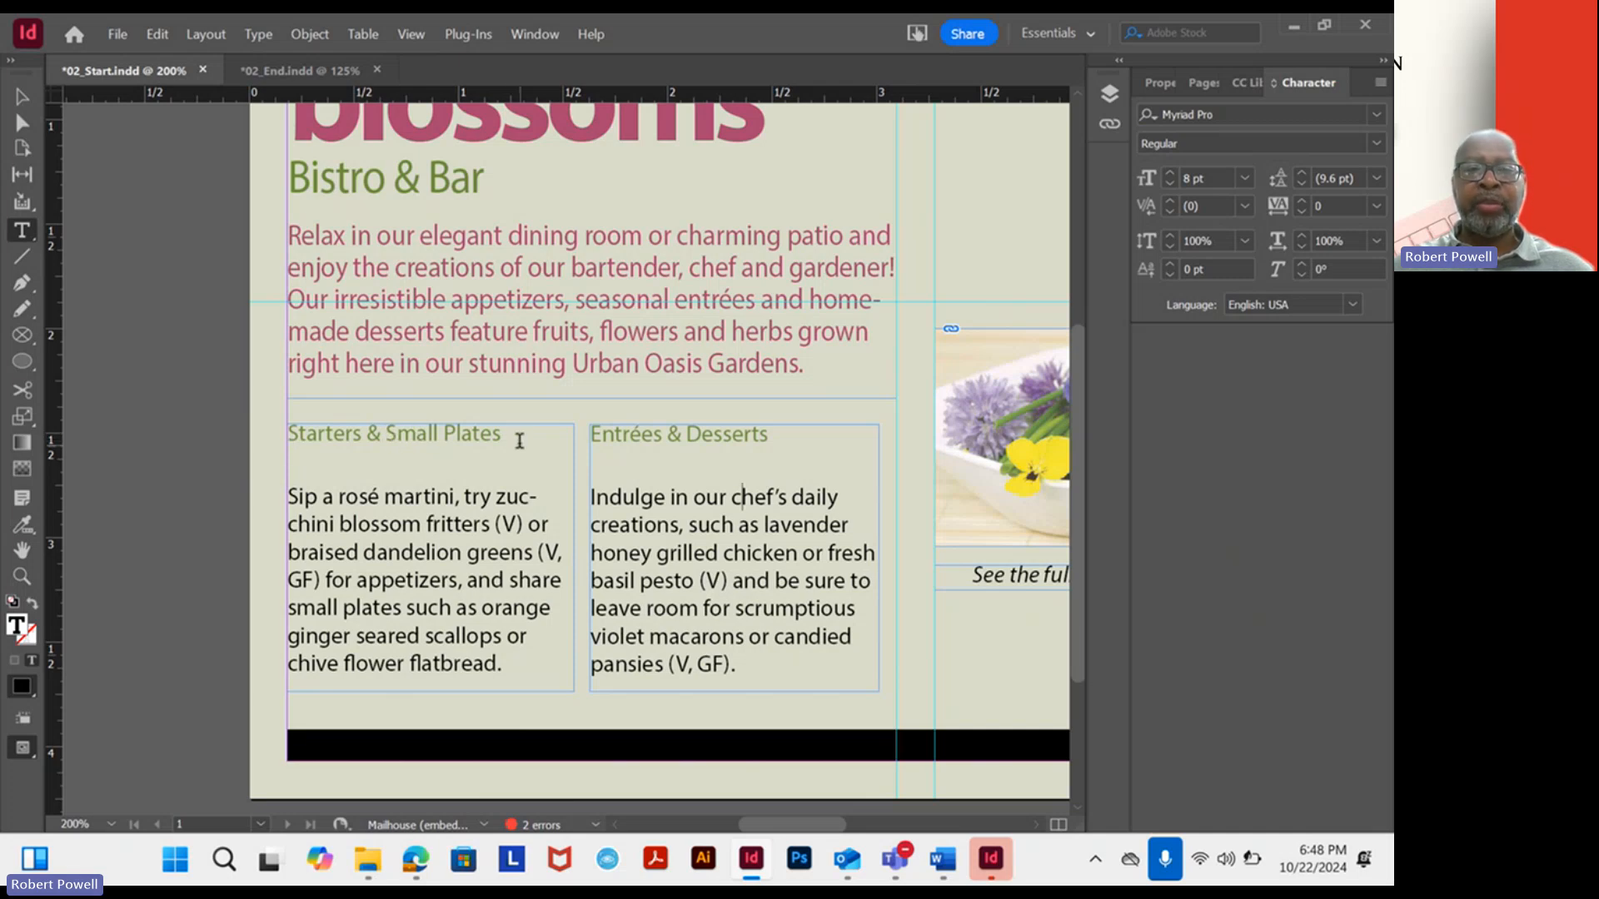
# Set the "Starters & Small Plates" and "Entrées & Desserts" headings to the Bold font style.
pyautogui.moveTo(503, 434); pyautogui.dragTo(290, 450)
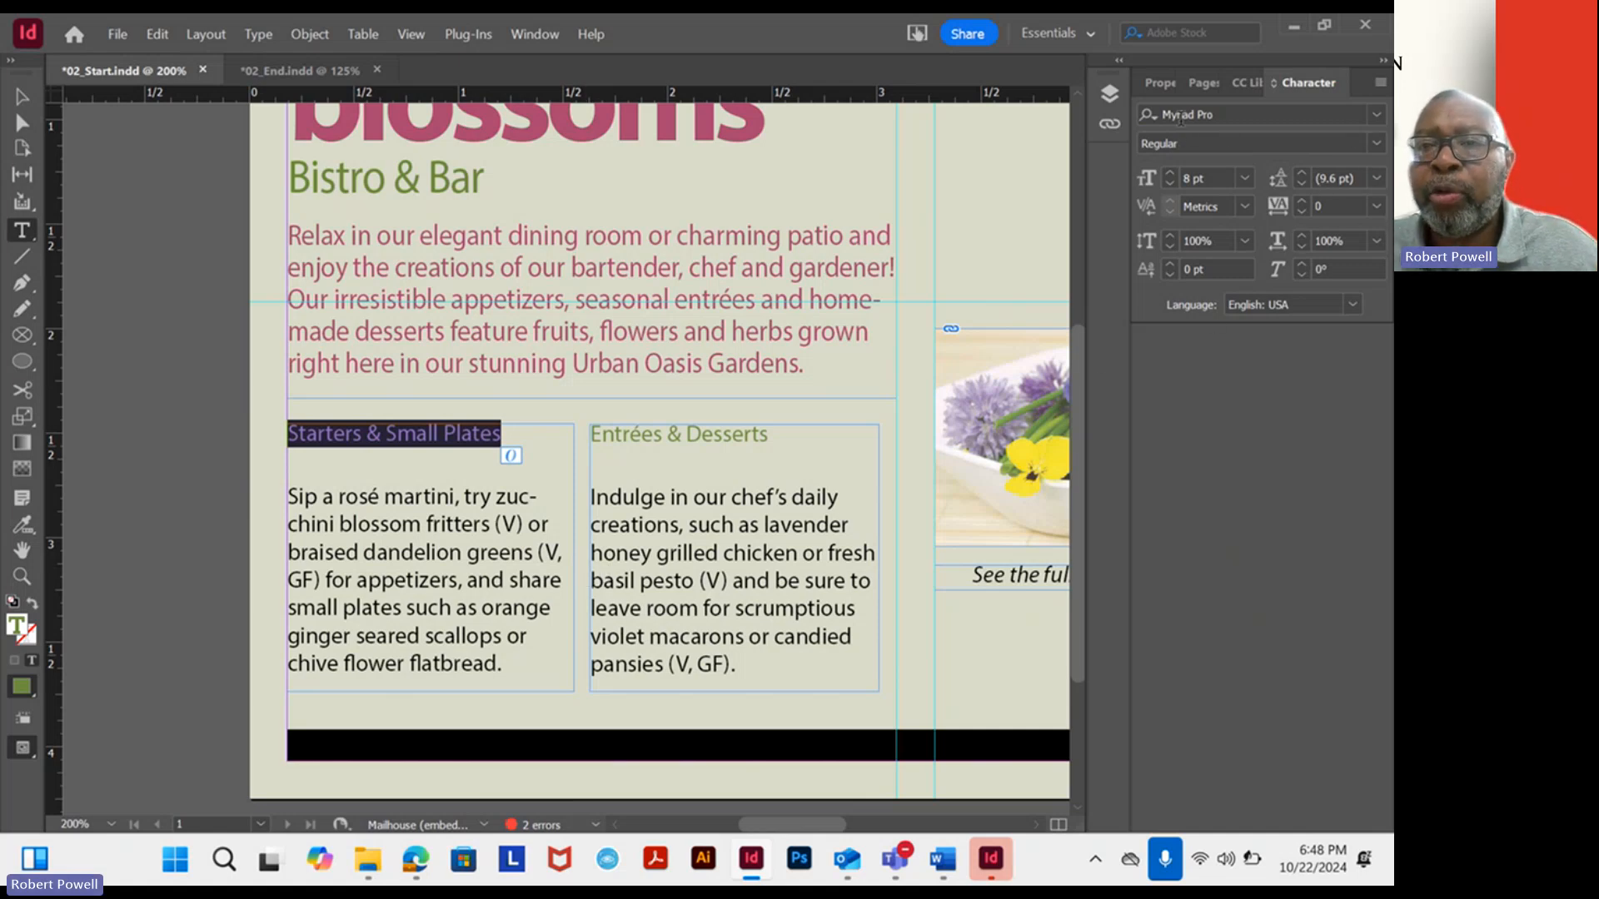
pyautogui.click(1375, 143)
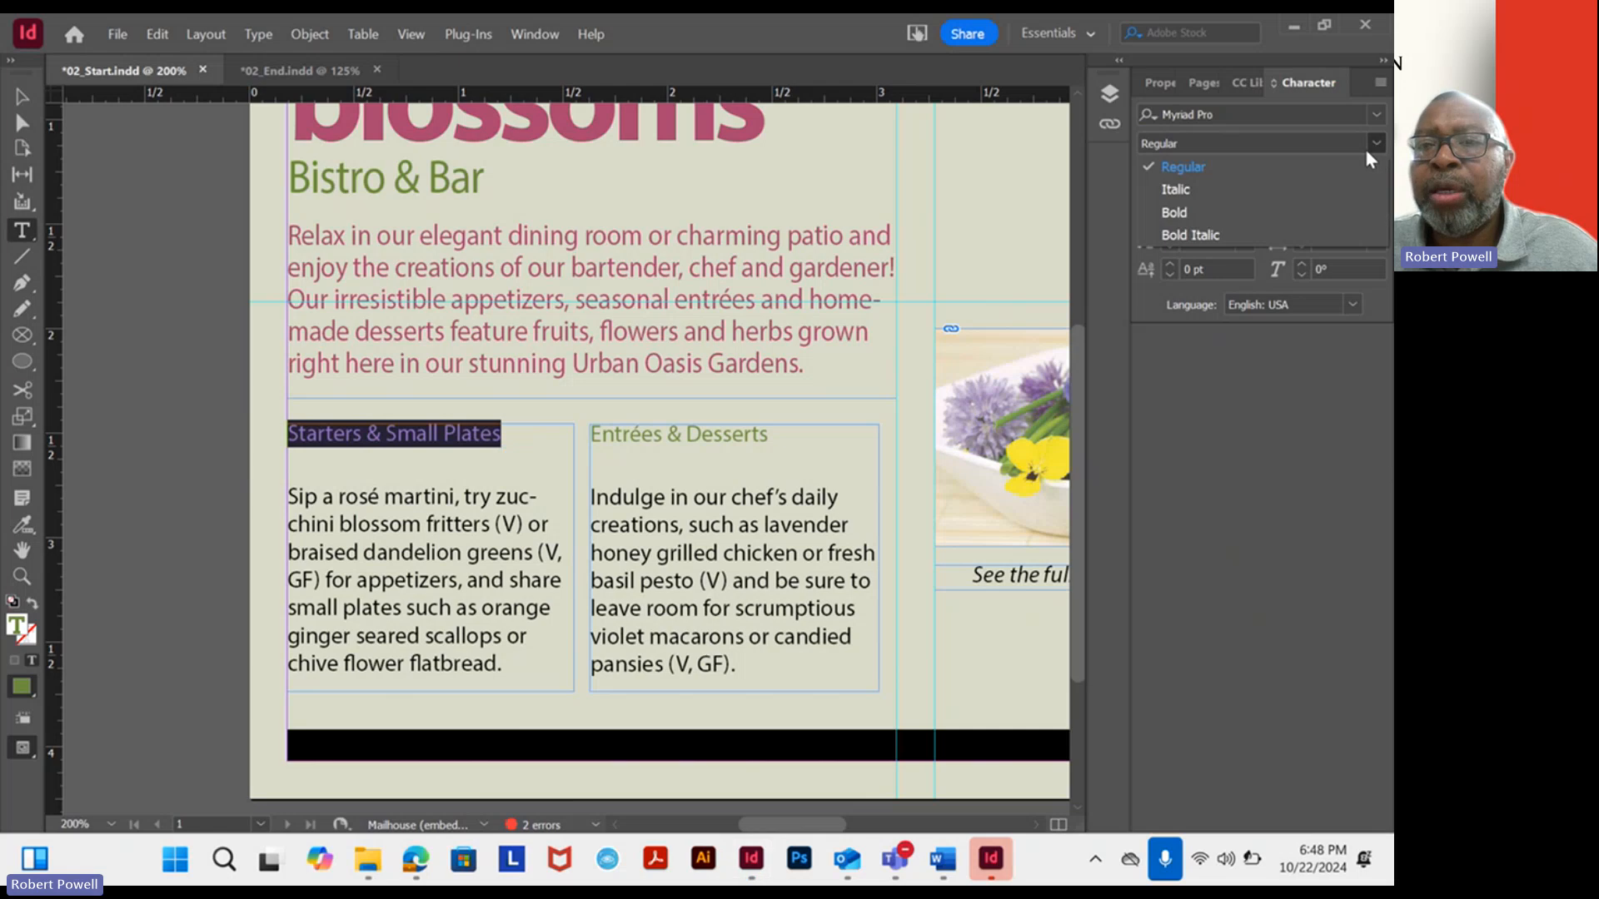
pyautogui.click(1187, 212)
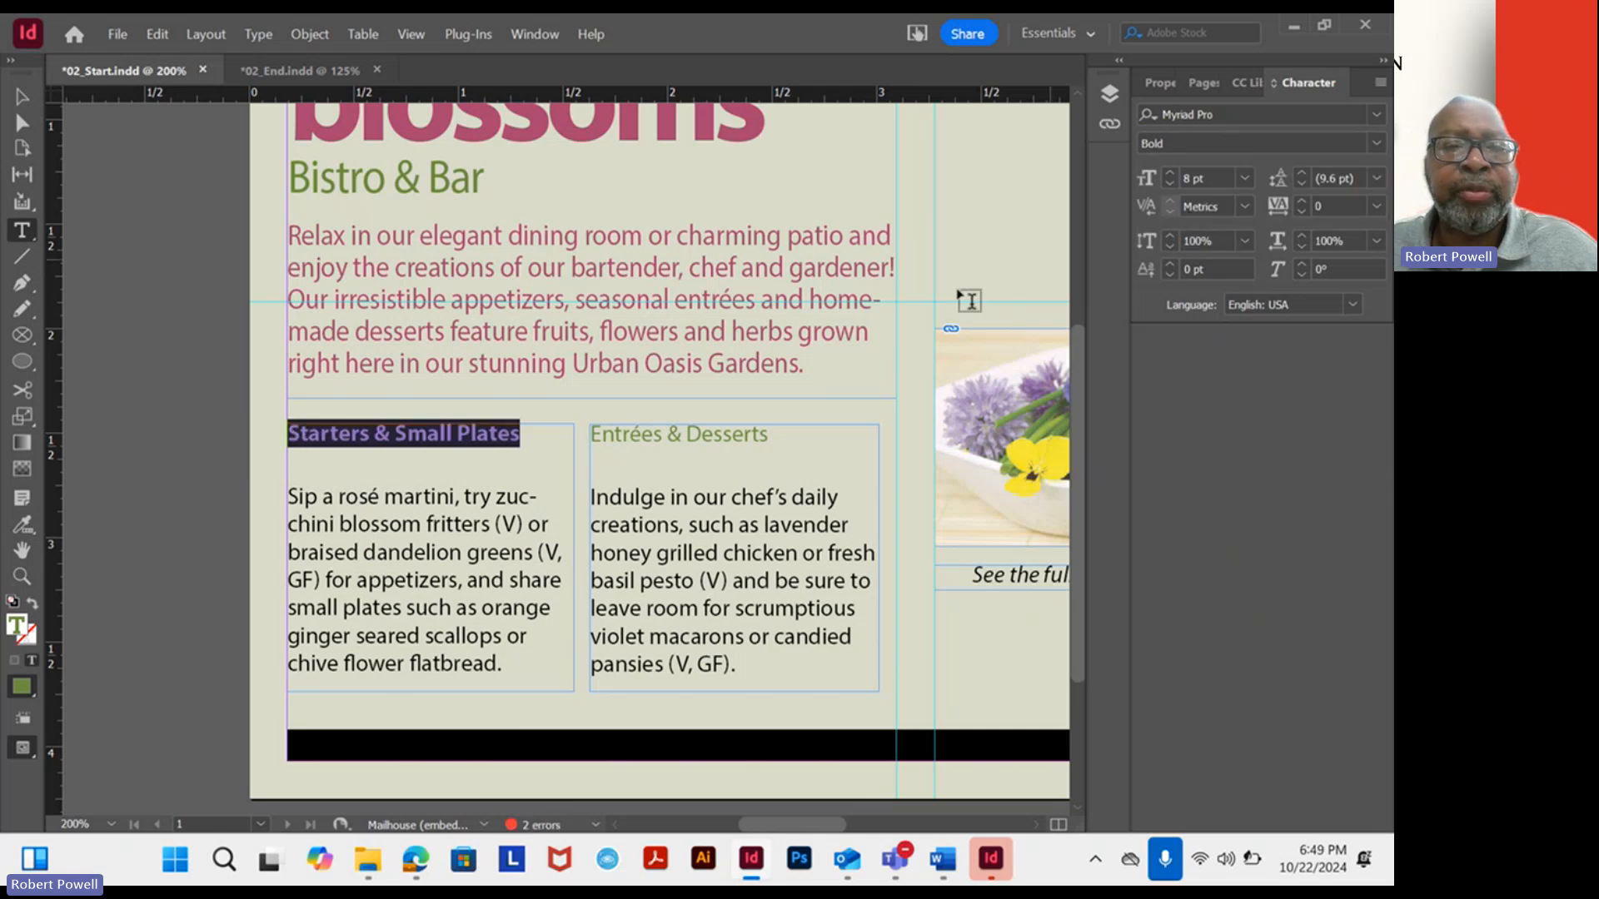
pyautogui.click(755, 448)
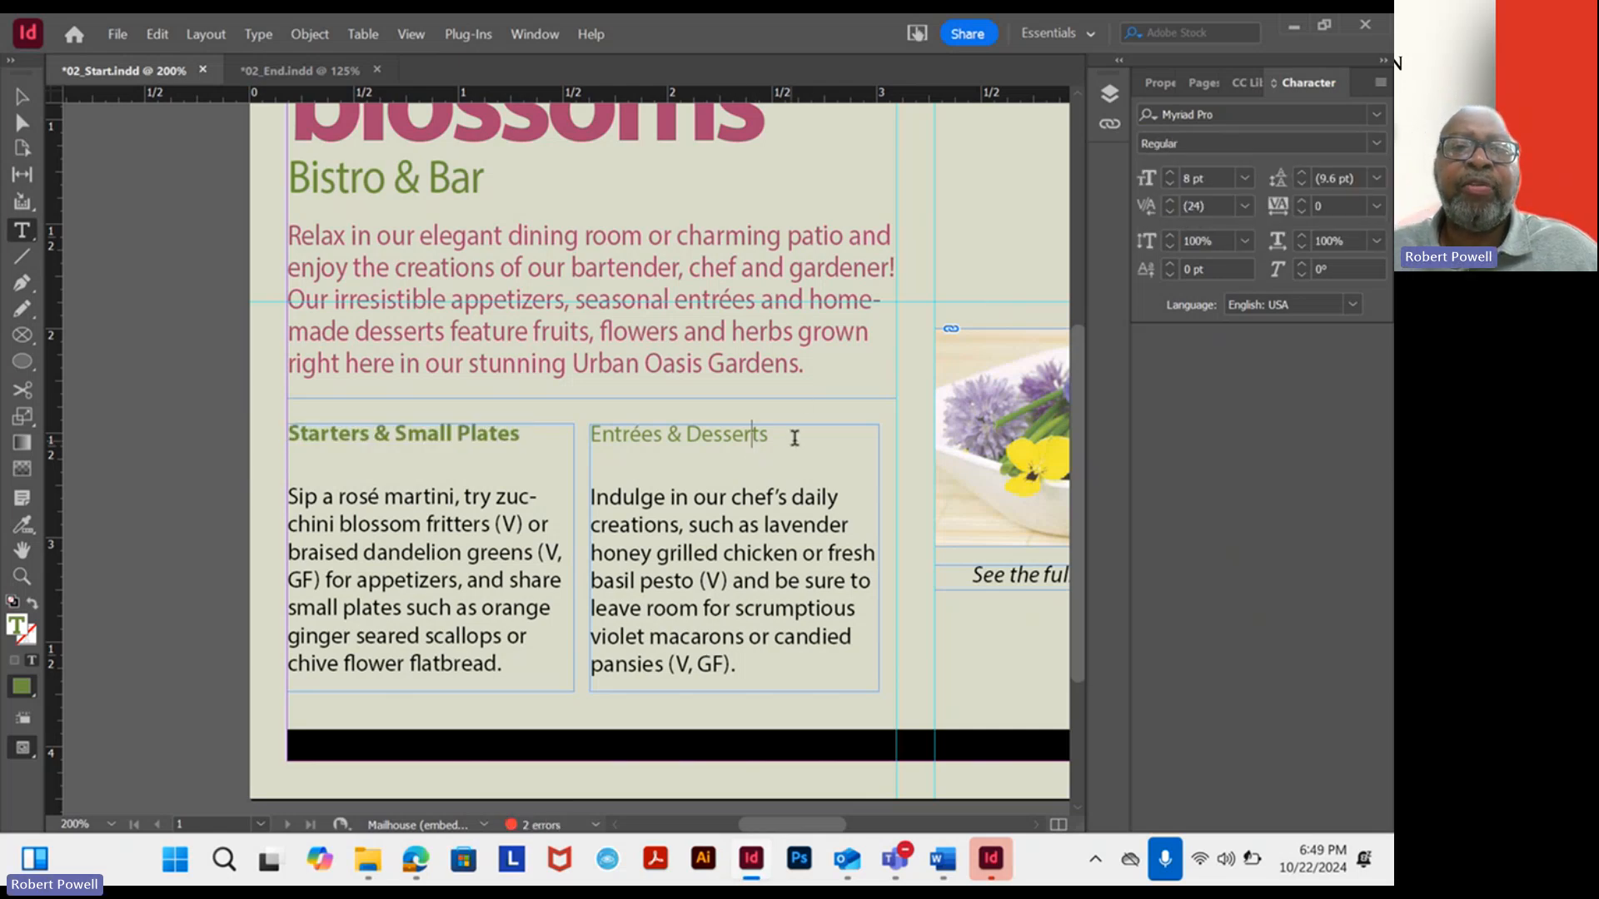
pyautogui.moveTo(793, 435); pyautogui.dragTo(591, 435)
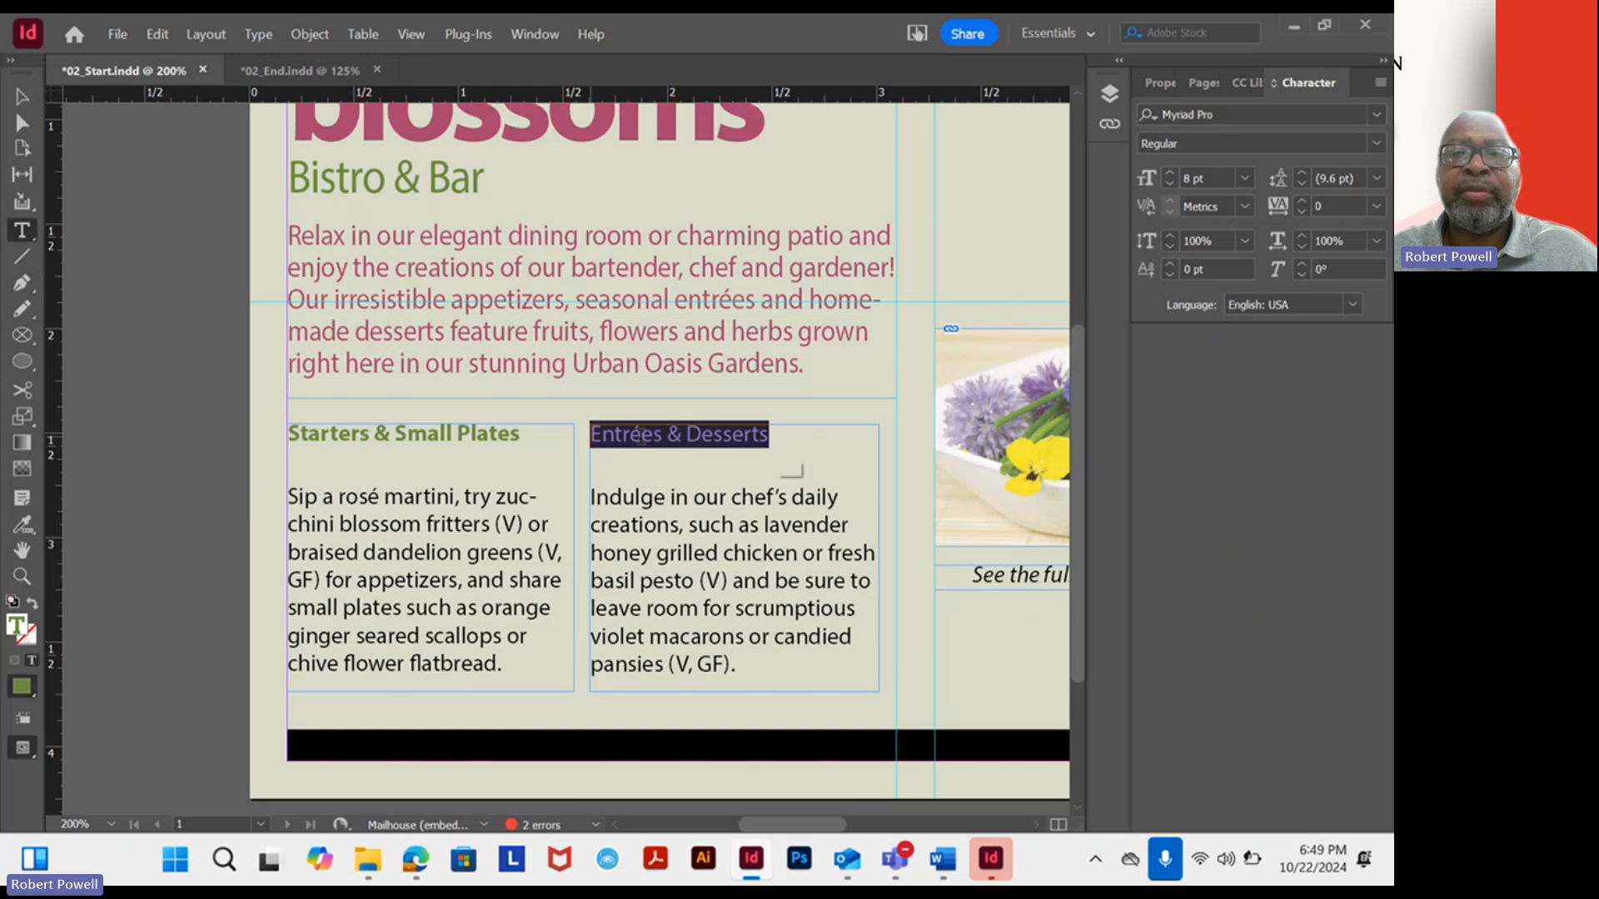
pyautogui.click(1375, 143)
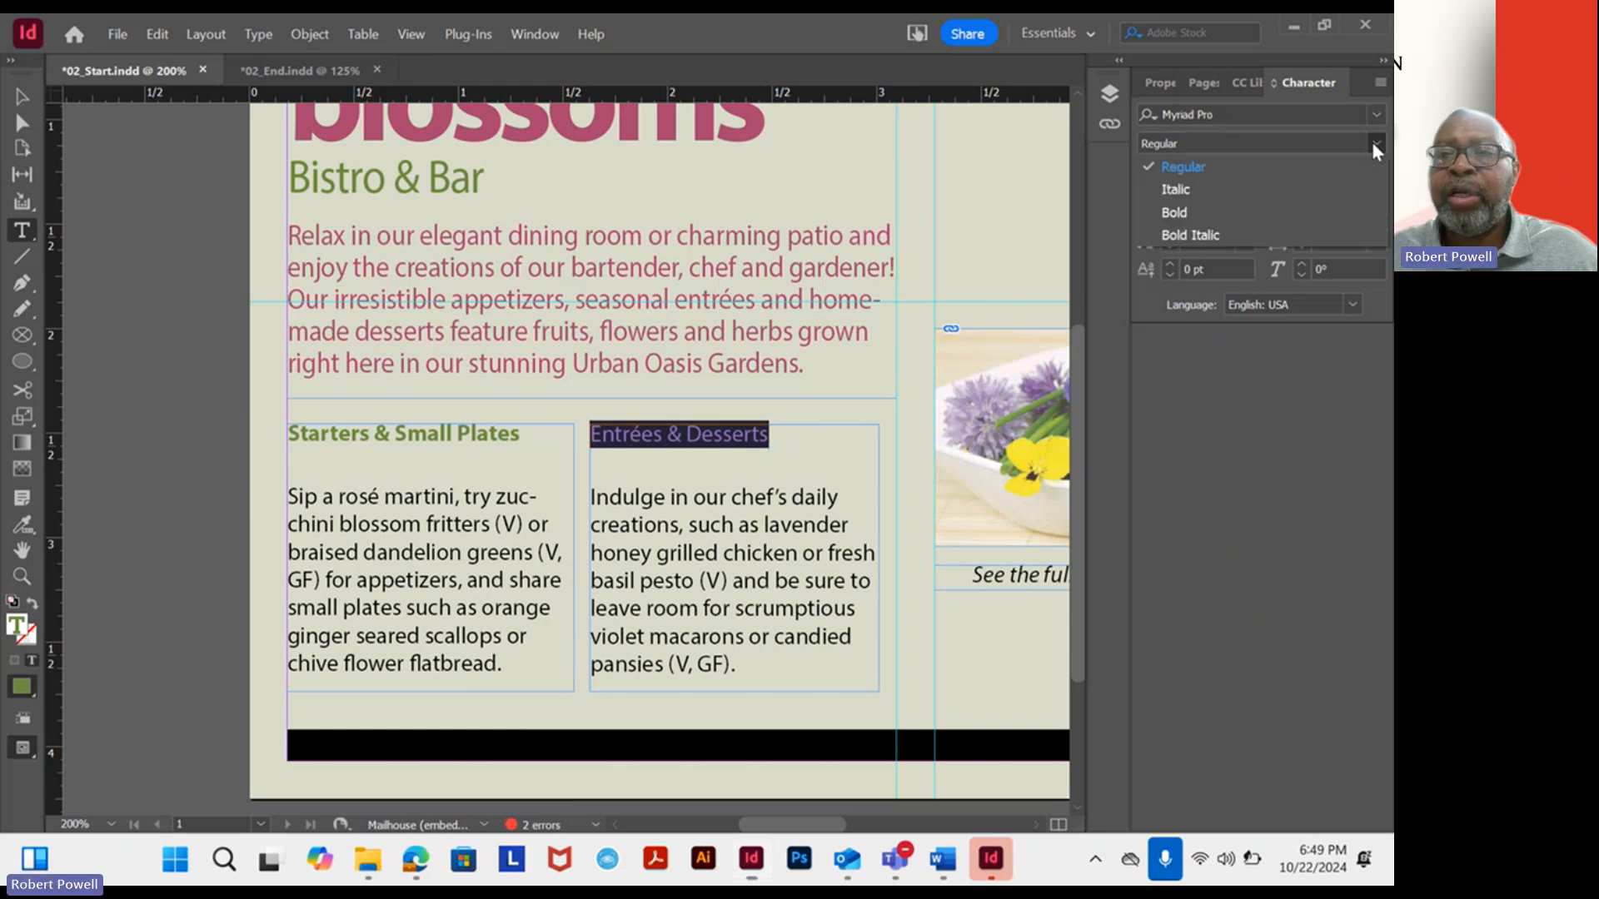
pyautogui.click(1216, 204)
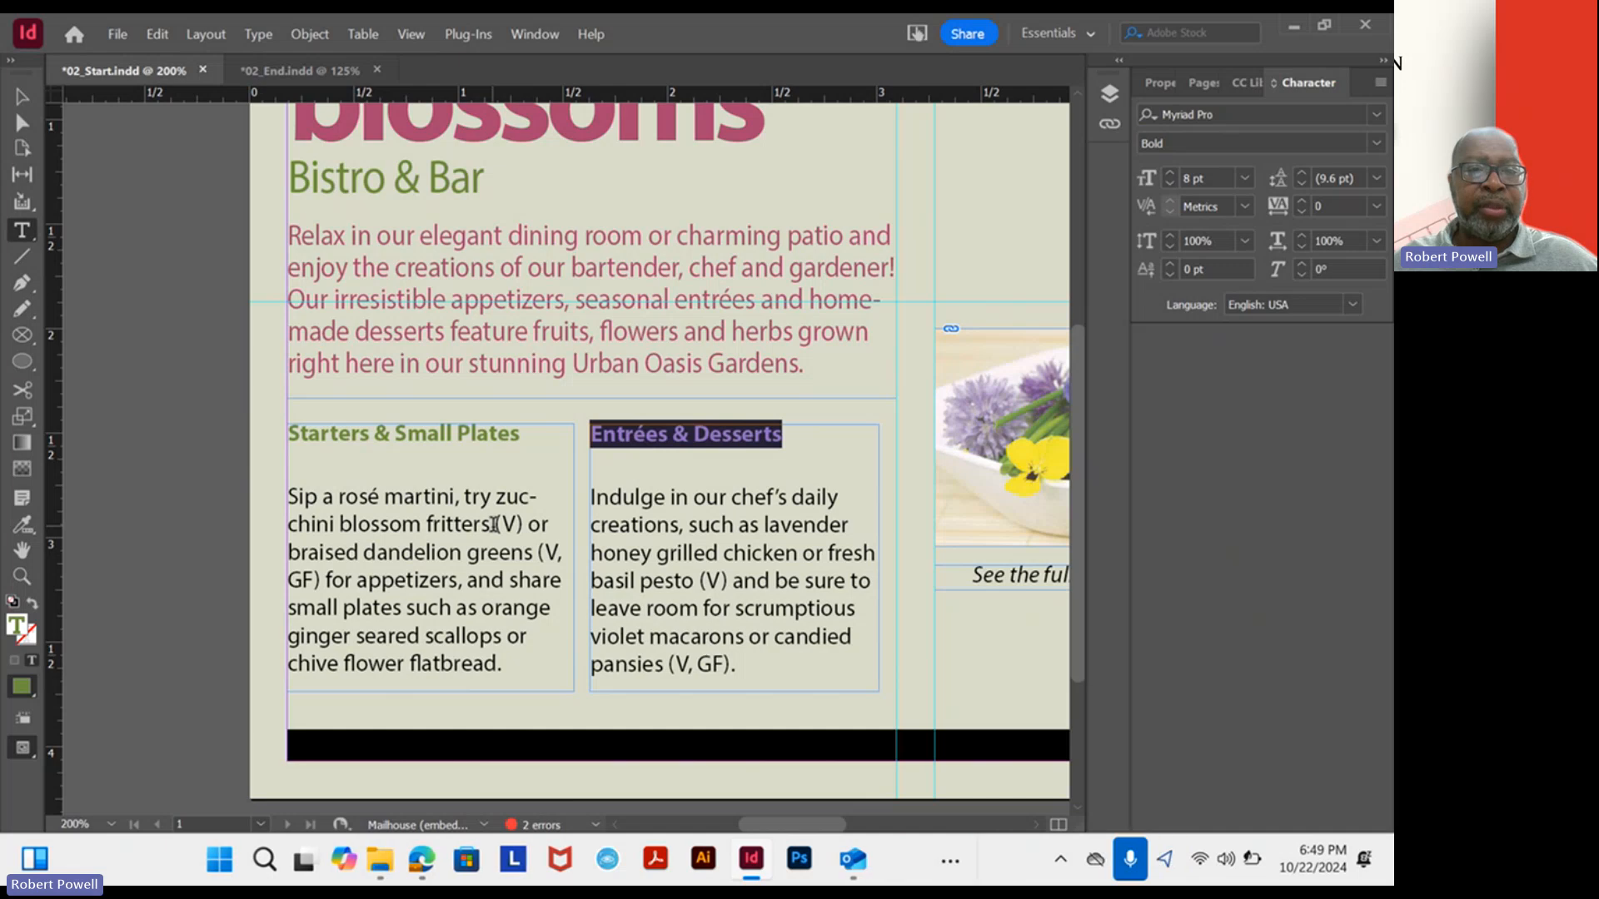
# Italicize the "(V)" and "(V, GF)" dietary notes in the "Starters & Small Plates" paragraph.
pyautogui.moveTo(494, 525); pyautogui.dragTo(521, 524)
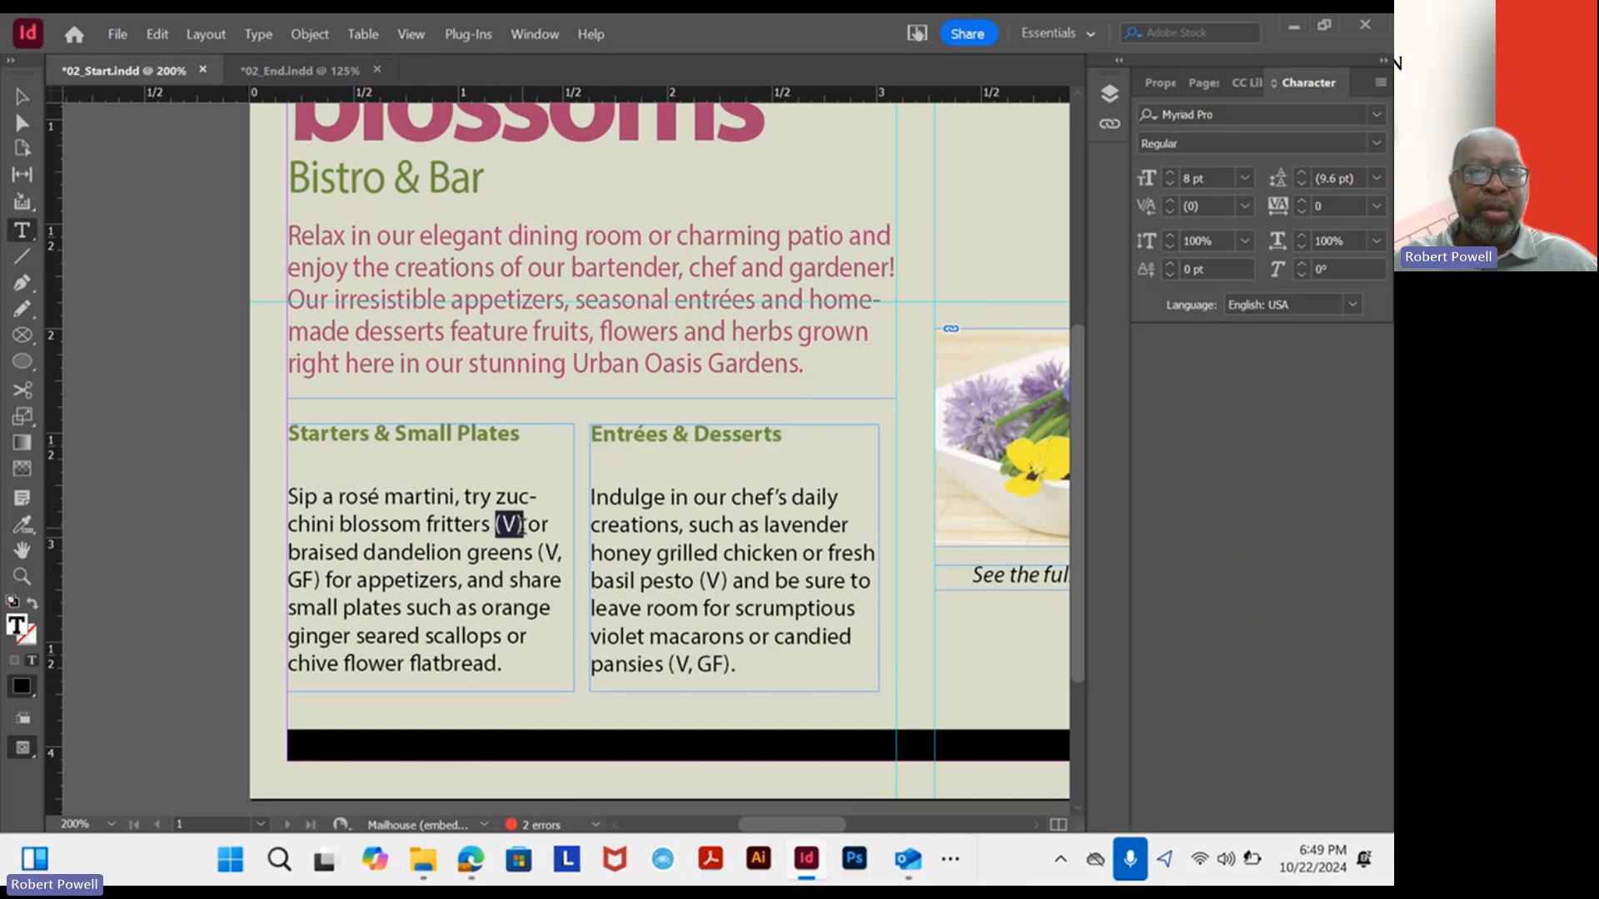
pyautogui.click(1379, 144)
pyautogui.click(1241, 192)
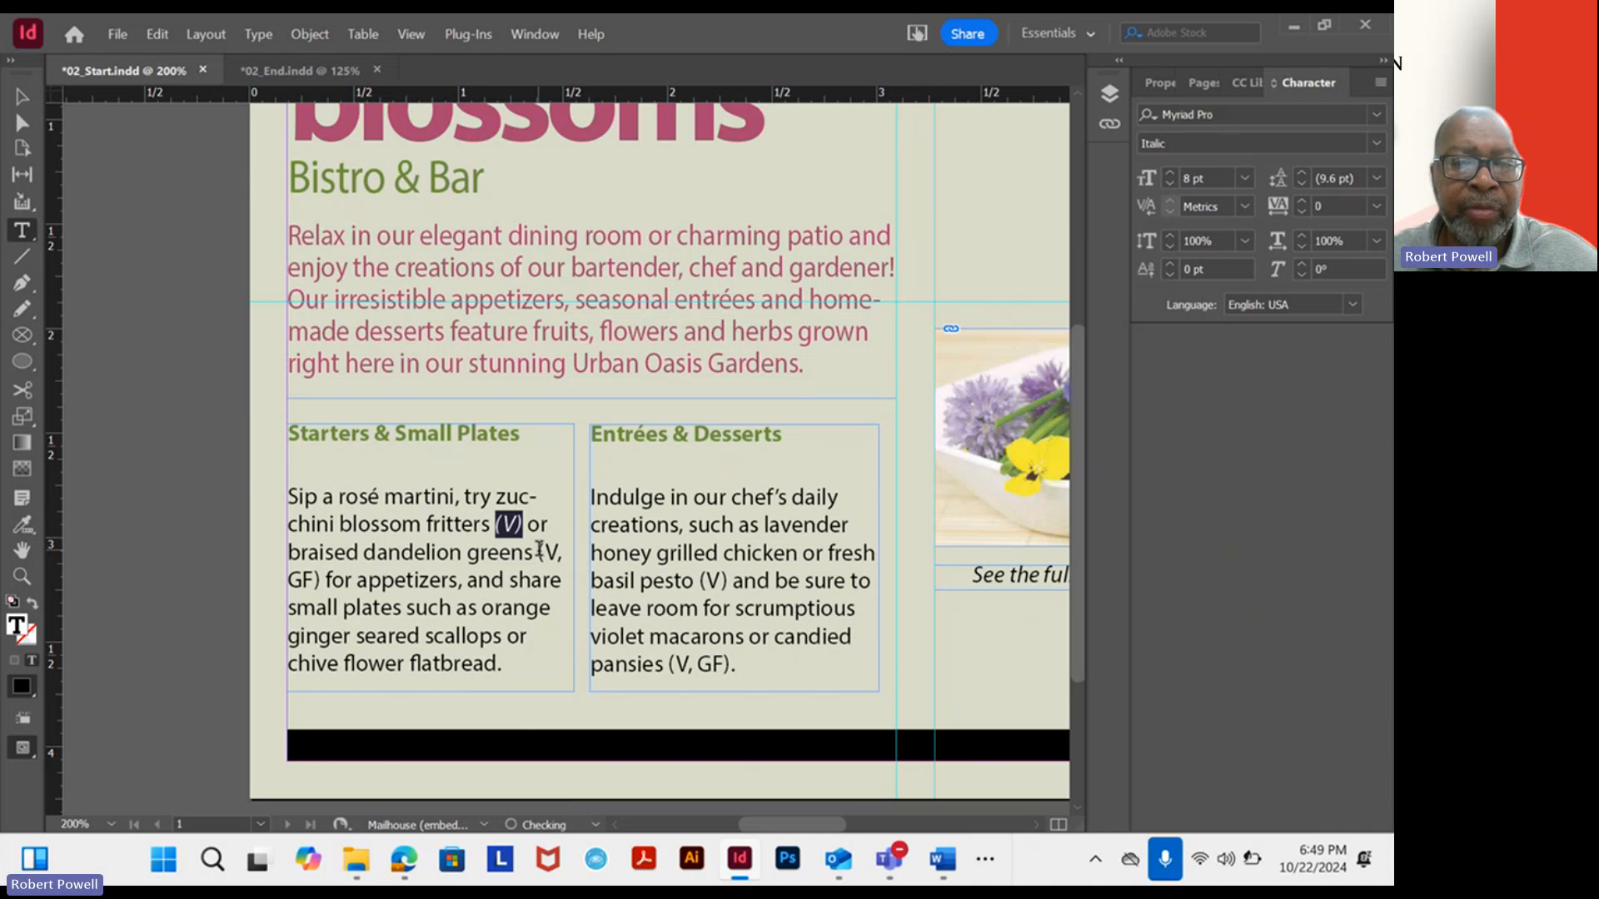
pyautogui.moveTo(537, 552); pyautogui.dragTo(328, 580)
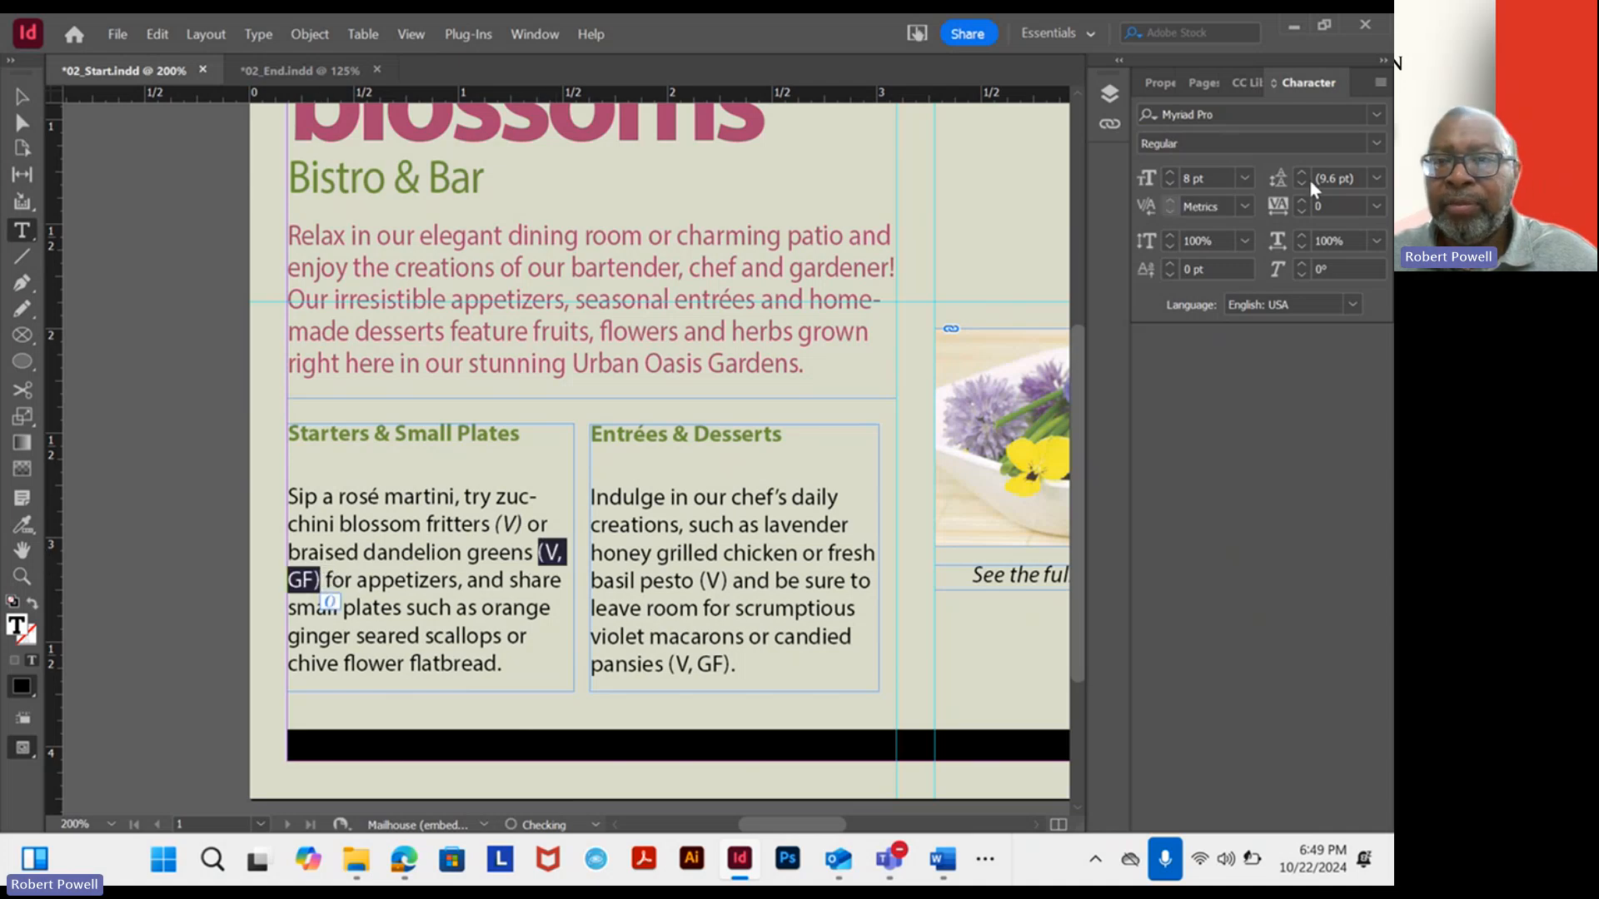
pyautogui.click(1377, 144)
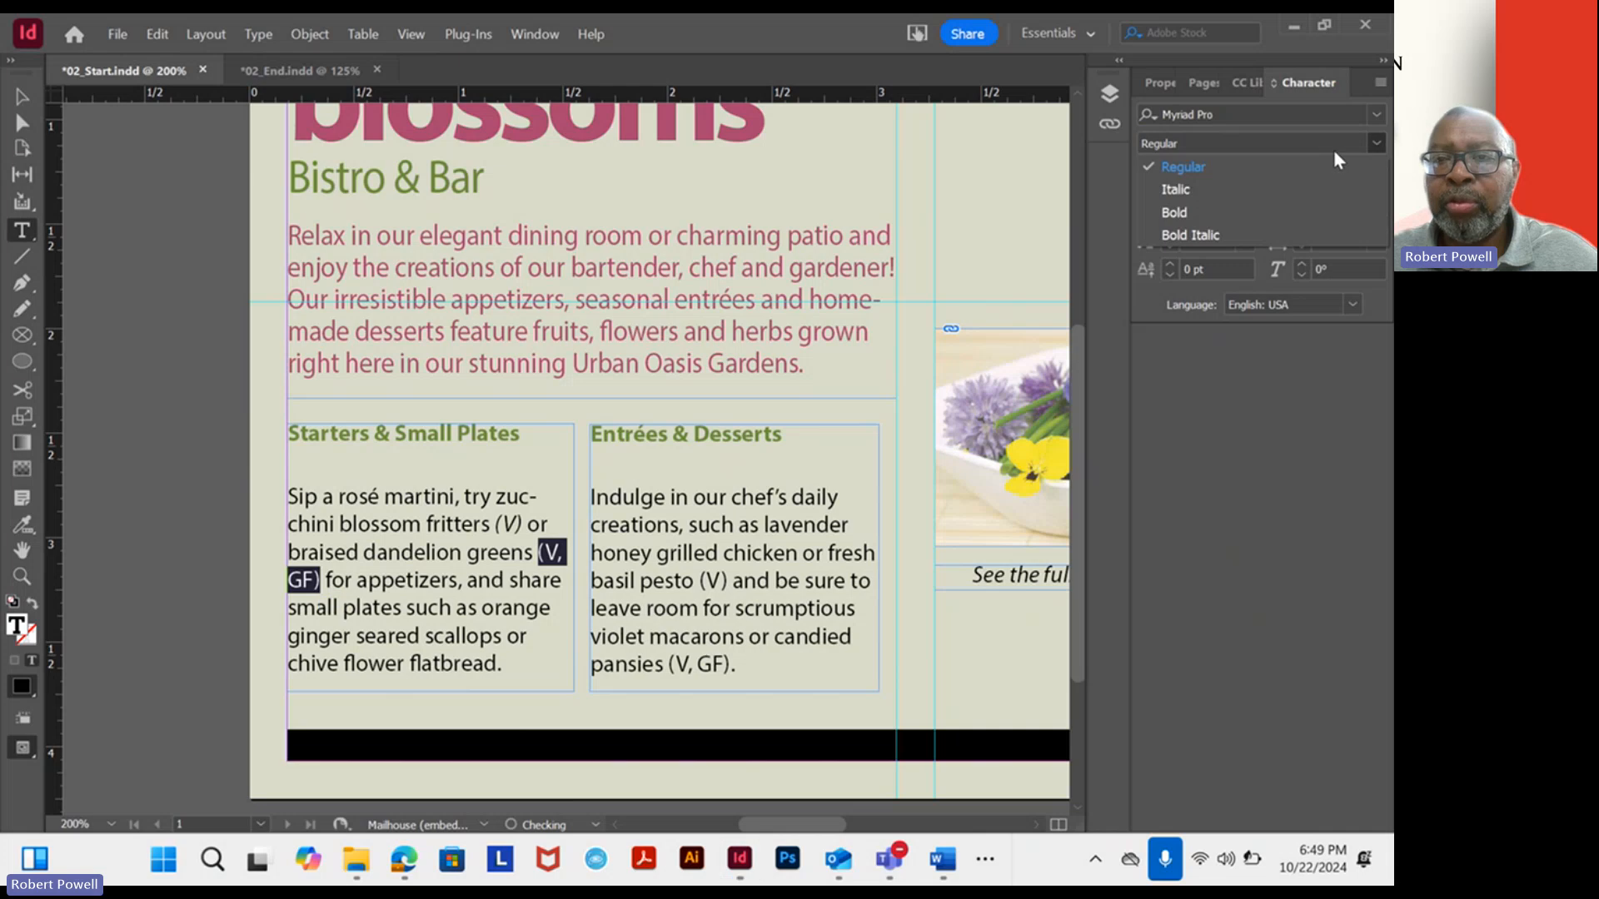
pyautogui.click(1205, 191)
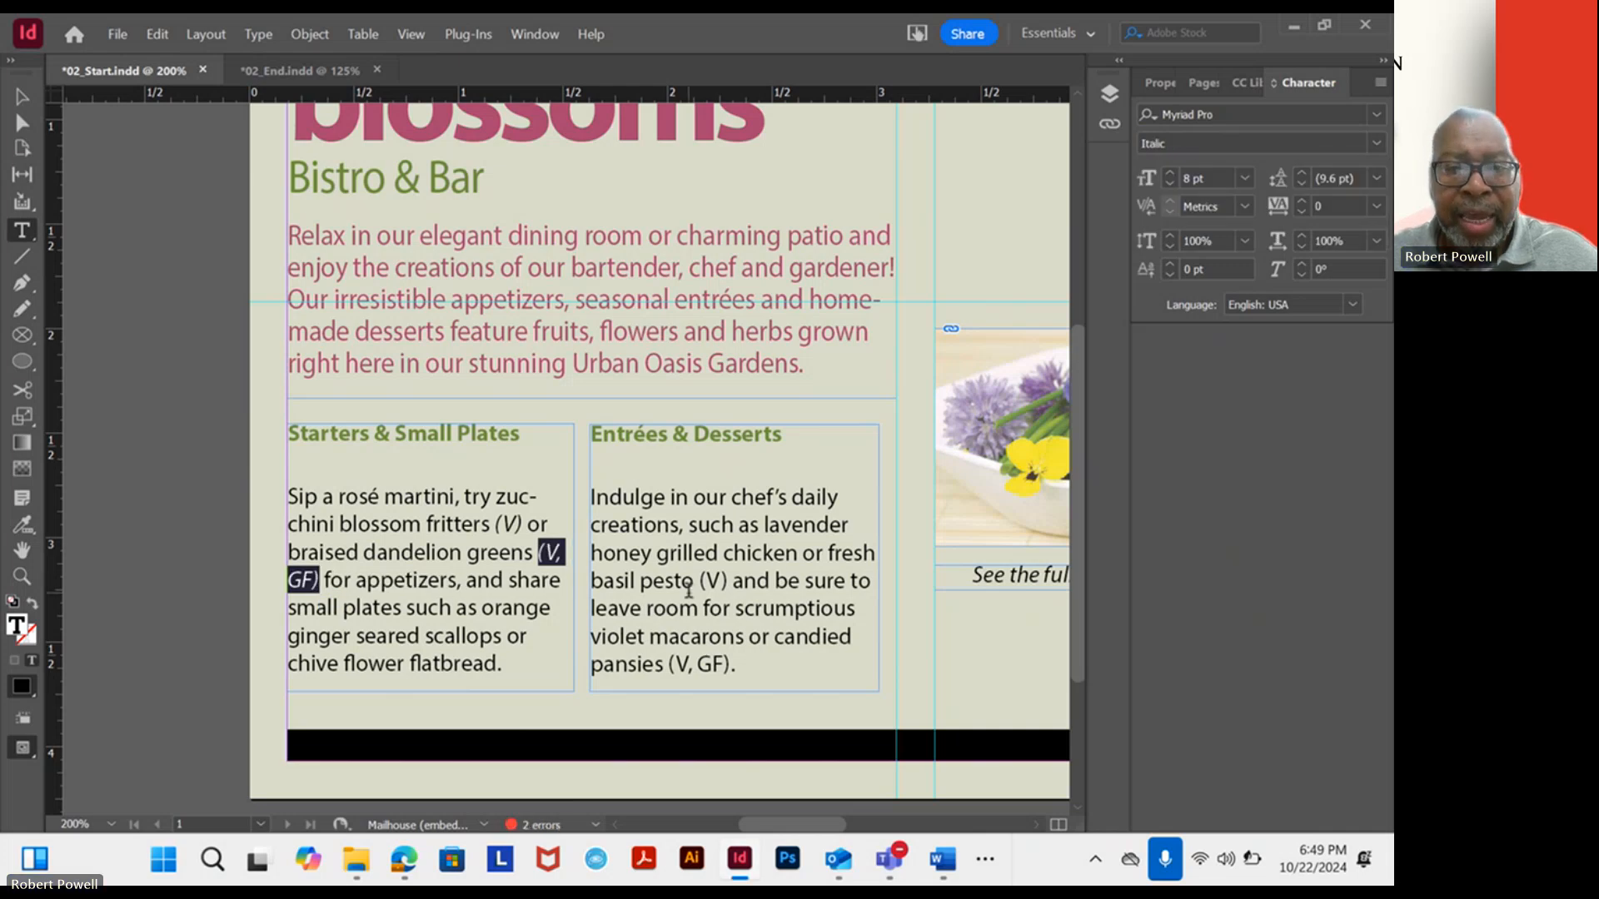
# Italicize the "(V)" and "(V, GF)" dietary notes in the "Entrées & Desserts" paragraph, including the closing period.
pyautogui.moveTo(701, 580); pyautogui.dragTo(723, 582)
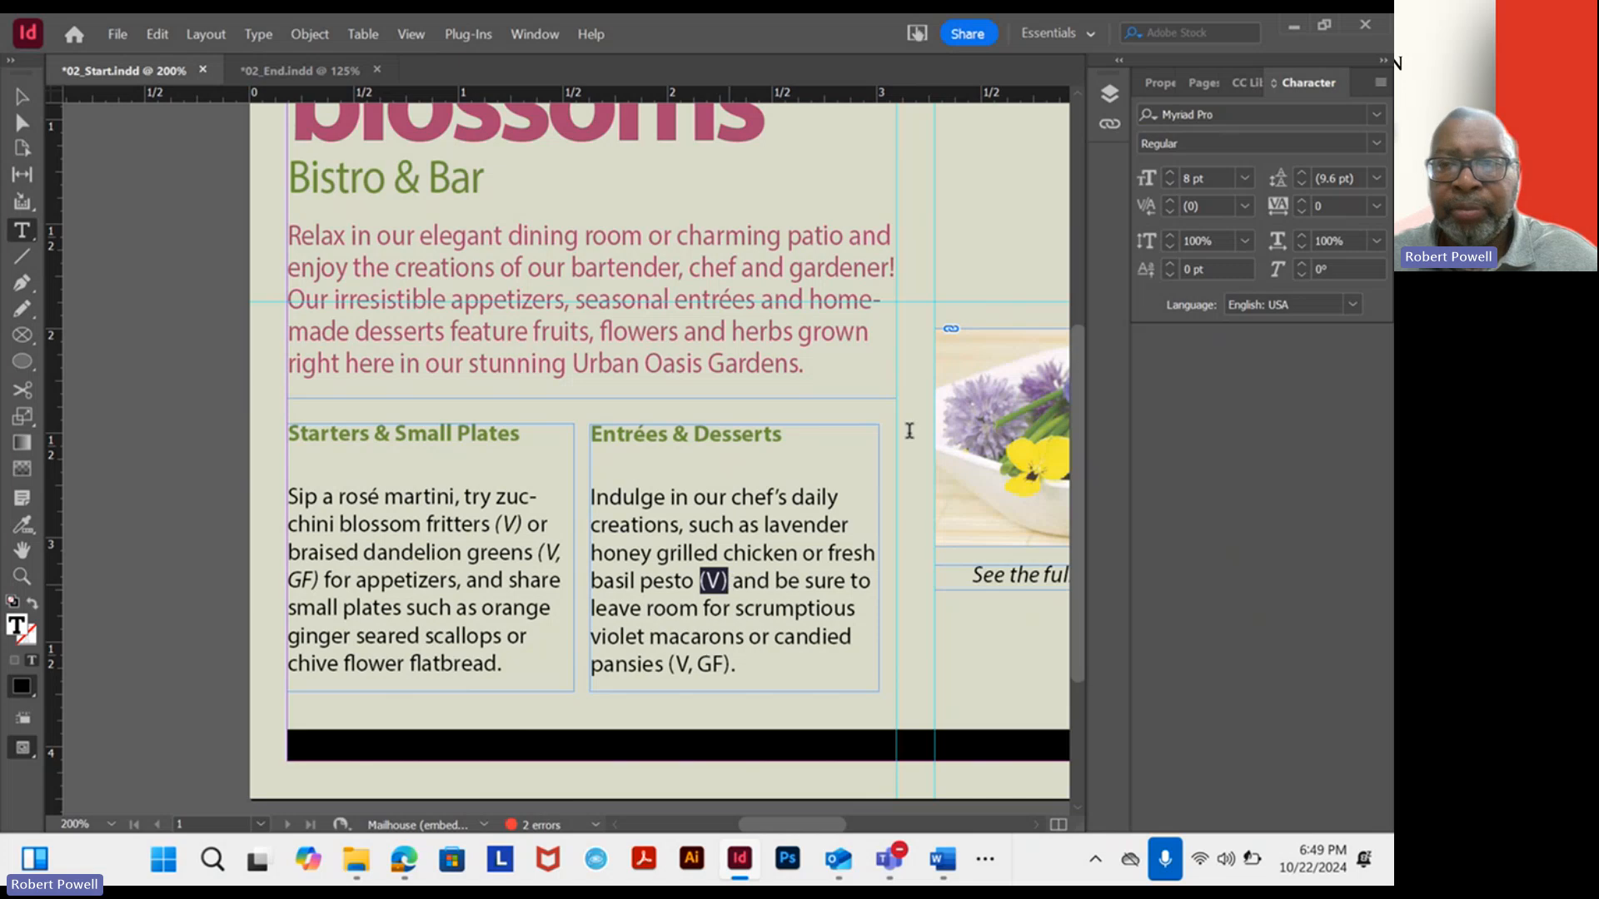
pyautogui.click(1368, 141)
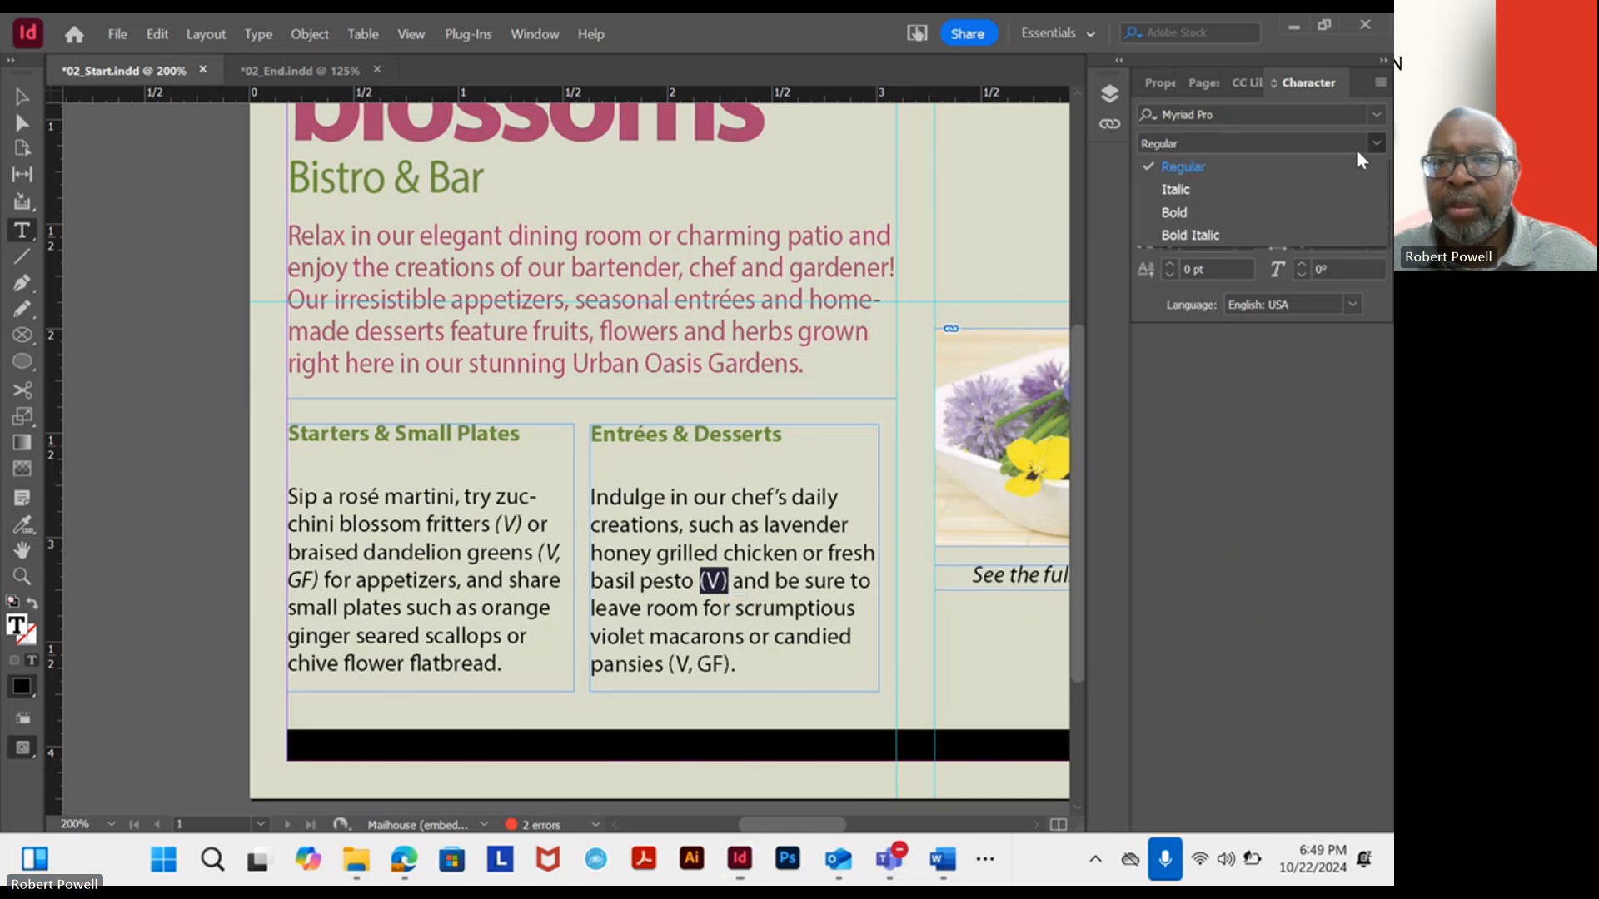
pyautogui.click(1206, 203)
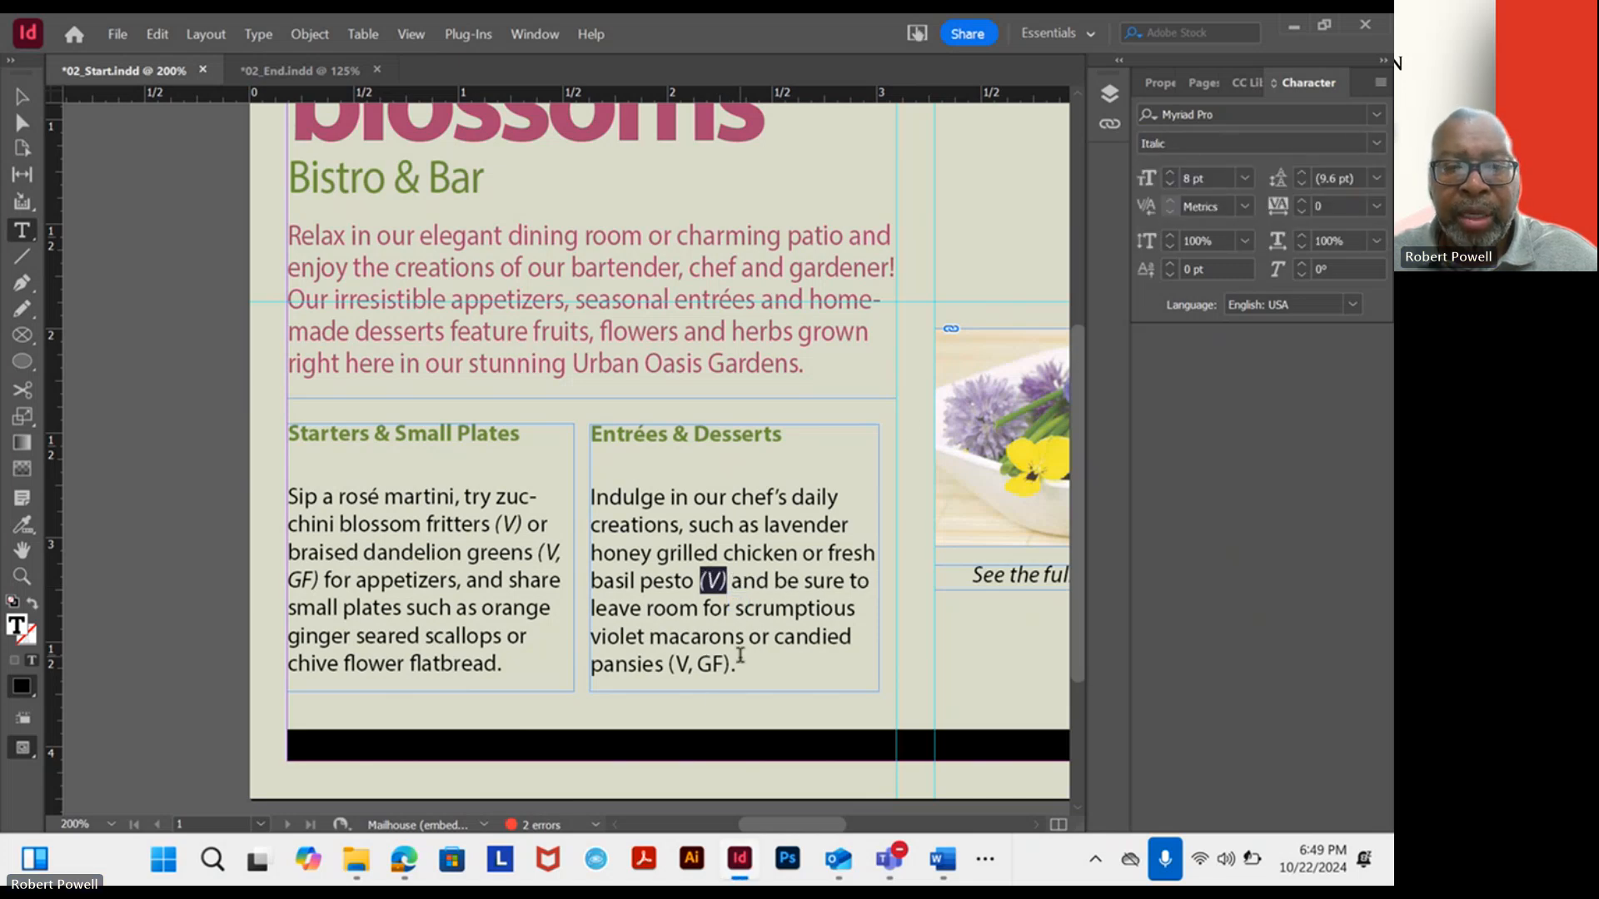
pyautogui.moveTo(735, 662); pyautogui.dragTo(668, 664)
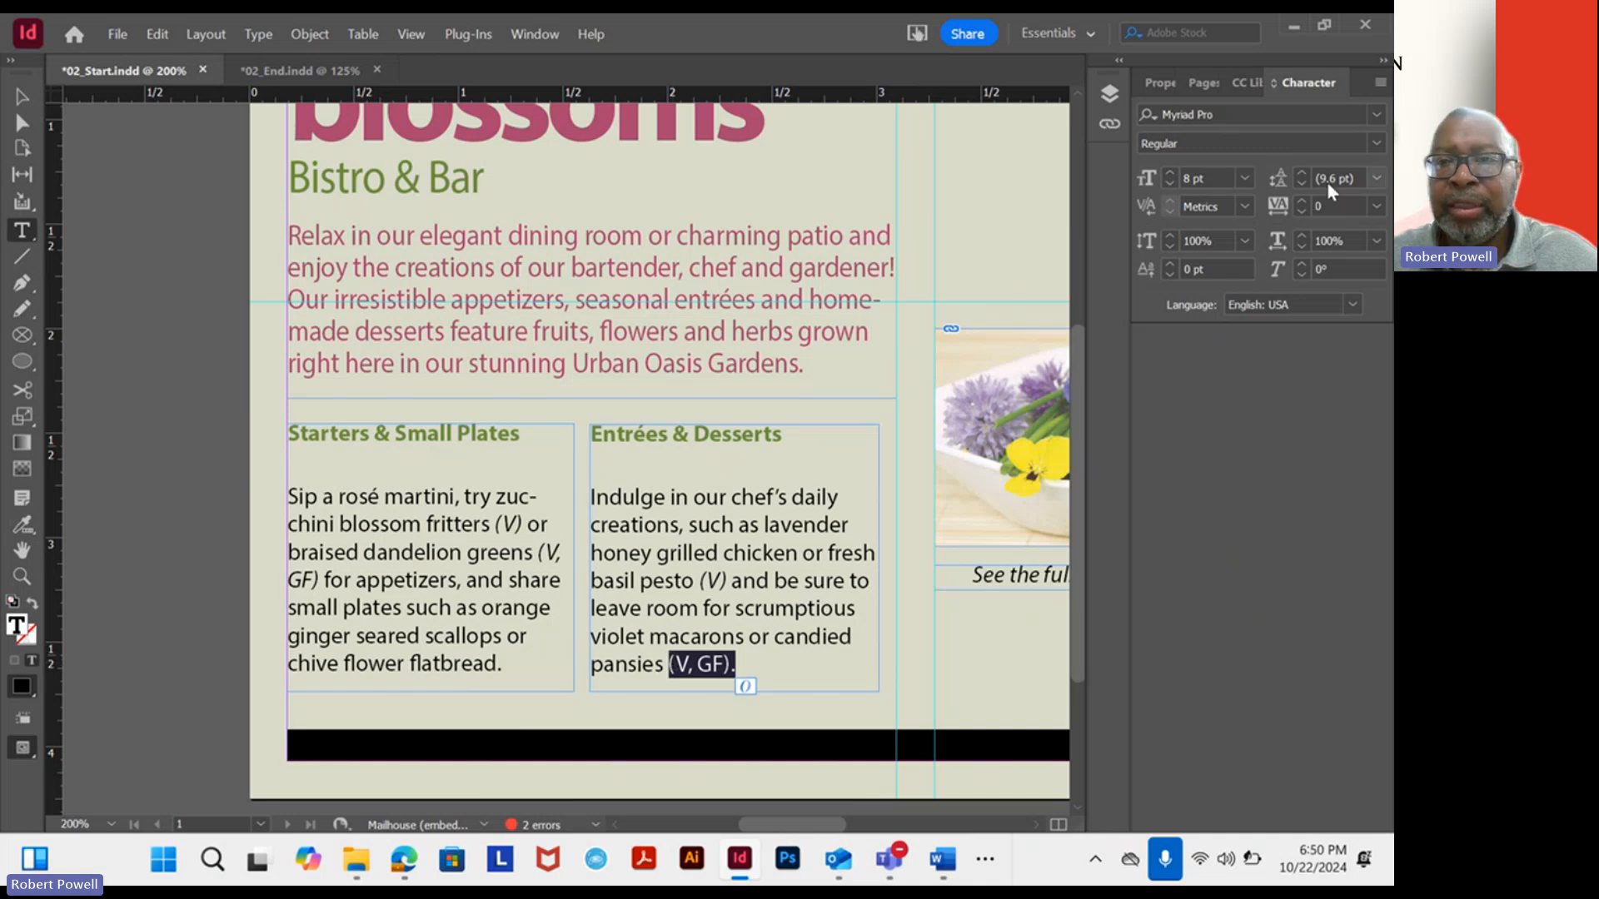
pyautogui.click(1377, 143)
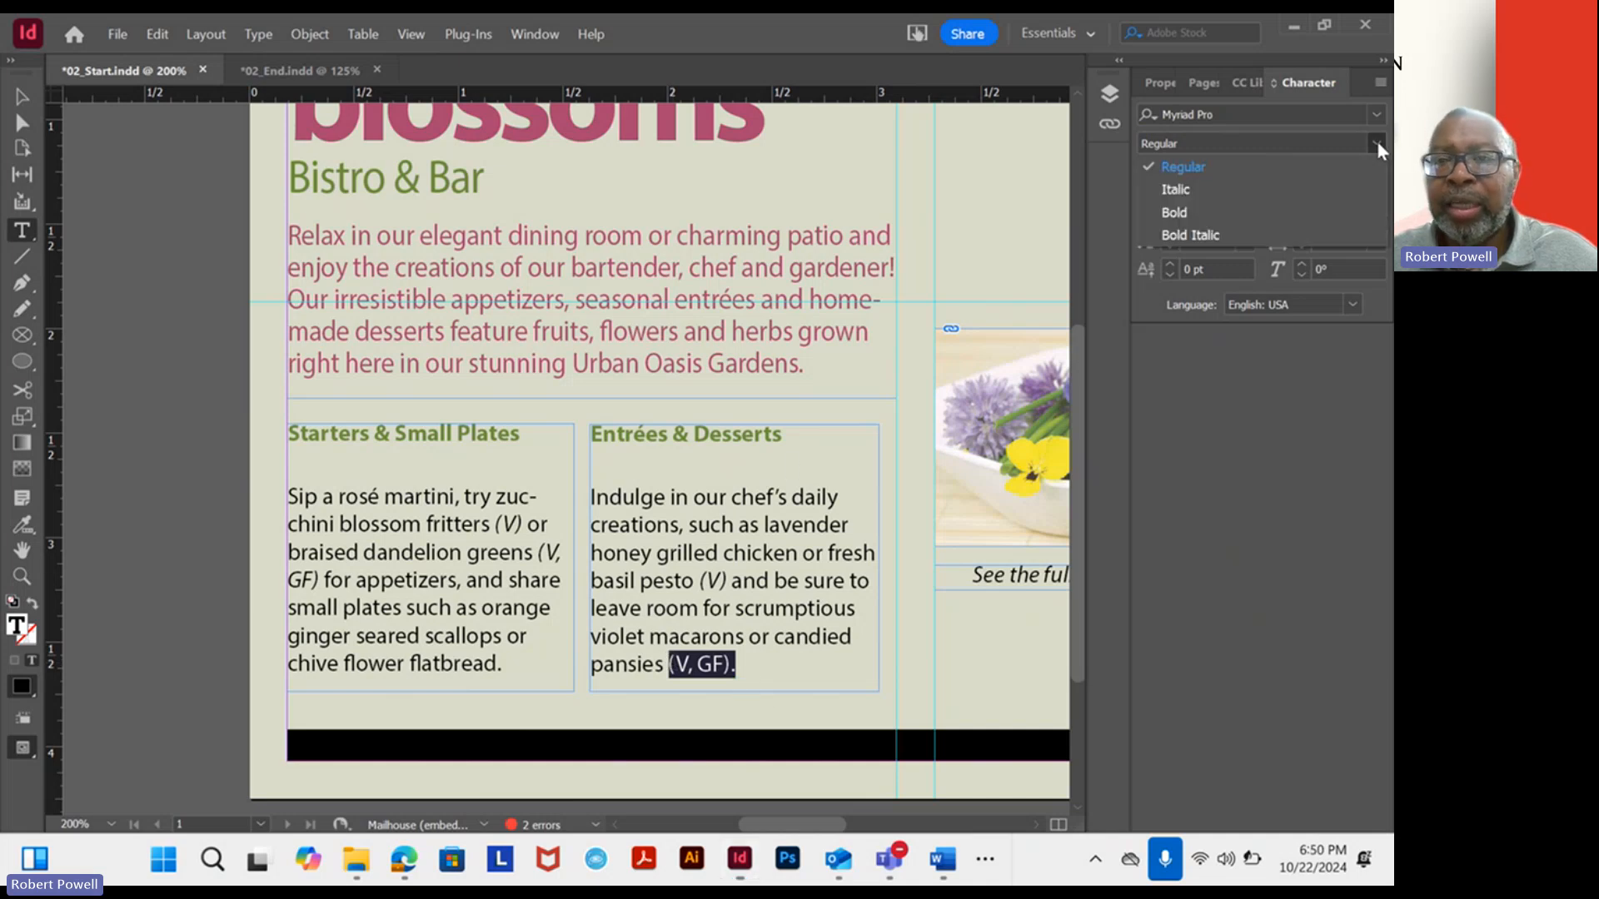
pyautogui.click(1209, 190)
pyautogui.click(670, 578)
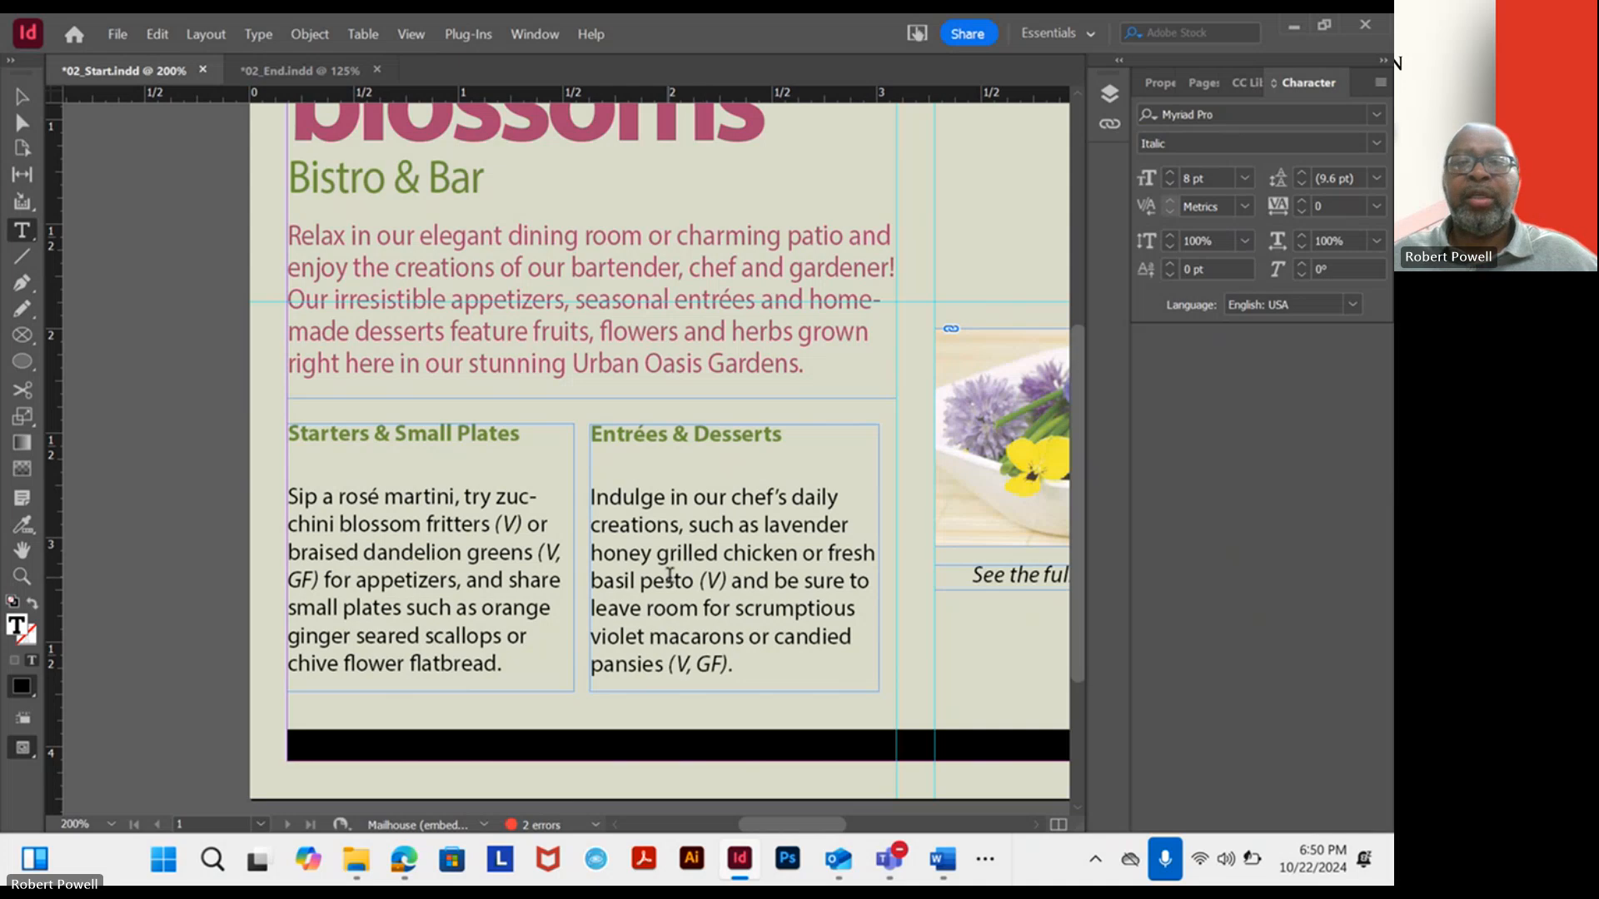
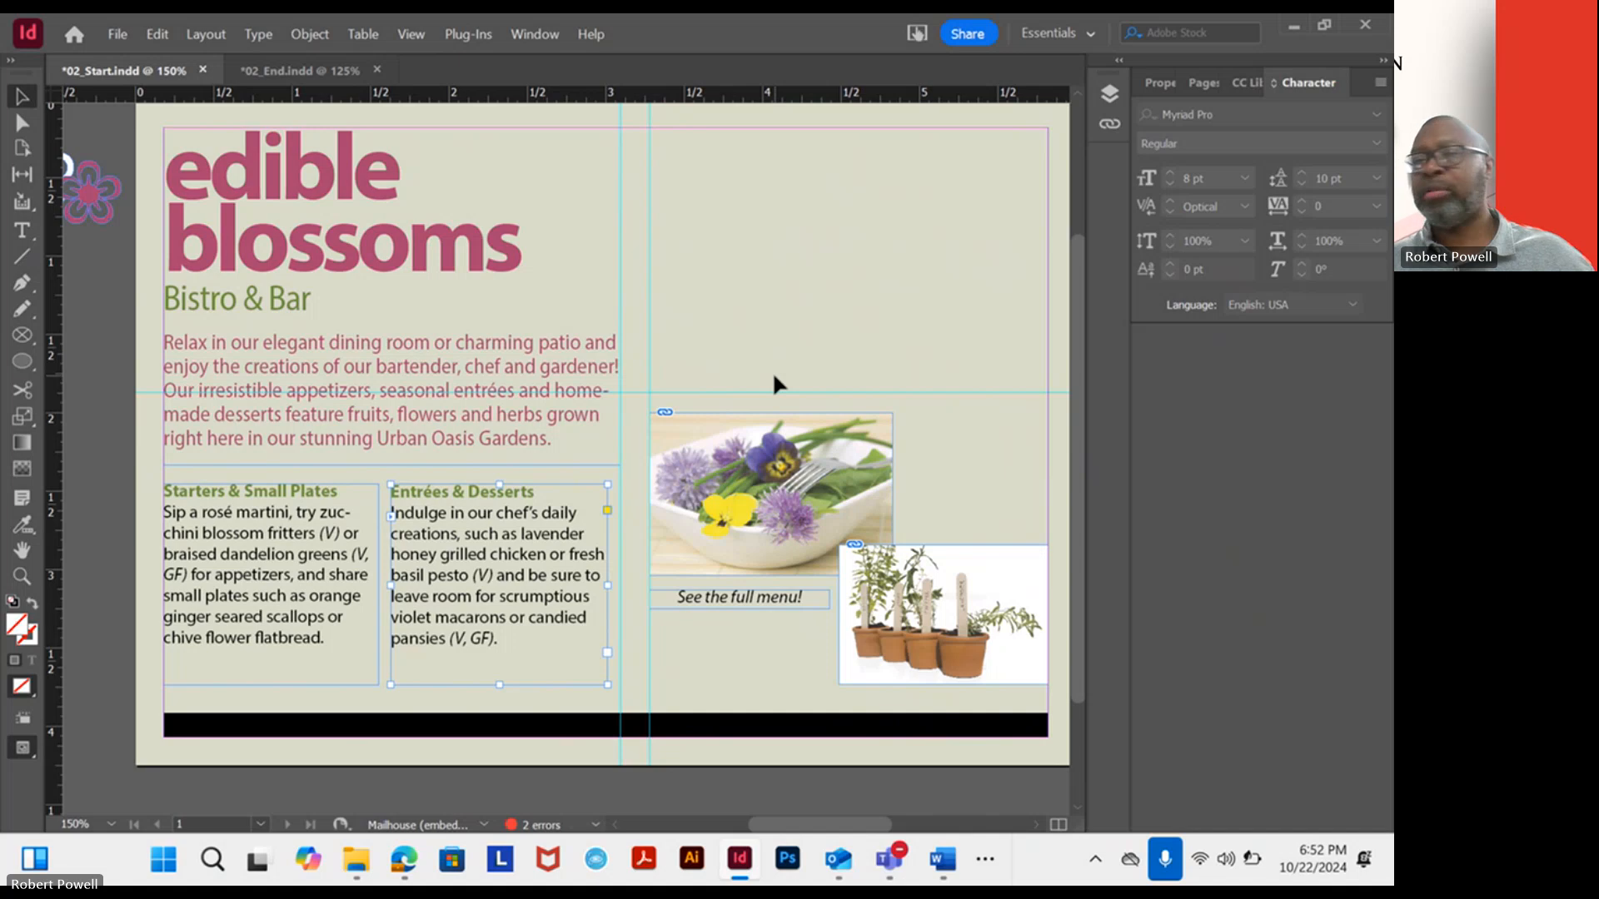
# Compare the menu frames and text styling in 02_Start with the finished 02_End document, ending back in 02_Start.
pyautogui.scroll(-3, 772, 384)
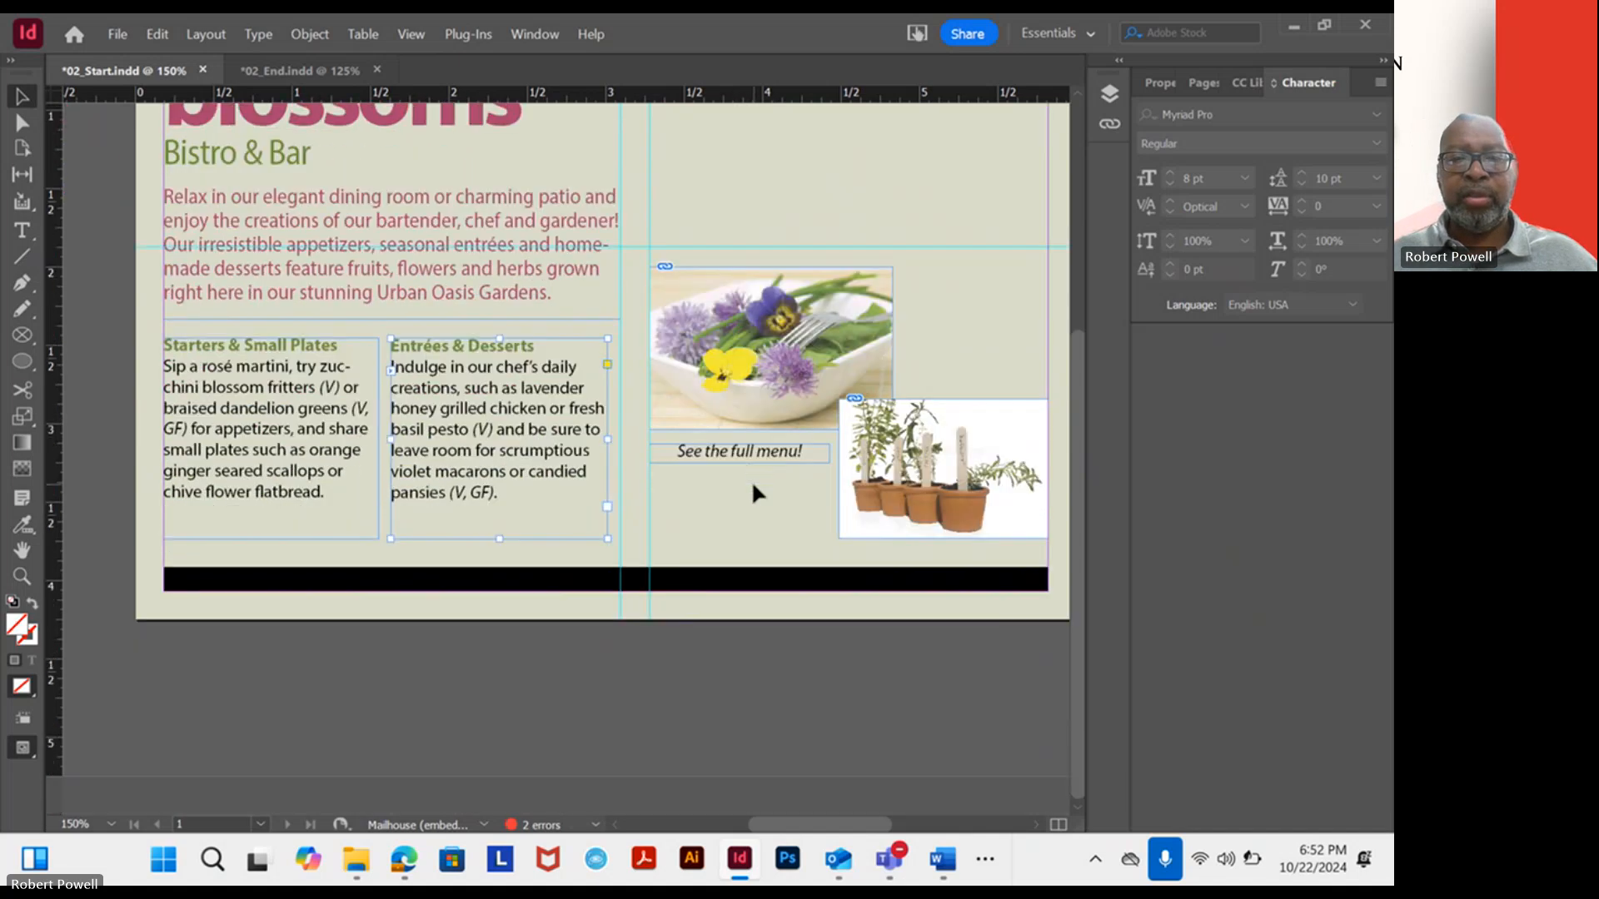
pyautogui.scroll(4, 752, 480)
pyautogui.scroll(2, 754, 491)
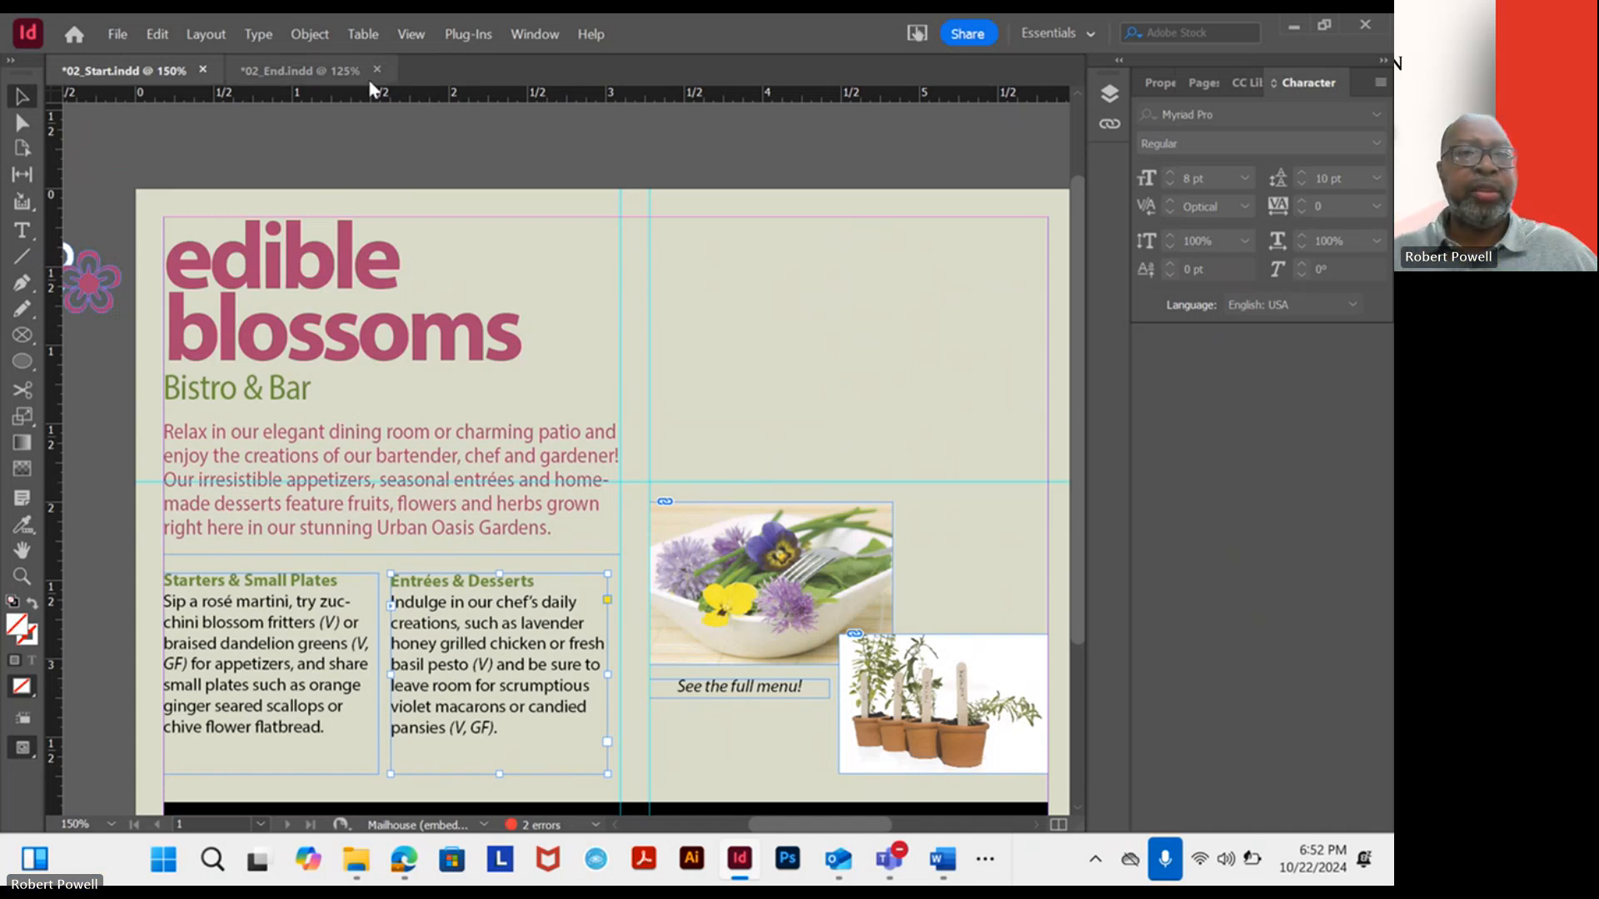
pyautogui.click(313, 78)
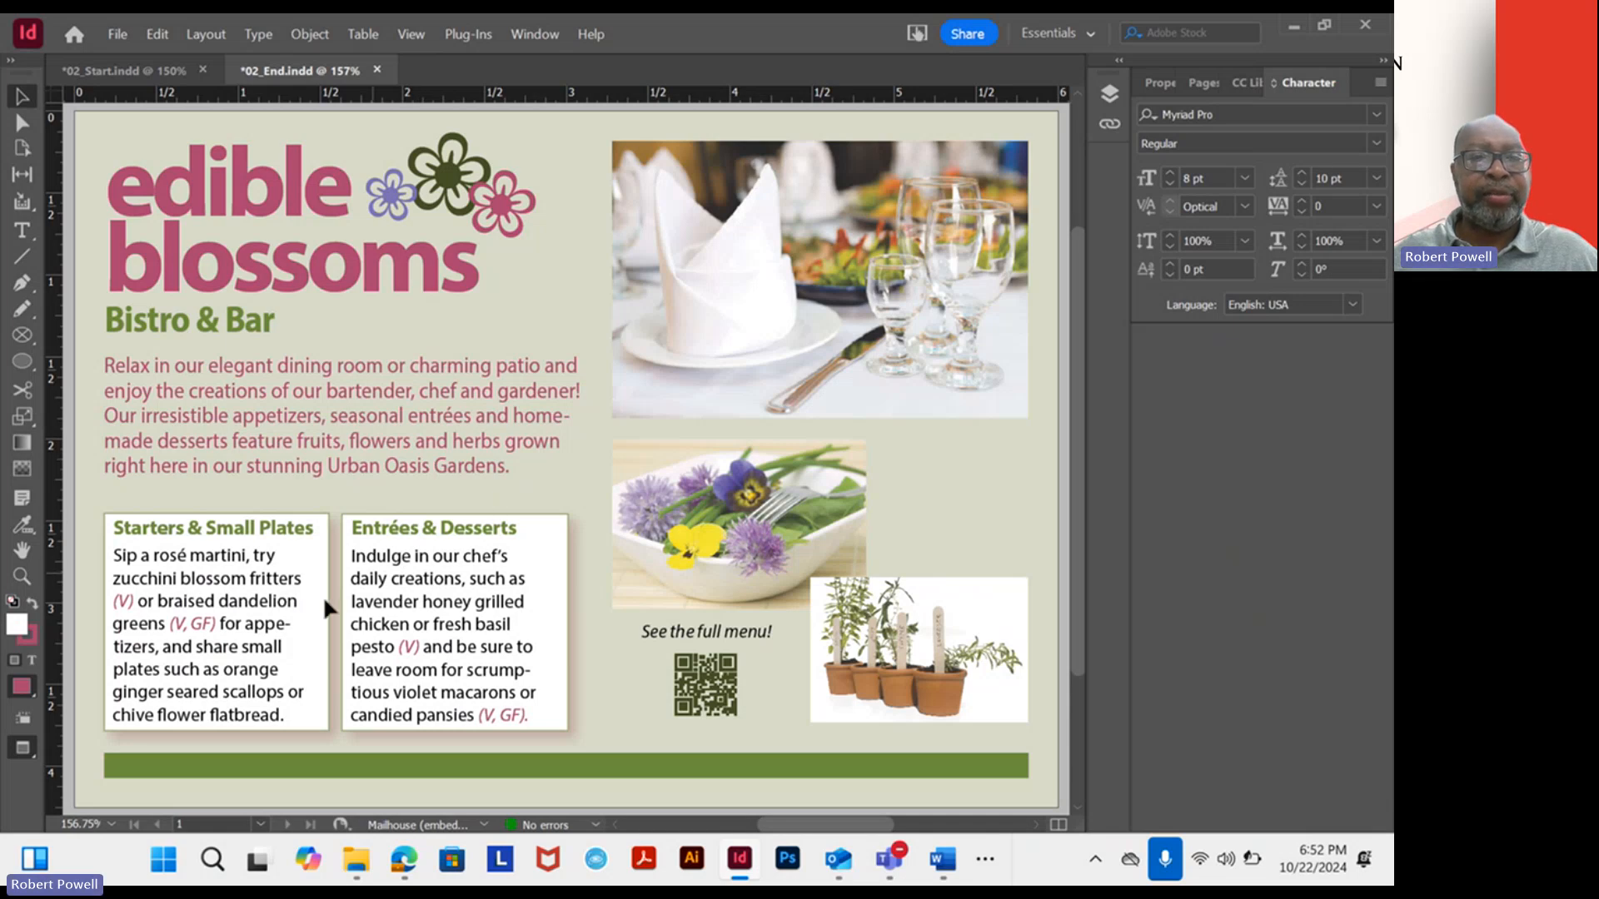
pyautogui.click(150, 72)
pyautogui.click(312, 73)
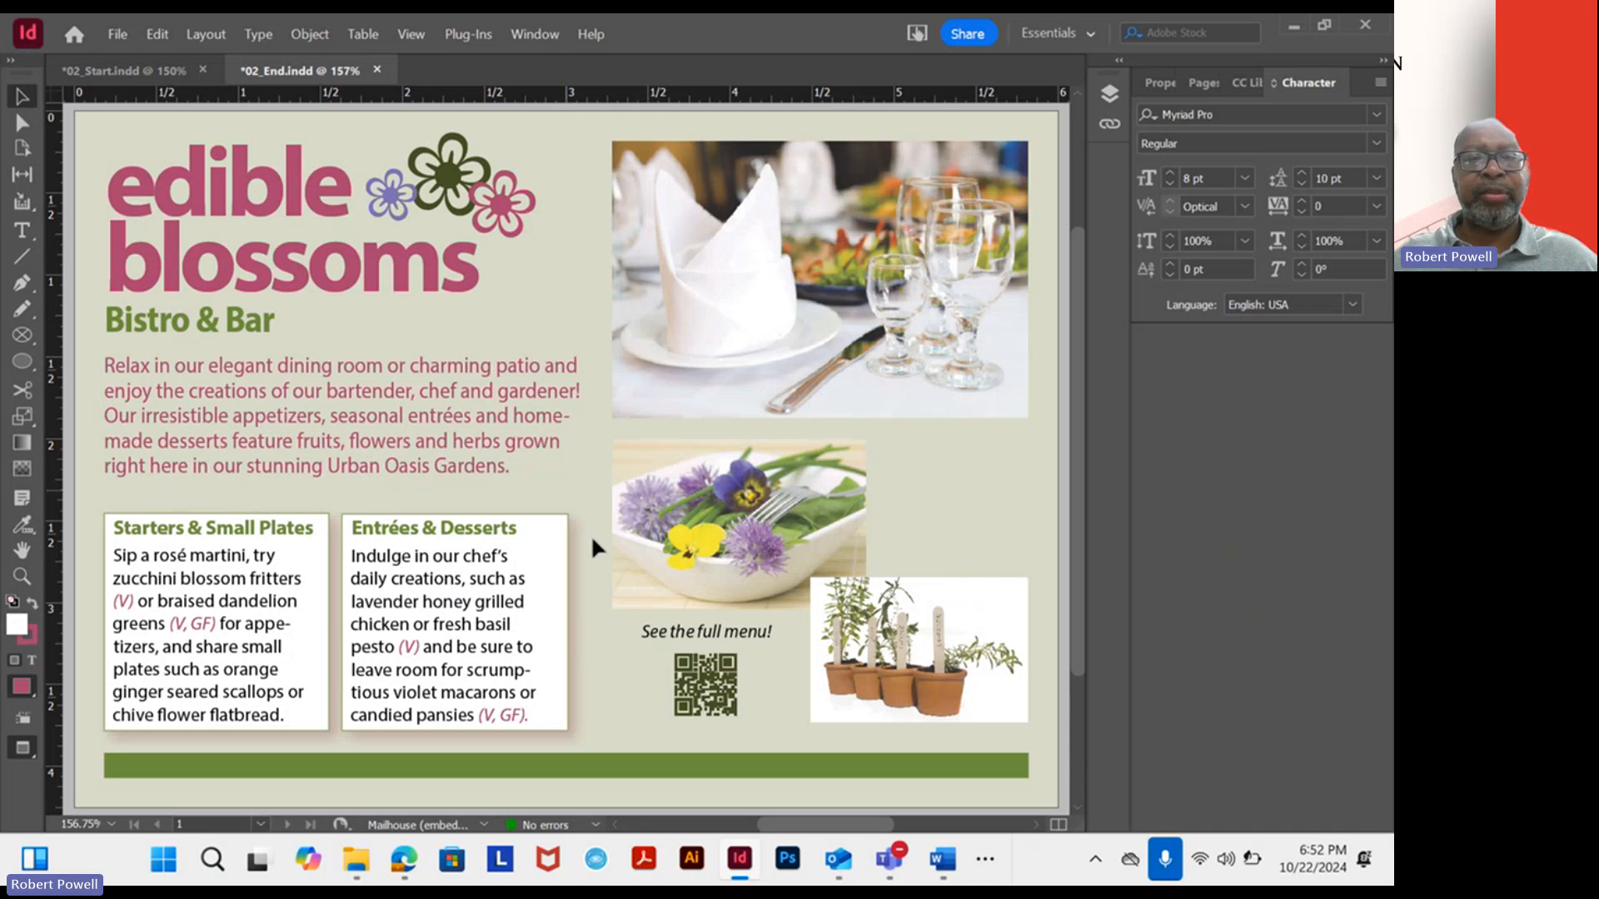
pyautogui.moveTo(590, 528); pyautogui.dragTo(388, 423)
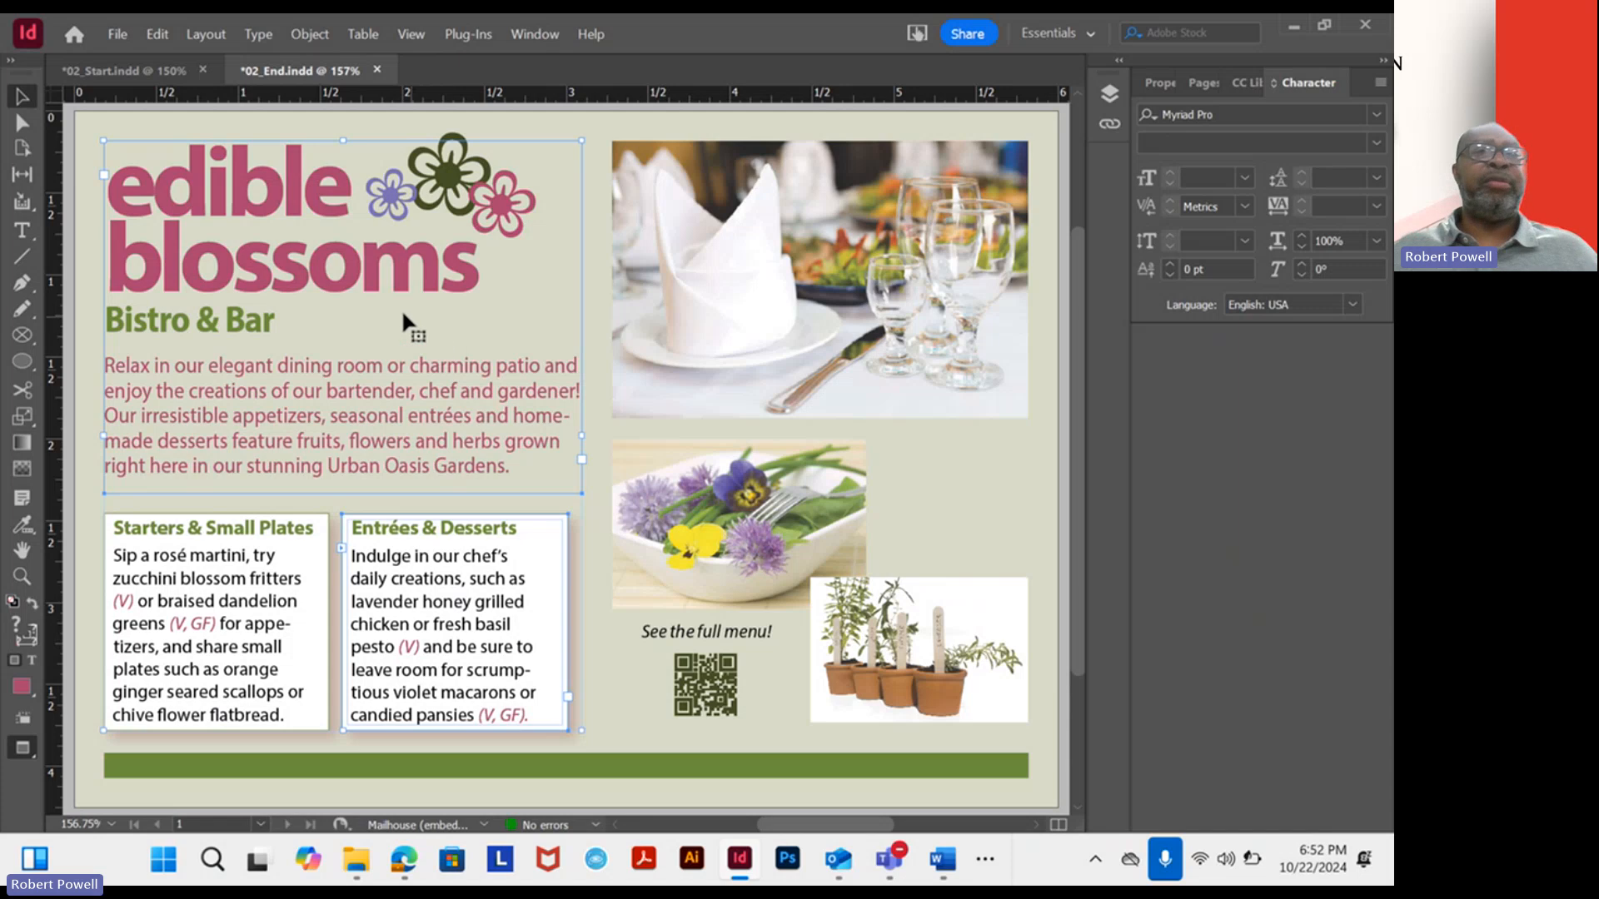
pyautogui.click(147, 78)
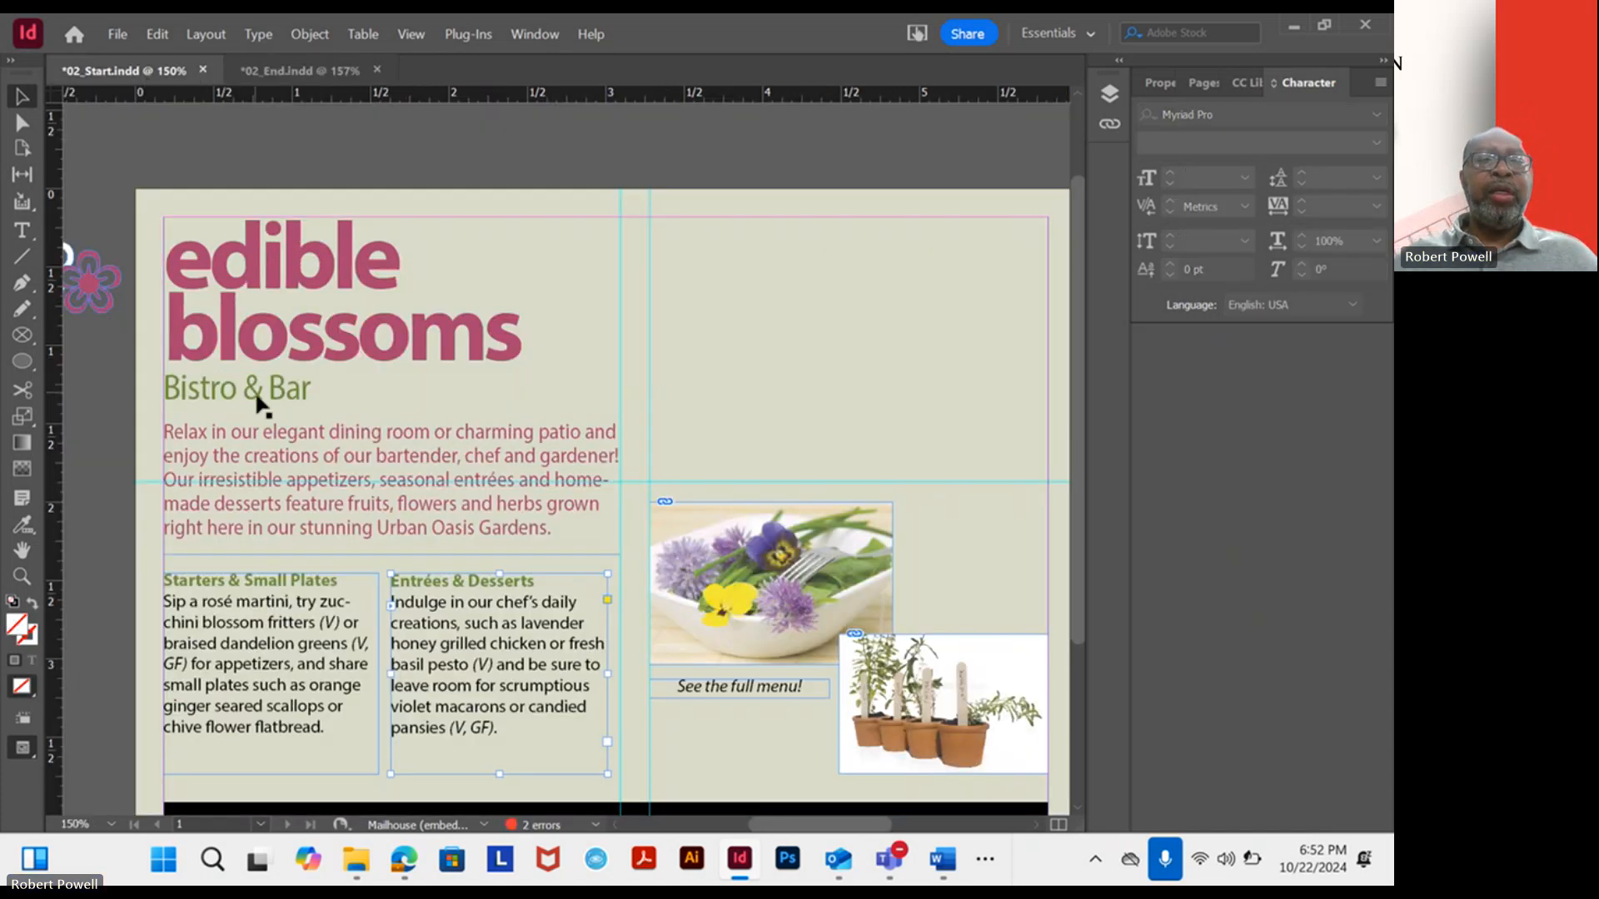
# Copy the hex code of the pink text fill used in the "Relax in our elegant dining room" paragraph, leaving its colour unmodified.
pyautogui.scroll(-3, 258, 408)
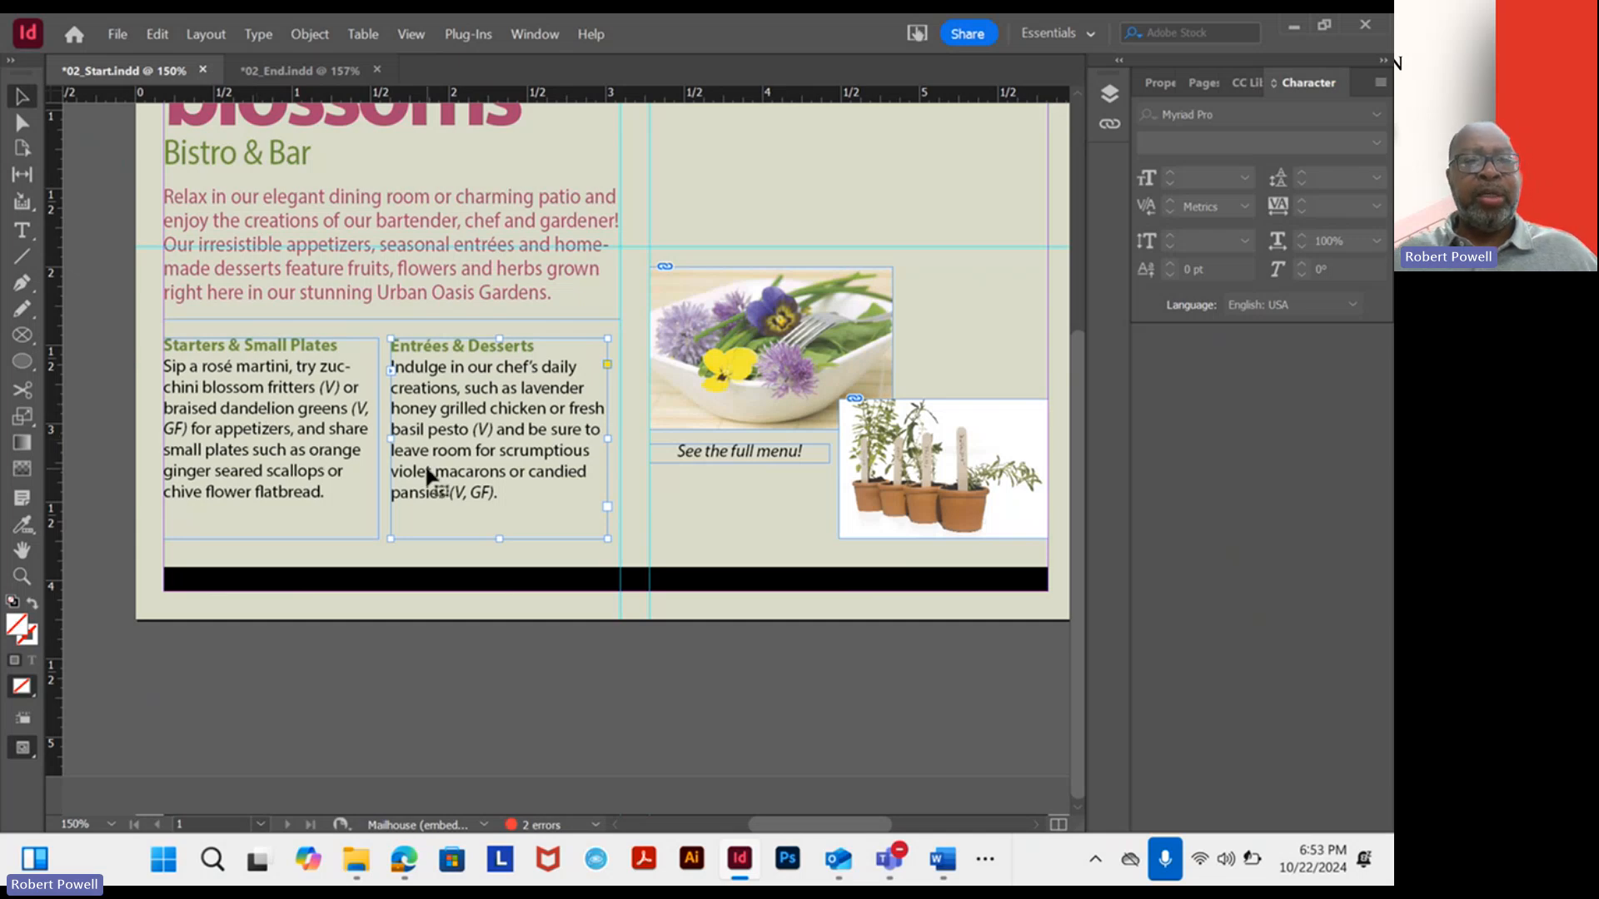
pyautogui.scroll(3, 471, 498)
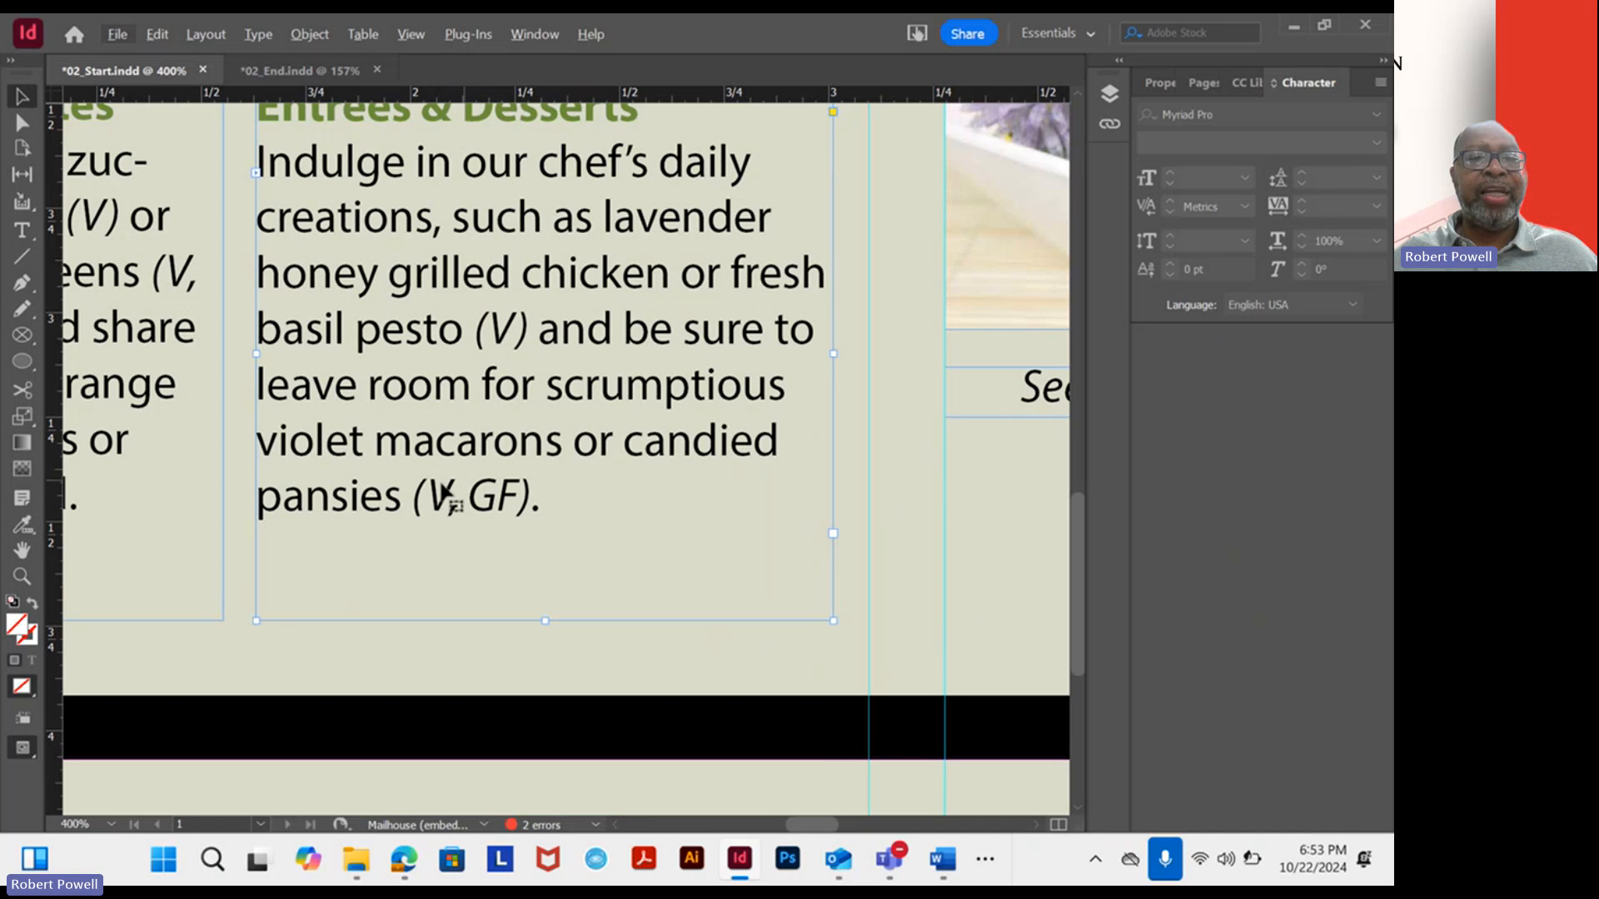
pyautogui.scroll(-3, 473, 508)
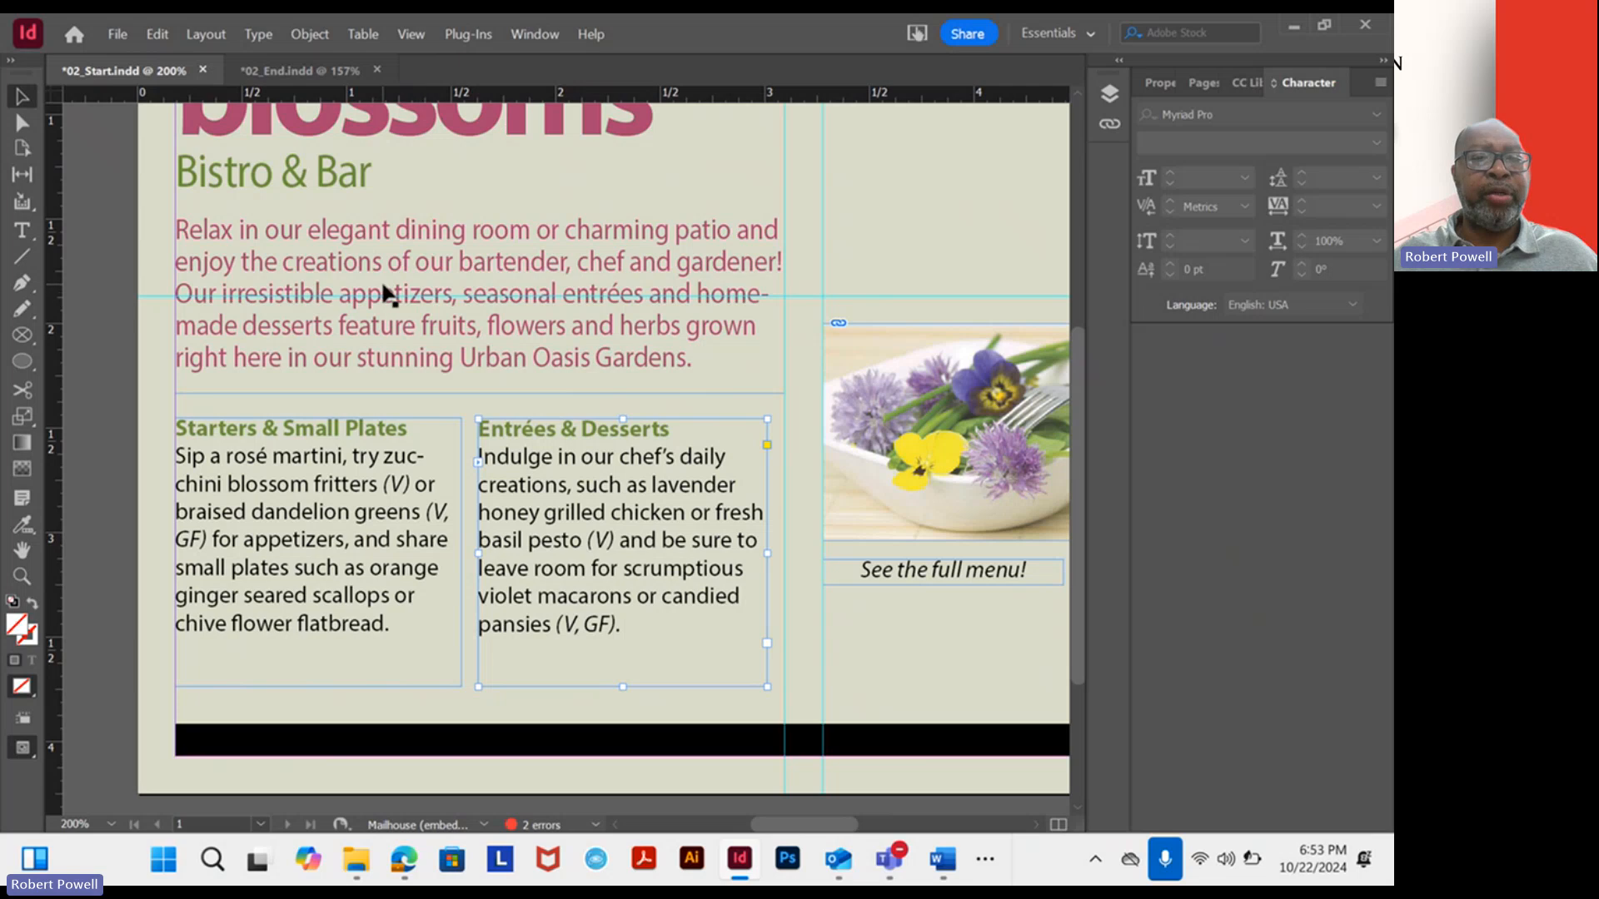
pyautogui.click(22, 231)
pyautogui.moveTo(556, 626); pyautogui.dragTo(595, 626)
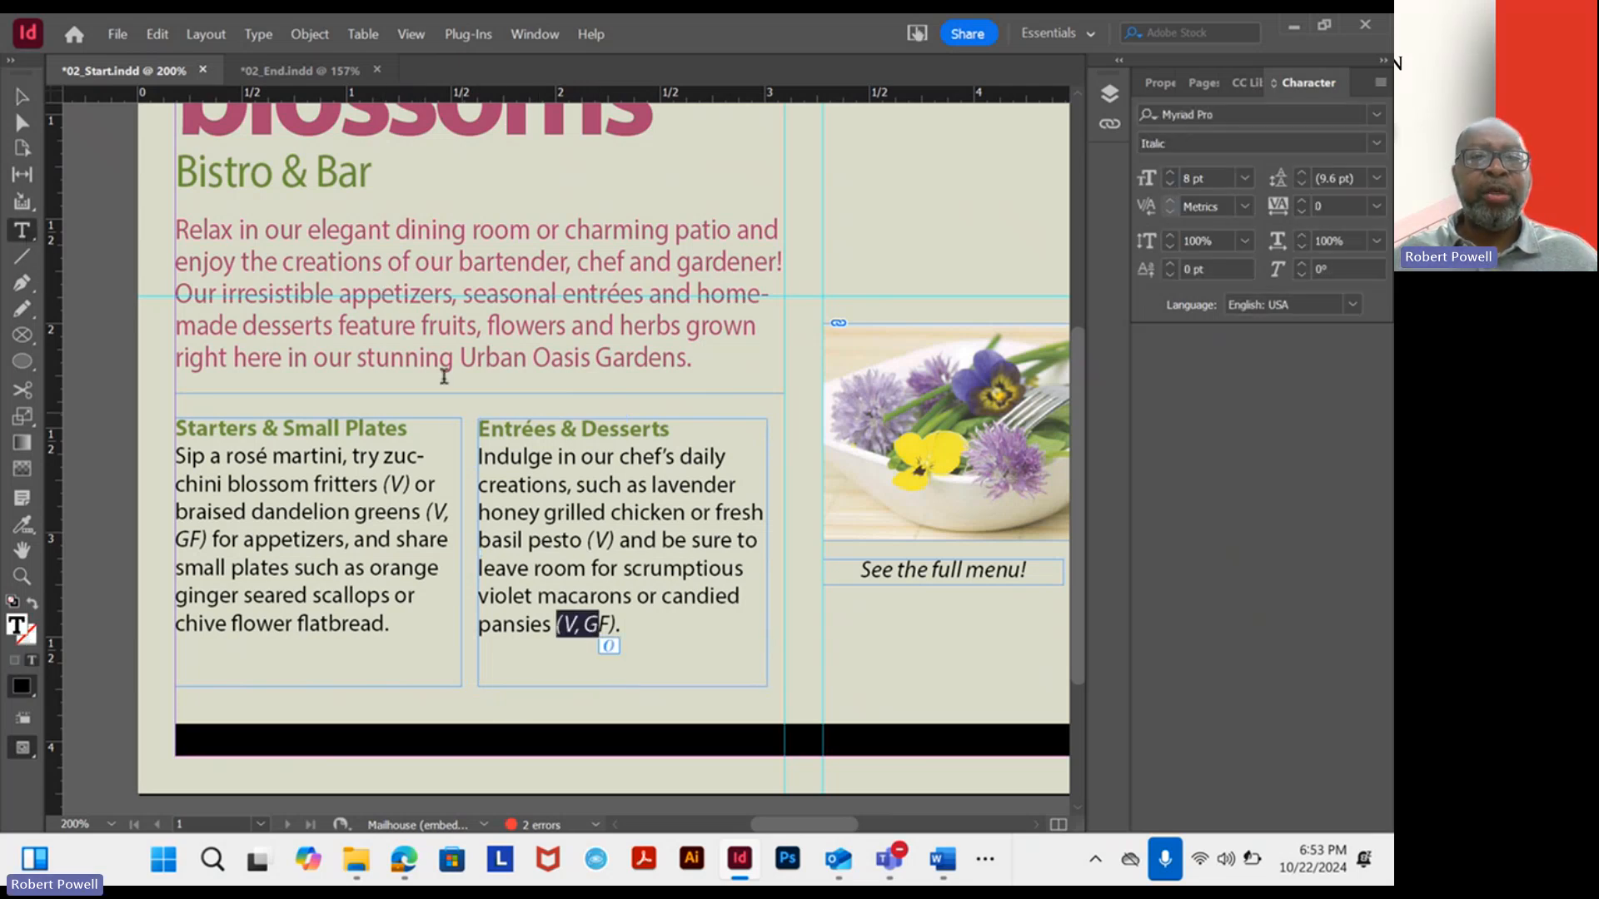
pyautogui.click(433, 263)
pyautogui.moveTo(435, 263); pyautogui.dragTo(487, 296)
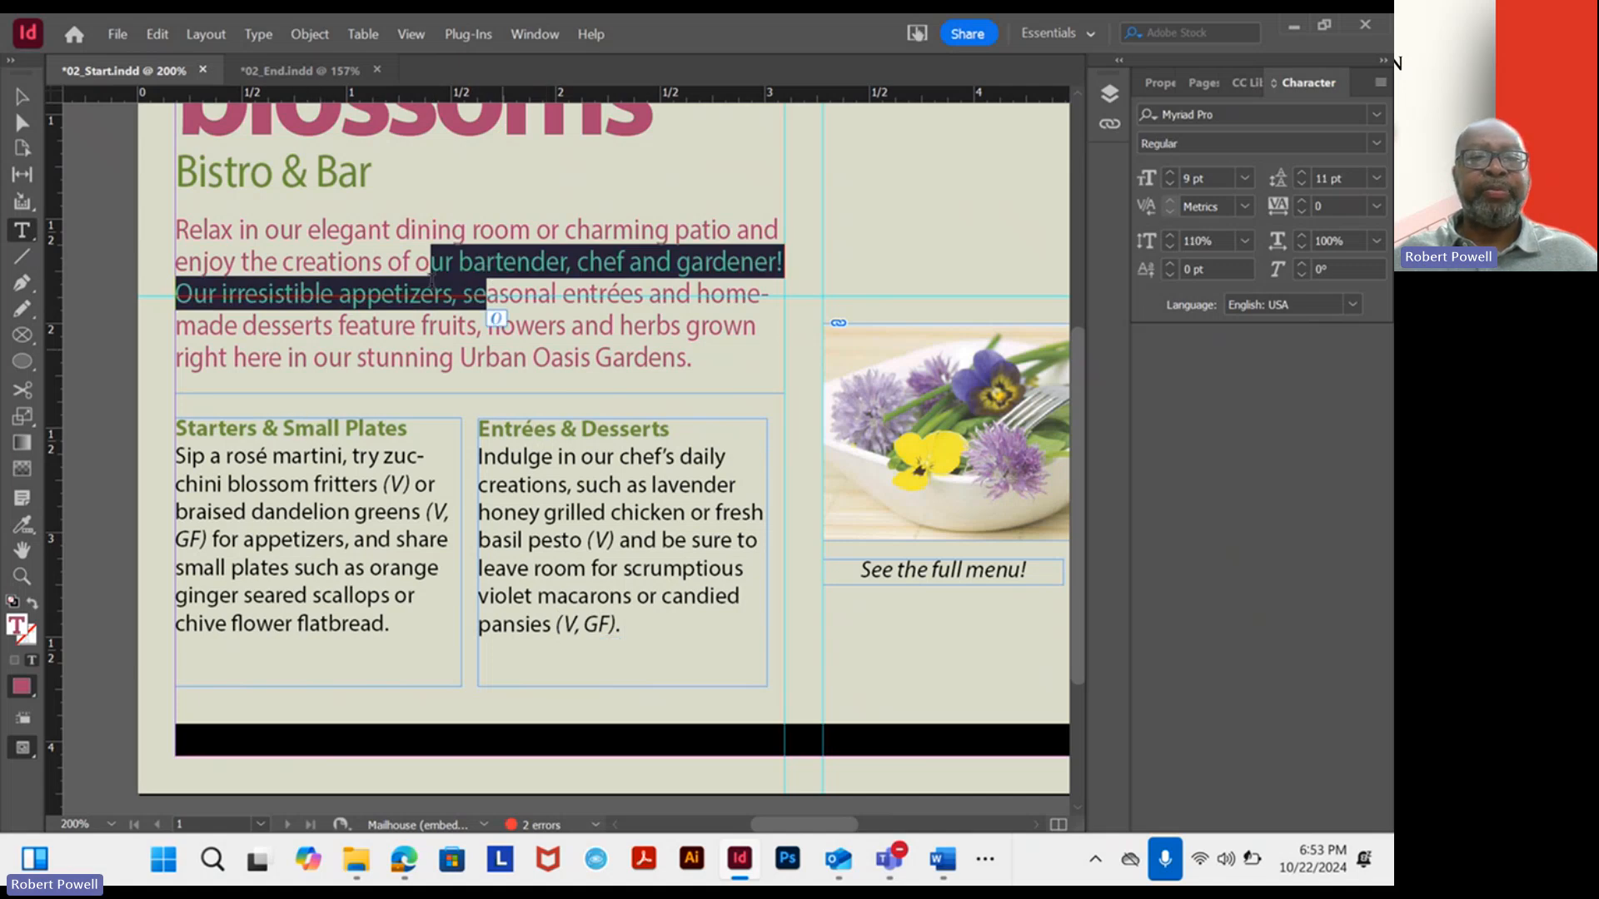
pyautogui.moveTo(344, 263); pyautogui.dragTo(445, 258)
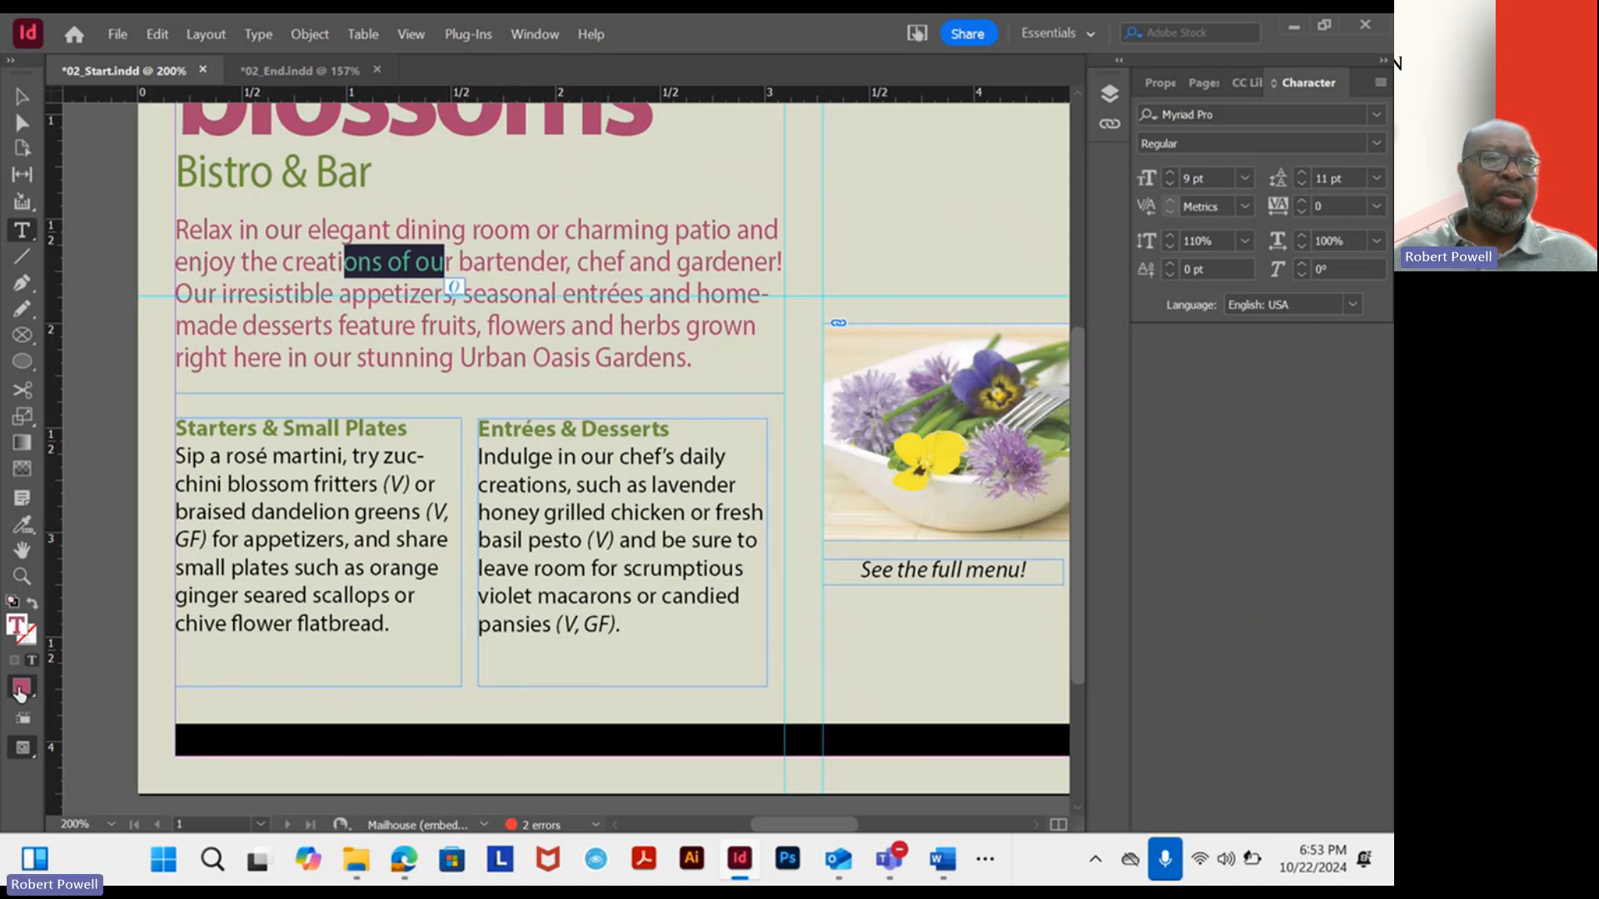
pyautogui.doubleClick(25, 635)
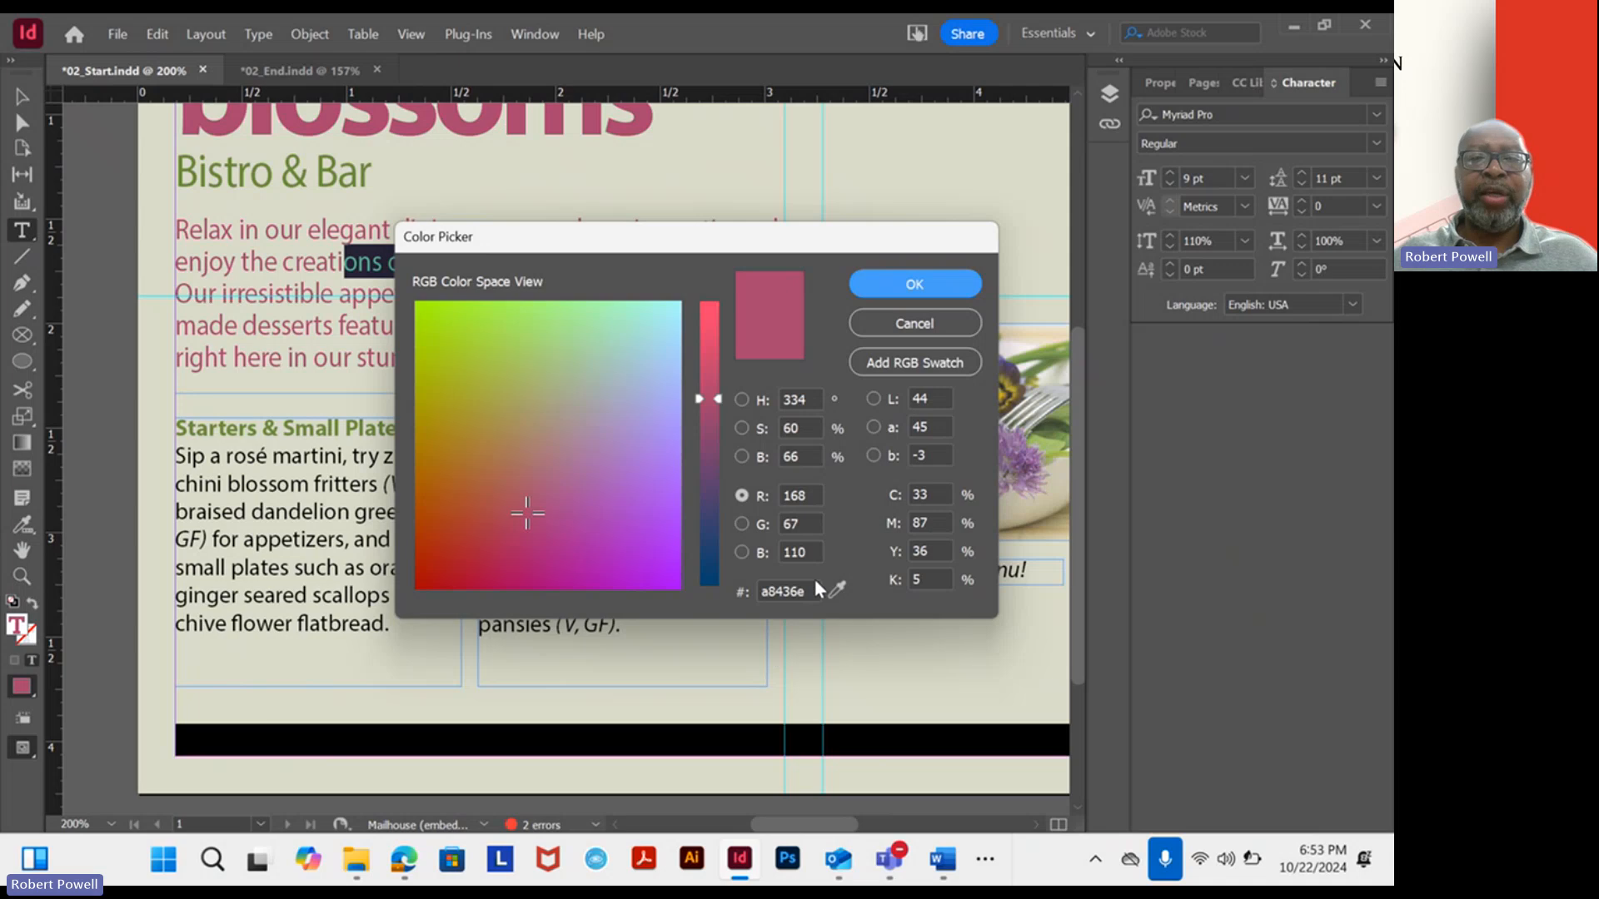
pyautogui.doubleClick(811, 591)
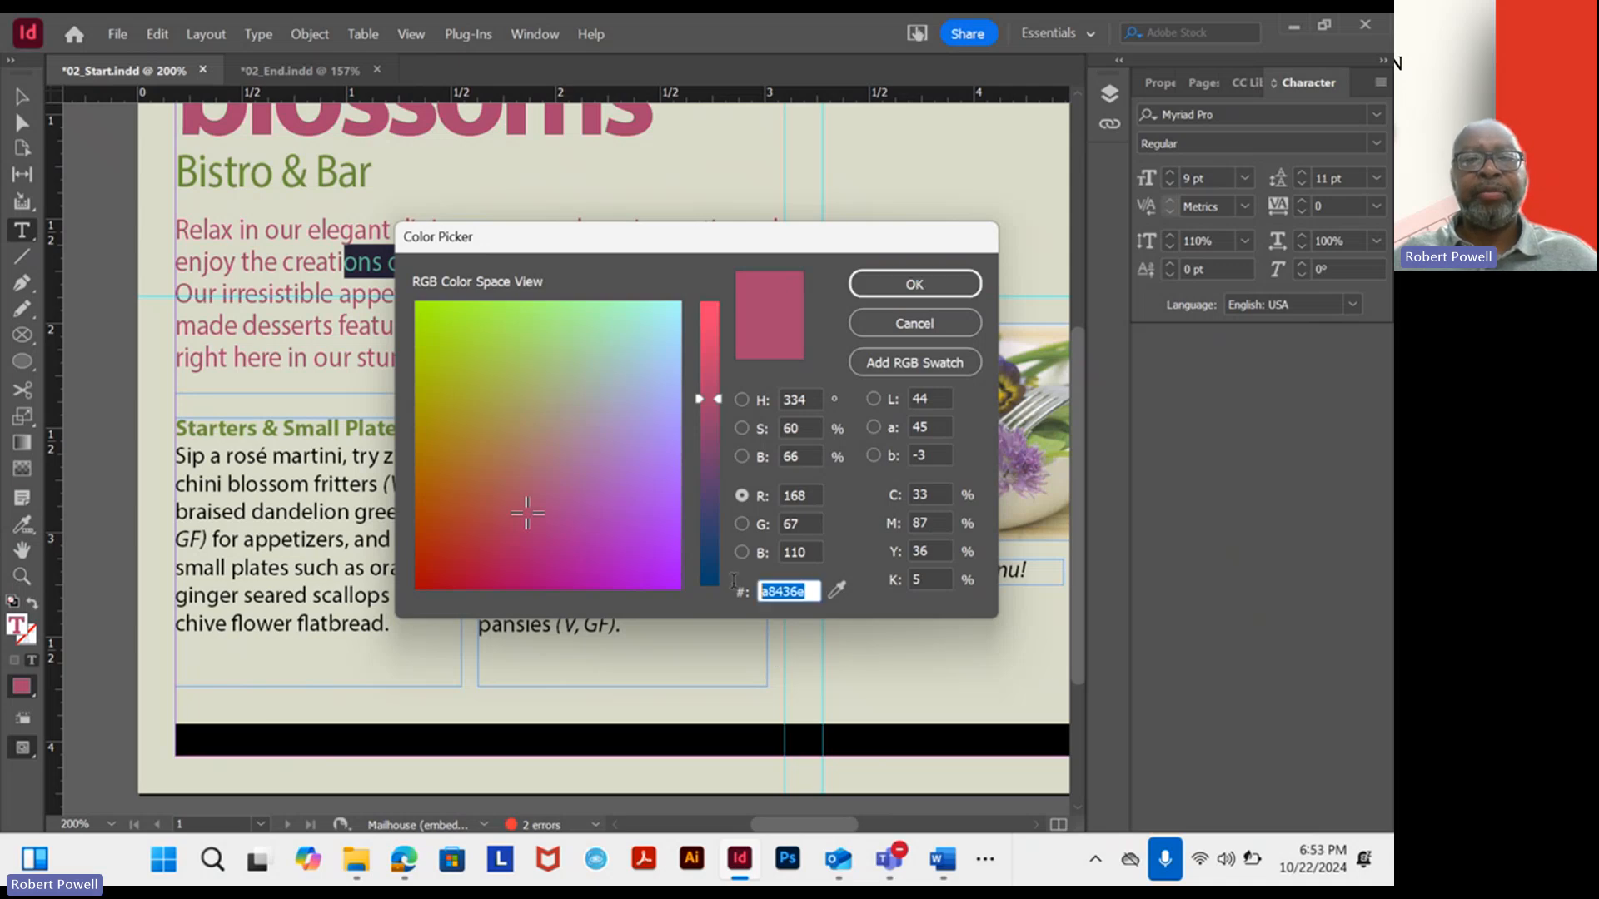
pyautogui.rightClick(780, 603)
pyautogui.click(885, 348)
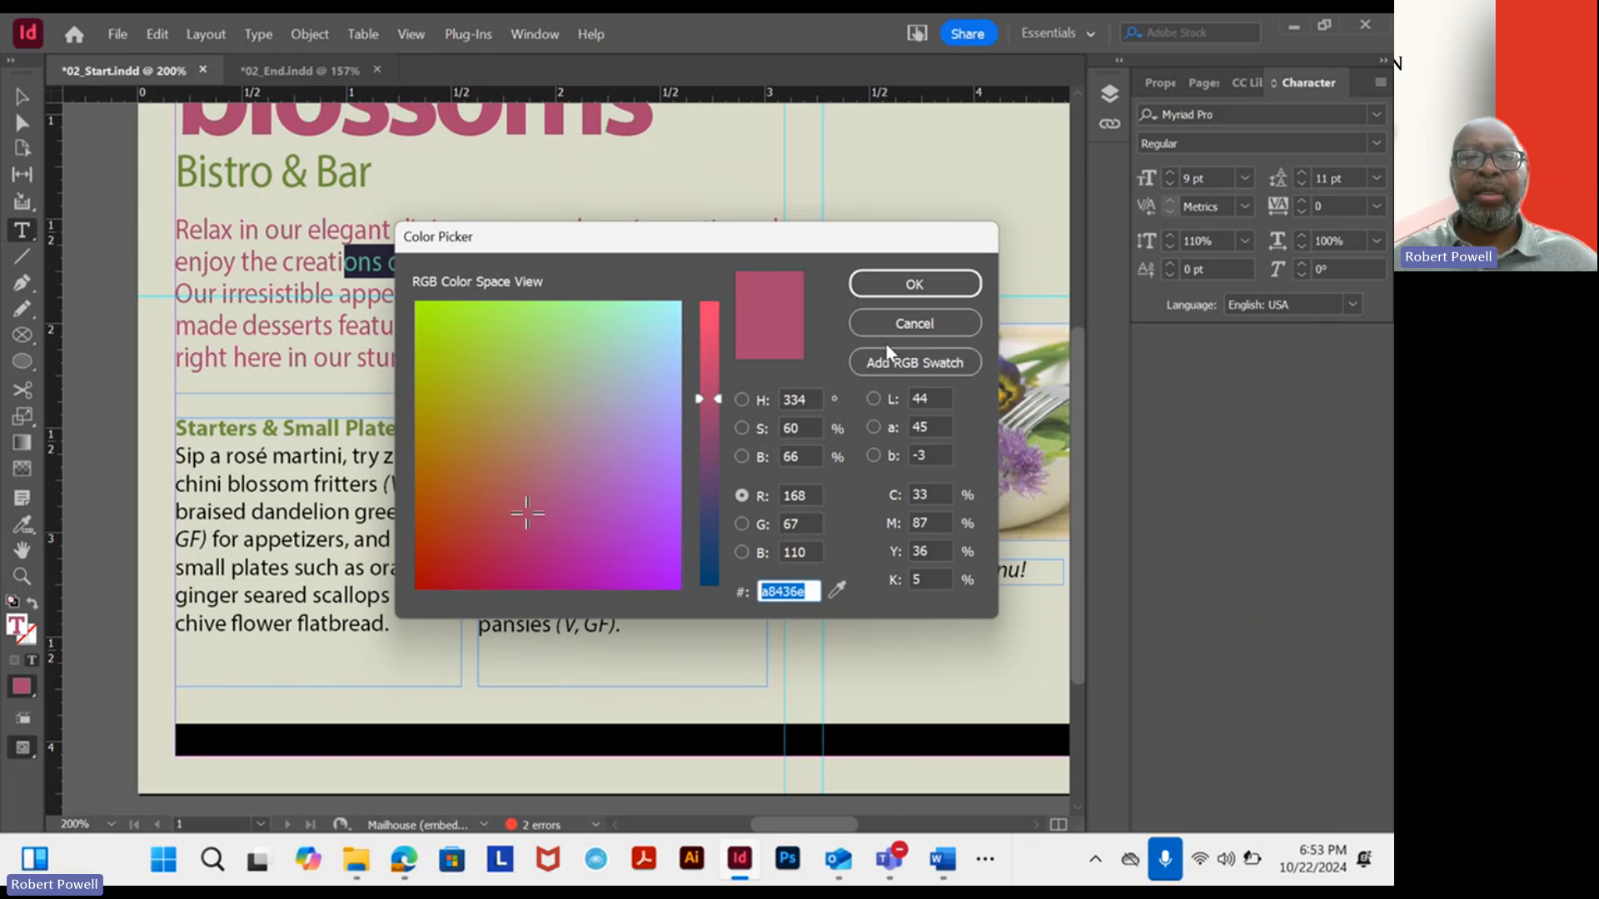
pyautogui.click(914, 322)
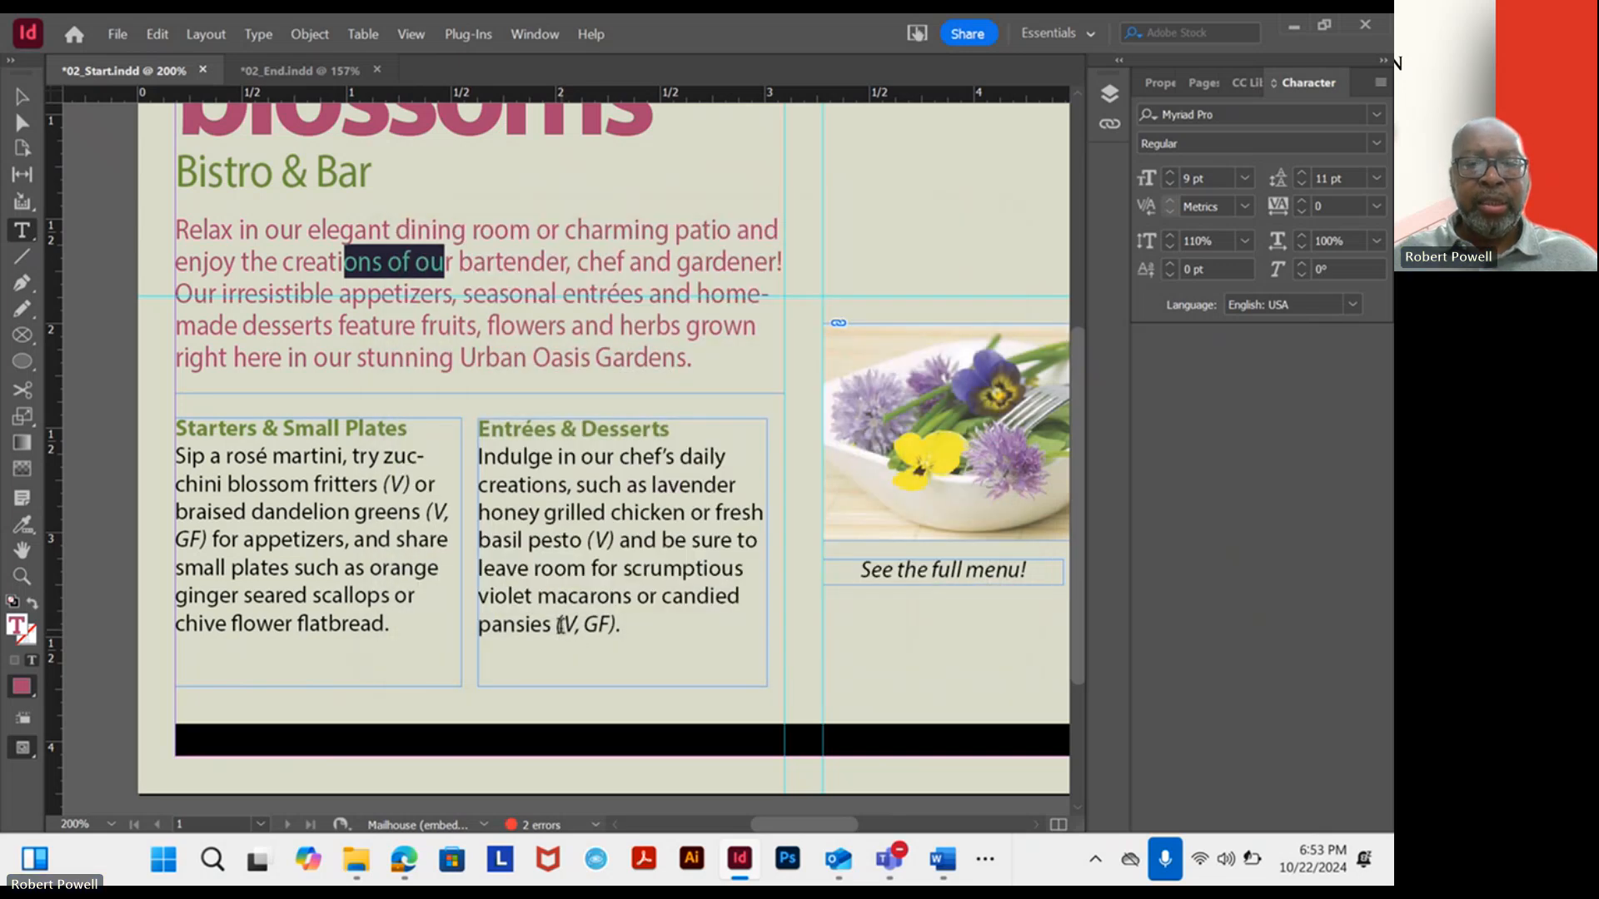
# Fill the "(V, GF)" note at the end of the "Entrées & Desserts" paragraph with the copied pink hex colour a8436e.
pyautogui.moveTo(556, 625); pyautogui.dragTo(615, 625)
pyautogui.doubleClick(16, 623)
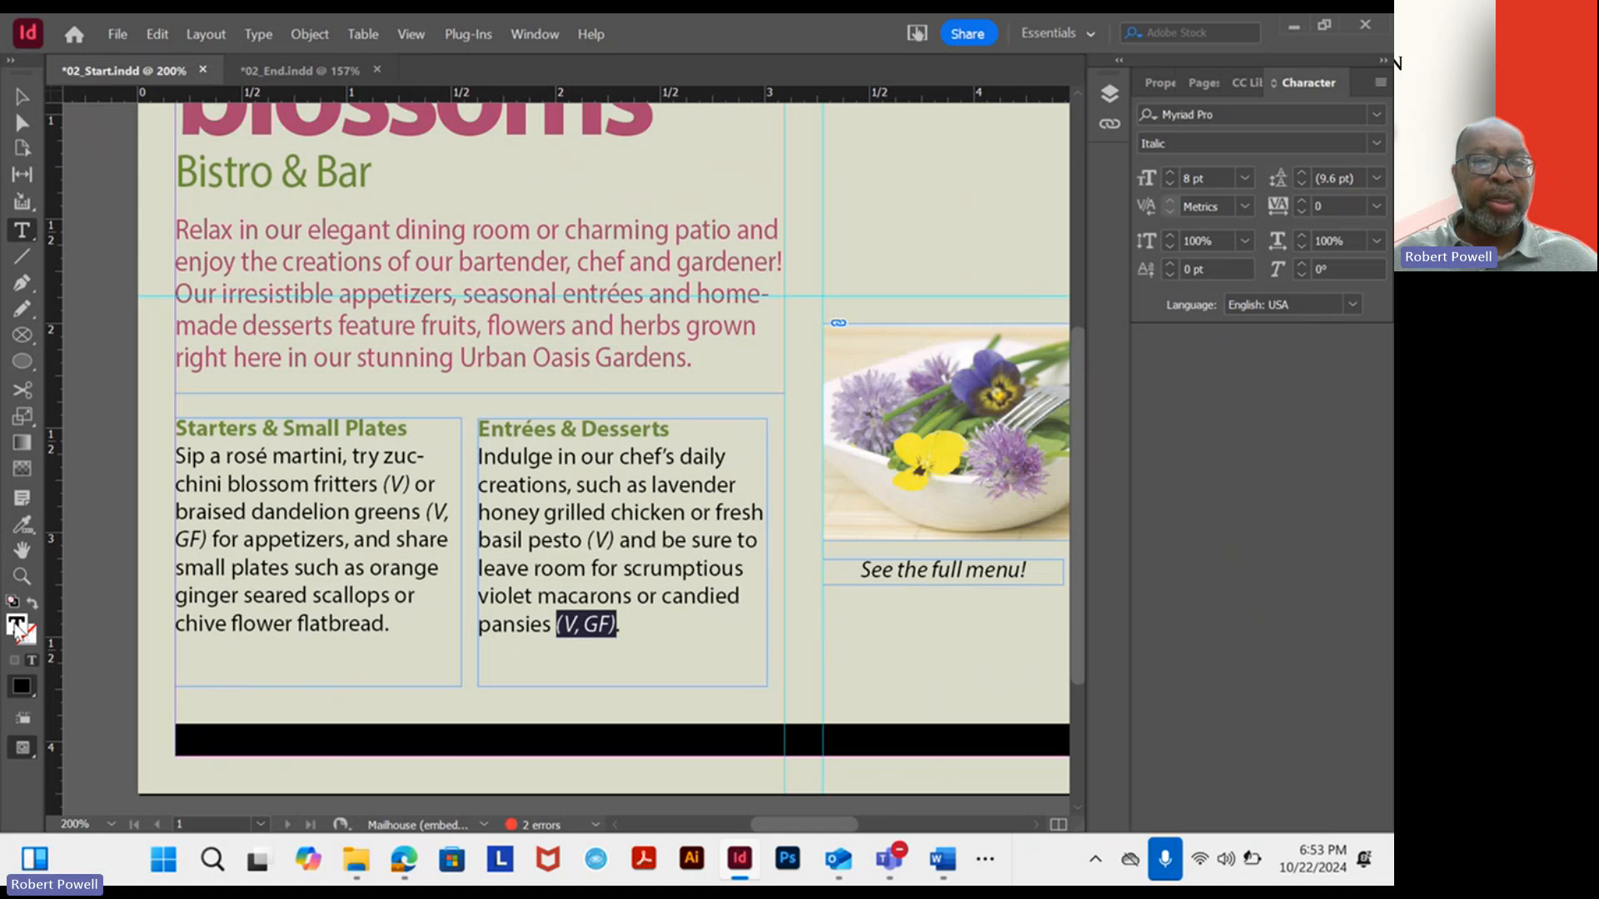
pyautogui.doubleClick(807, 592)
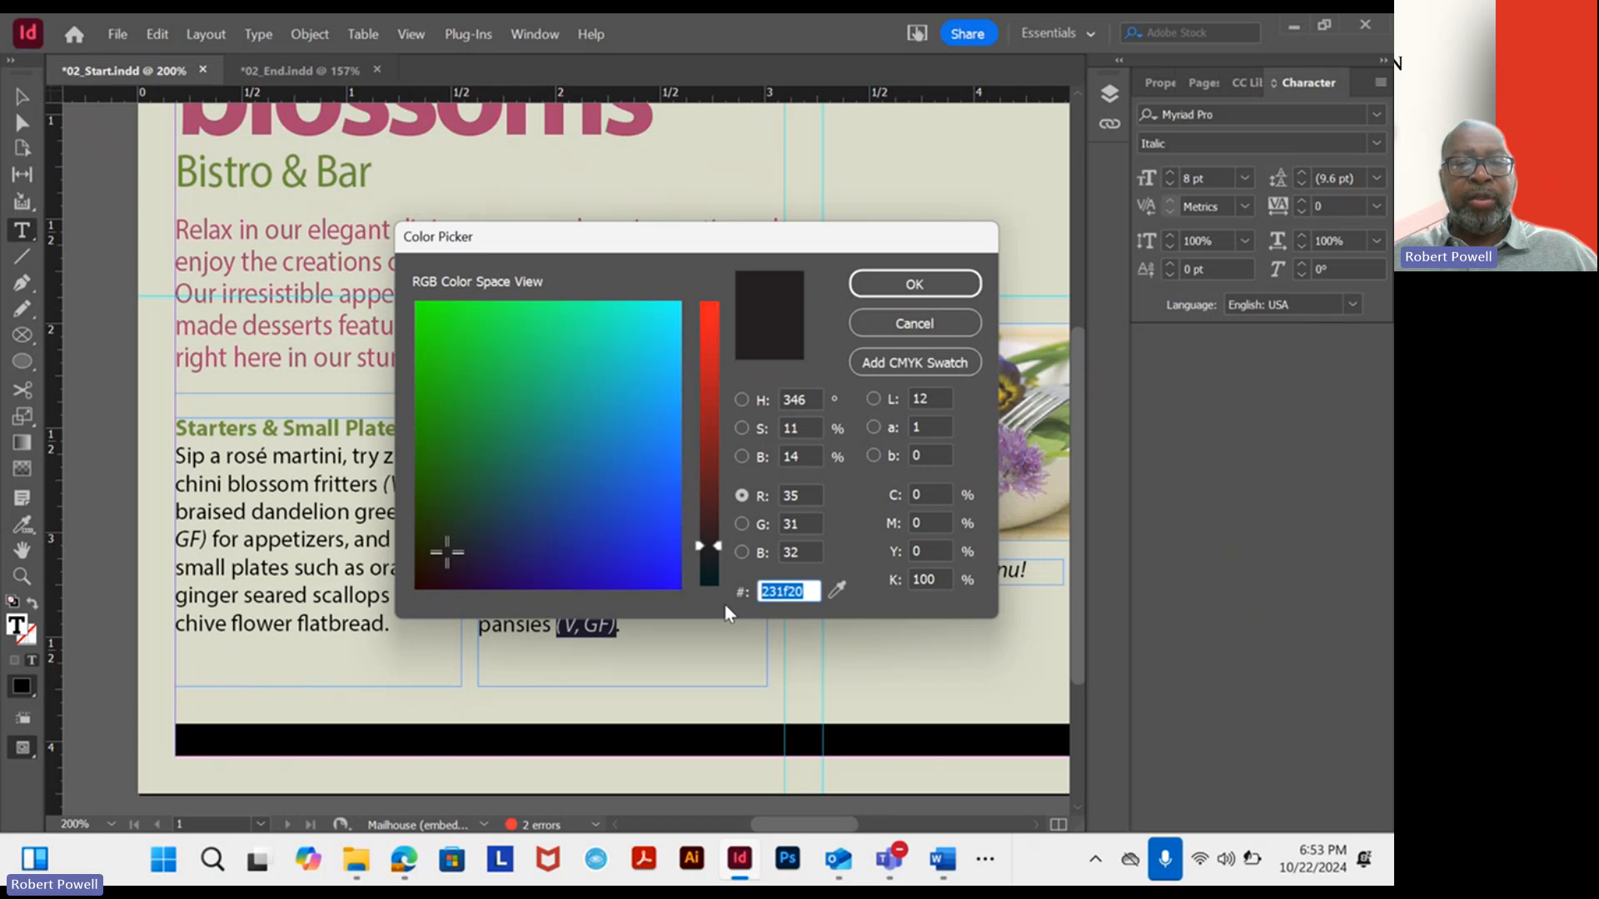
pyautogui.rightClick(784, 590)
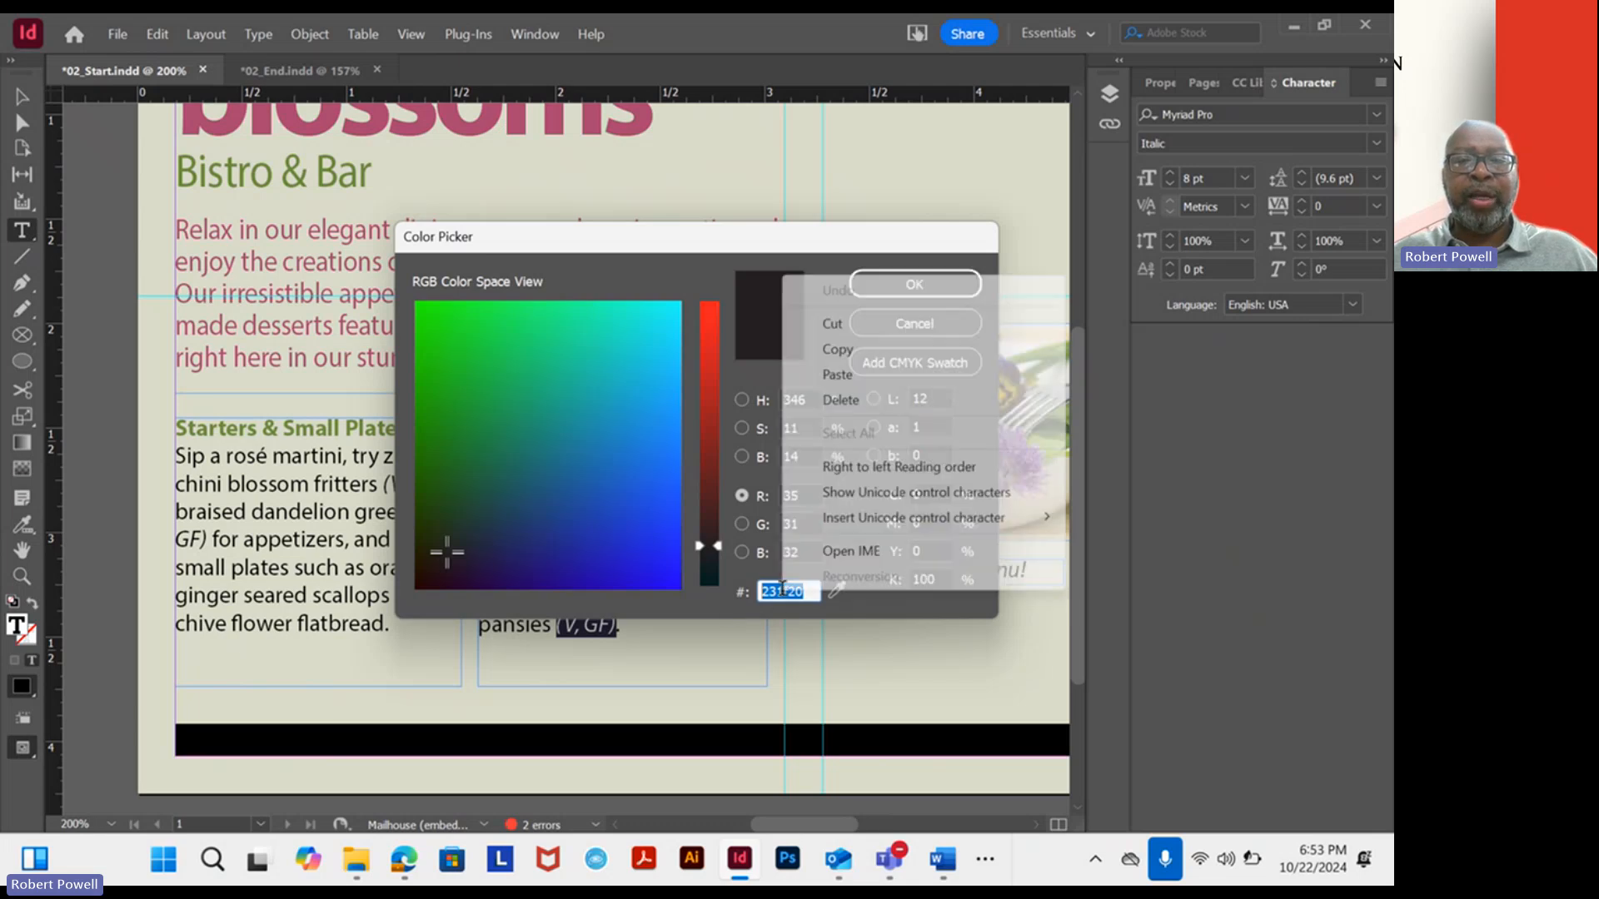
pyautogui.click(857, 376)
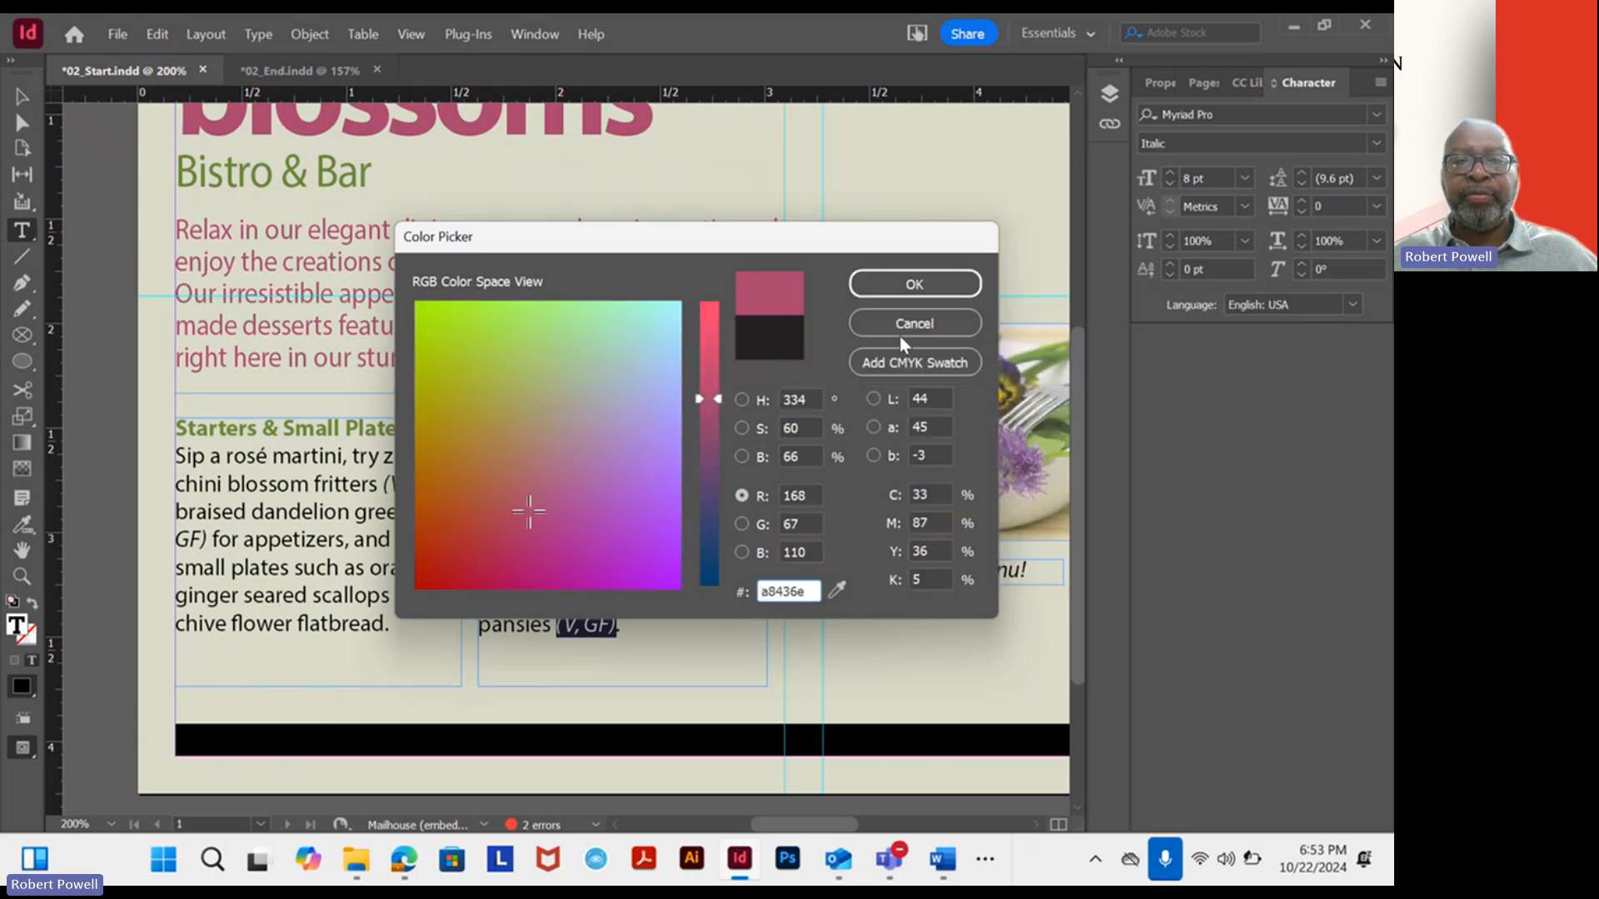
pyautogui.click(916, 288)
pyautogui.click(637, 457)
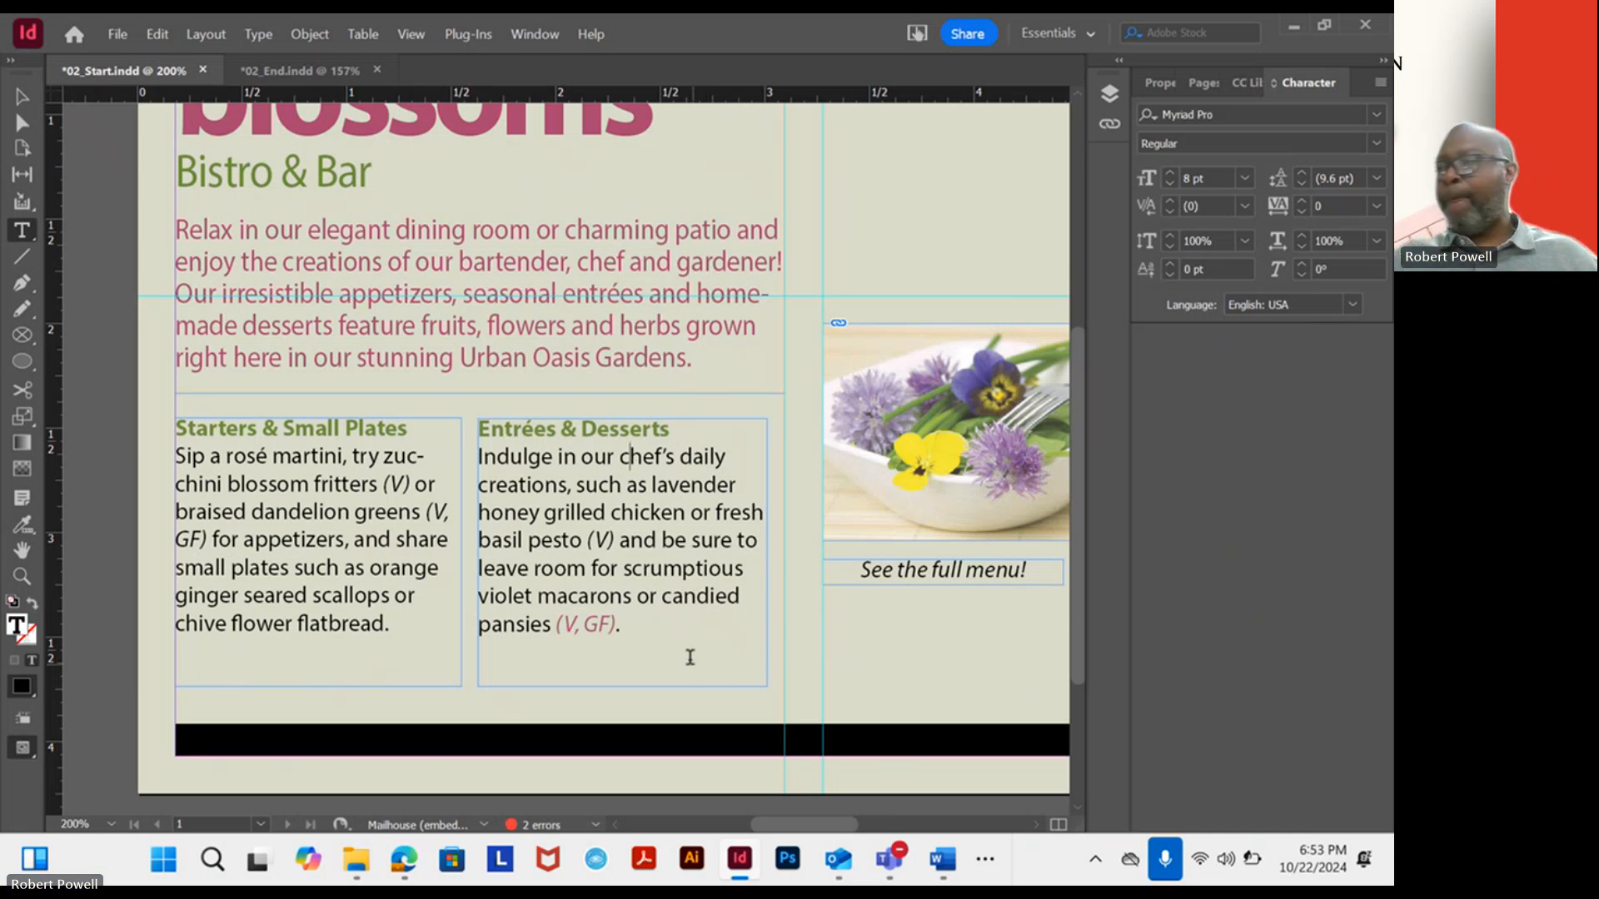
# Compare the whole 02_Start postcard with the finished 02_End layout, ending back in 02_Start.
pyautogui.scroll(3, 672, 642)
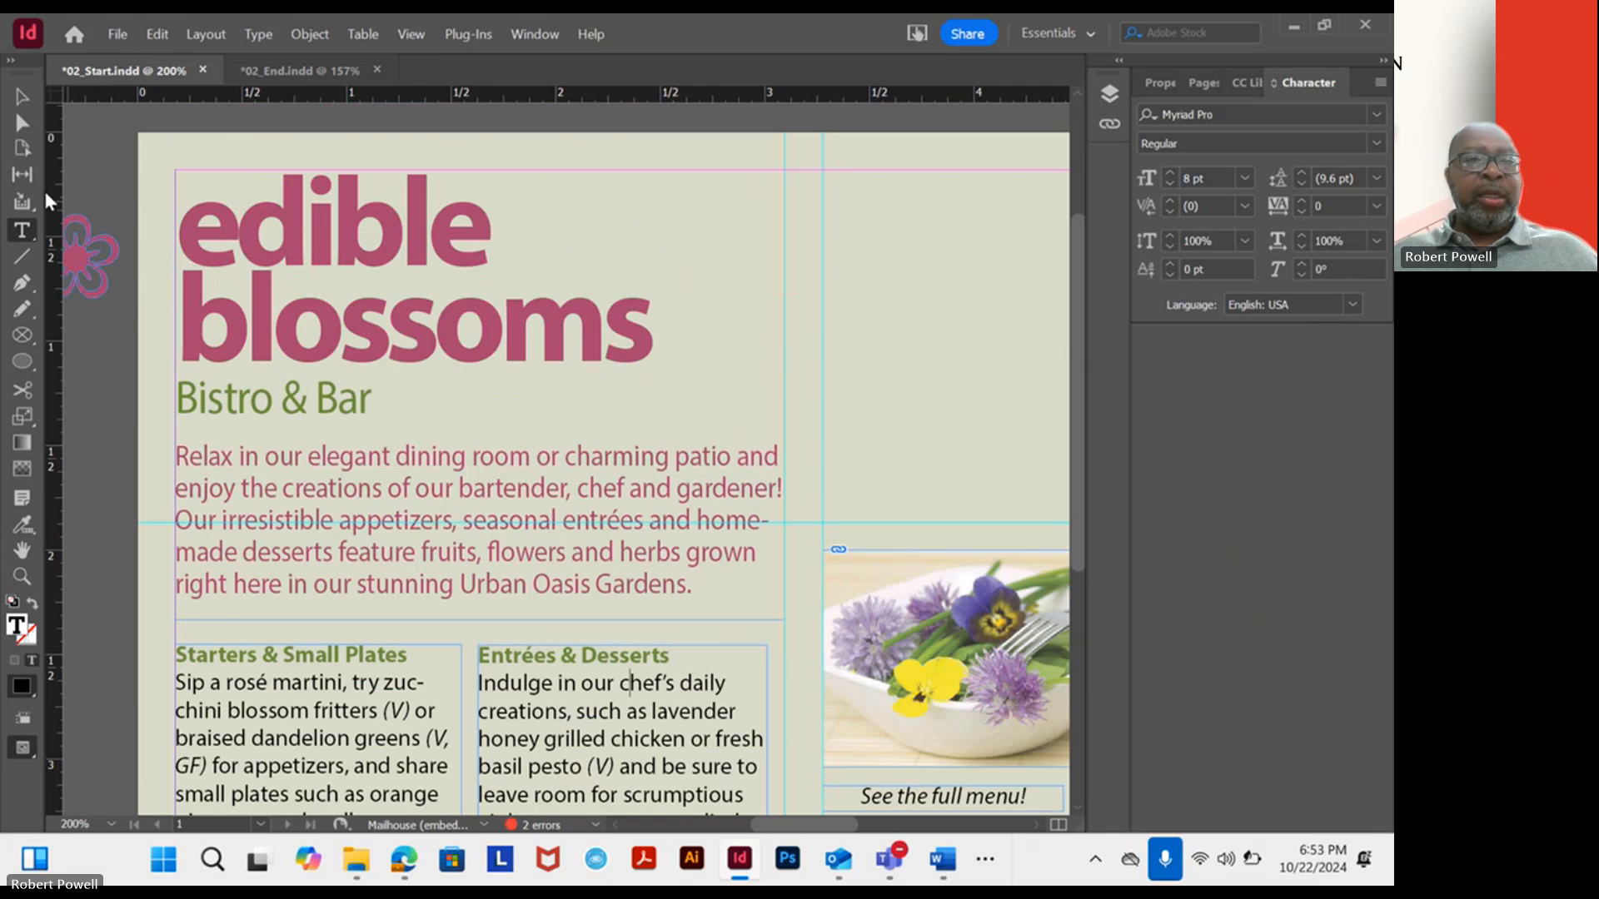
pyautogui.click(27, 85)
pyautogui.scroll(-2, 502, 424)
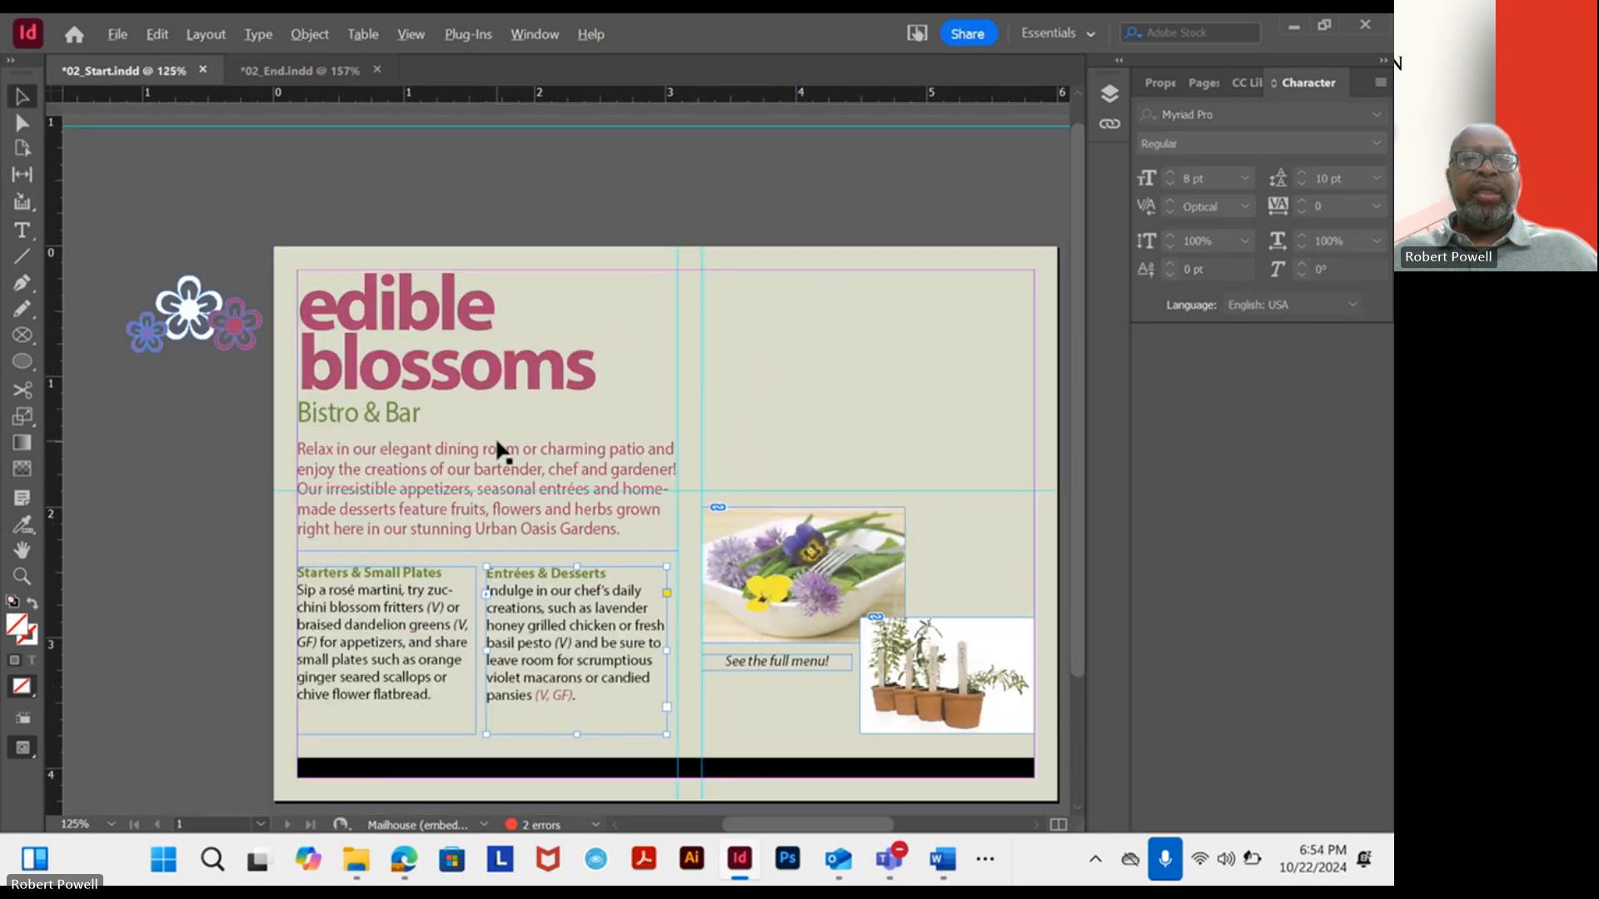
pyautogui.moveTo(693, 494); pyautogui.dragTo(570, 389)
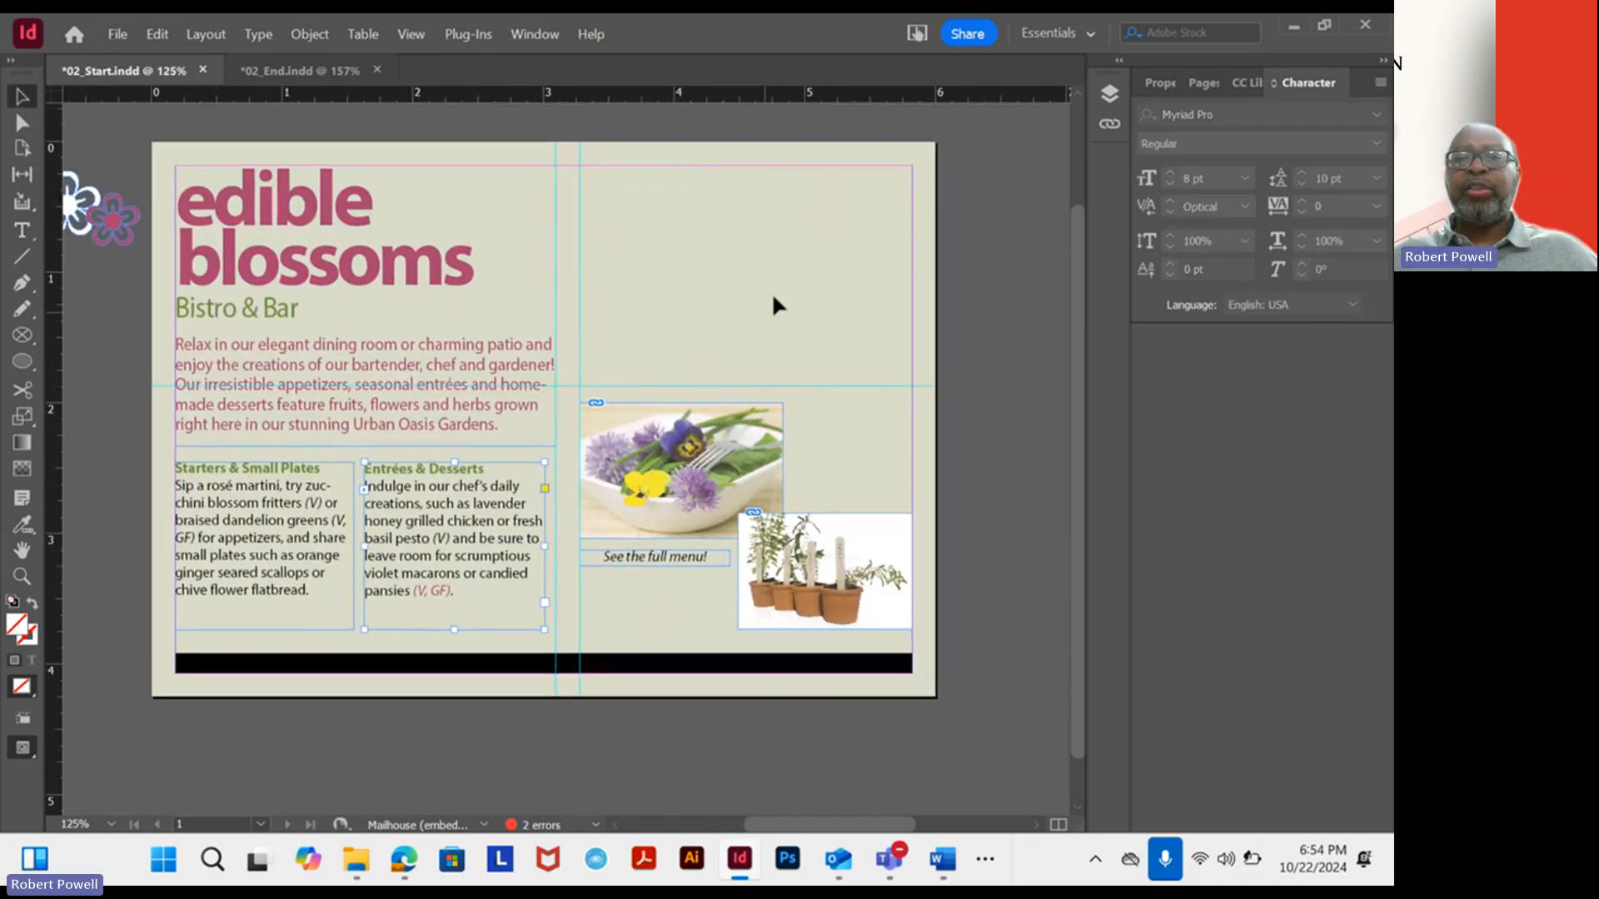
pyautogui.click(298, 70)
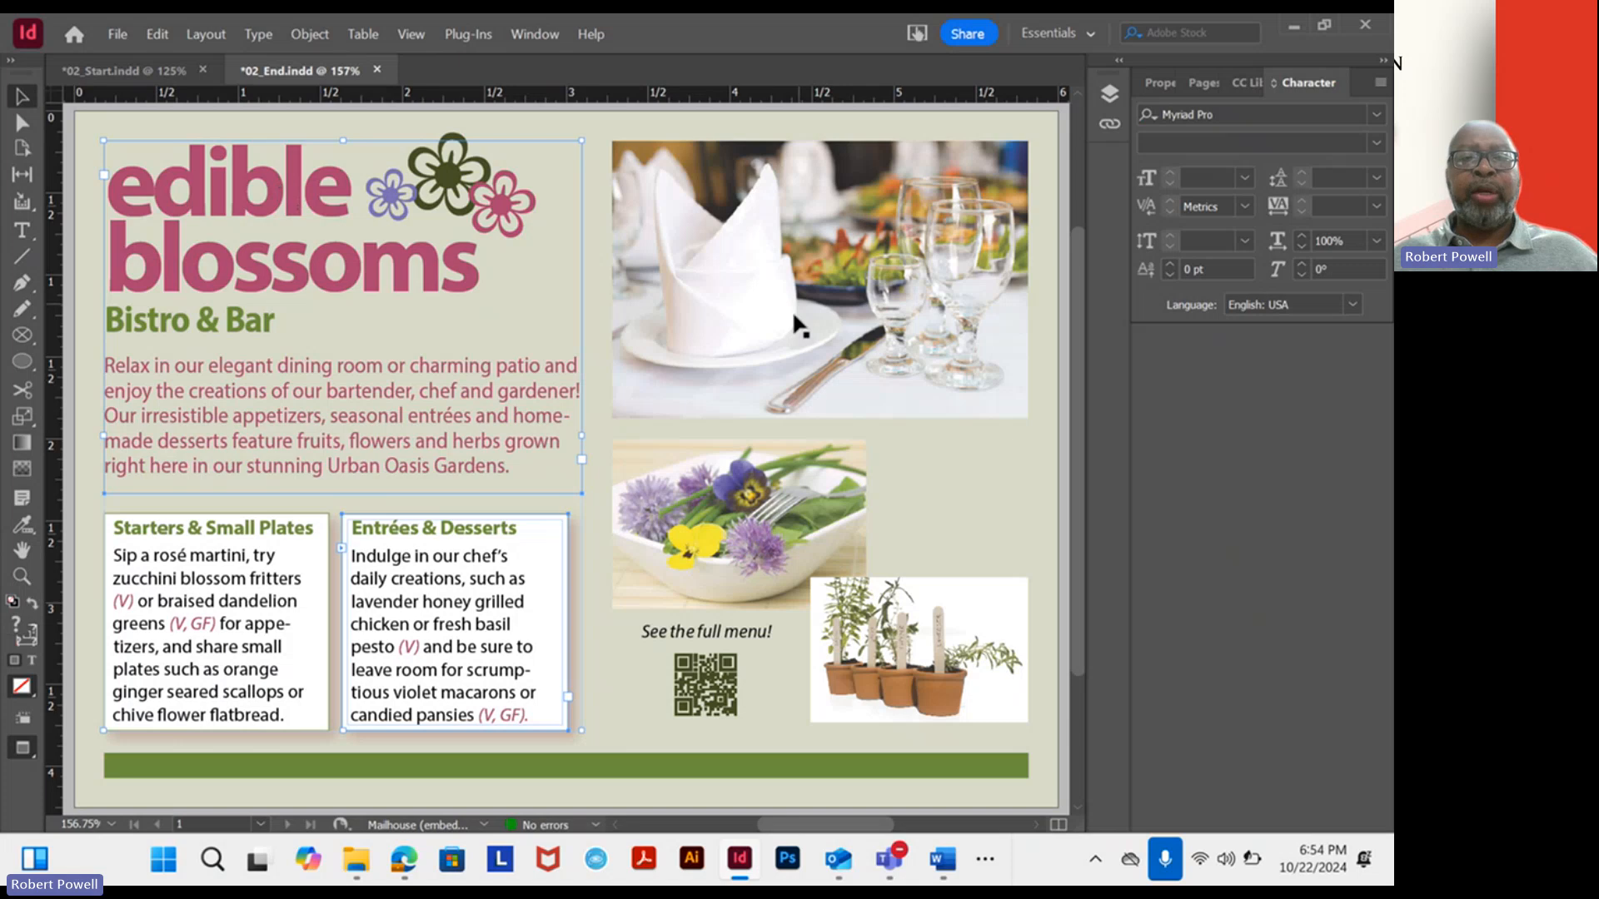
pyautogui.click(167, 70)
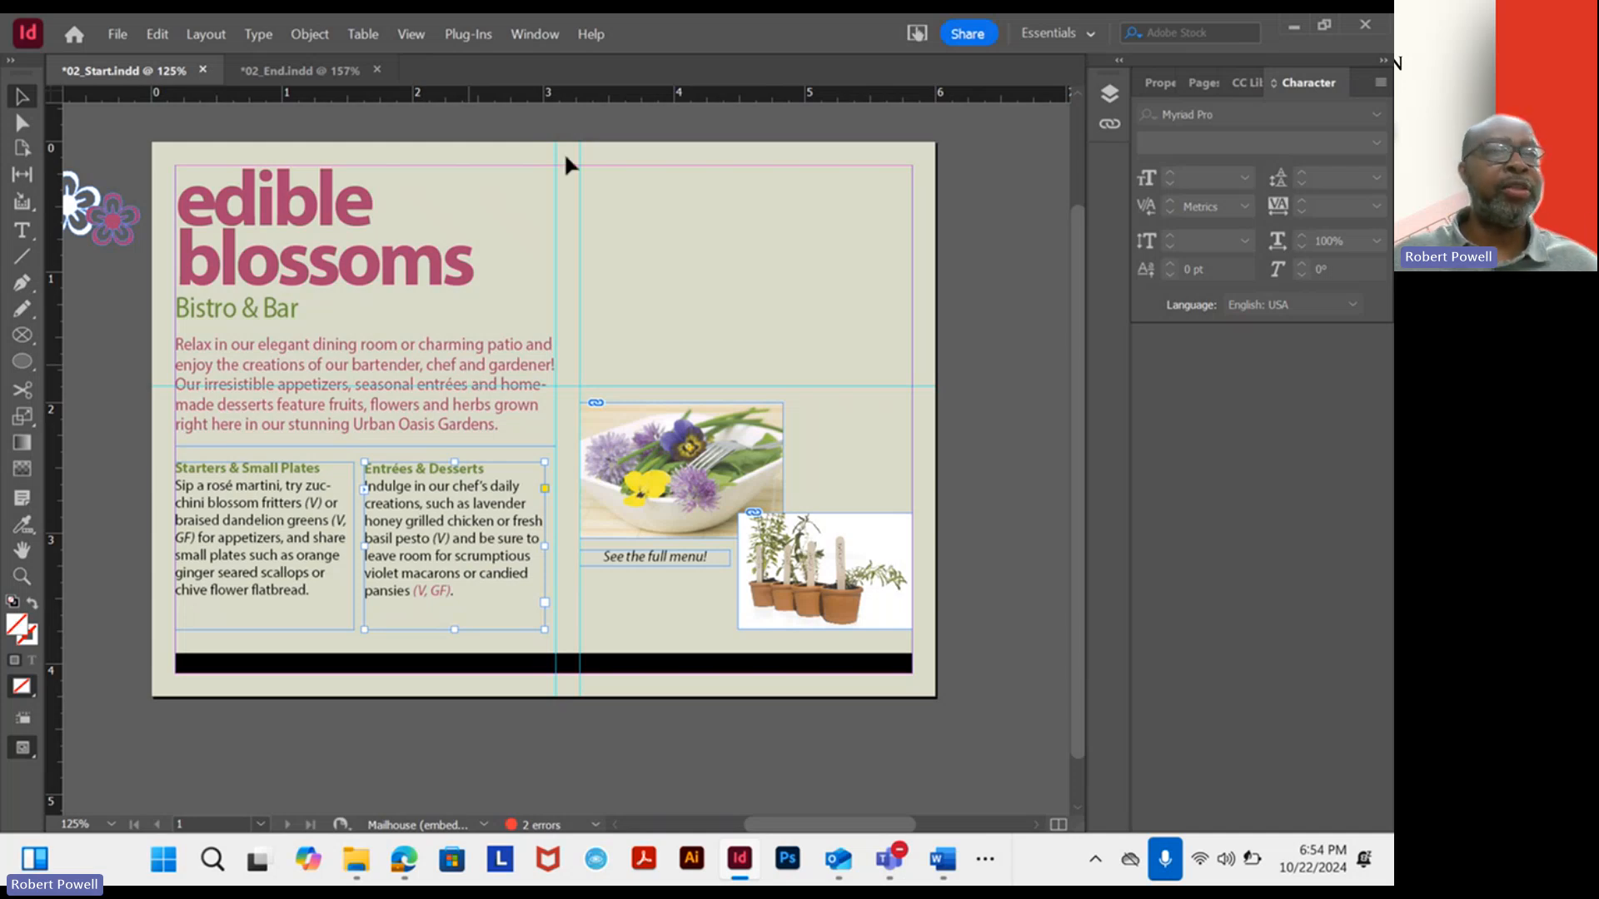
# Save the document under the new name 02_Postcard in the Lesson02 folder as an InDesign 2024 document.
pyautogui.click(119, 34)
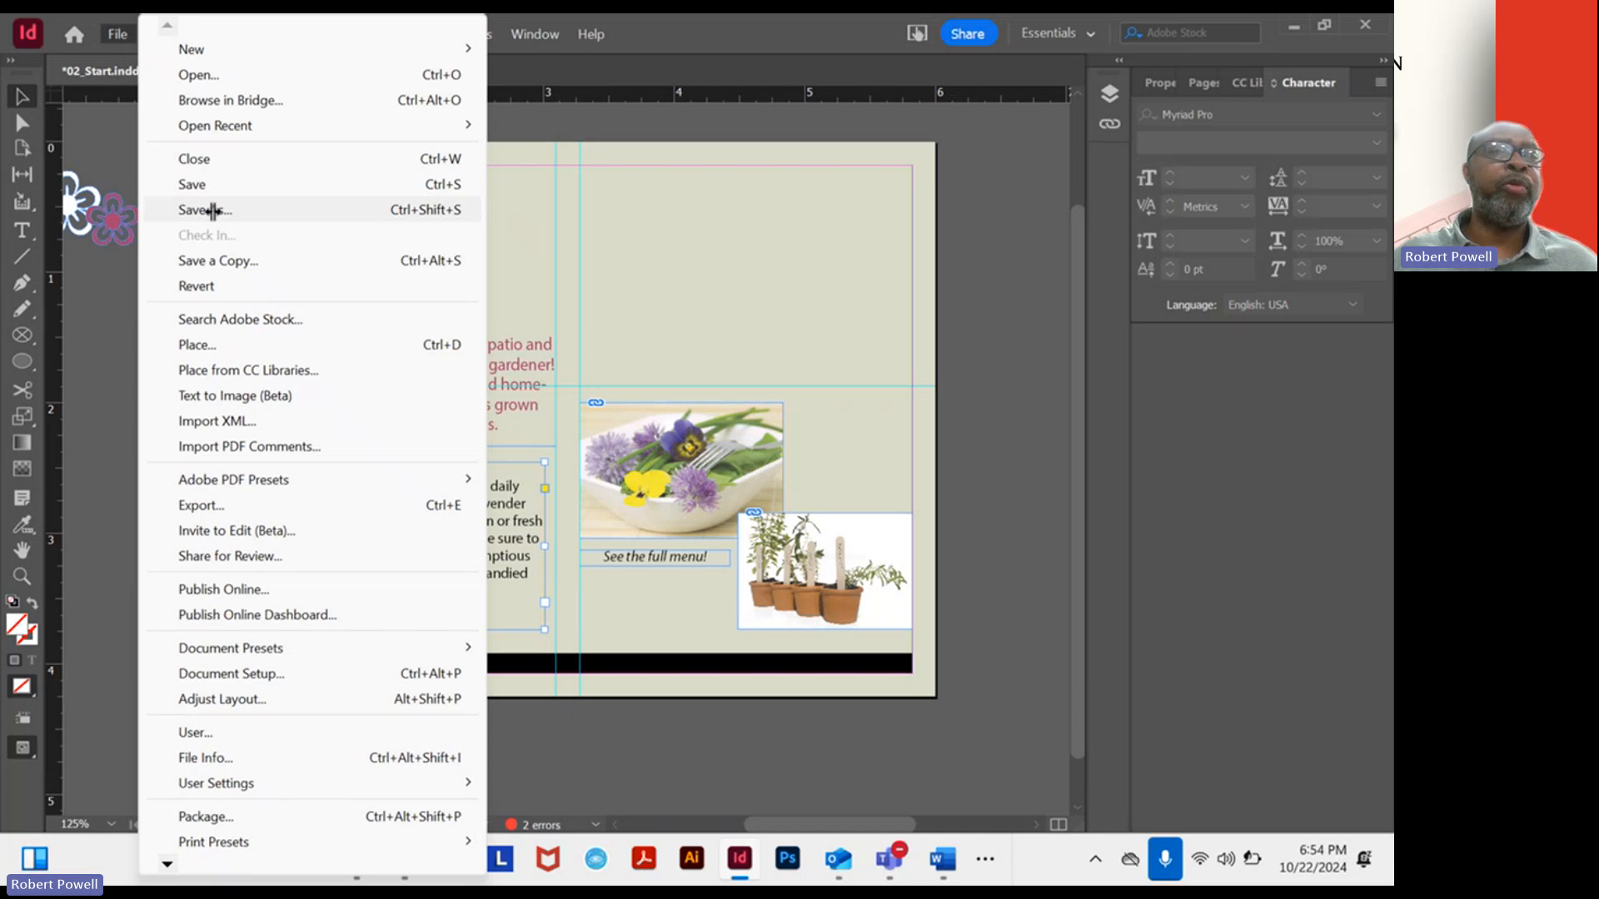
pyautogui.click(237, 209)
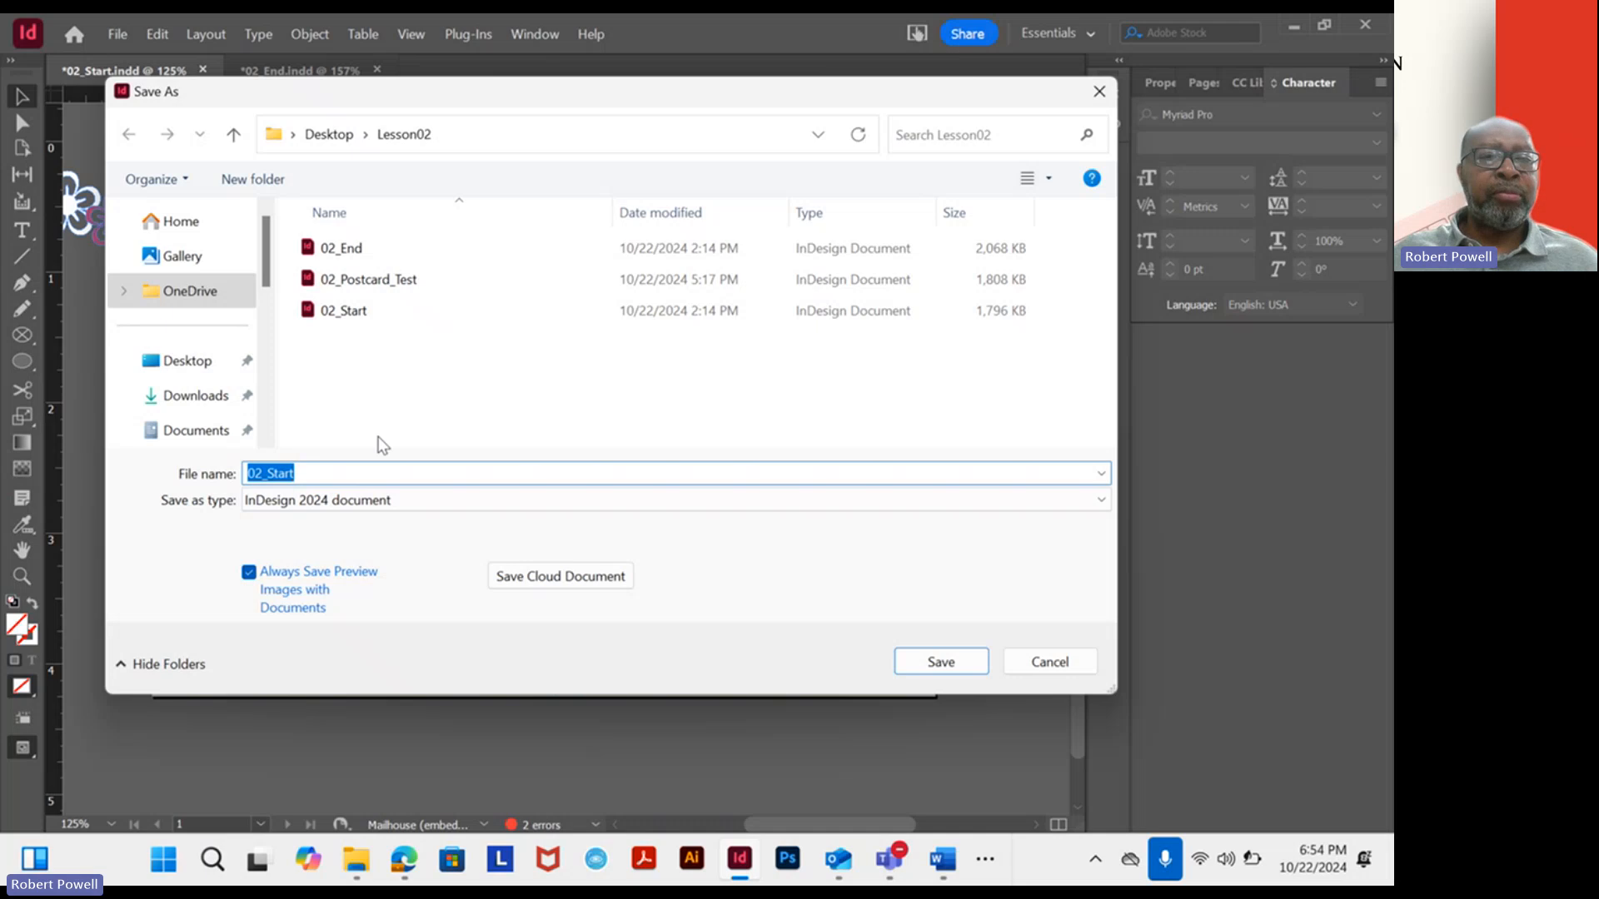
pyautogui.click(357, 479)
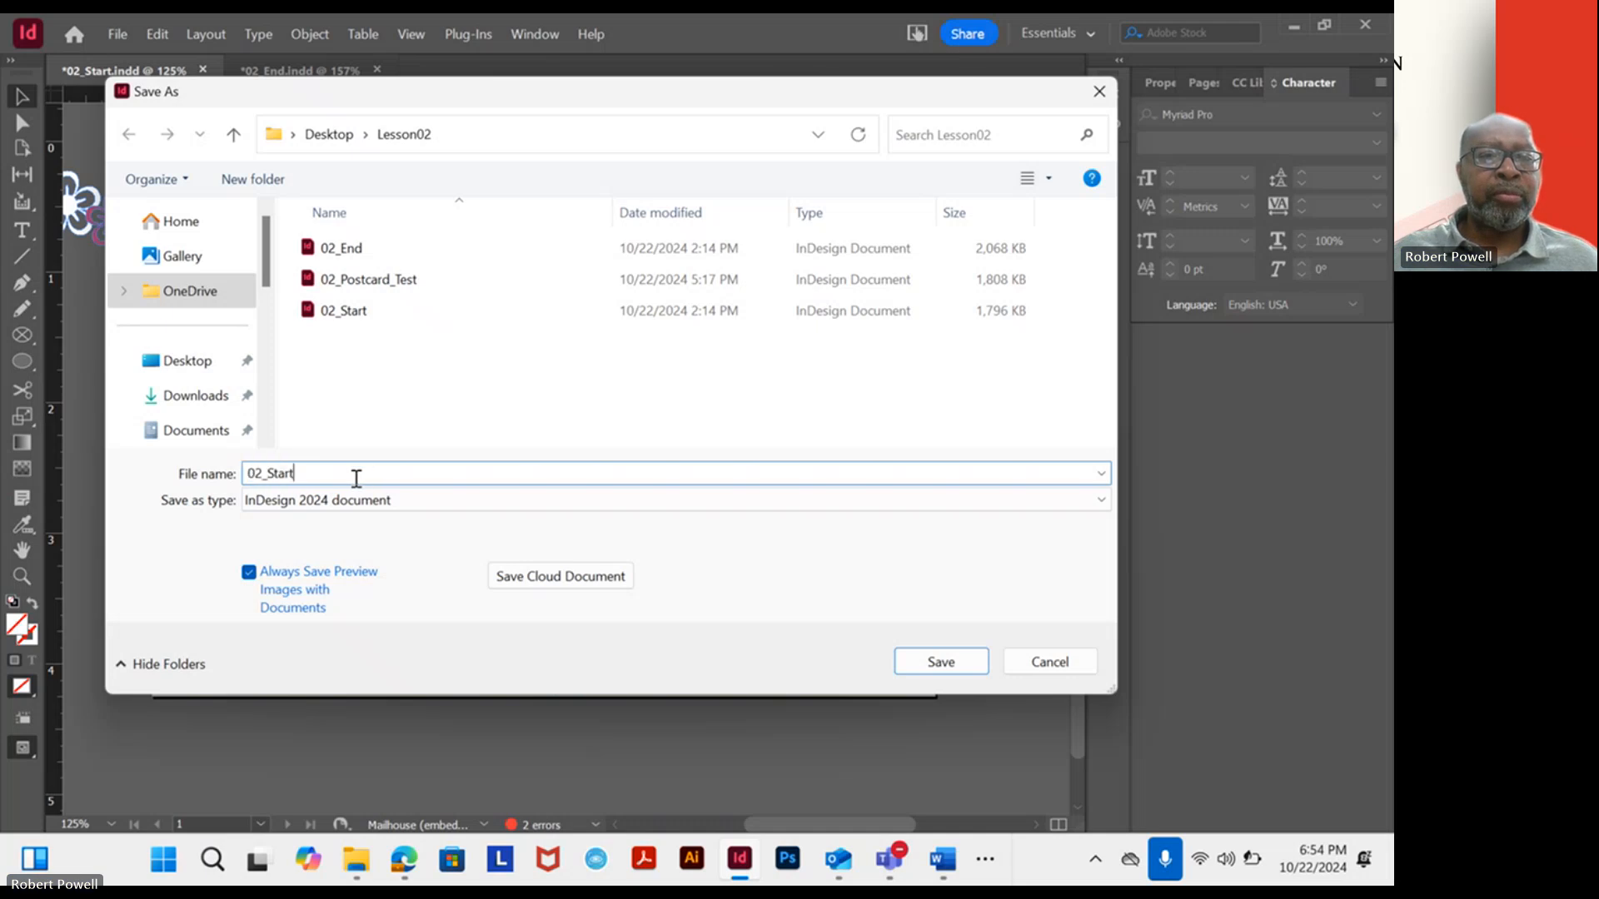
pyautogui.press('BackSpace')
pyautogui.press('BackSpace')
pyautogui.press('BackSpace')
pyautogui.press('BackSpace')
pyautogui.press('BackSpace')
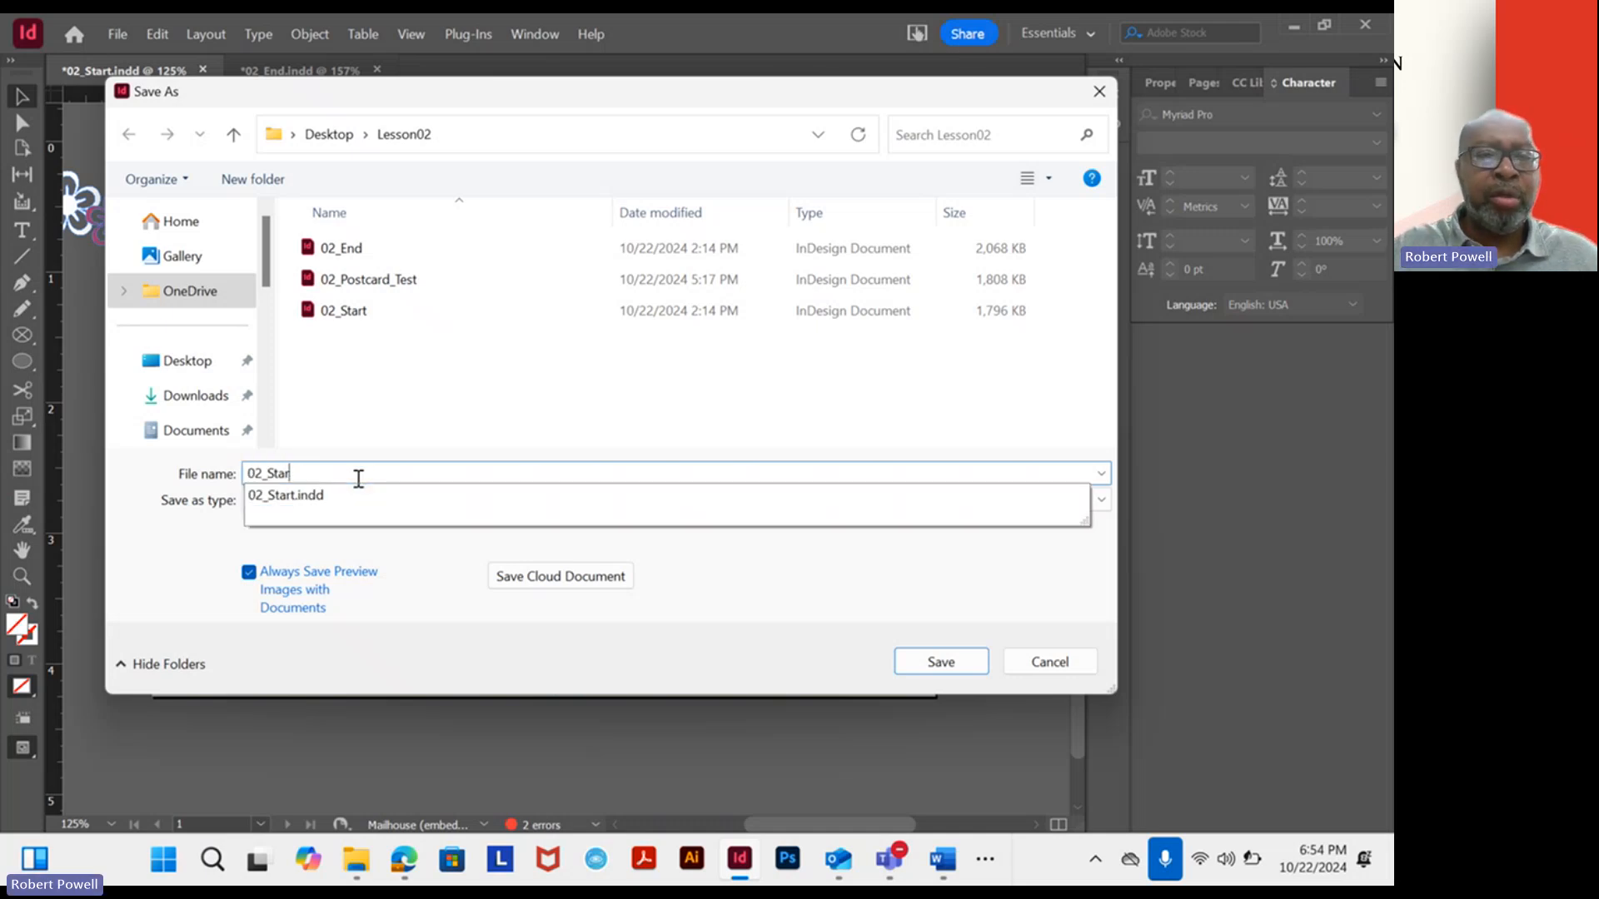
pyautogui.write('Postcard')
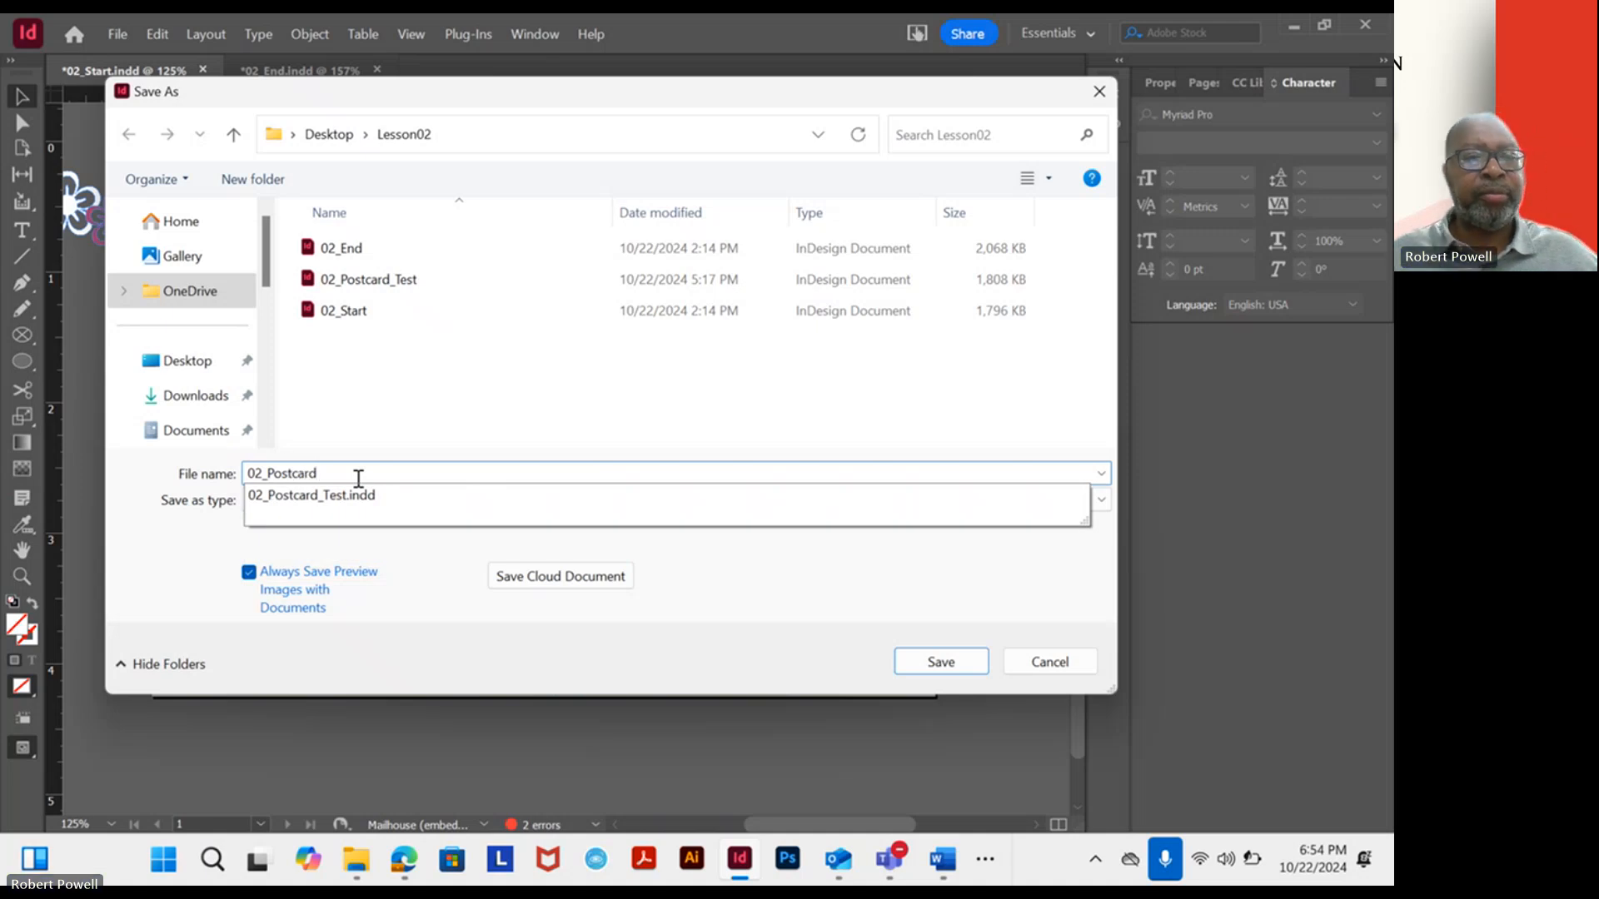
pyautogui.click(759, 572)
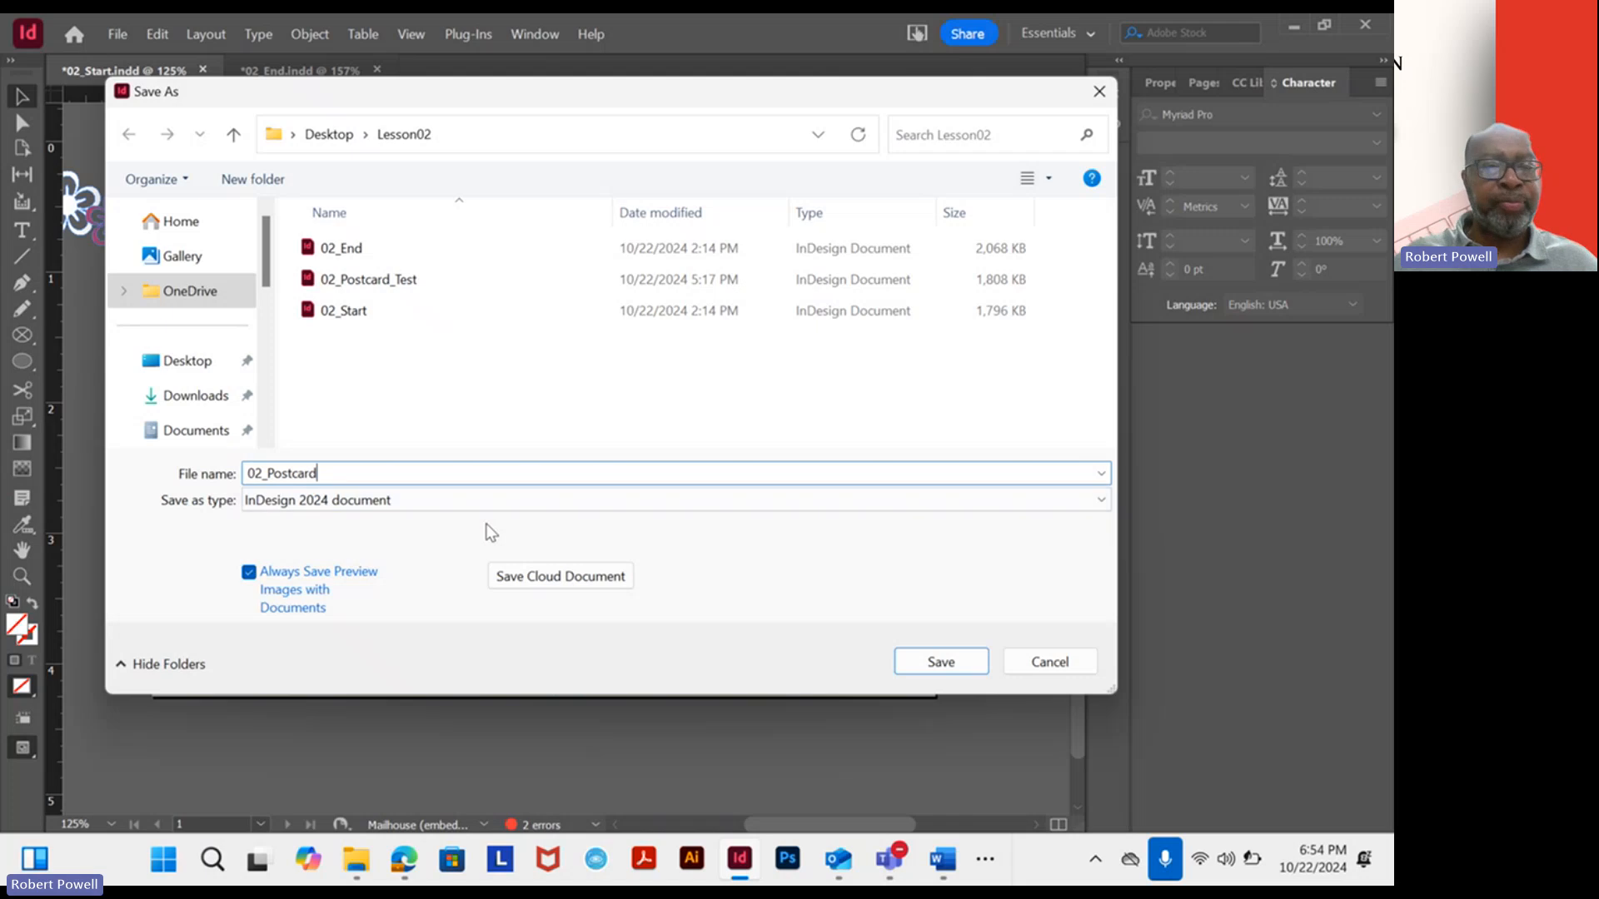
pyautogui.click(940, 662)
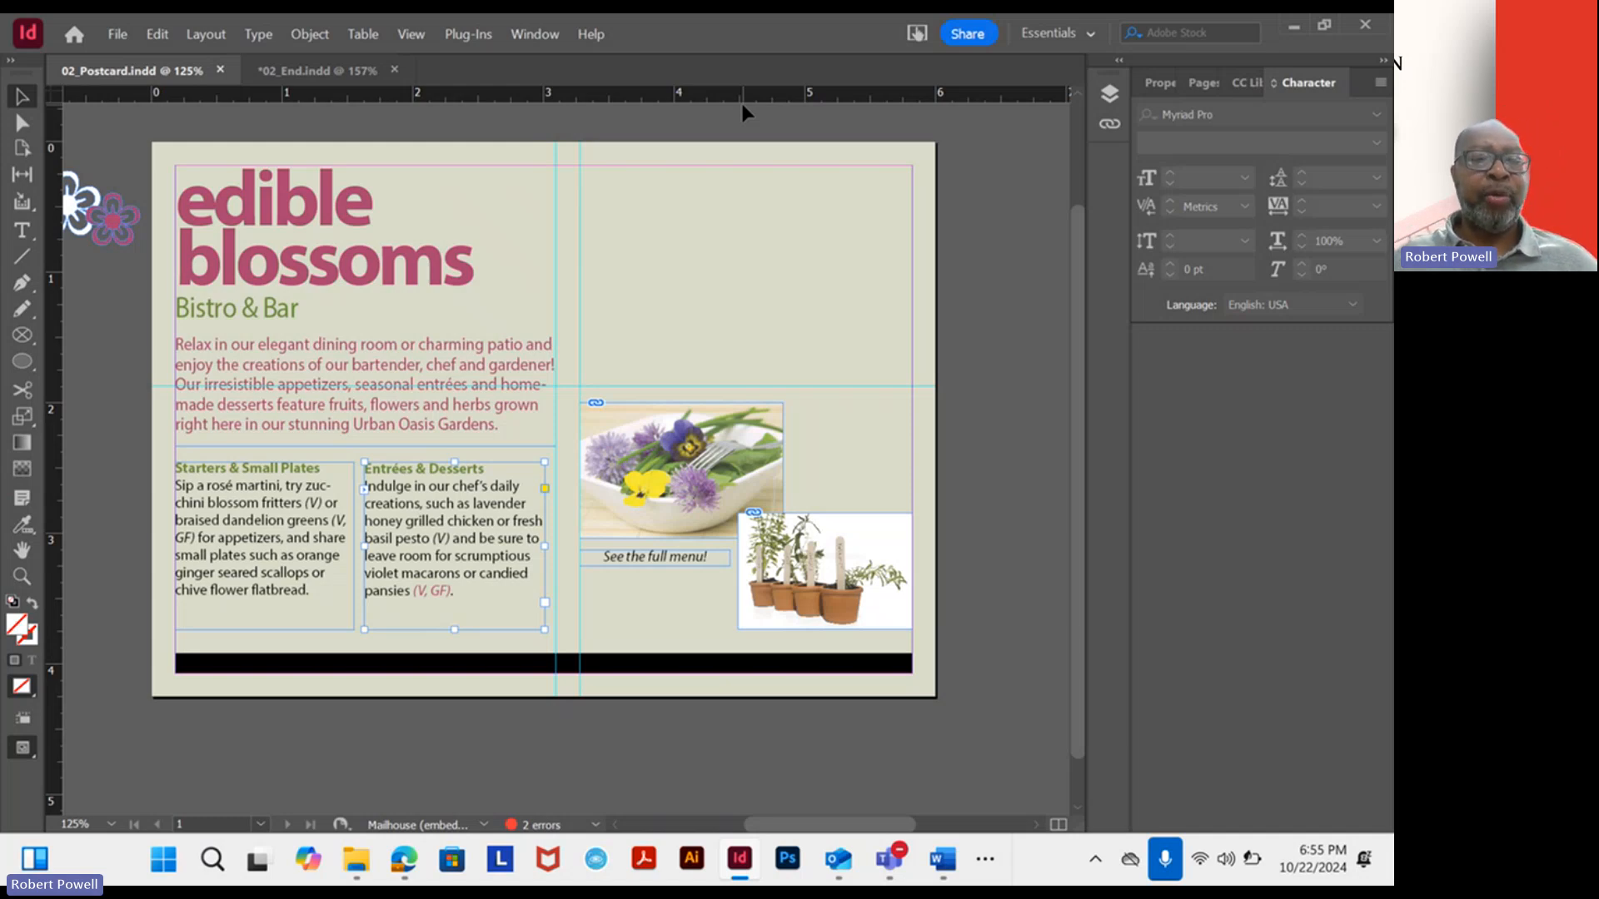
# Move the "edible blossoms" text frame slightly down the page, so its lower edge meets the two menu headings.
pyautogui.click(120, 33)
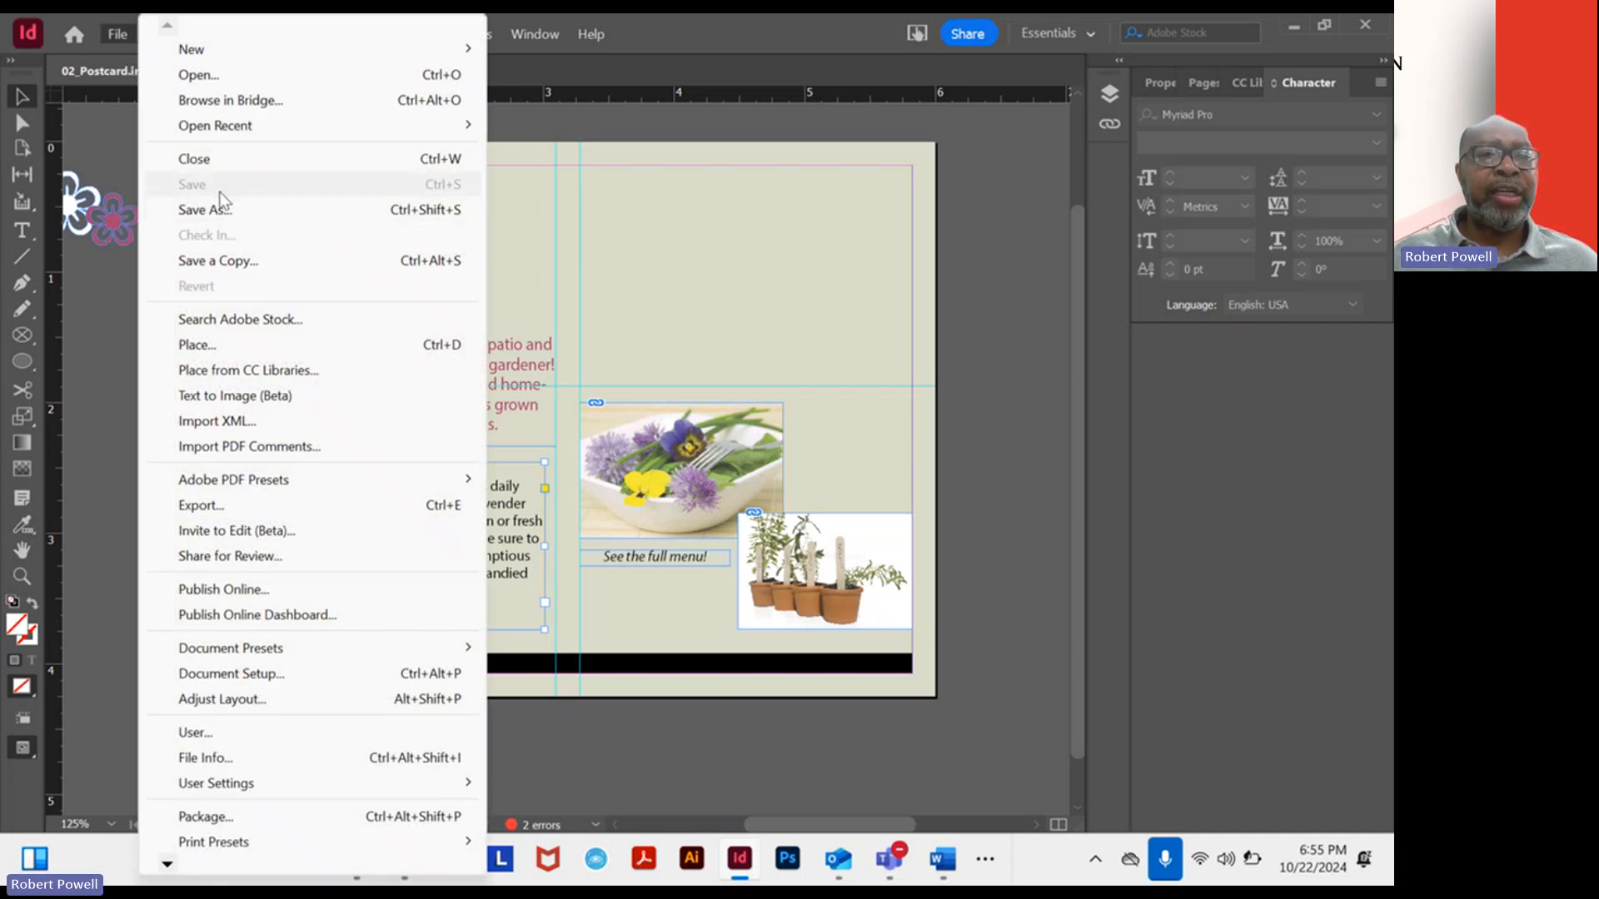
pyautogui.click(633, 231)
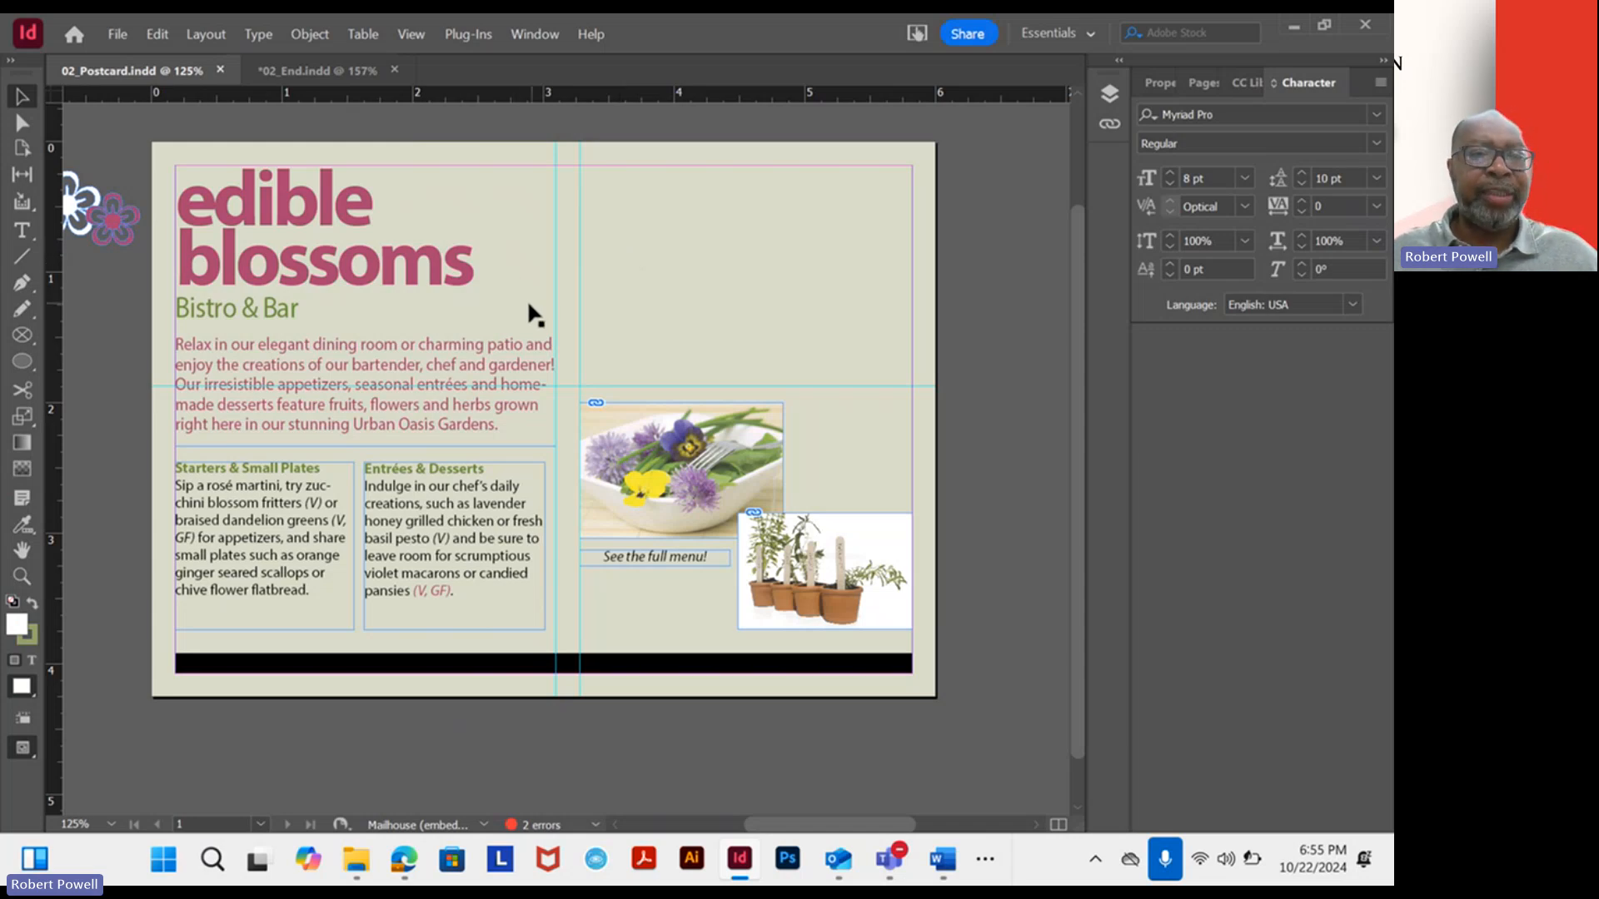
pyautogui.moveTo(409, 285); pyautogui.dragTo(409, 309)
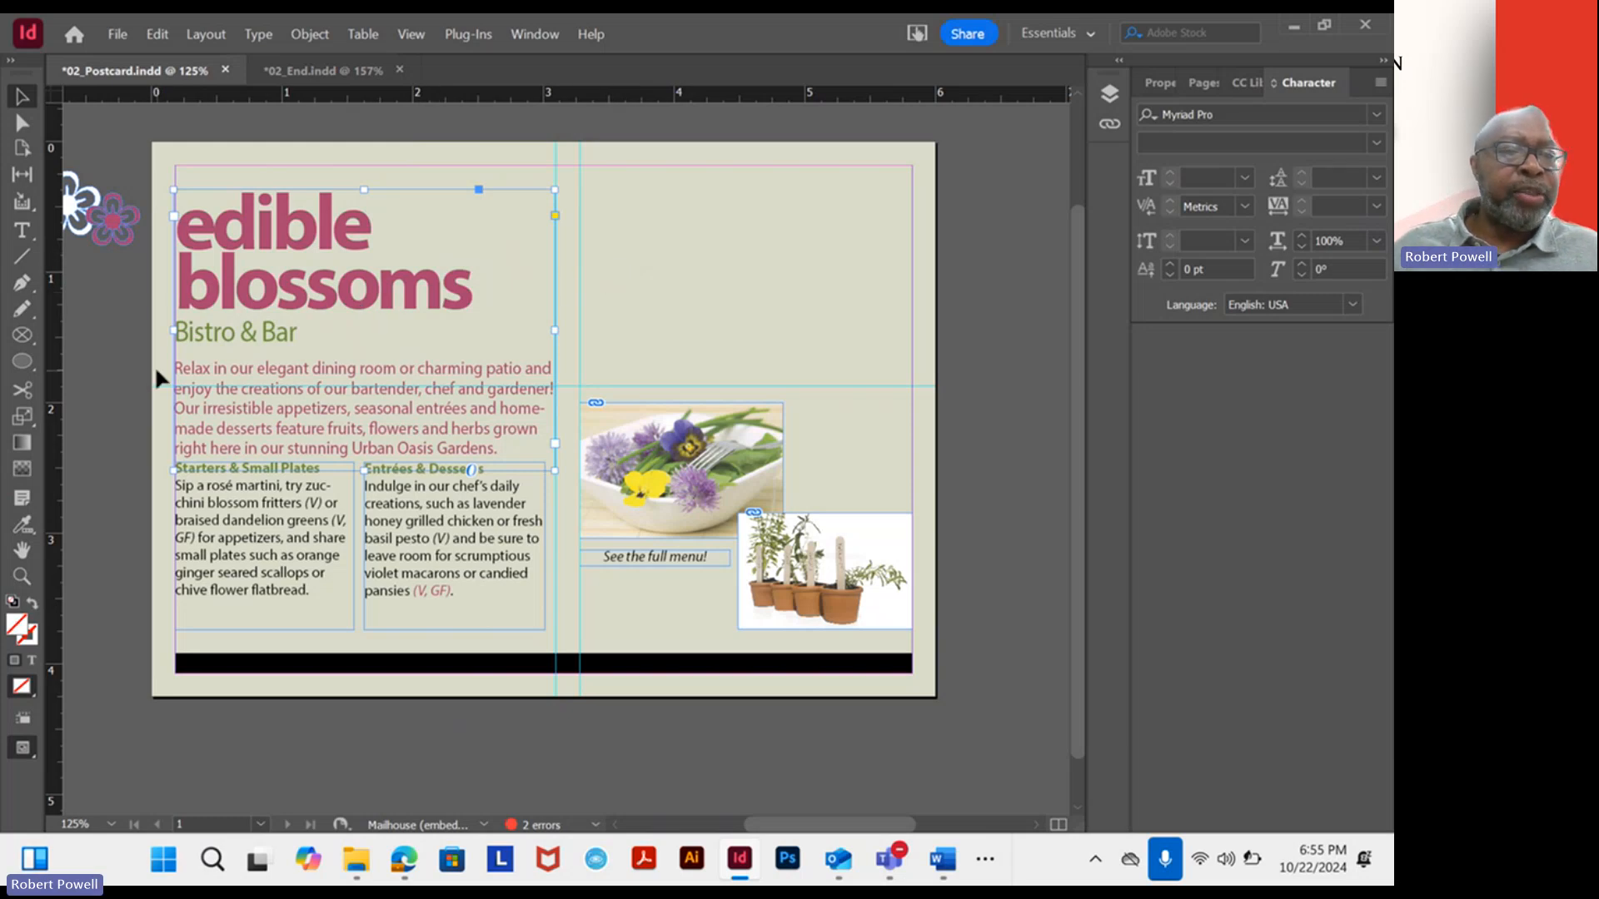
# Draw a rectangular graphics frame about 2.54 in wide and 1.39 in high above the salad photo, from the vertical guide to the outer margin.
pyautogui.click(34, 340)
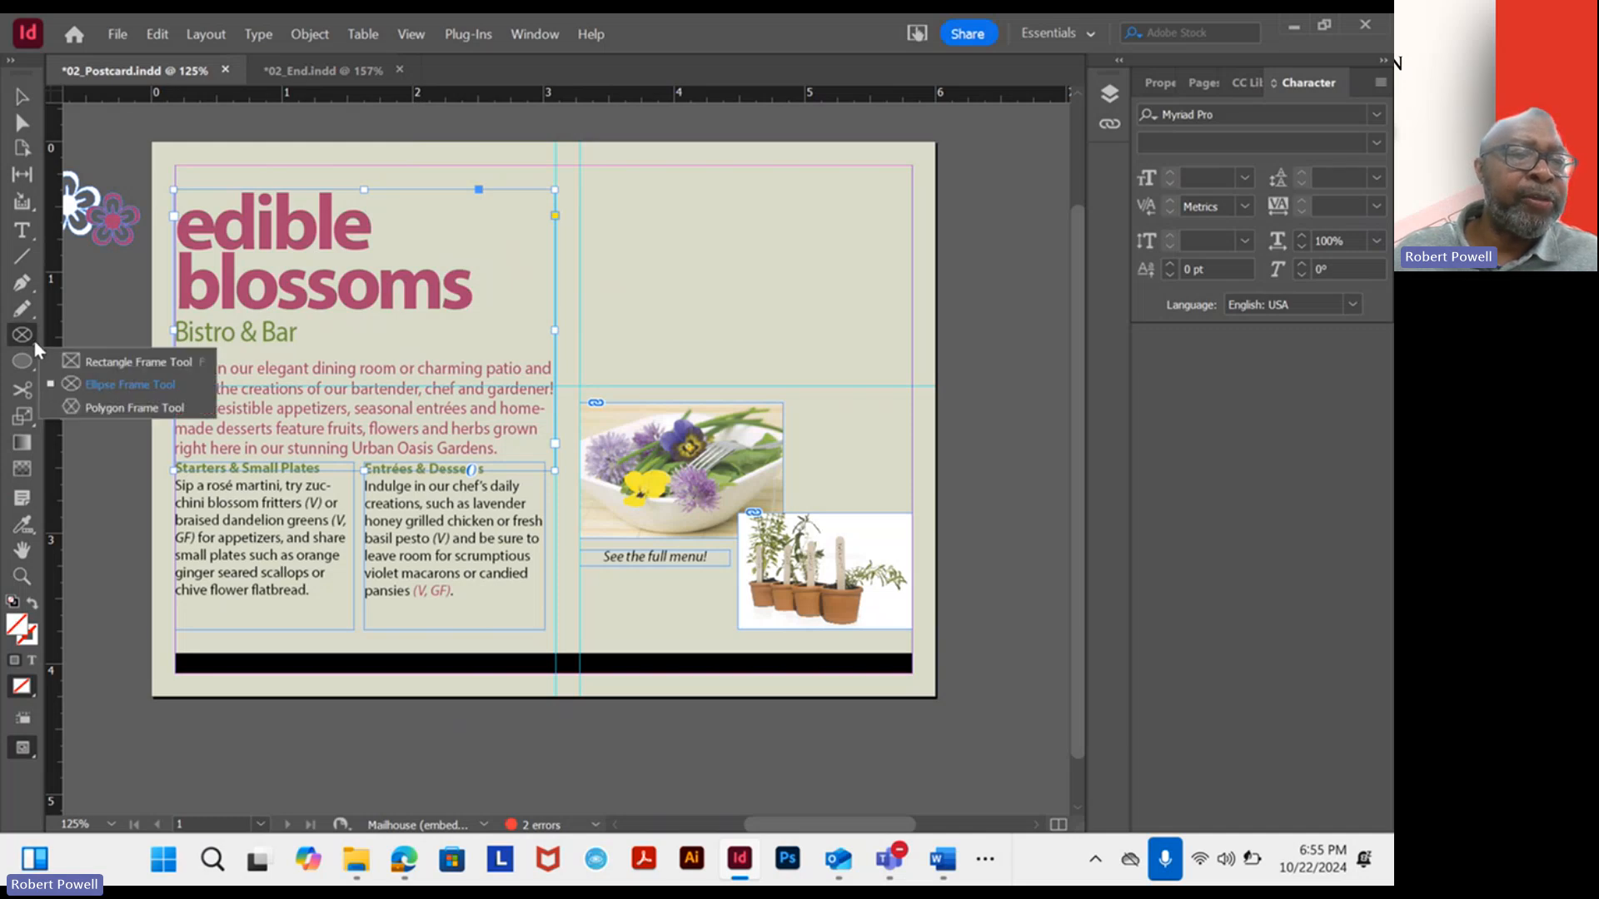
pyautogui.click(110, 362)
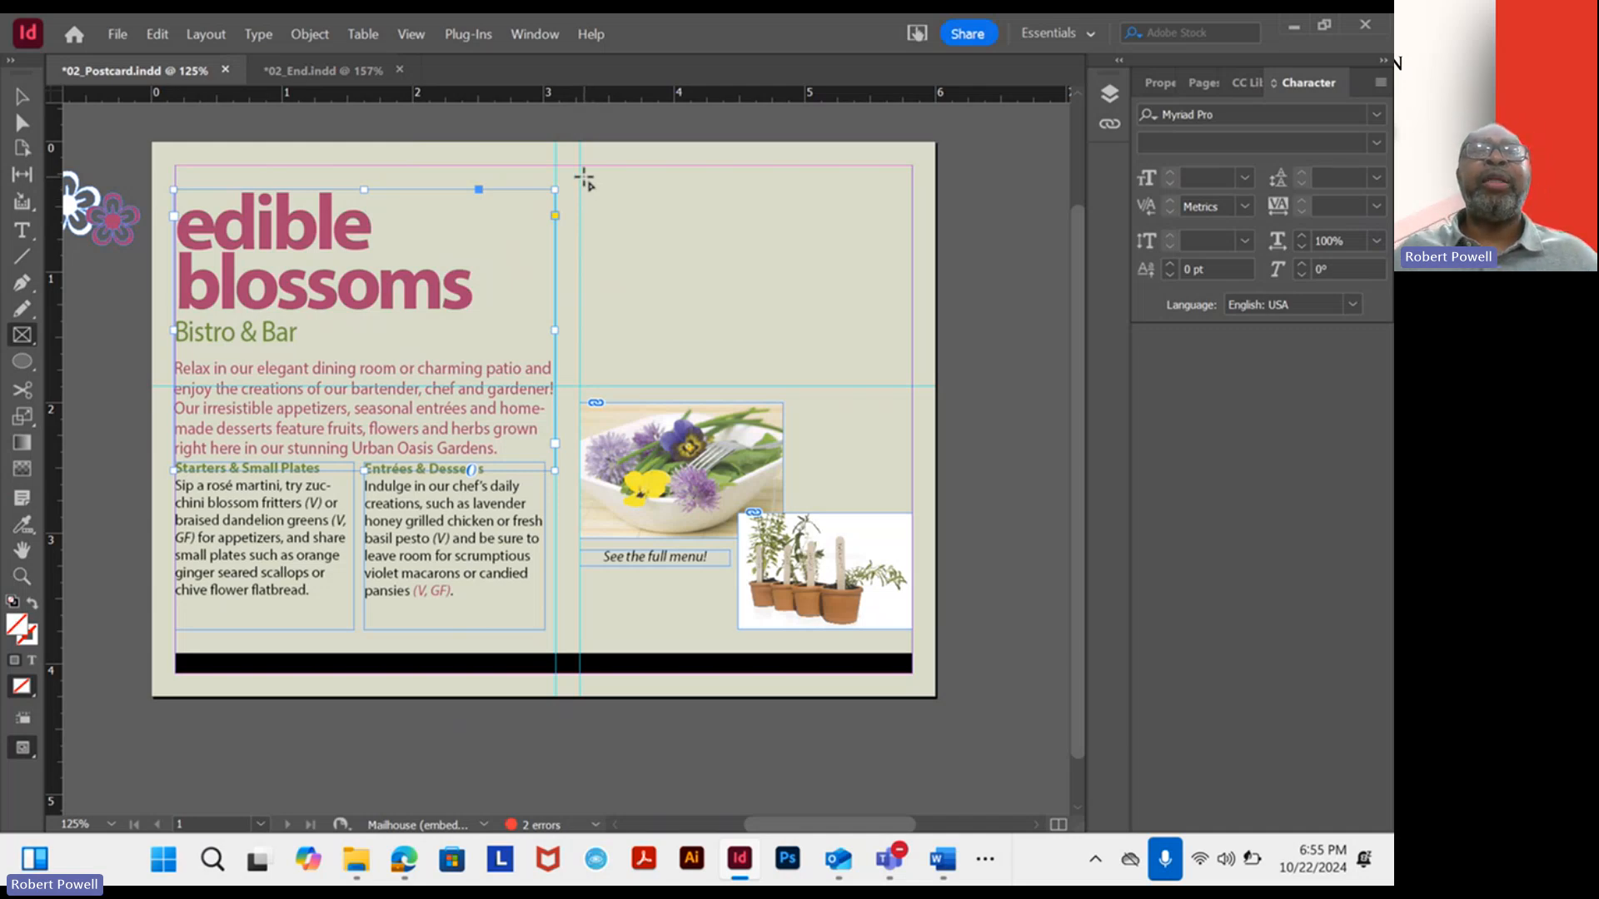
pyautogui.moveTo(580, 175); pyautogui.dragTo(904, 356)
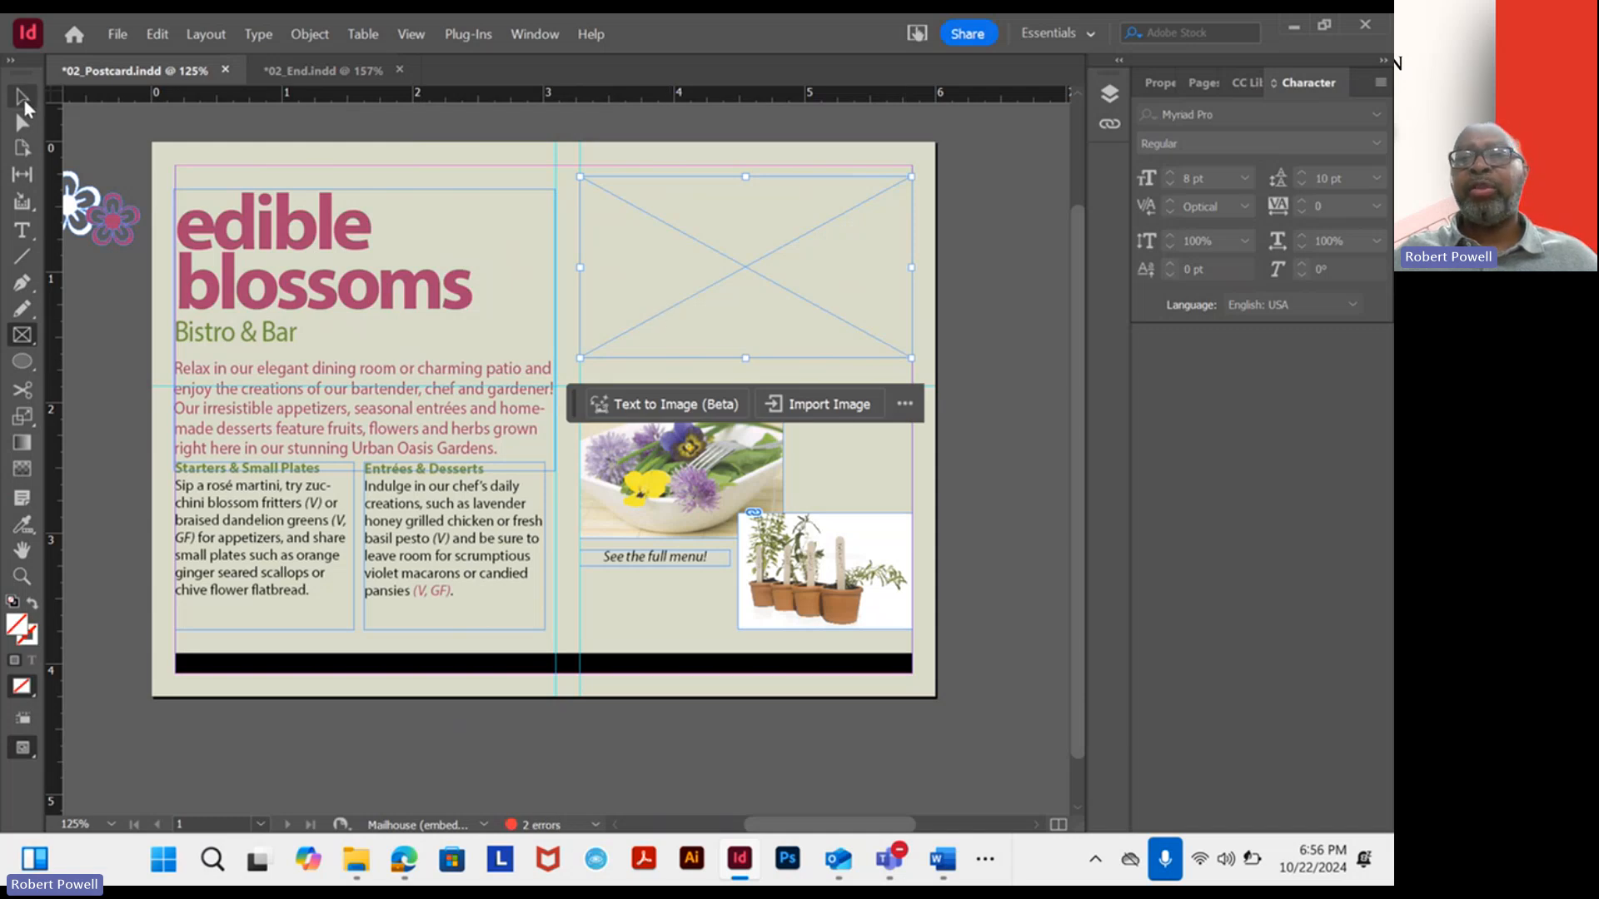
pyautogui.click(23, 99)
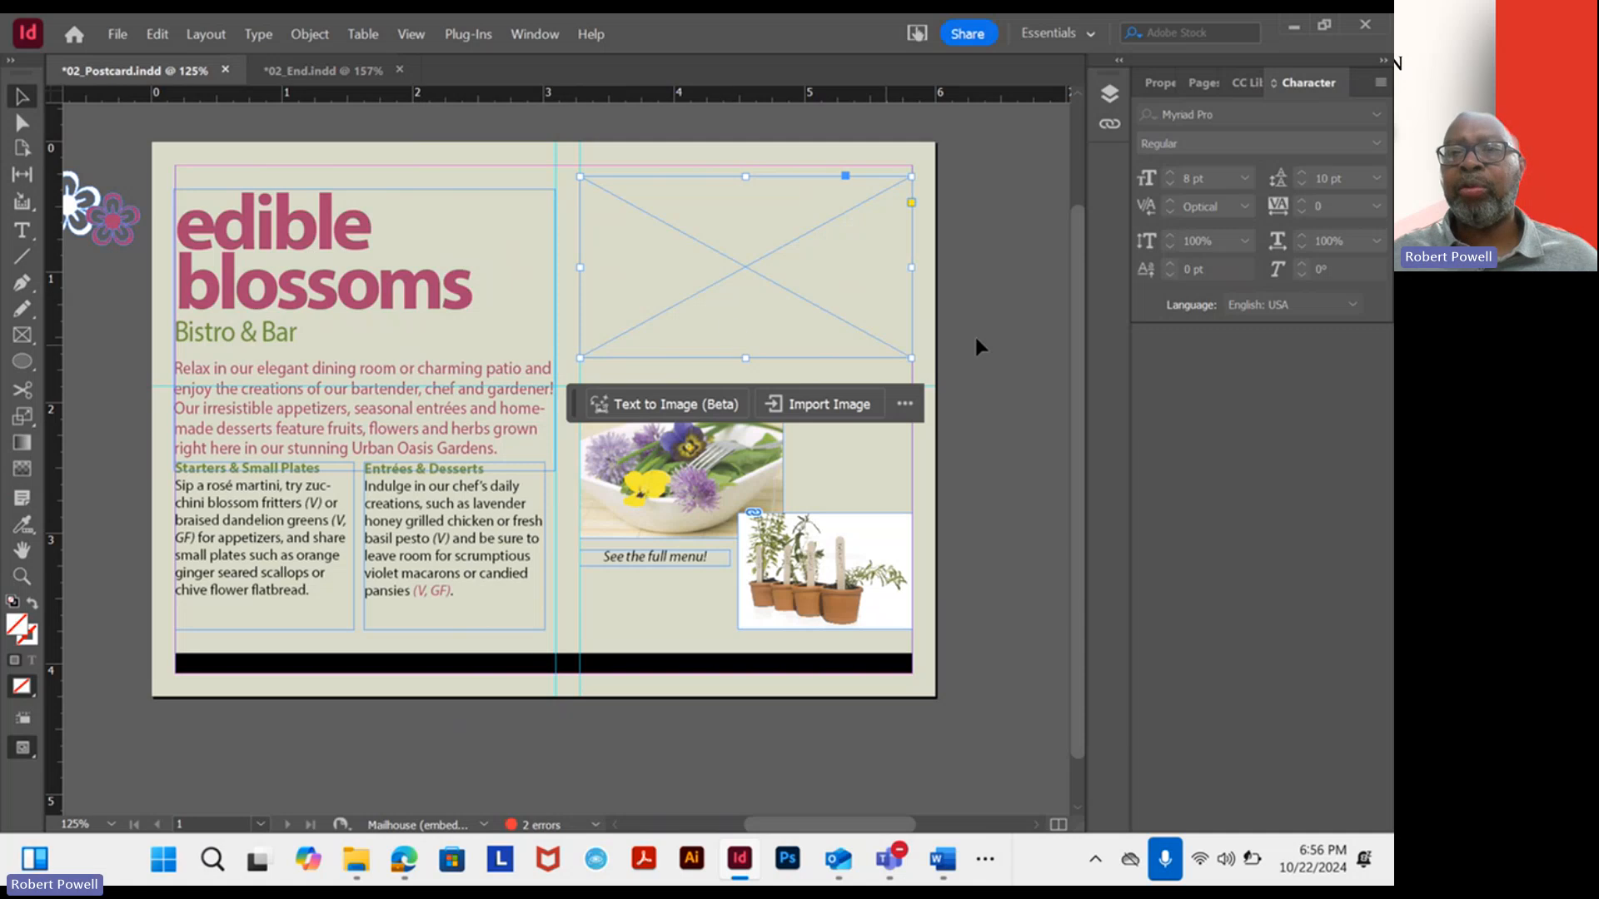
# Set the height of the empty rectangular frame above the salad photo to 1.5594 in.
pyautogui.click(1161, 83)
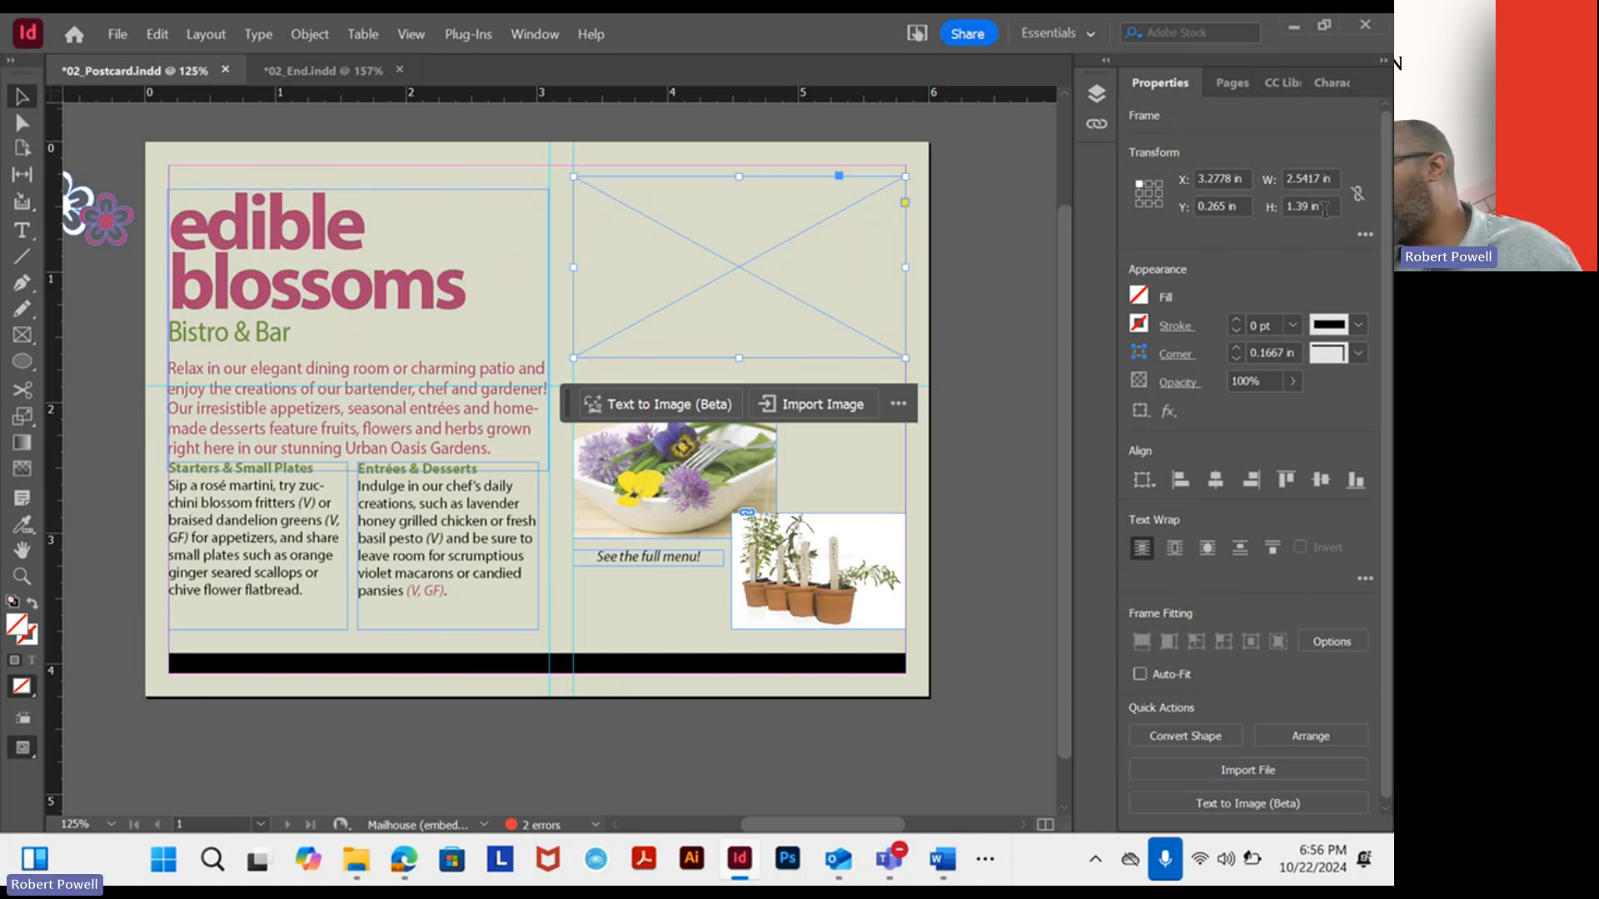
pyautogui.click(1324, 209)
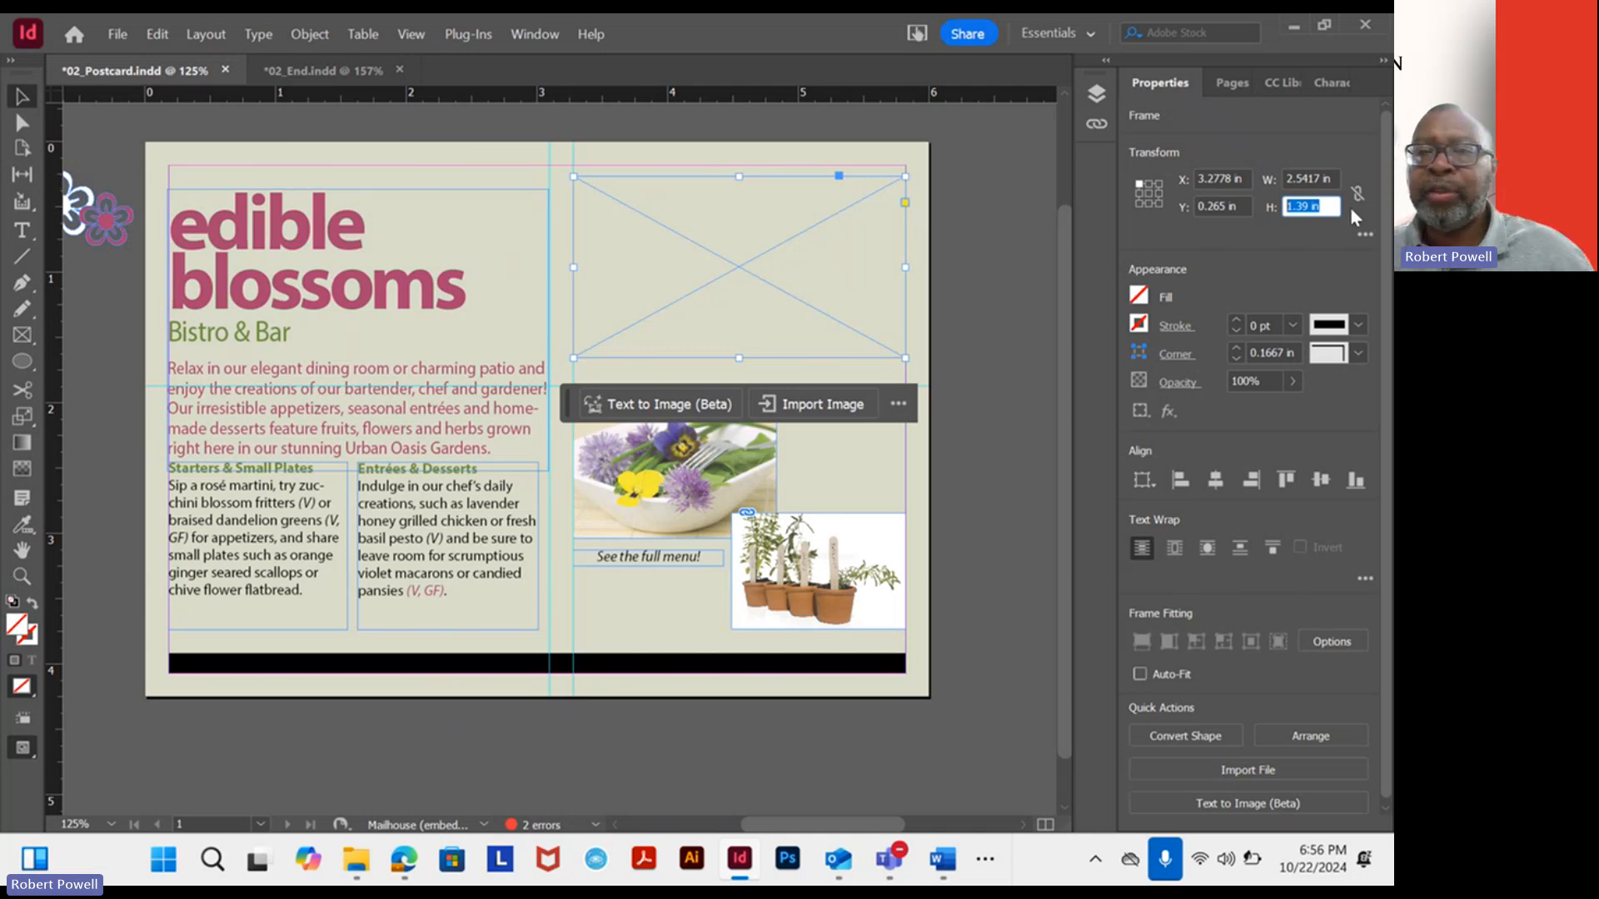
pyautogui.write('1.')
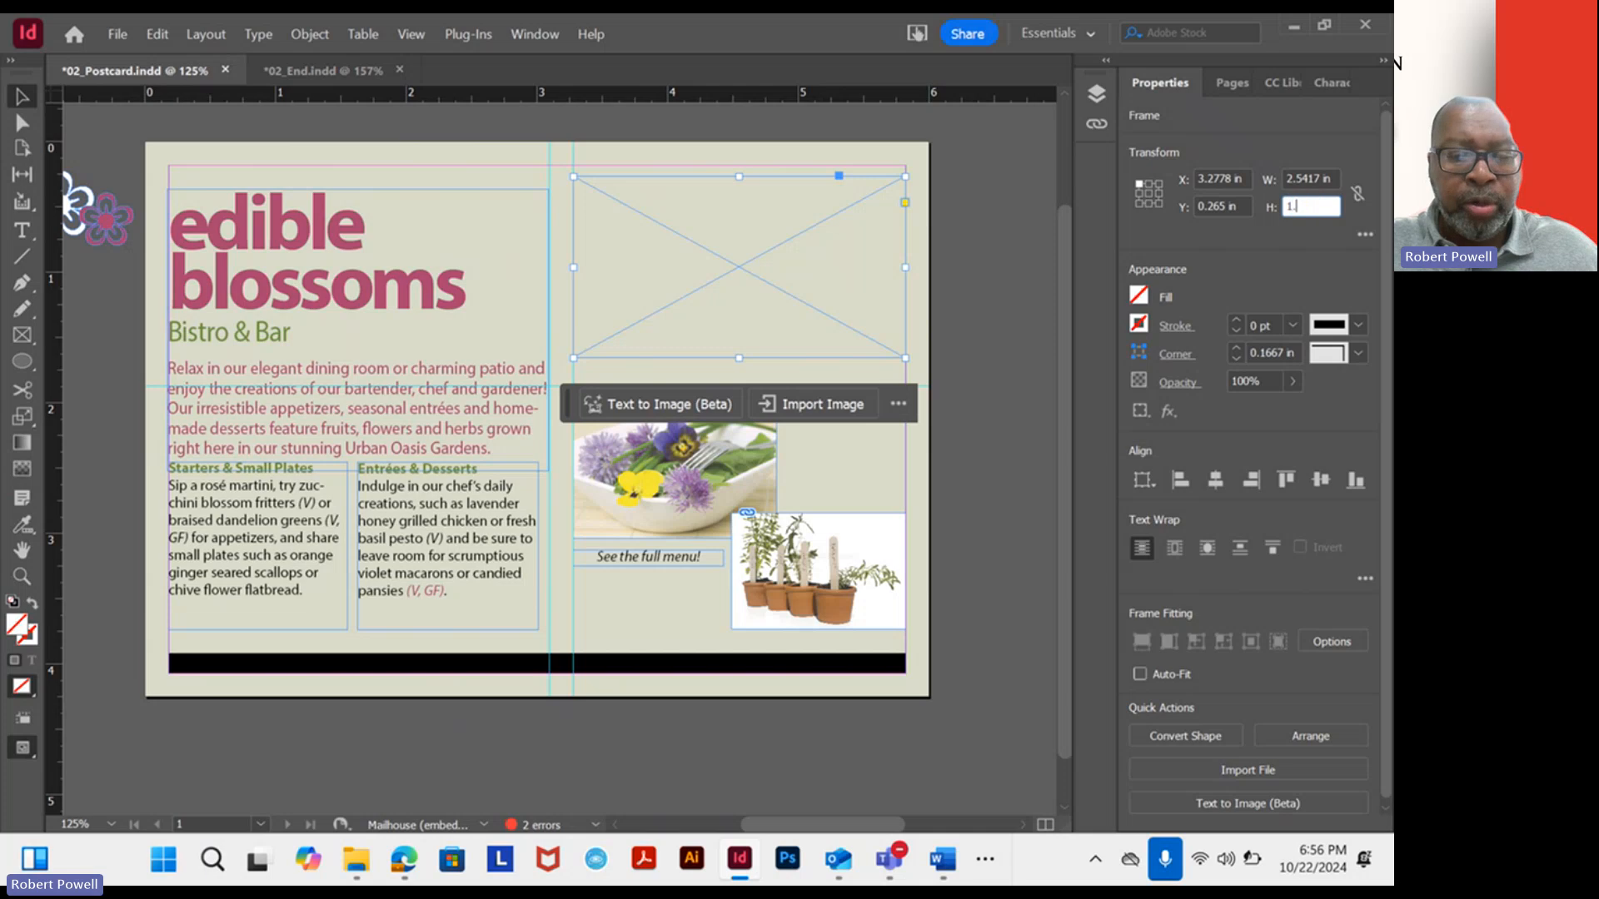
pyautogui.write('559')
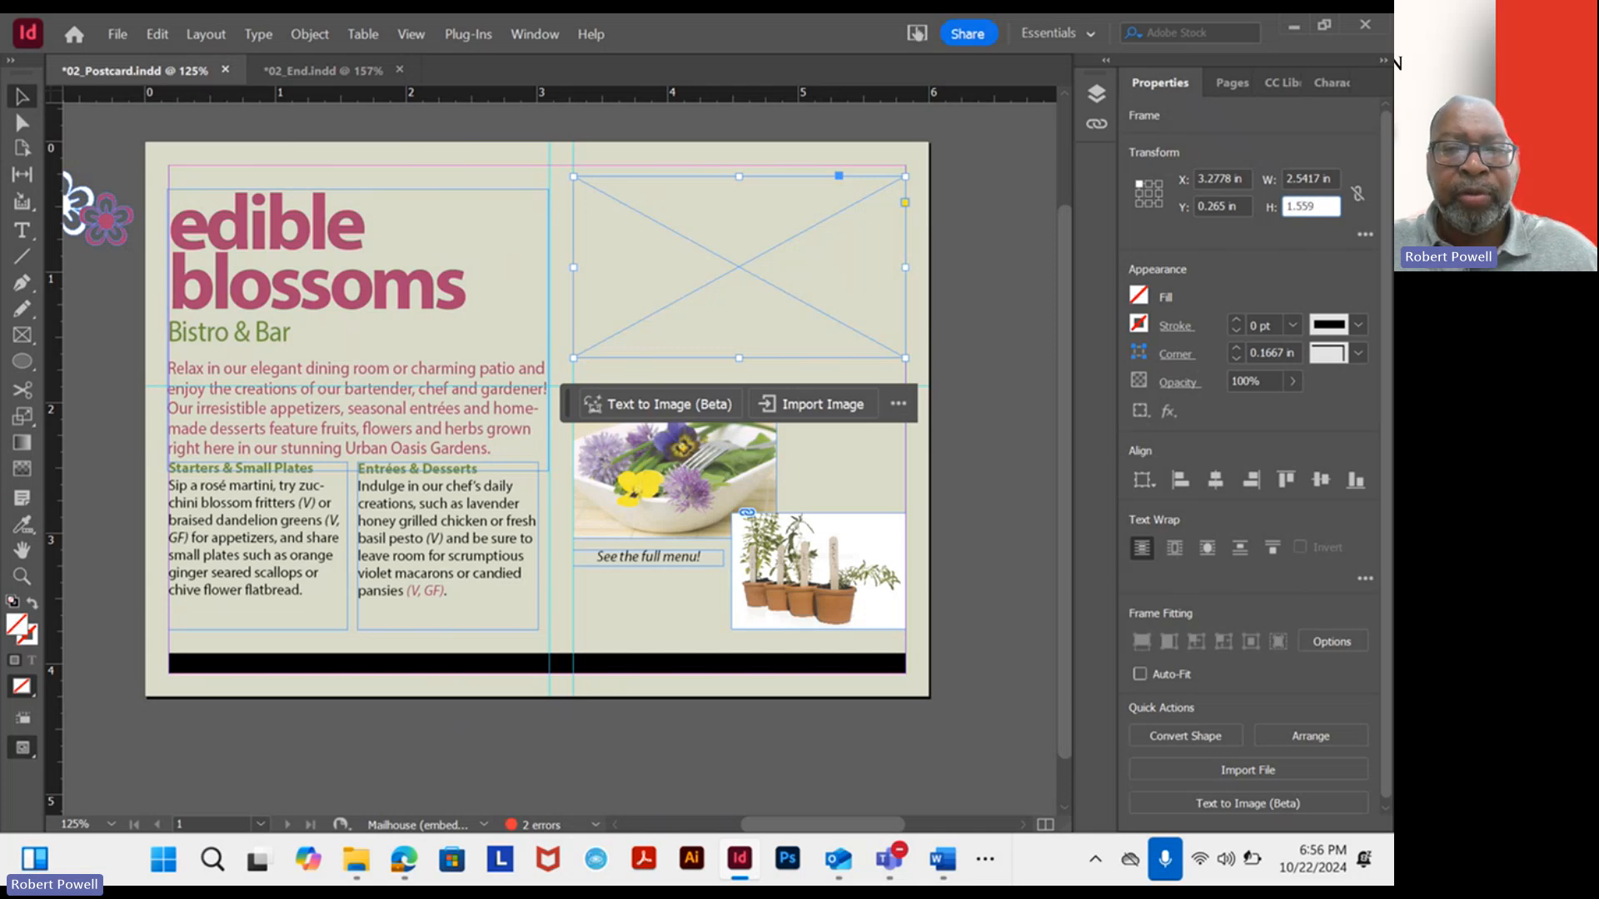
pyautogui.write('4')
pyautogui.press('Return')
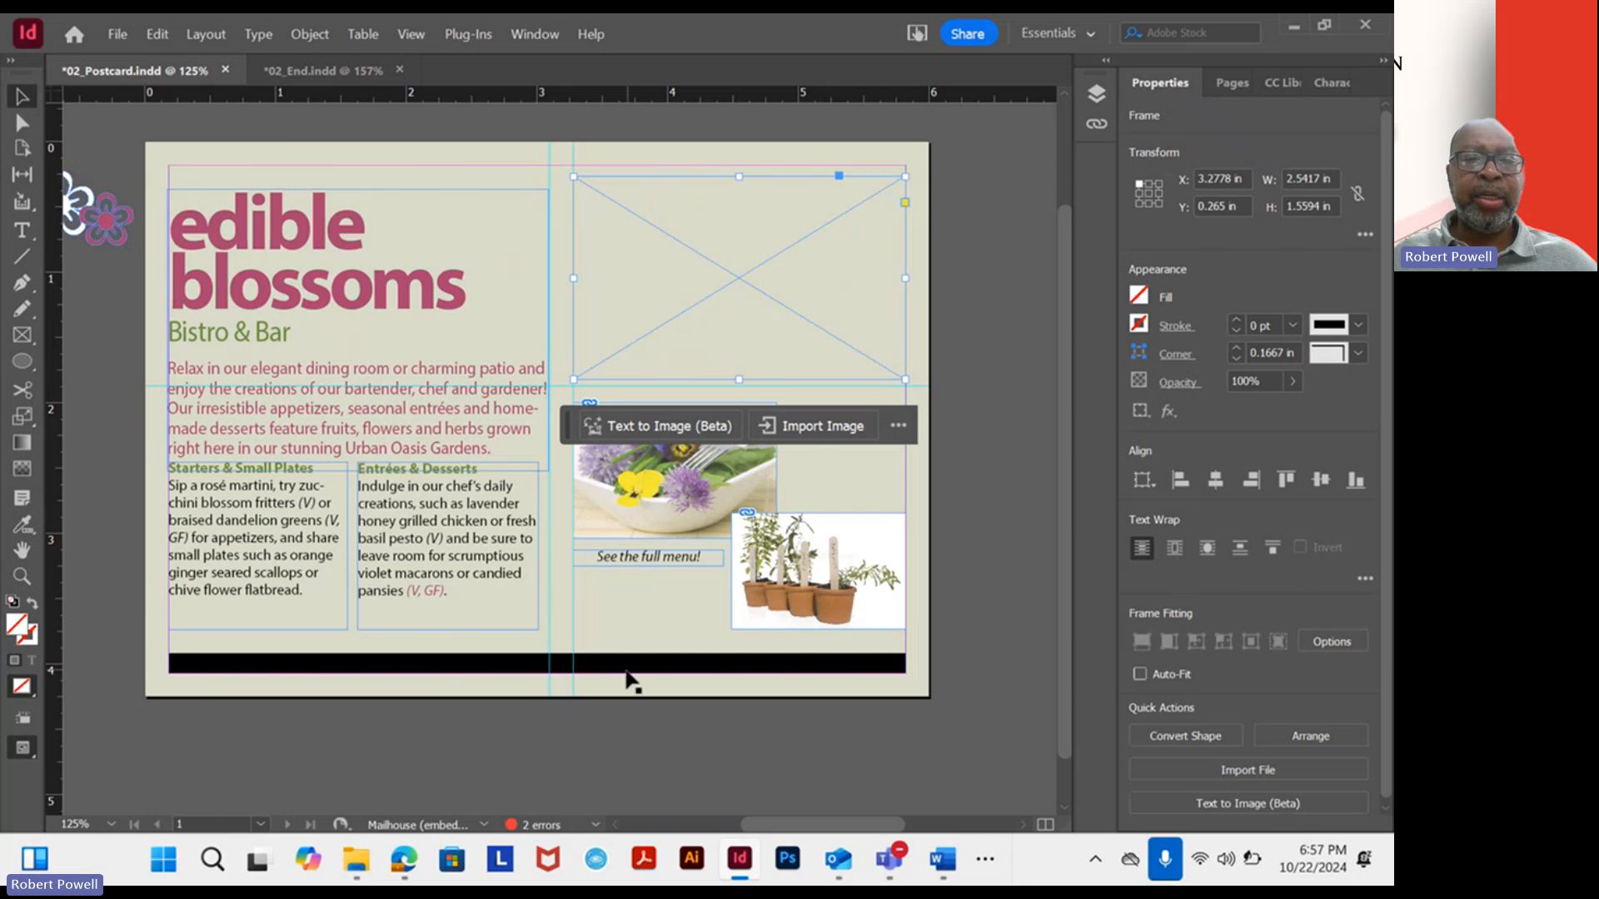
# Switch to File Explorer and examine the Lesson02 image files as thumbnails, then return to the postcard in InDesign.
pyautogui.click(357, 860)
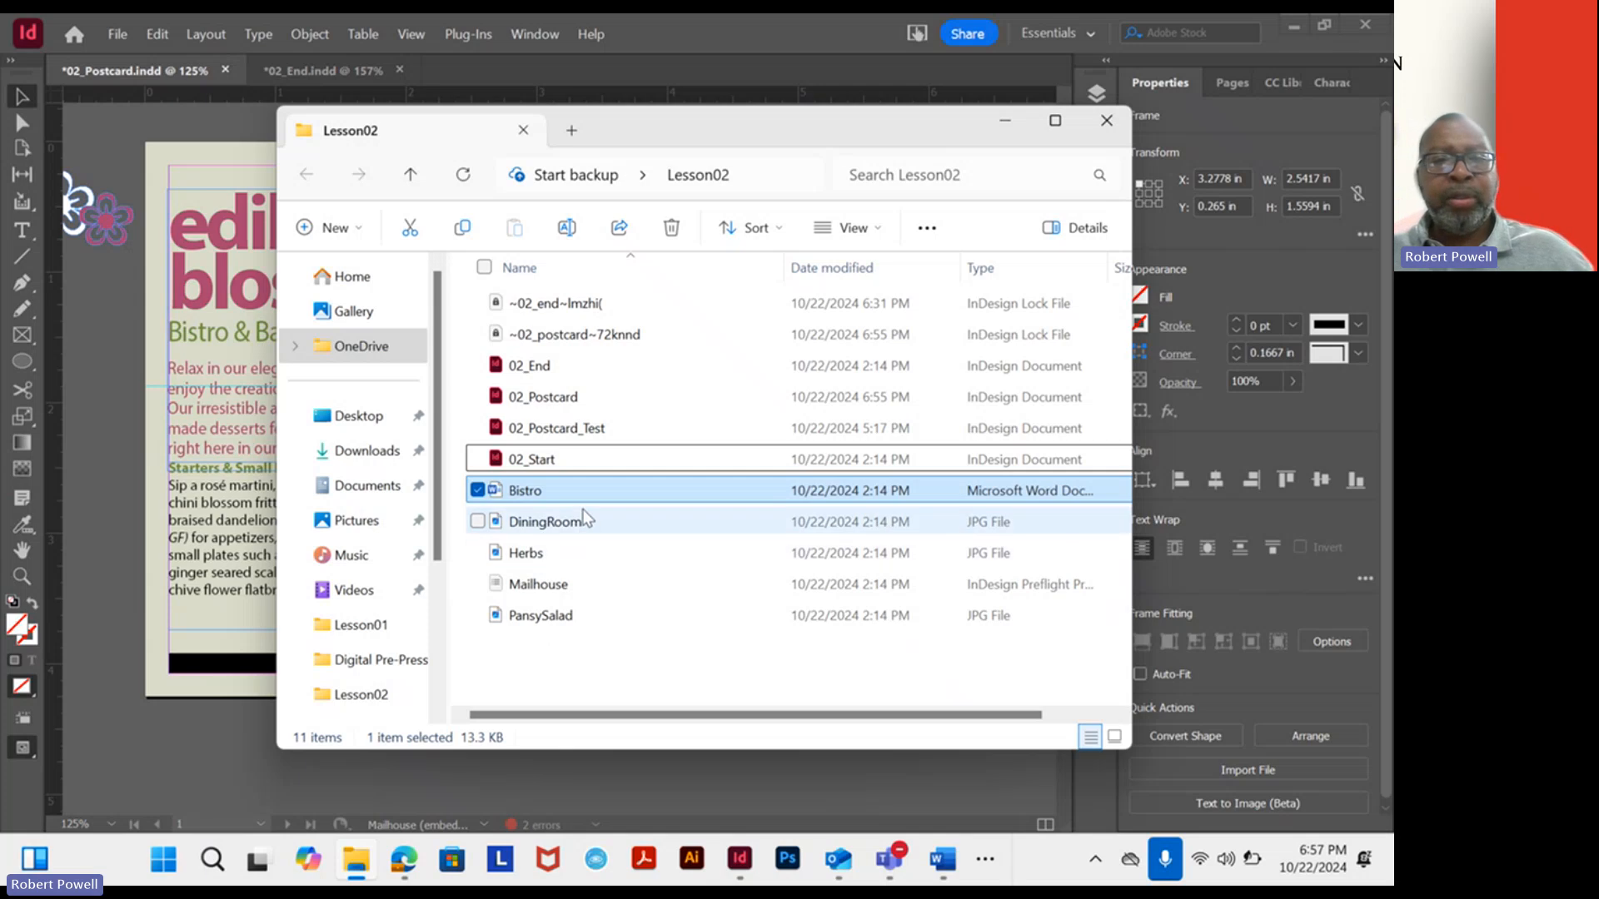
pyautogui.moveTo(580, 526)
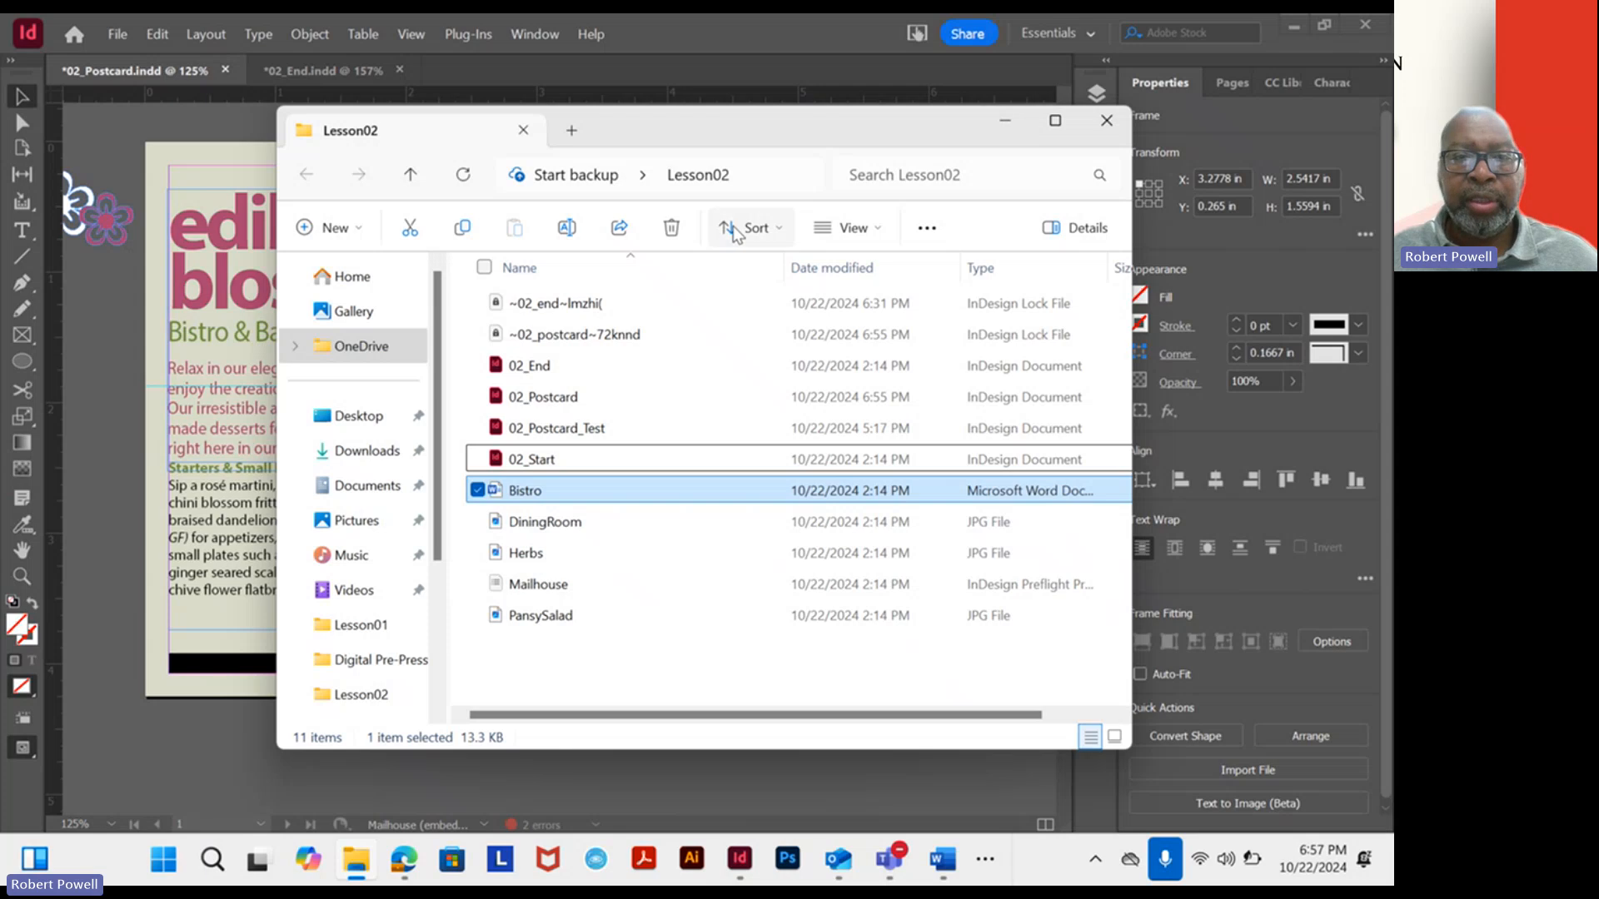
pyautogui.click(879, 235)
pyautogui.click(882, 315)
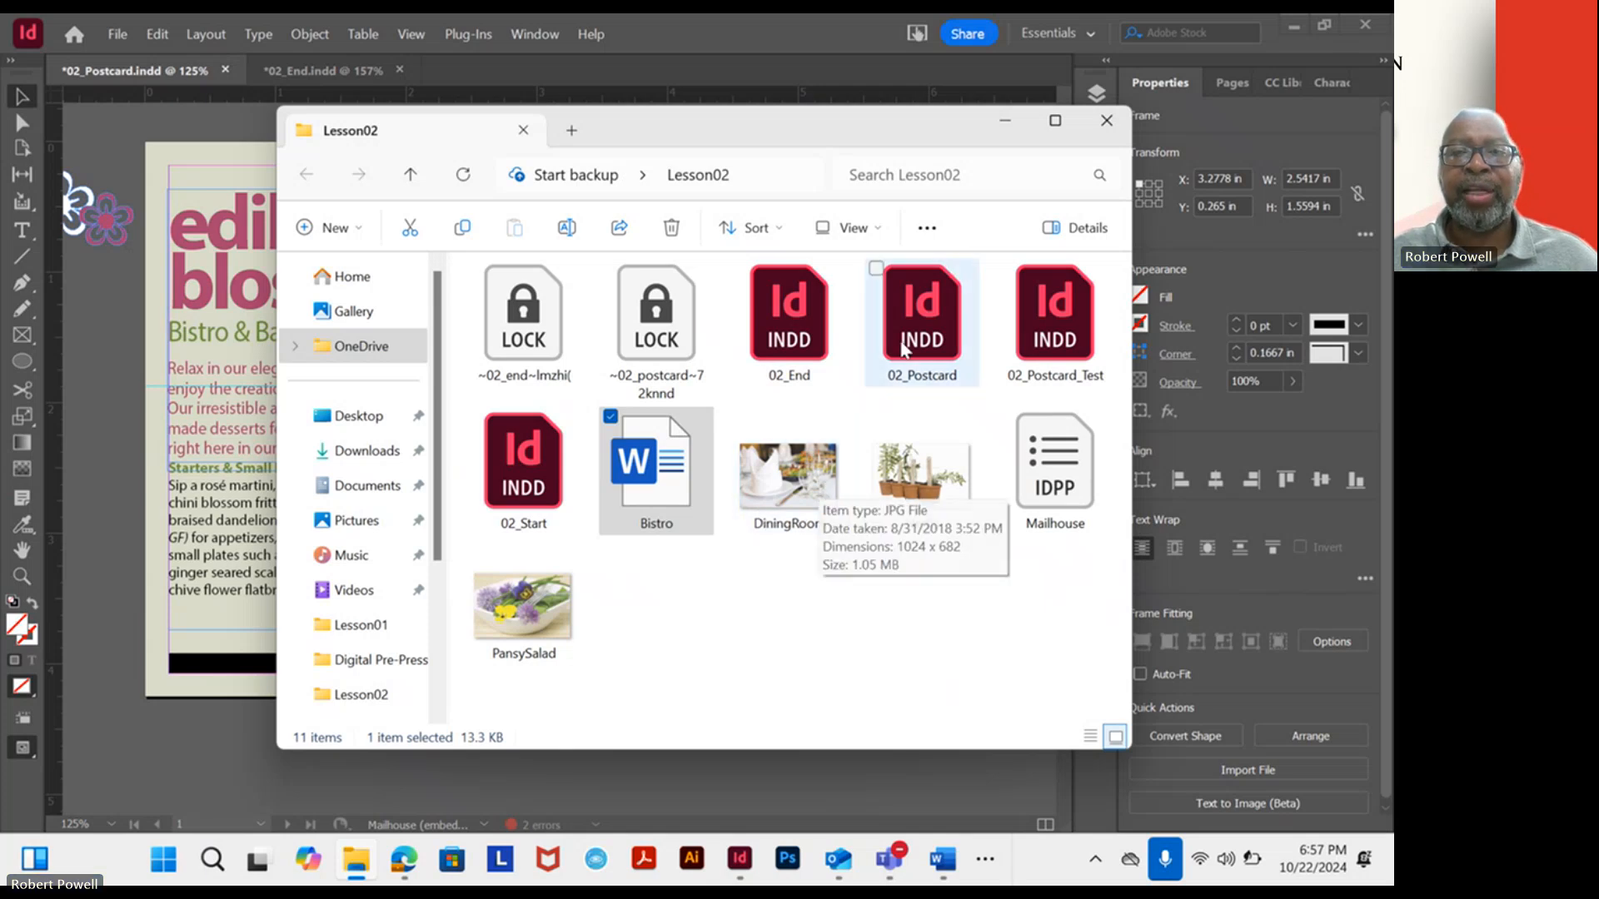
pyautogui.click(1005, 124)
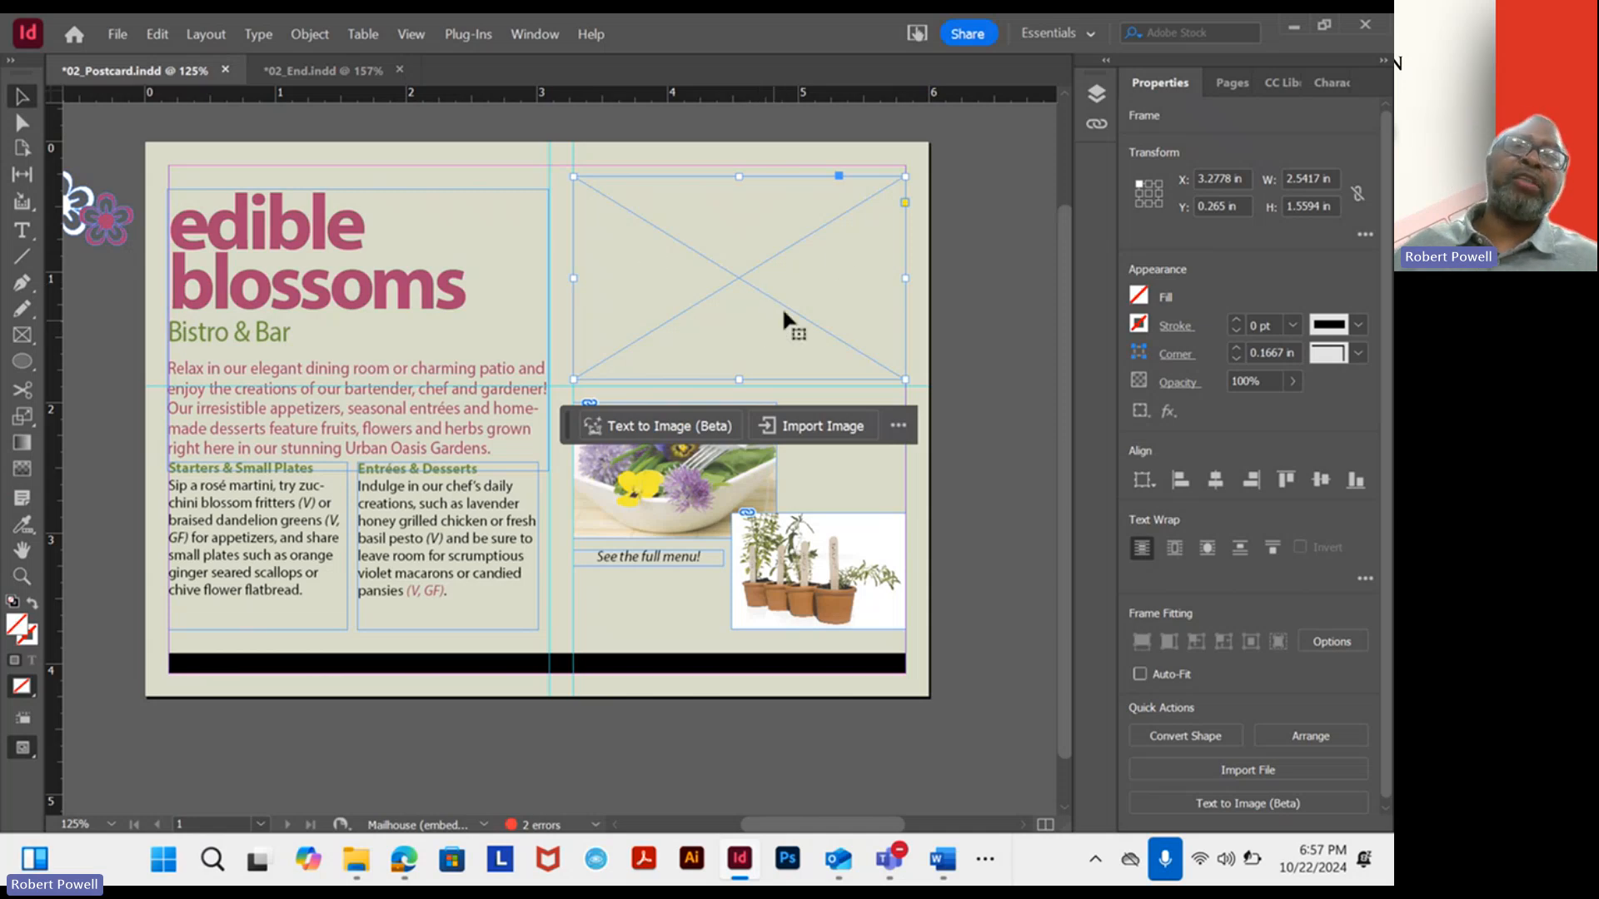
# Place the DiningRoom image from the Lesson02 folder into the empty frame above the salad photo, then deselect it.
pyautogui.click(157, 34)
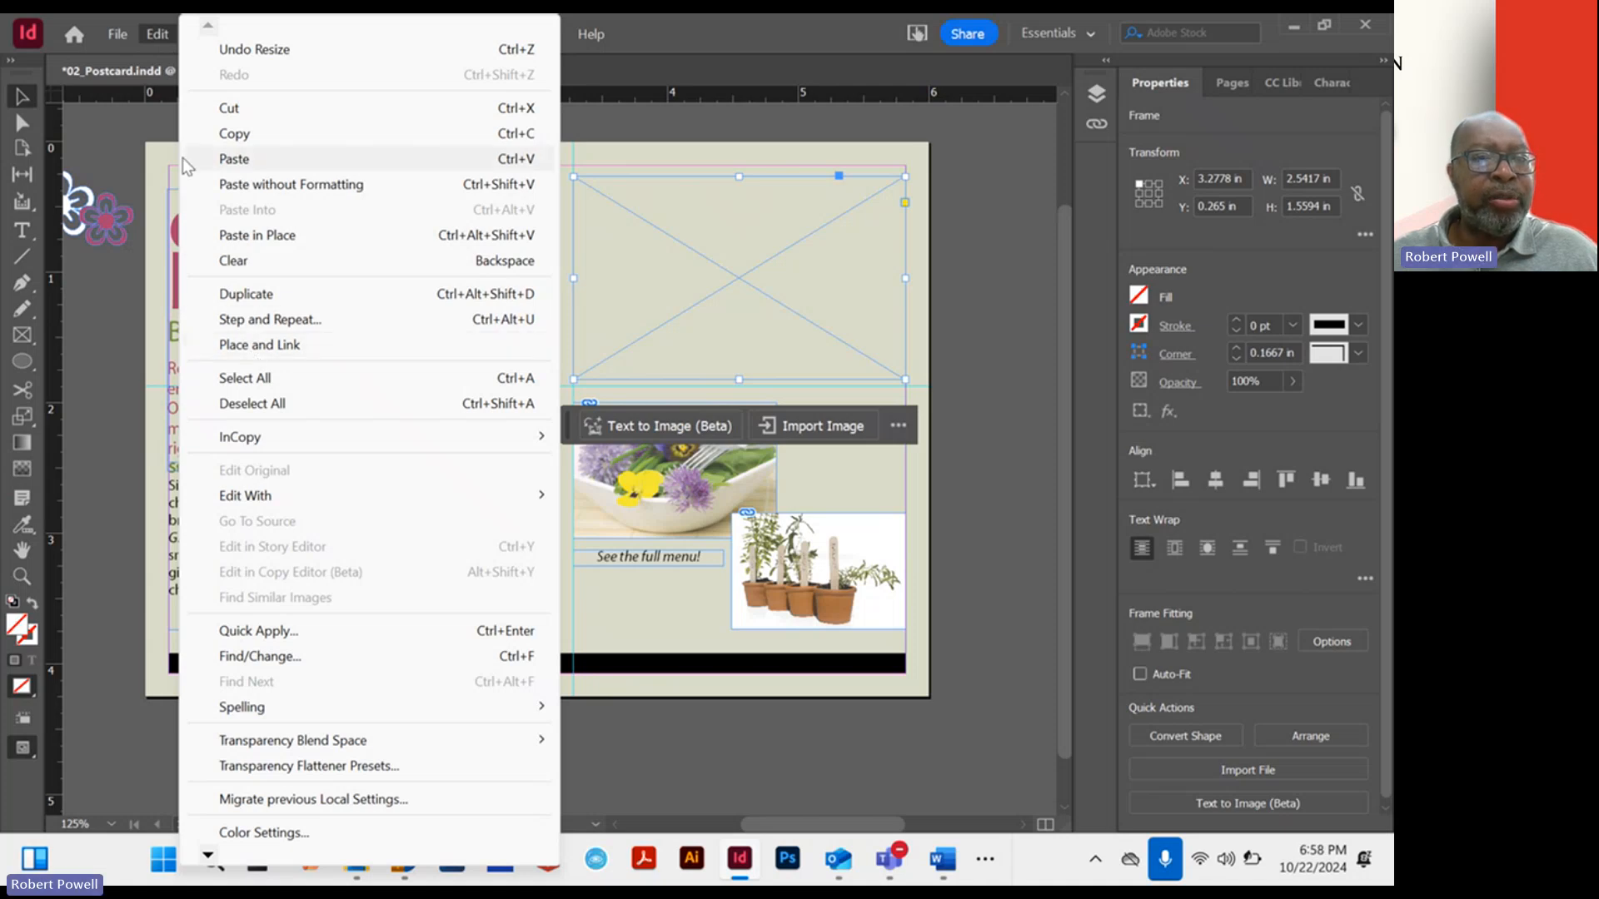
pyautogui.click(125, 40)
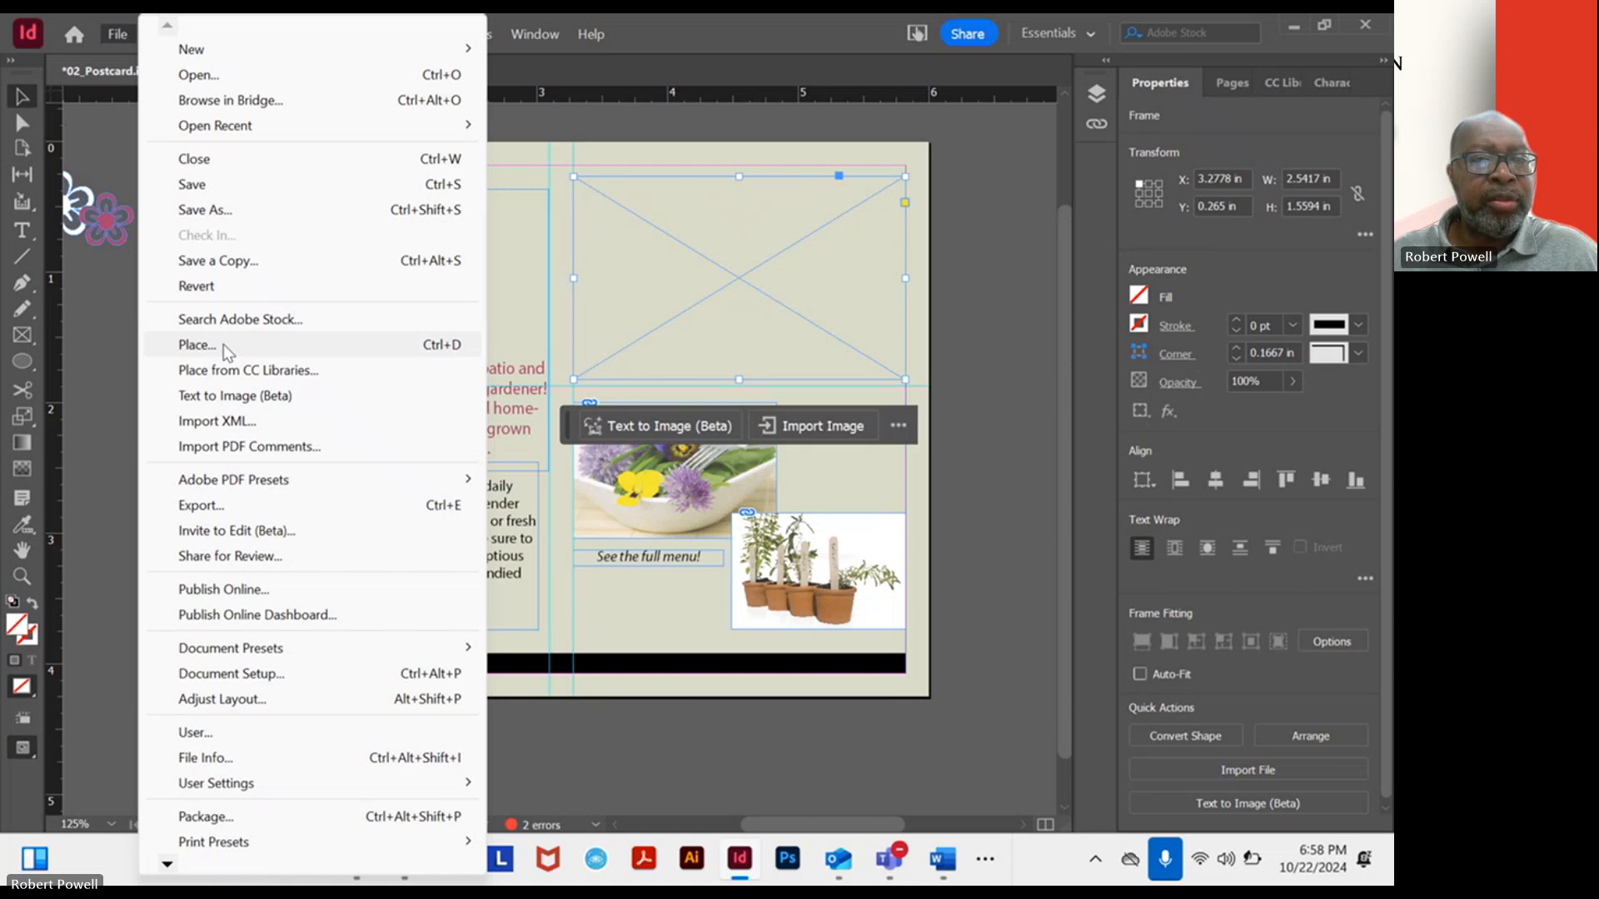
pyautogui.click(297, 348)
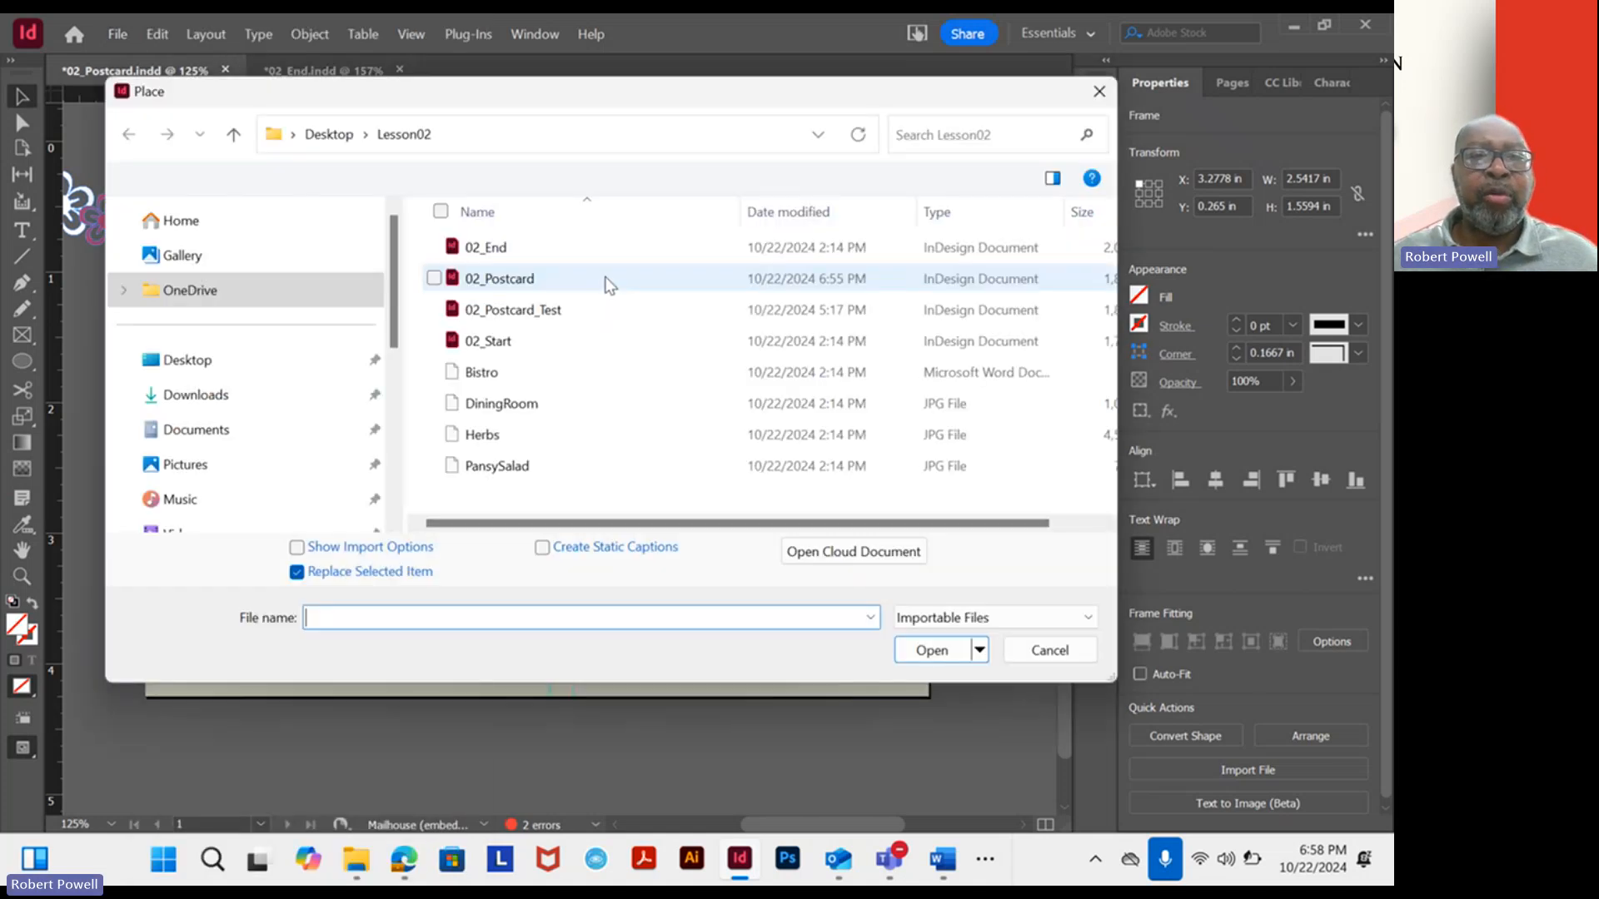
pyautogui.click(512, 411)
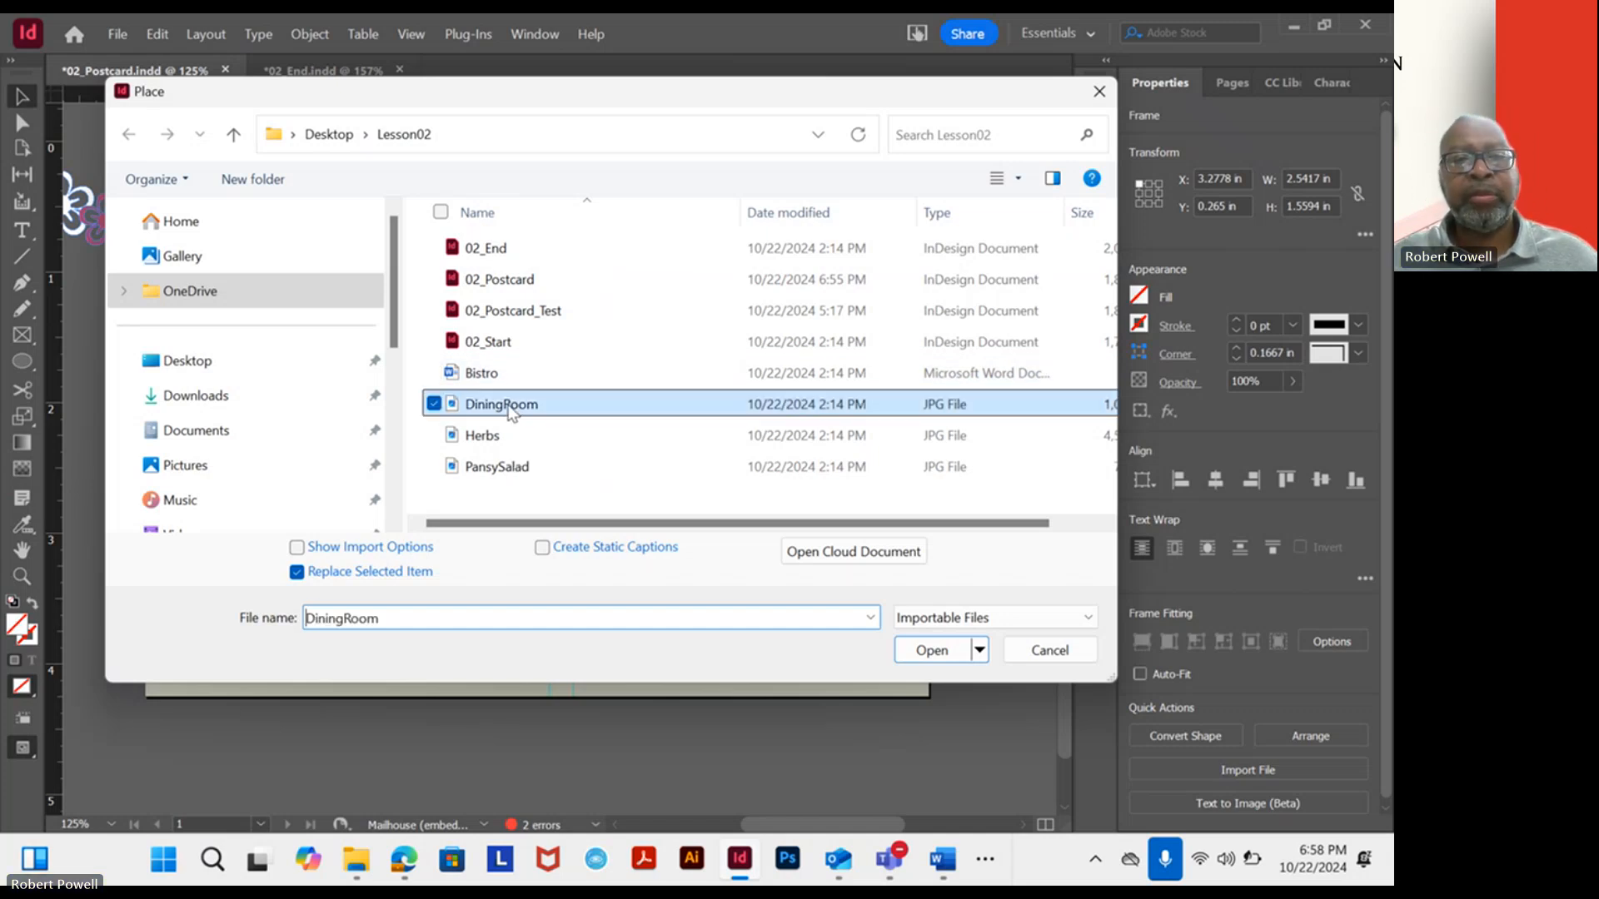
pyautogui.click(930, 651)
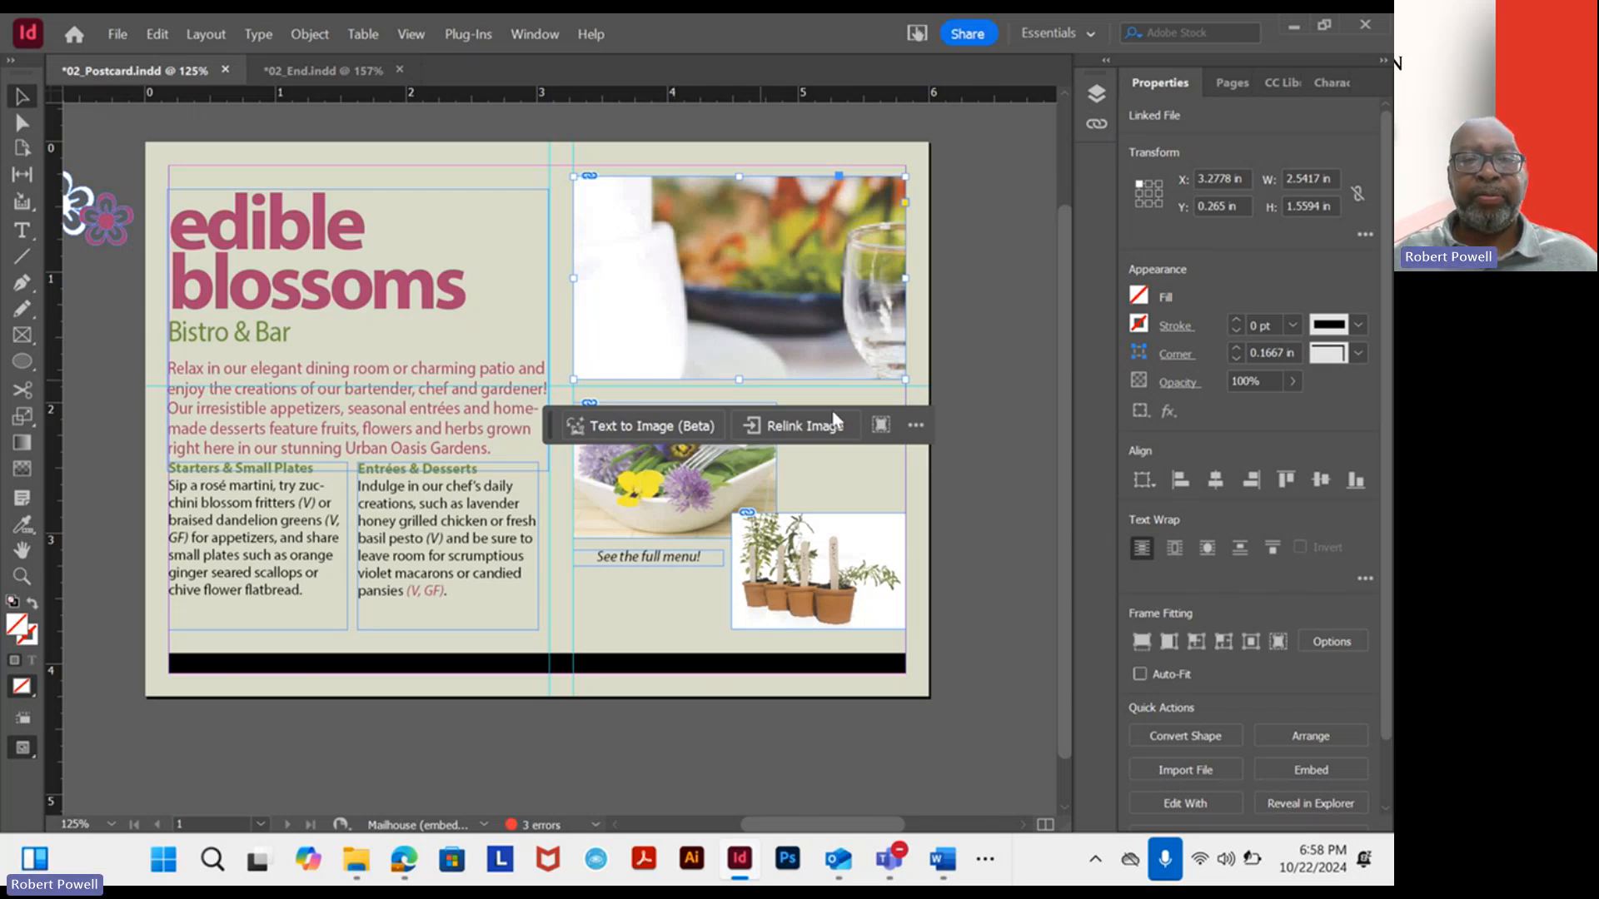
pyautogui.click(958, 422)
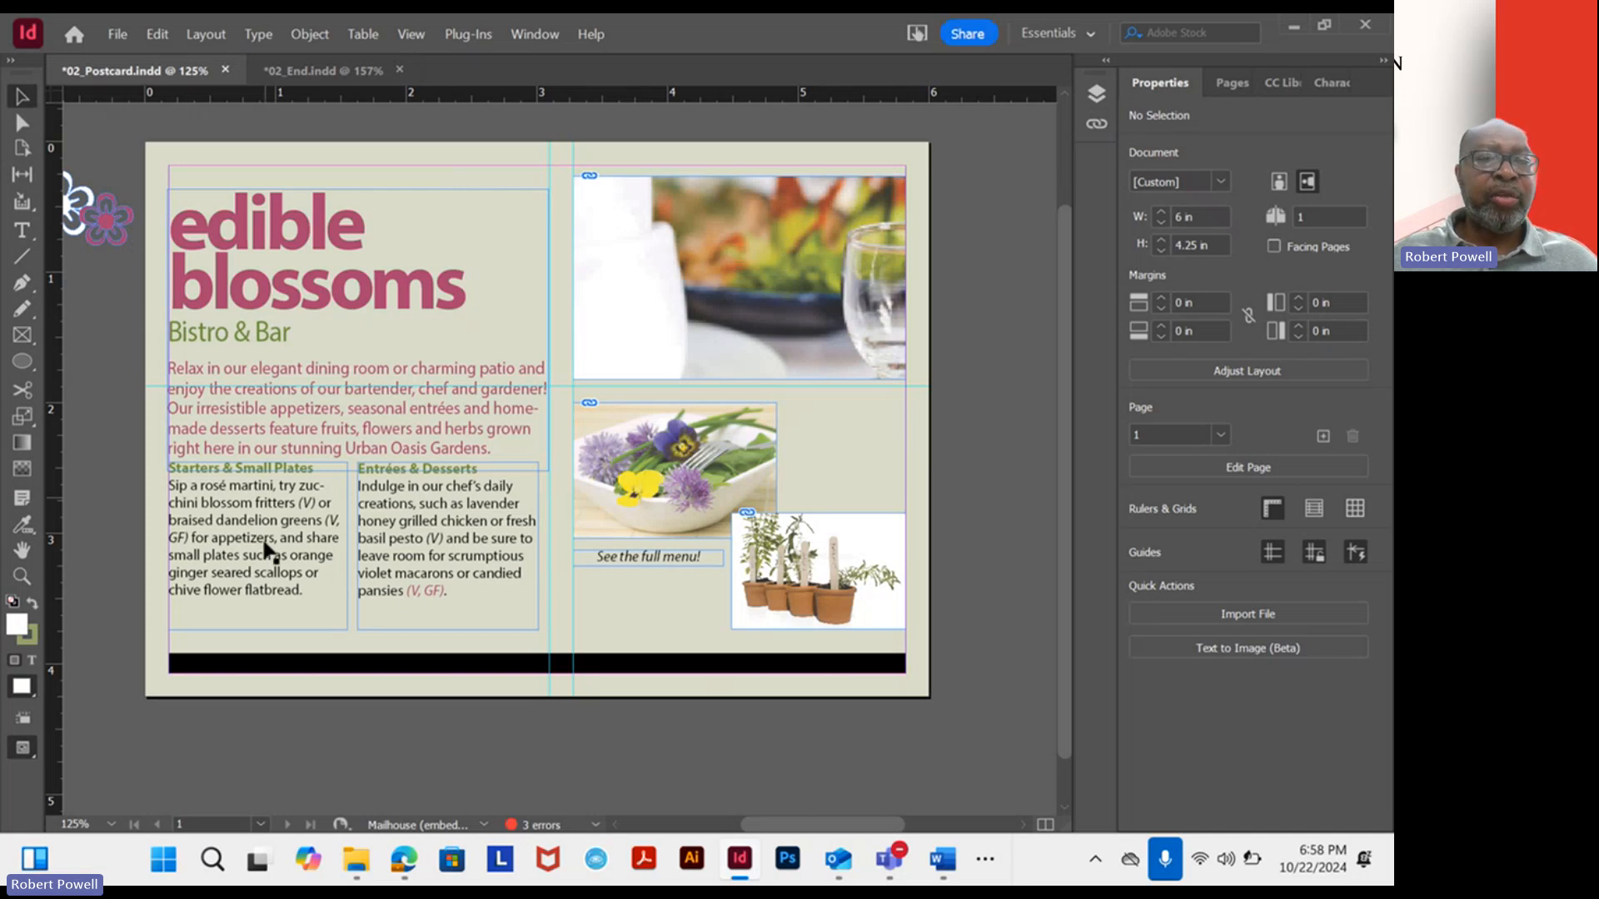
# Compare the postcard with the finished 02_End layout, return to 02_Postcard and dismiss the low-battery notice.
pyautogui.click(337, 71)
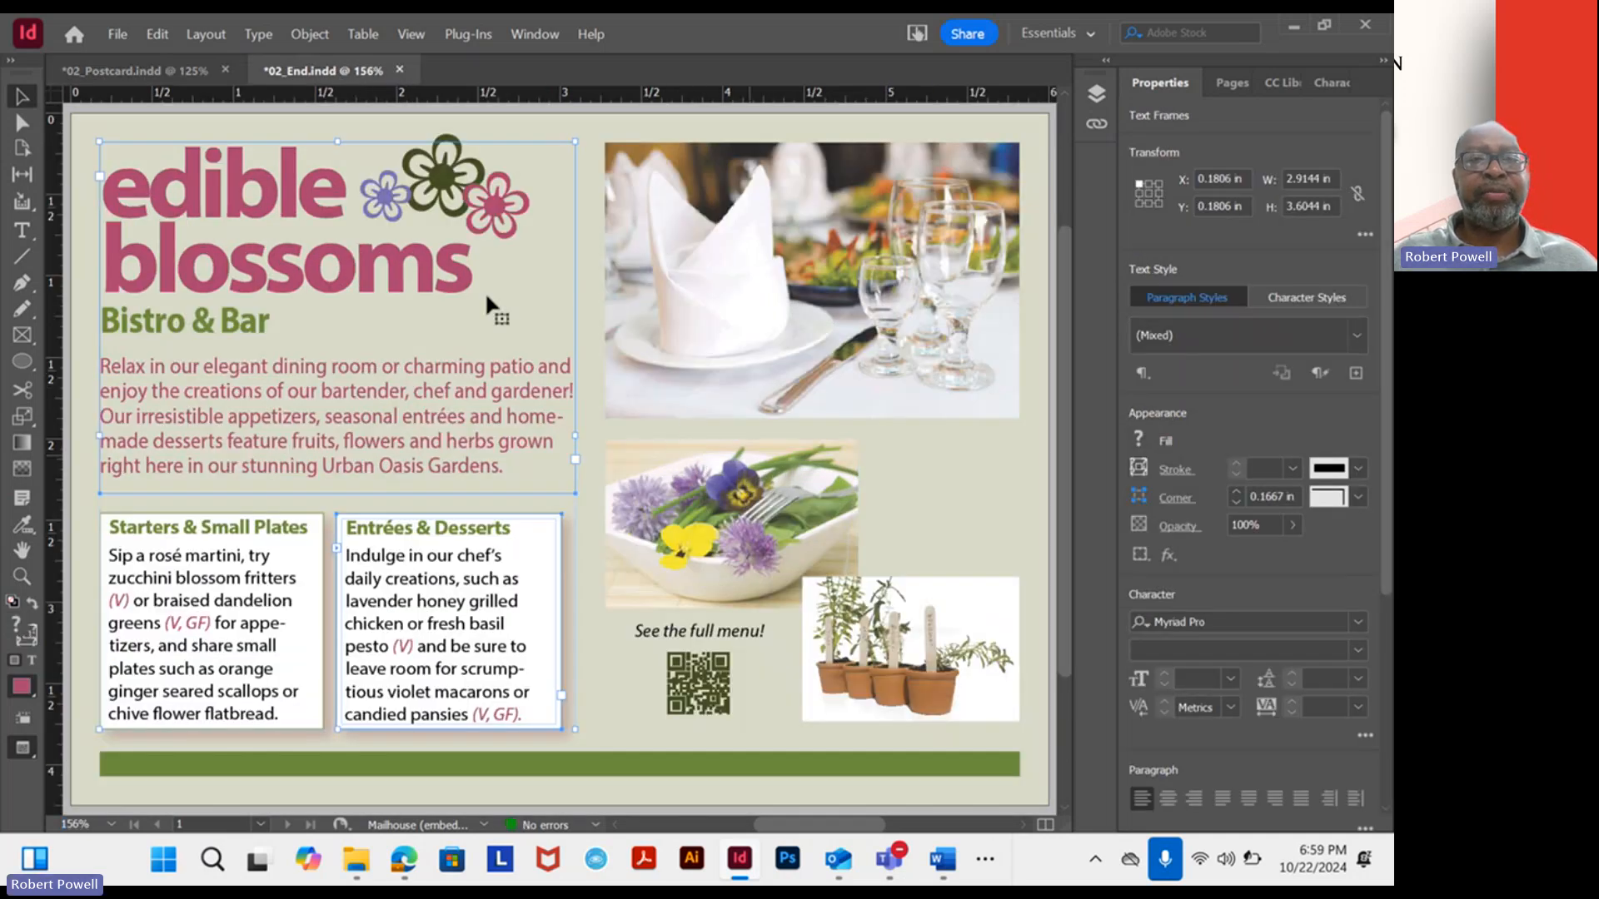
pyautogui.click(153, 76)
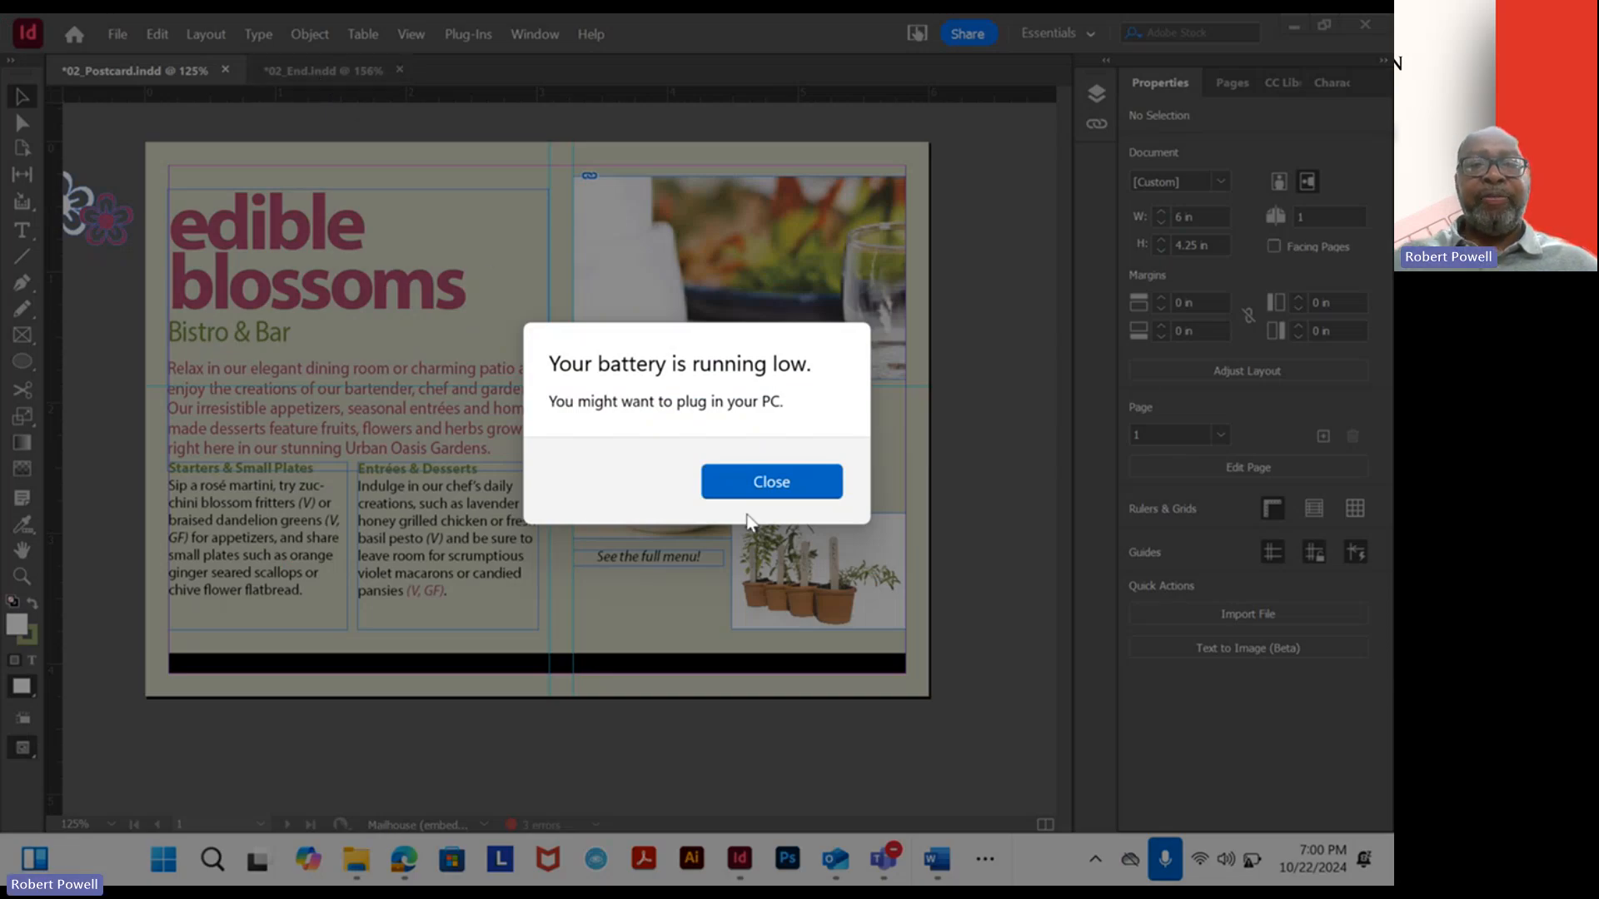
pyautogui.click(772, 482)
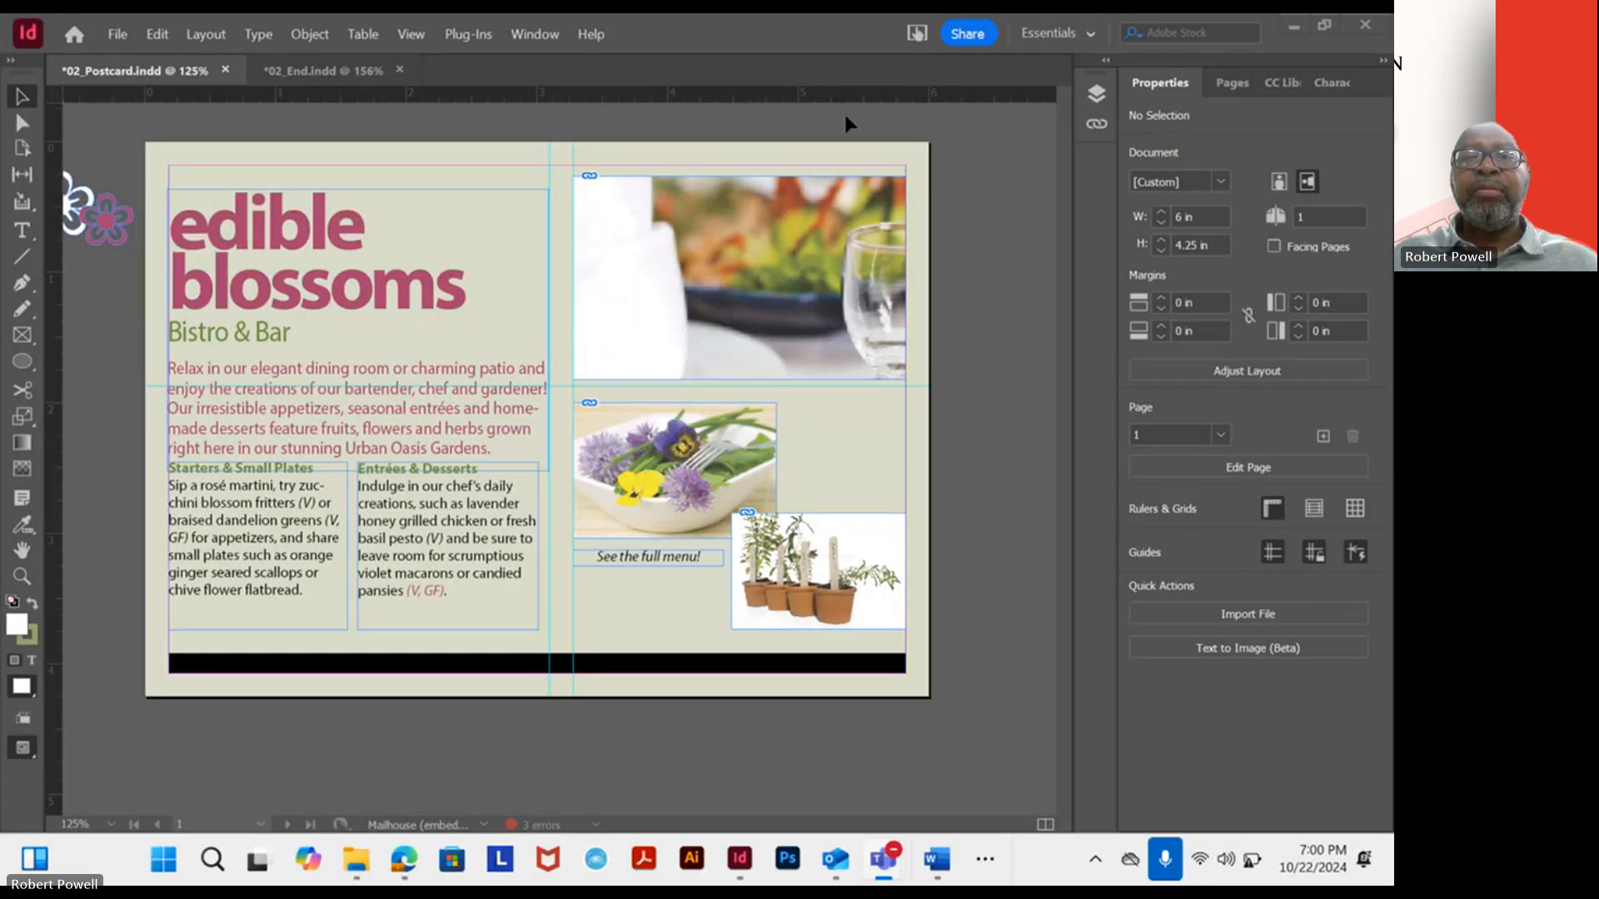